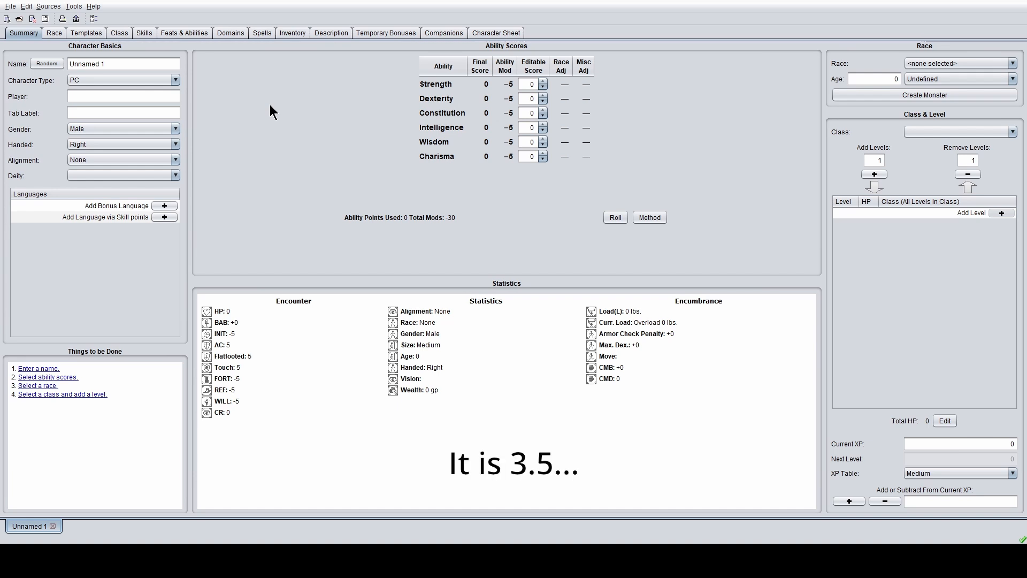
- Name the character 'Vylyra Glynrona' and enter the player's name, correcting a mistyped first attempt
triple_click(139, 62)
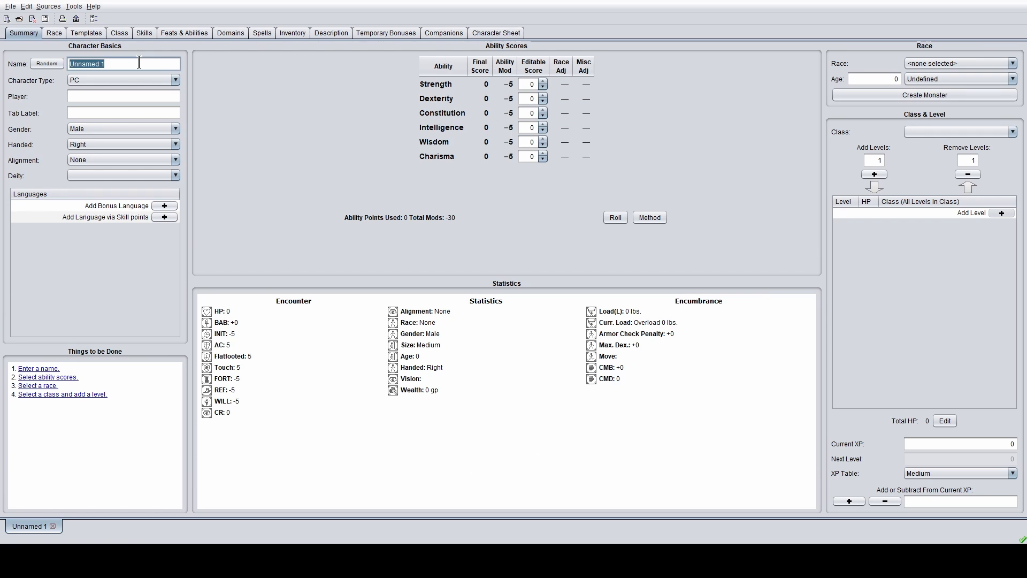
type("Vylyra")
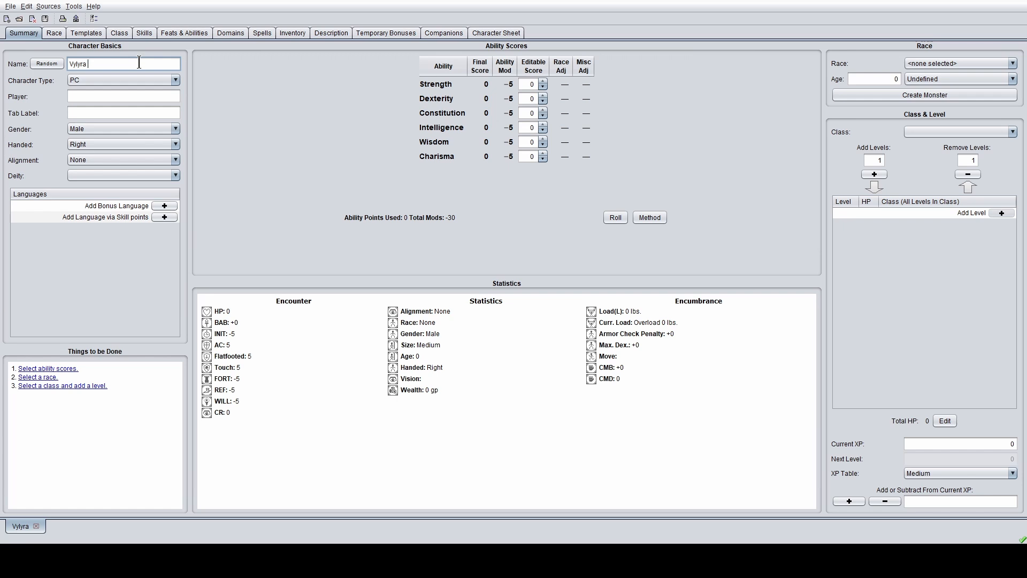
type(" Glynrona")
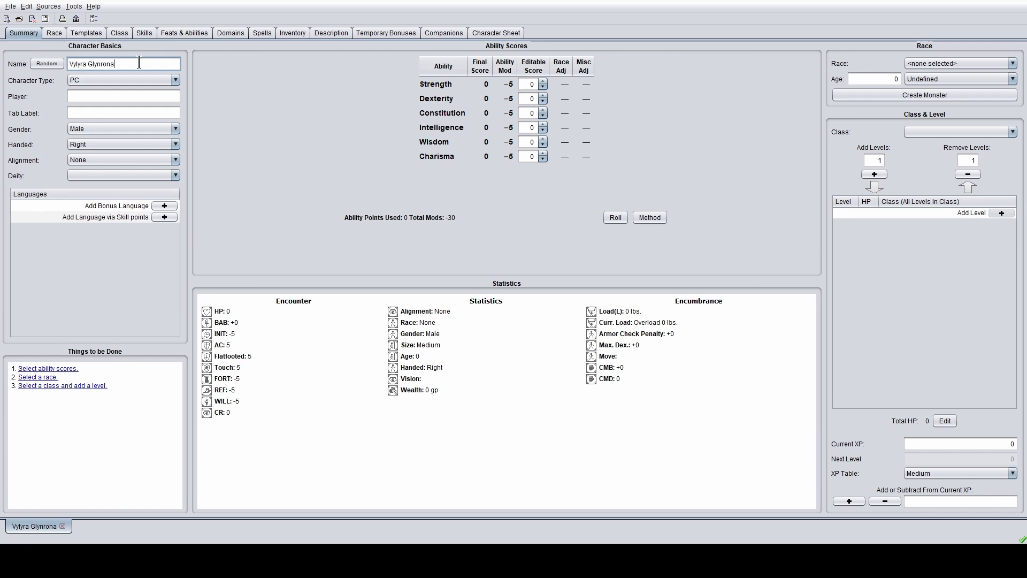
left_click(111, 96)
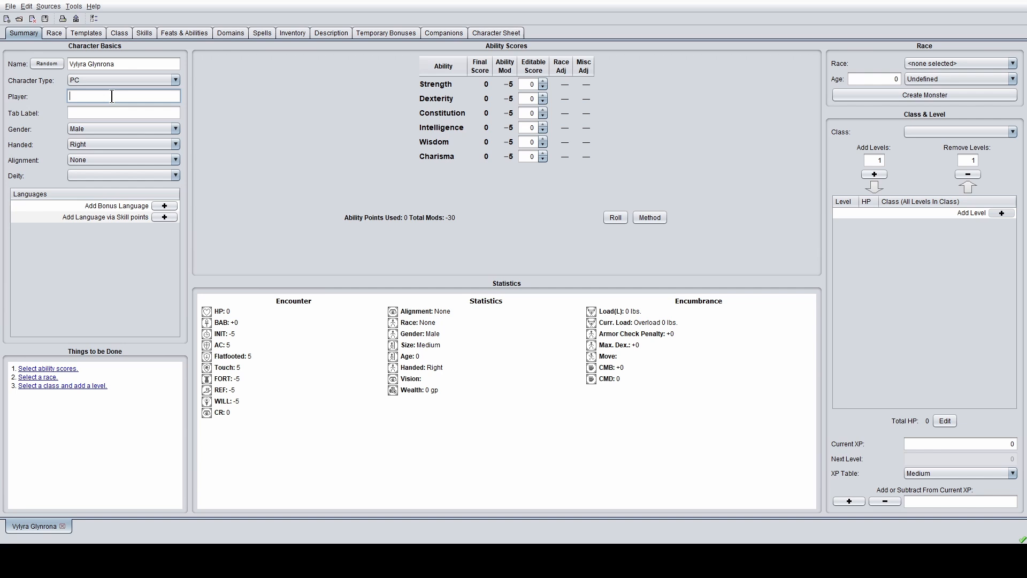
type("Andrew K")
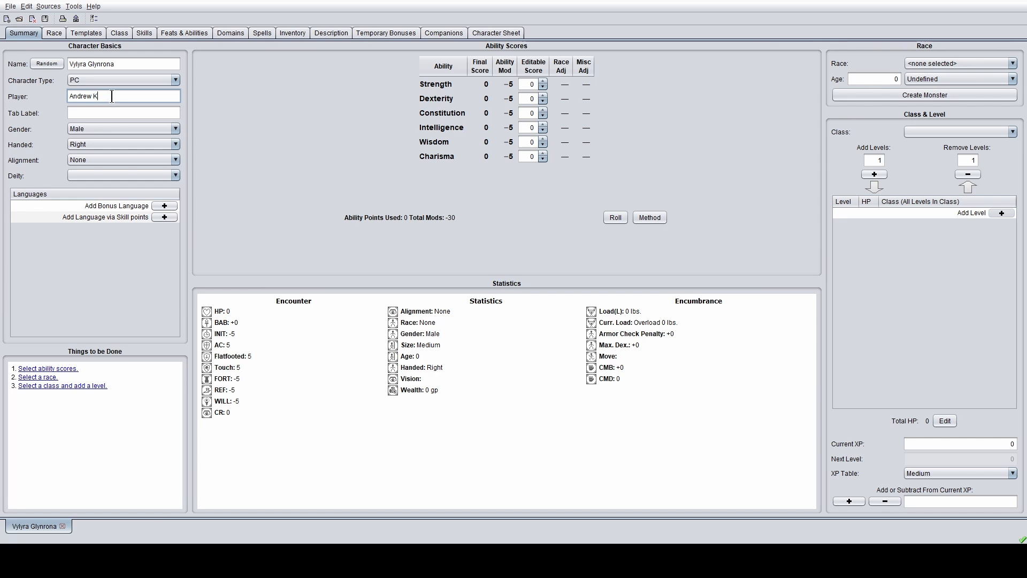
key("ctrl+a")
key("BackSpace")
- Set gender to Female and alignment to Chaotic Good, leaving the deity unchosen
left_click(114, 129)
left_click(117, 149)
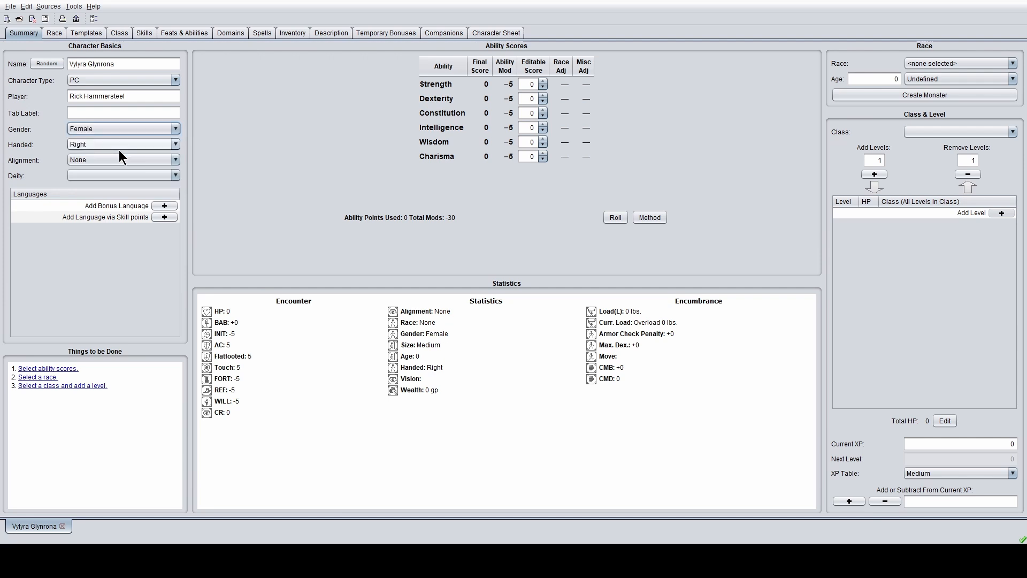
left_click(141, 159)
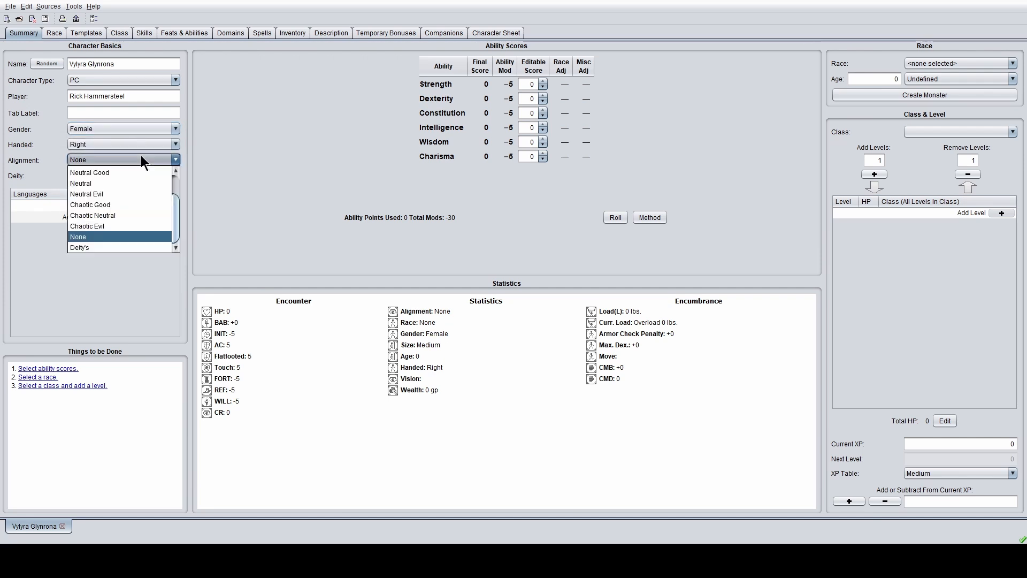
scroll(133, 207, "up", 1)
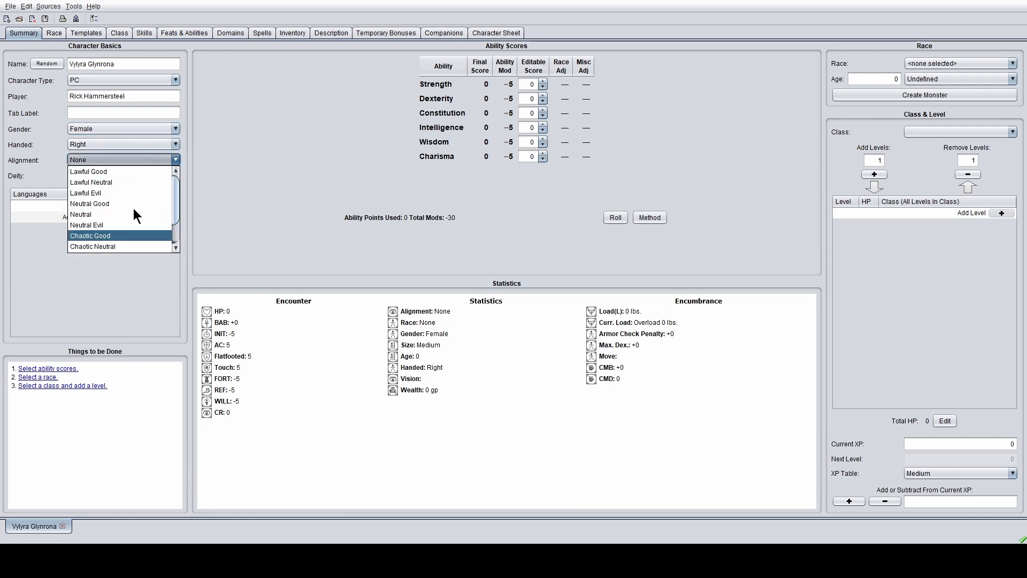
scroll(126, 202, "down", 1)
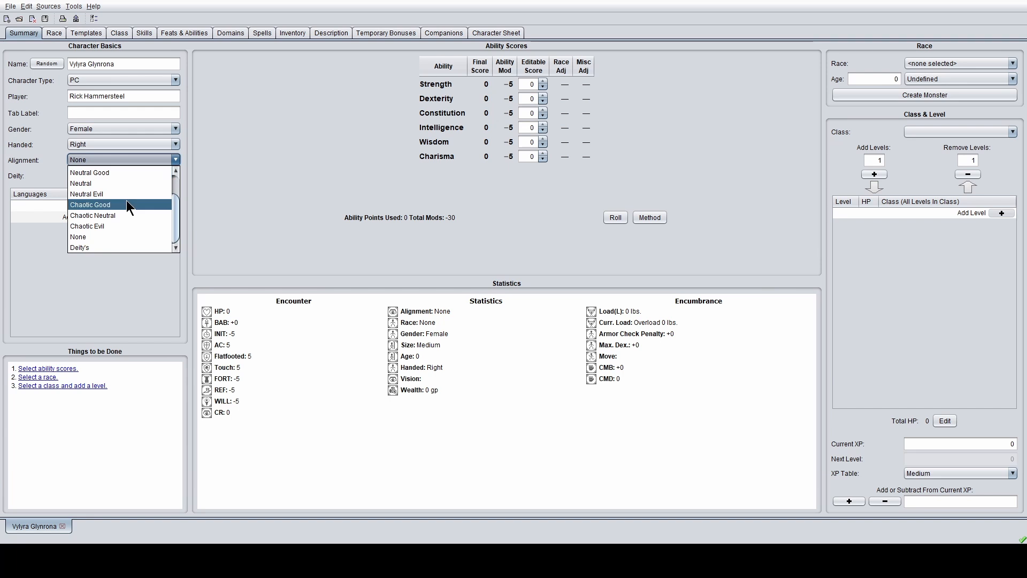
left_click(126, 200)
left_click(130, 177)
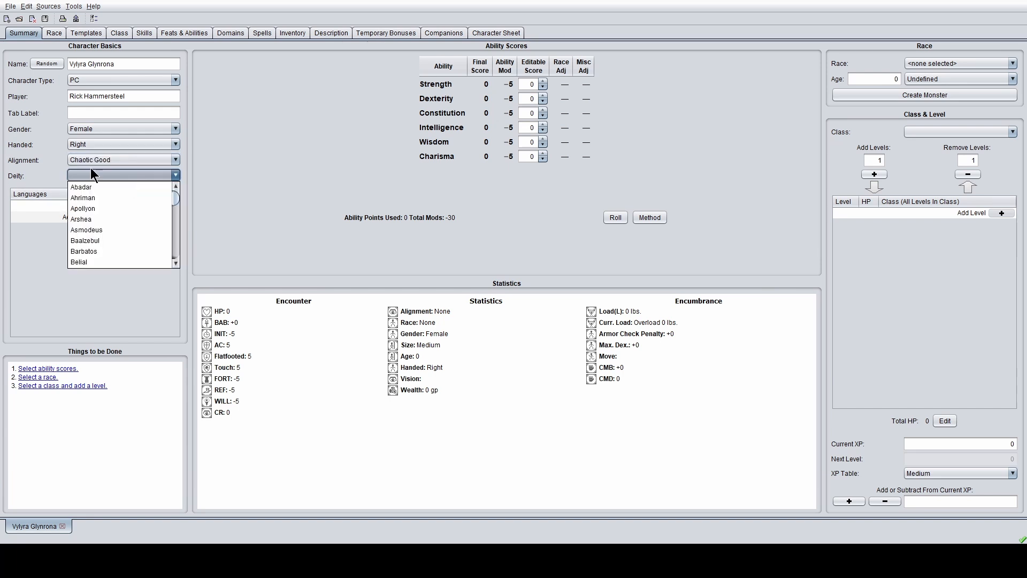
left_click(47, 174)
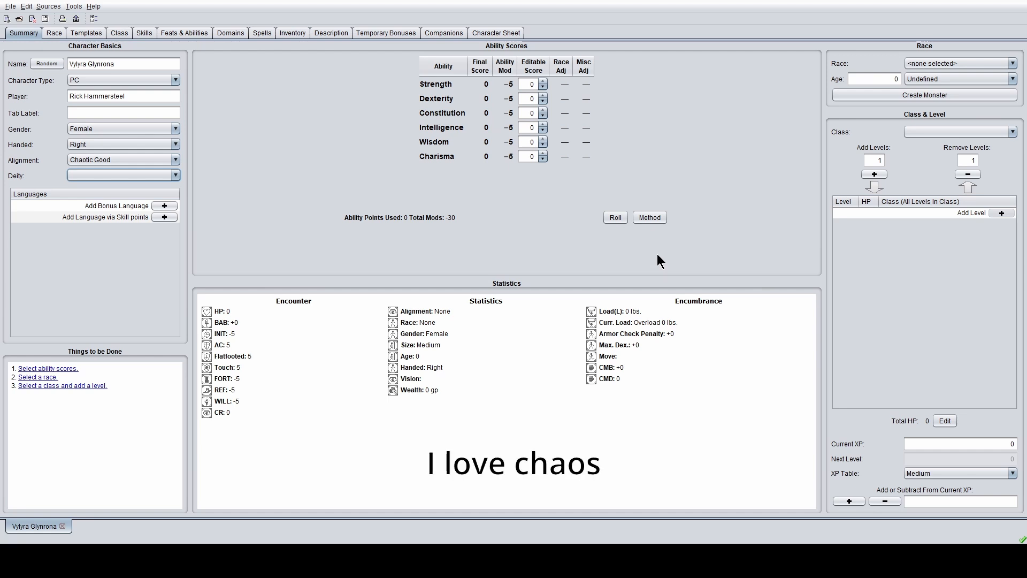
- Choose the Epic Fantasy 25-point buy method so every ability score starts at 10
left_click(650, 217)
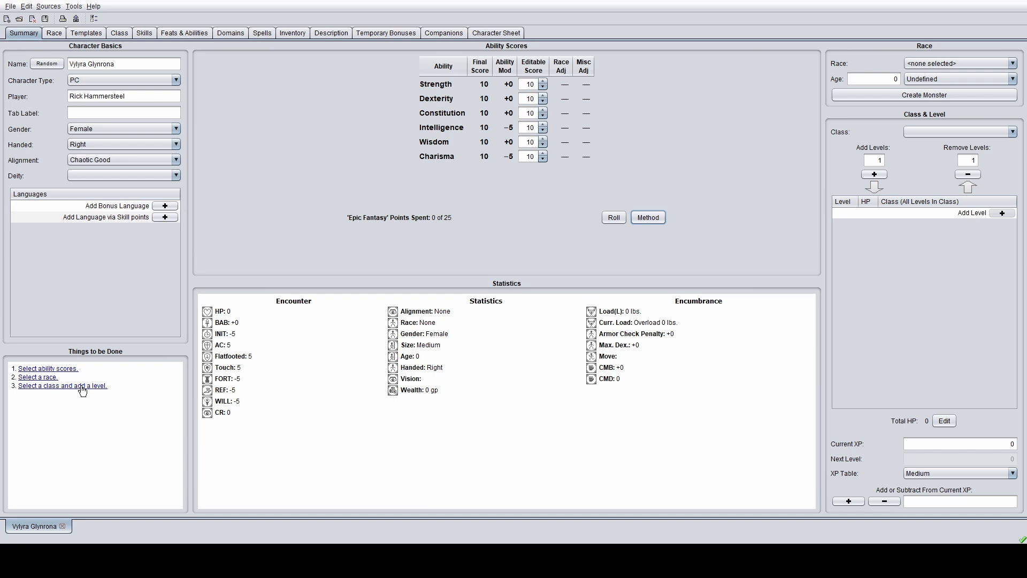
key("Tab")
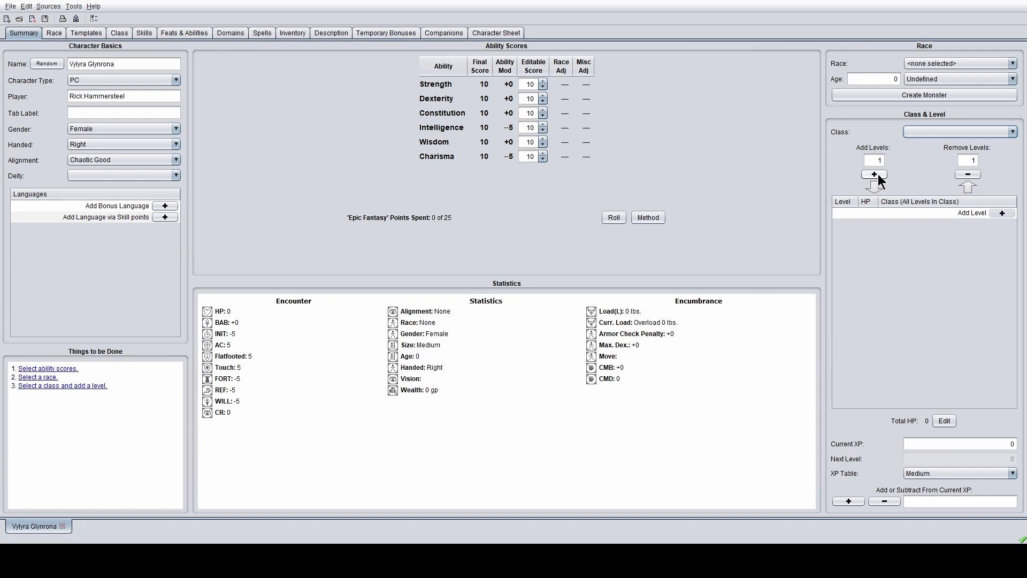
- Browse the class list and close it without choosing a class
left_click(962, 135)
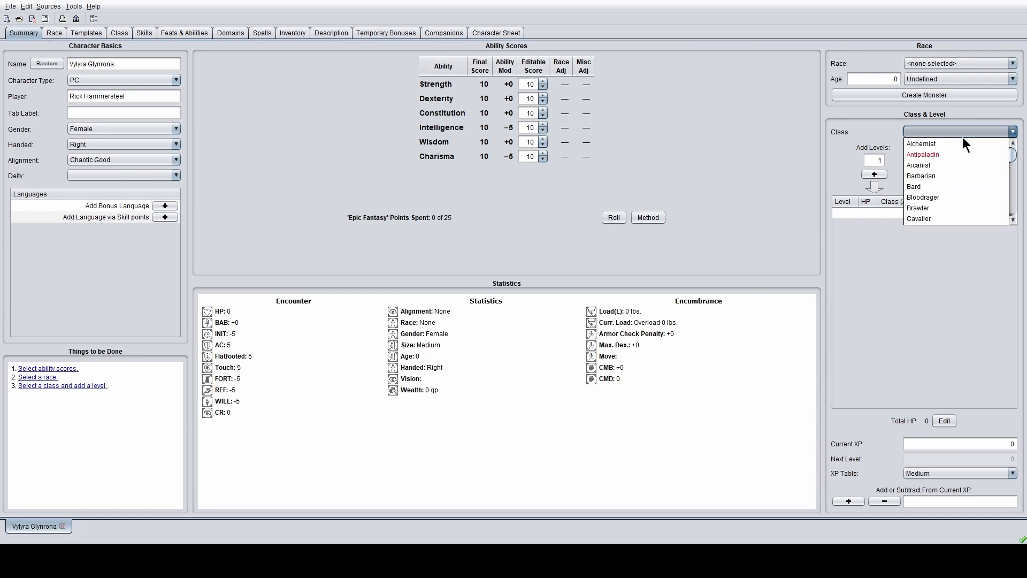
scroll(961, 158, "down", 3)
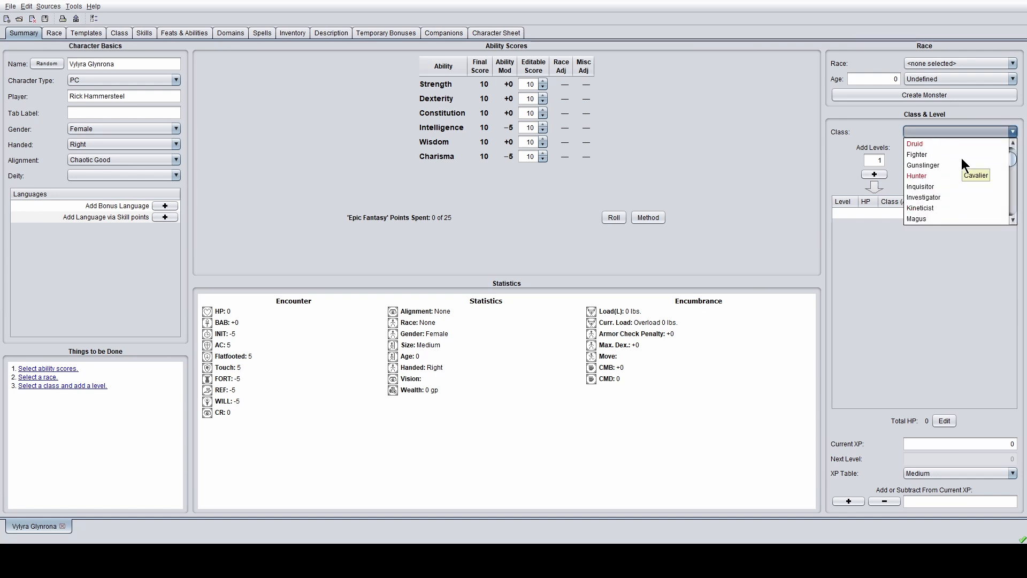
scroll(958, 159, "down", 7)
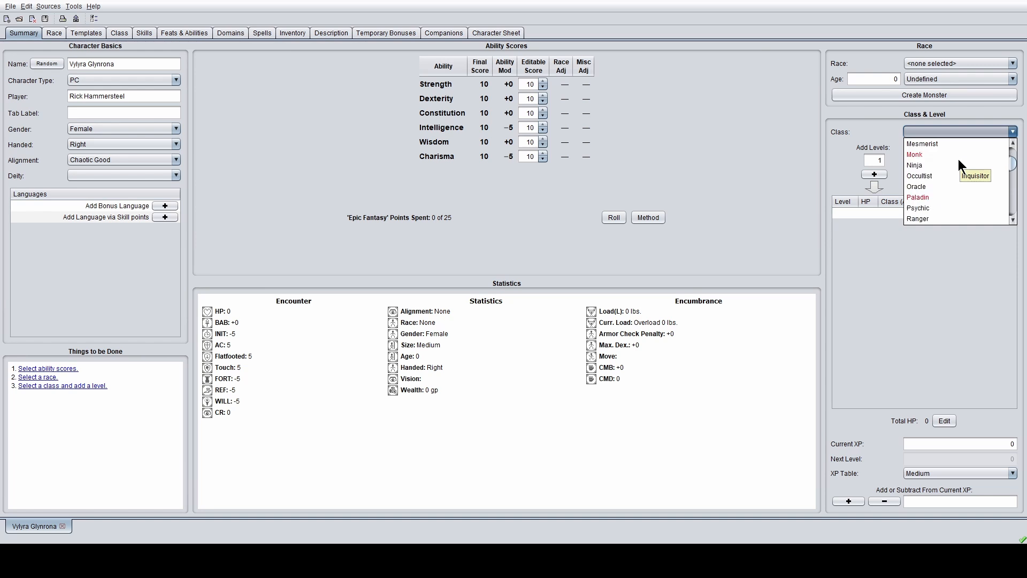
scroll(954, 160, "down", 2)
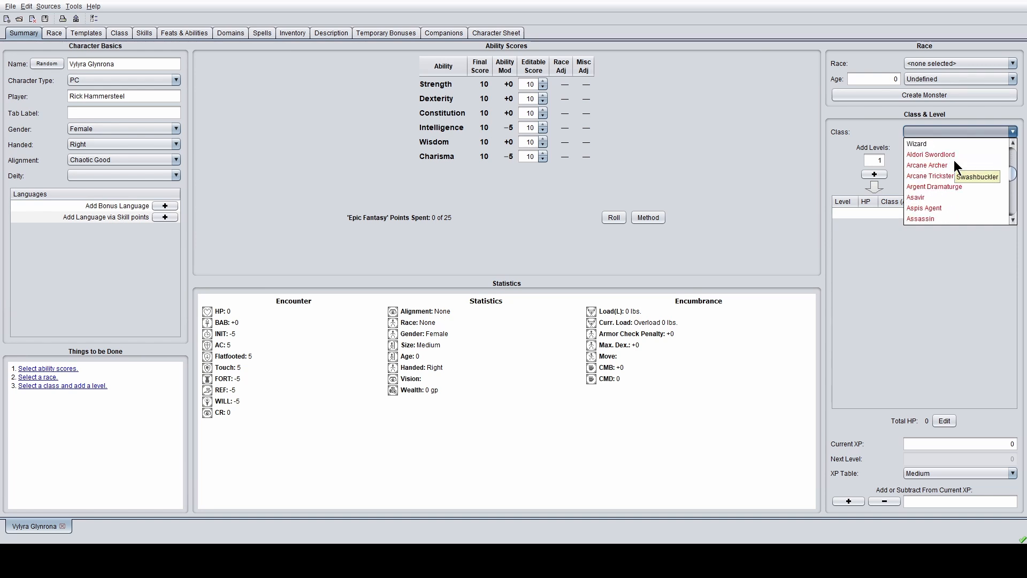
scroll(954, 159, "down", 3)
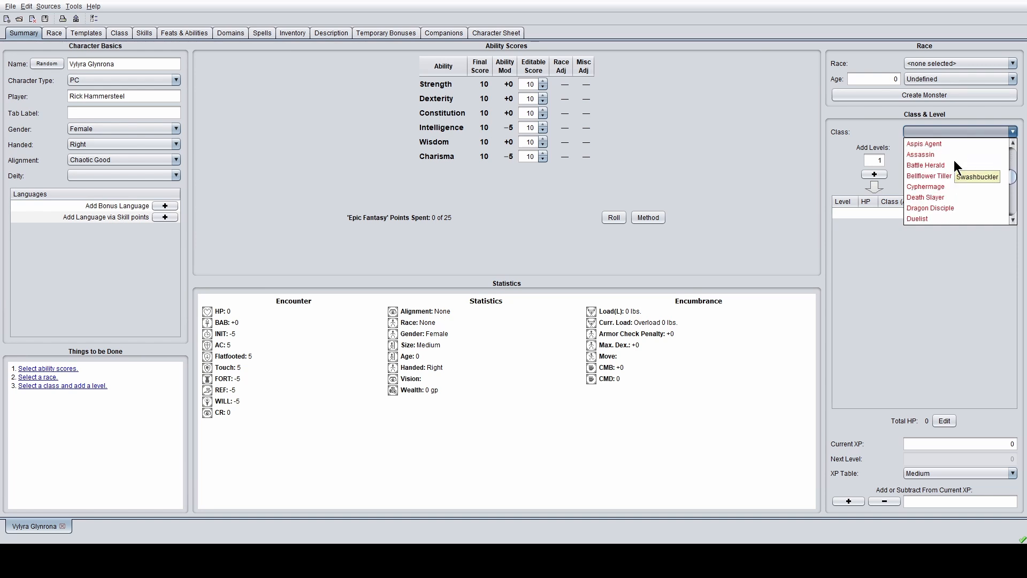
scroll(954, 159, "down", 5)
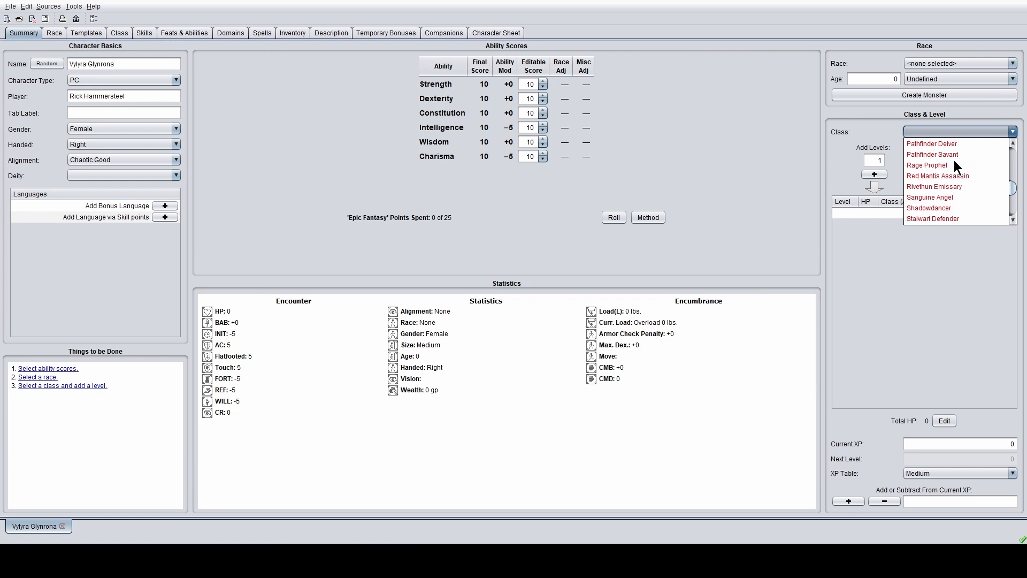
scroll(953, 161, "up", 3)
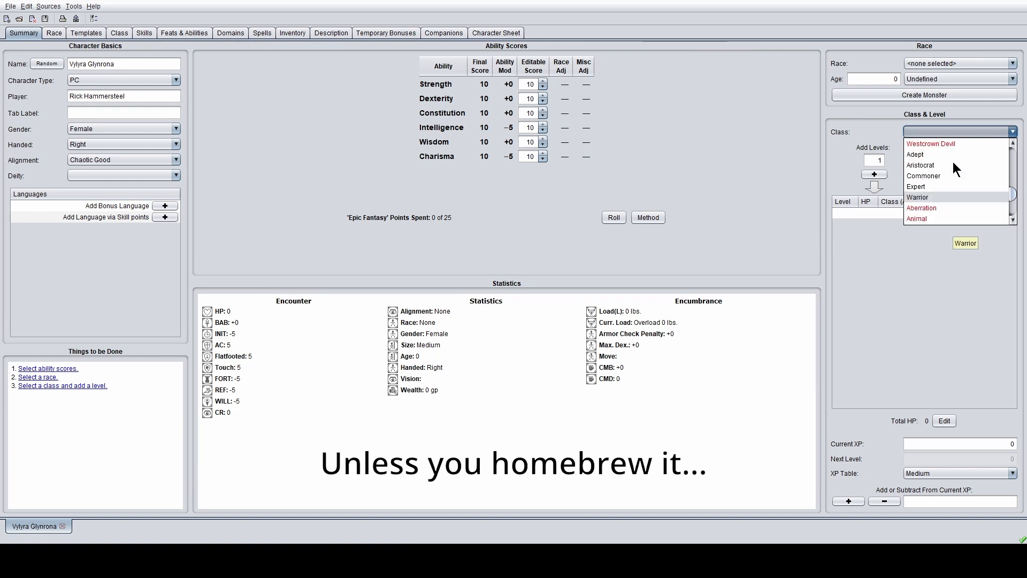
scroll(952, 161, "down", 5)
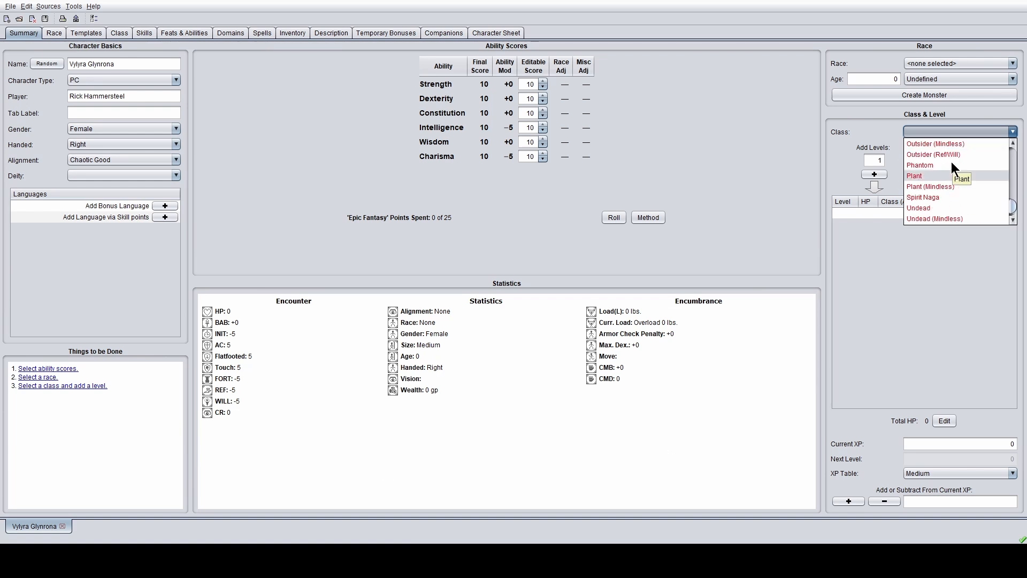
scroll(950, 161, "up", 3)
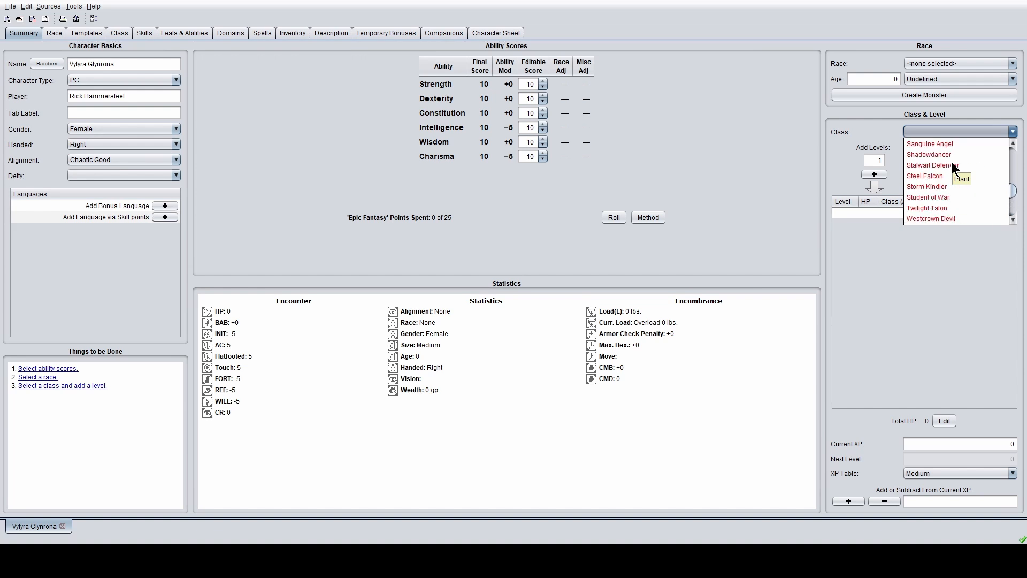
scroll(951, 162, "down", 5)
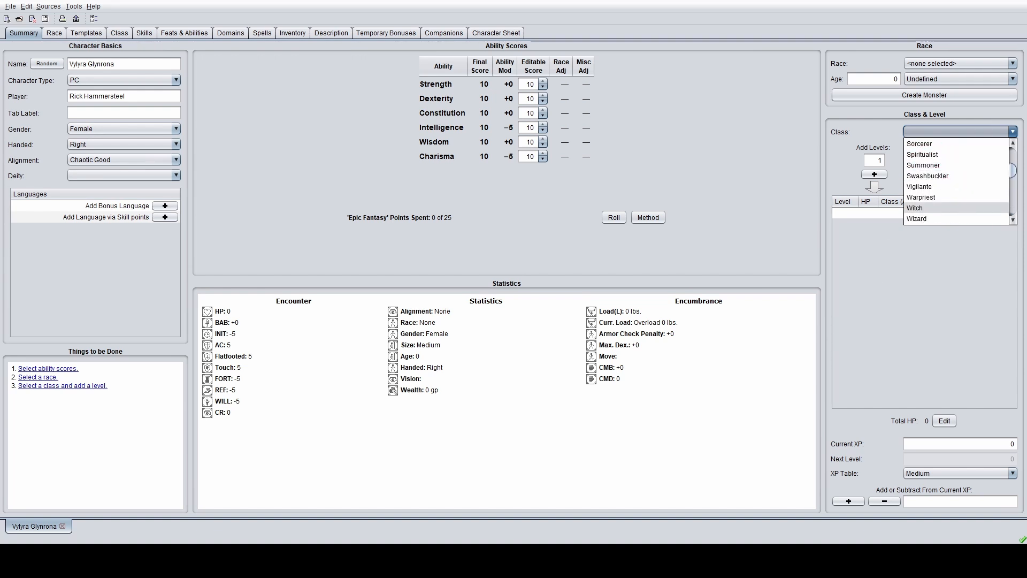
key("Escape")
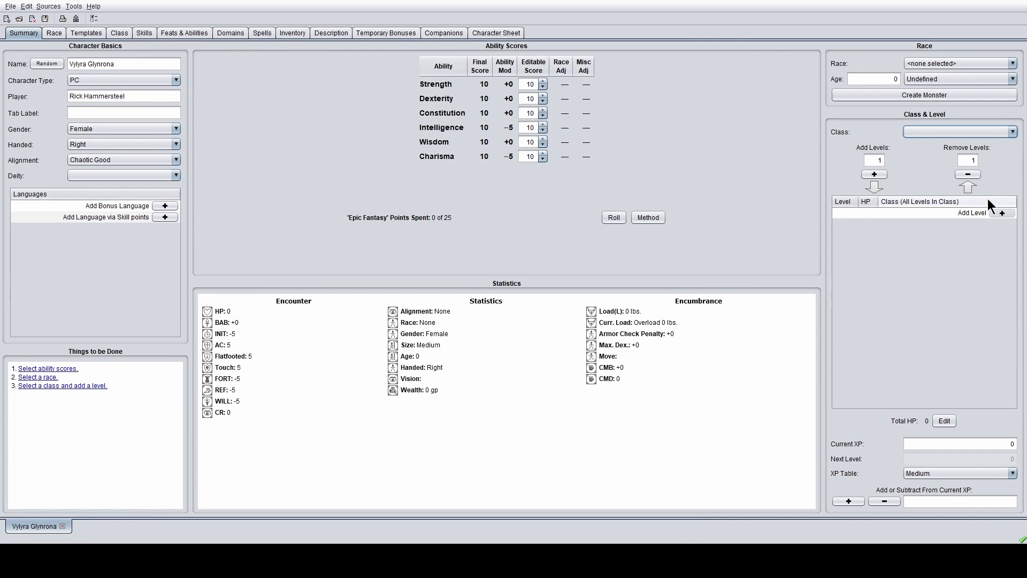
- Reopen the class list and scroll up toward Magus
left_click(996, 131)
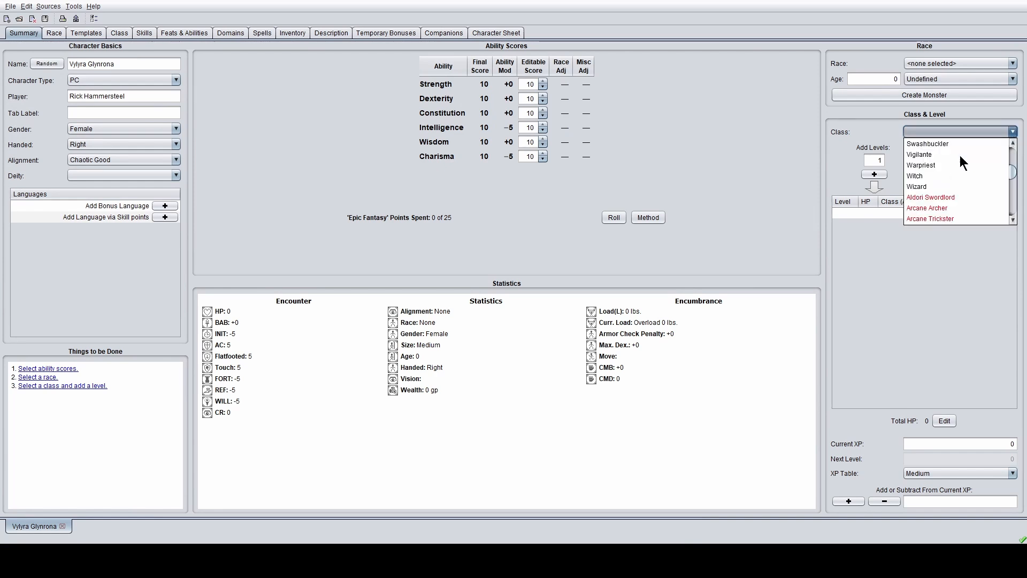
scroll(959, 155, "up", 1)
scroll(959, 155, "down", 4)
scroll(959, 155, "up", 6)
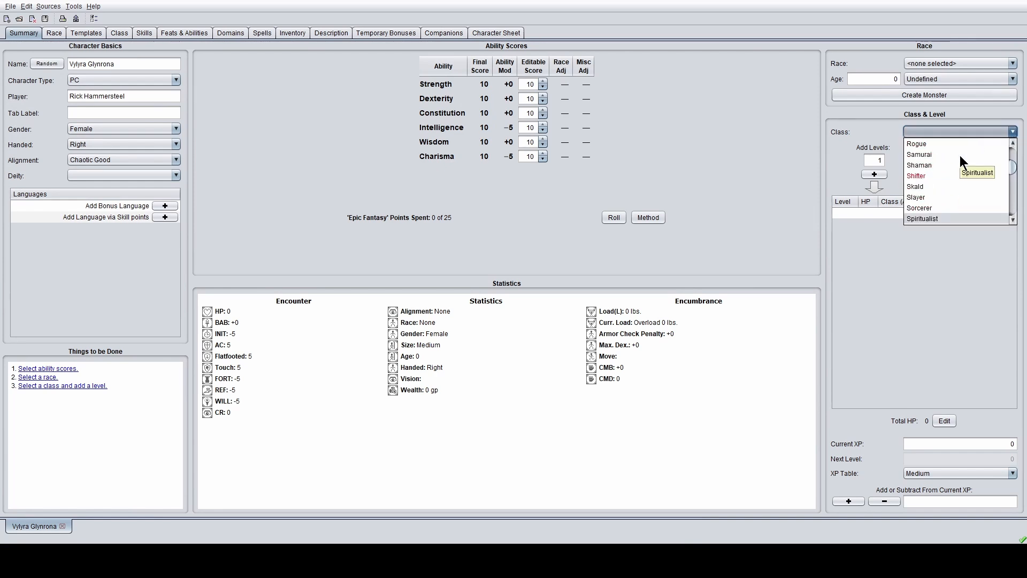
scroll(954, 177, "up", 3)
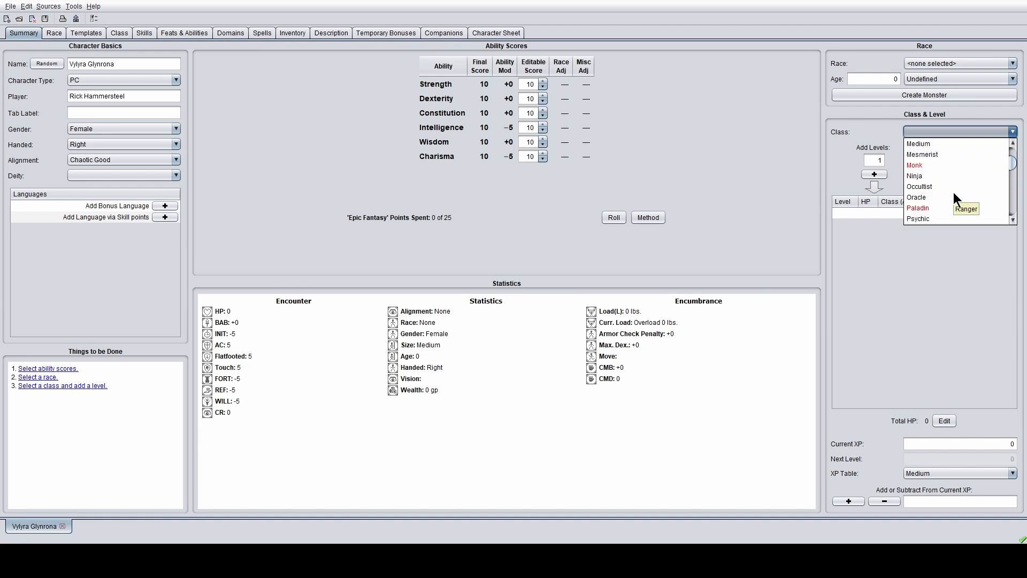
scroll(952, 178, "up", 1)
- Select Magus as the class and raise Dexterity in the point buy
left_click(949, 169)
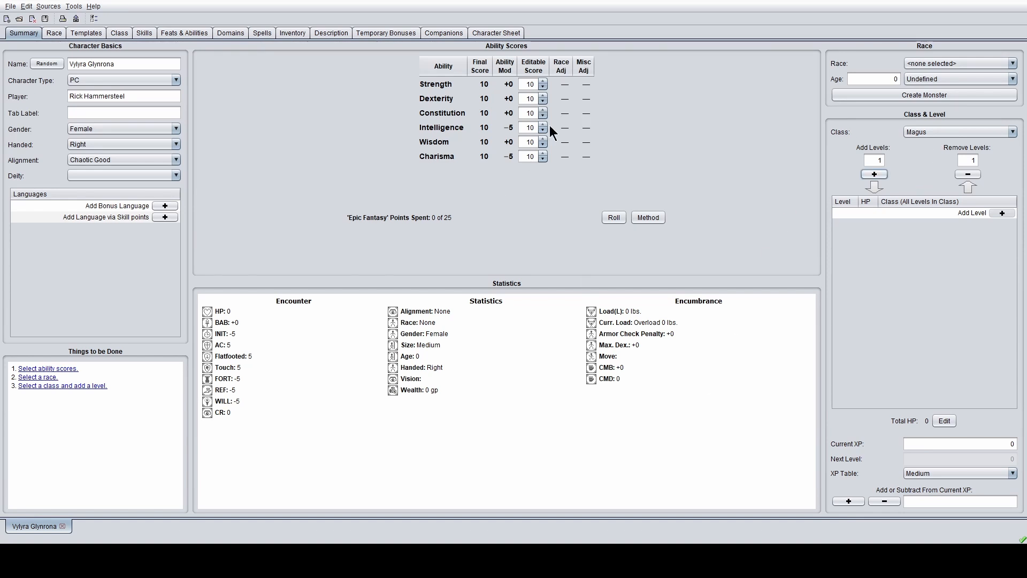
left_click(543, 96)
left_click(544, 96)
left_click(543, 95)
left_click(543, 95)
left_click(544, 96)
left_click(544, 96)
left_click(543, 95)
left_click(543, 96)
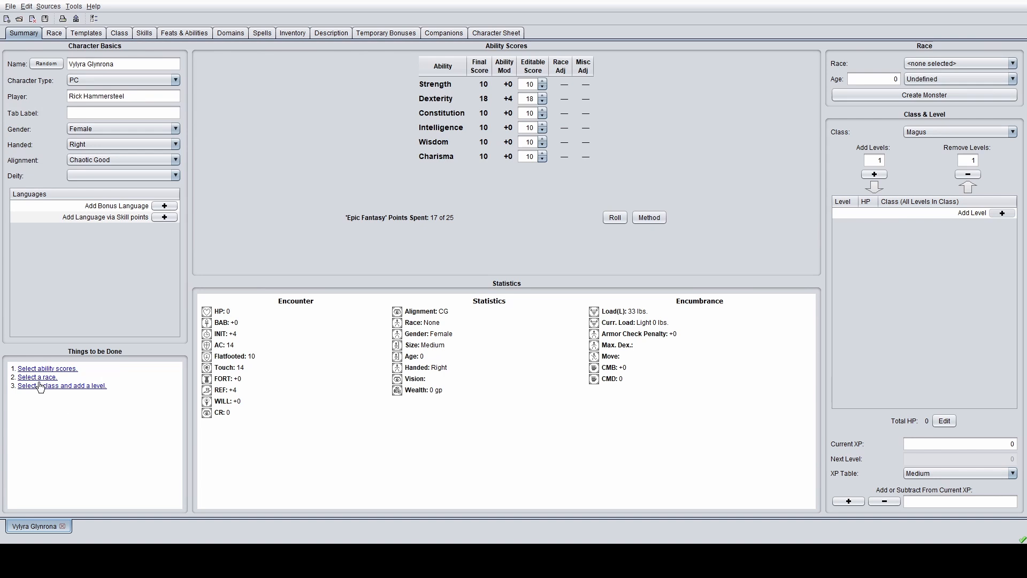
- Make the character a Half-Elf aged 26
left_click(977, 63)
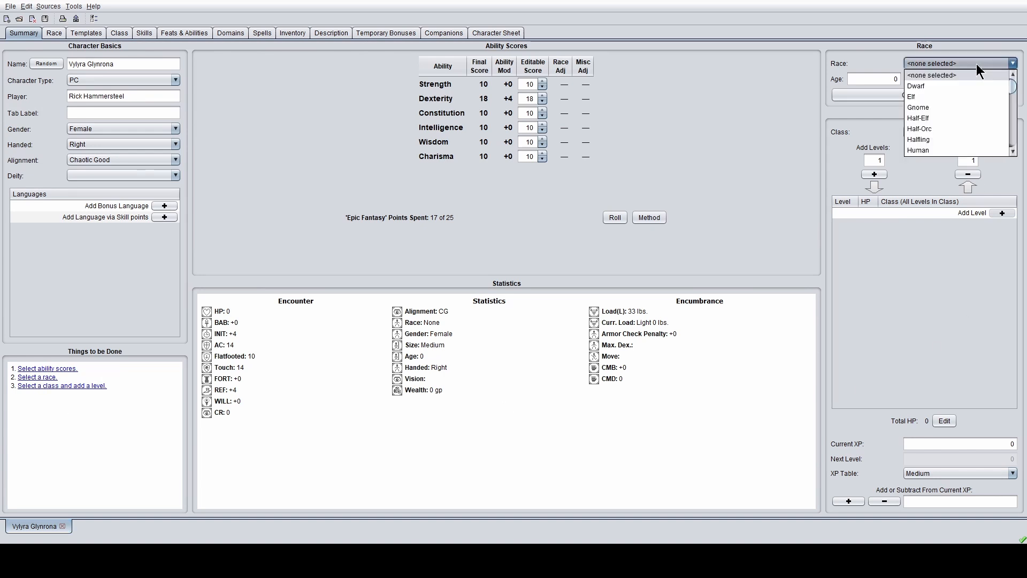
left_click(947, 114)
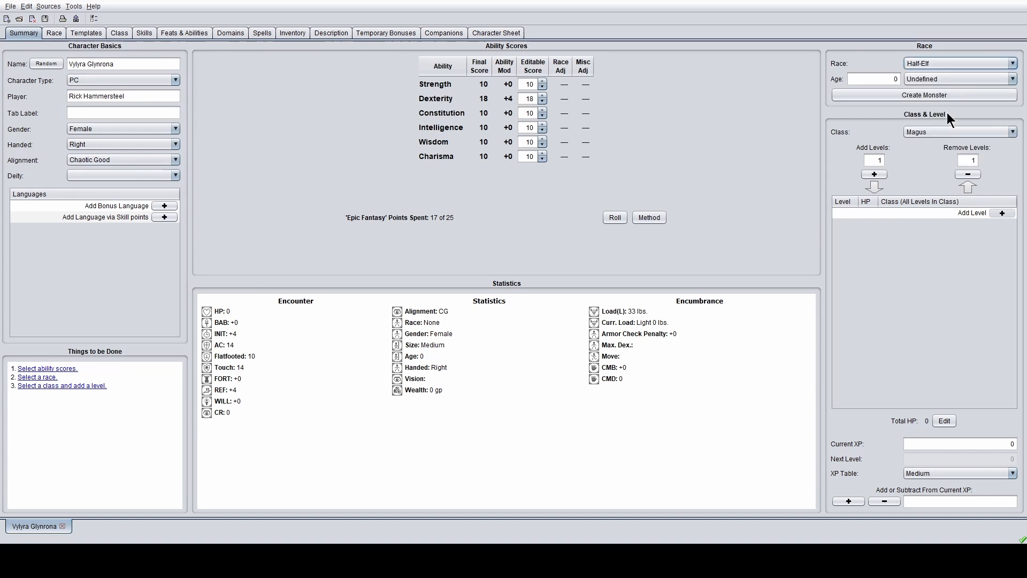
left_click(899, 80)
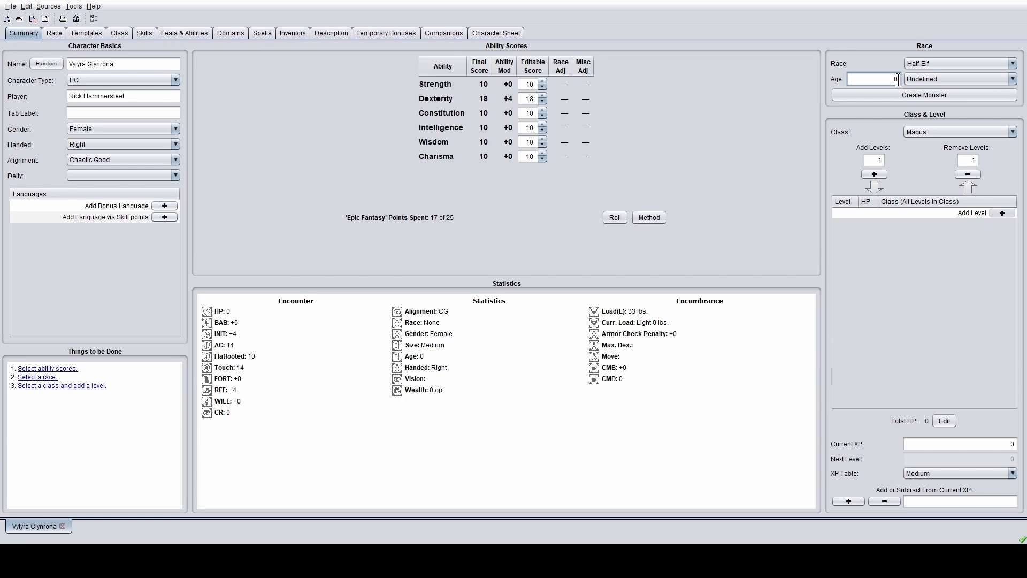
key("BackSpace")
type("36")
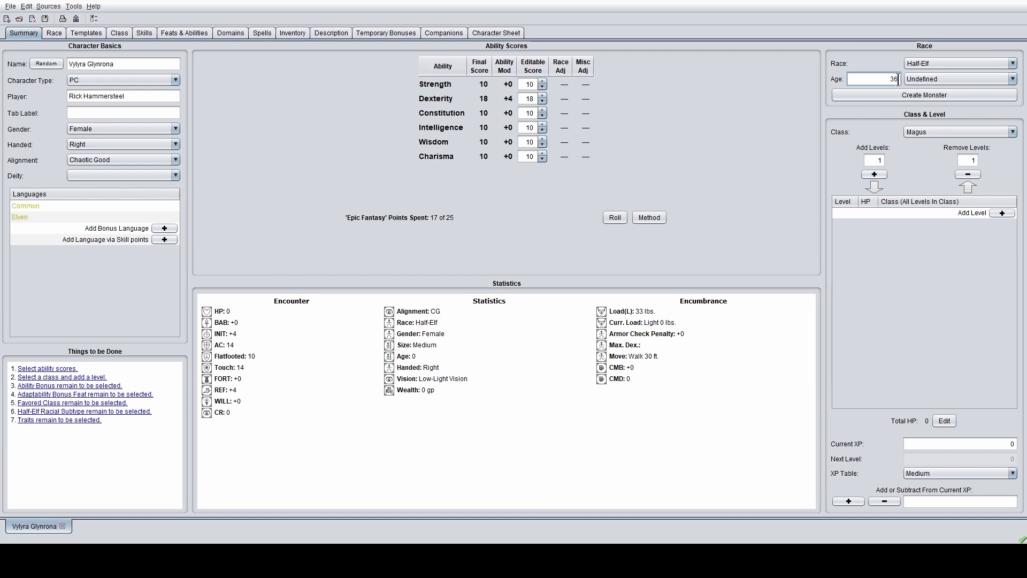
key("BackSpace")
key("BackSpace")
type("26")
- Keep Adult as the character's age category
left_click(987, 78)
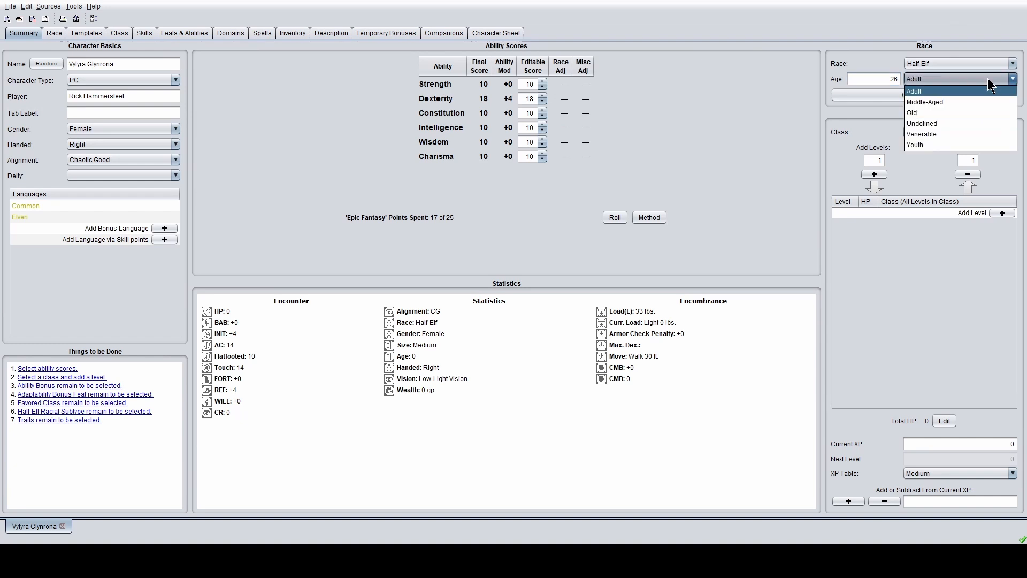
left_click(970, 87)
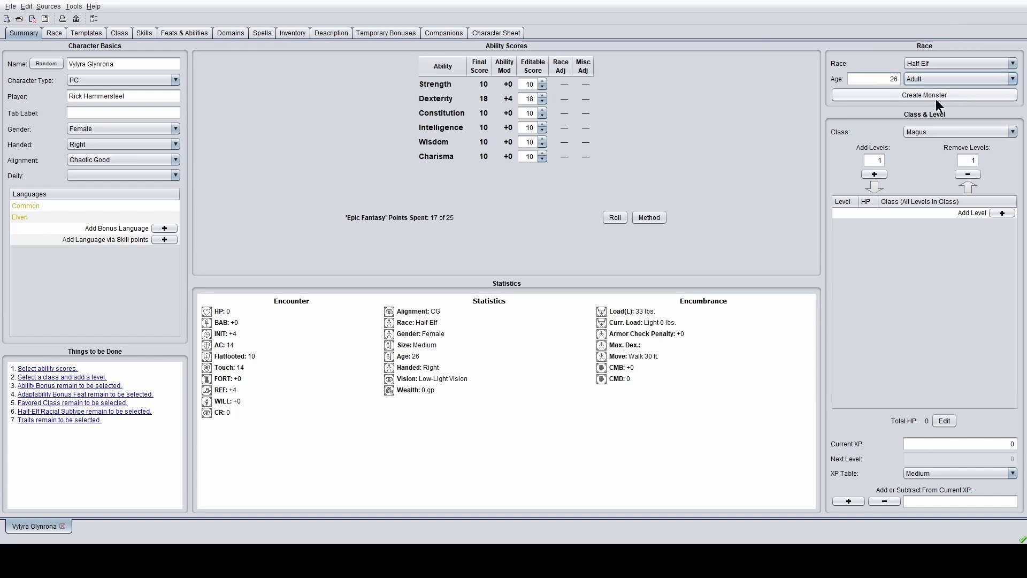
left_click(958, 79)
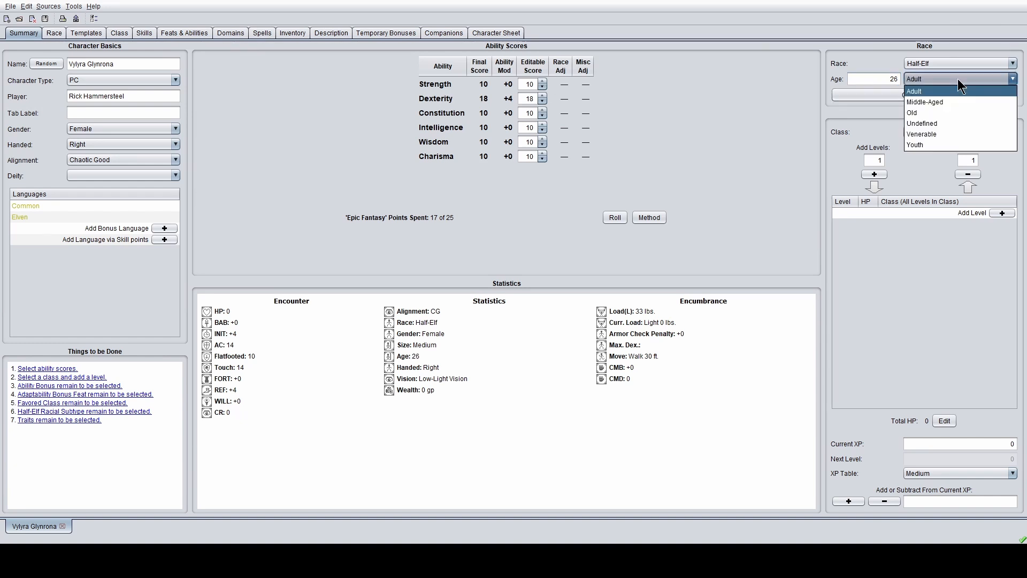
left_click(957, 78)
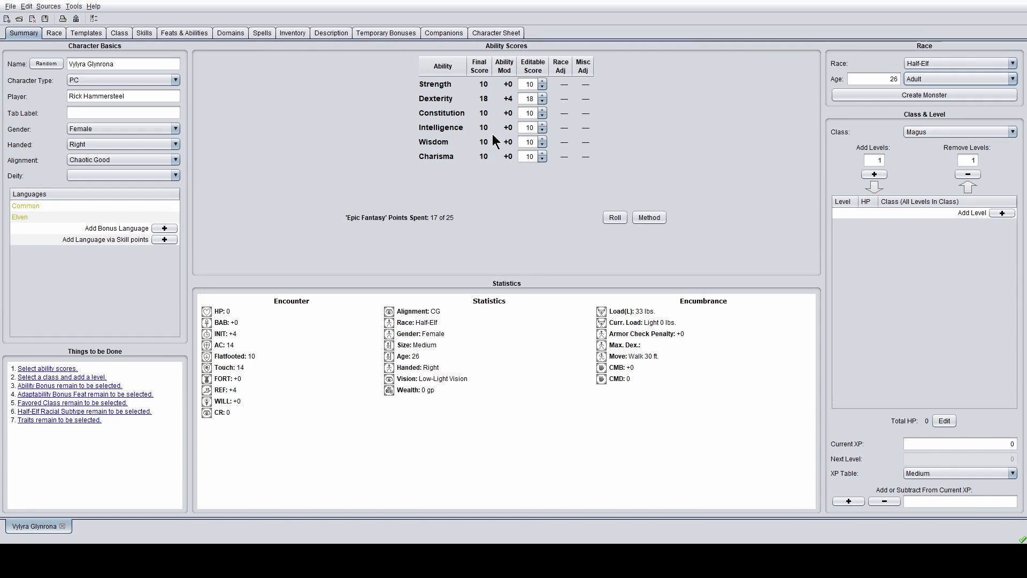
- Raise Intelligence to 16
left_click(543, 124)
left_click(542, 125)
left_click(542, 124)
left_click(542, 125)
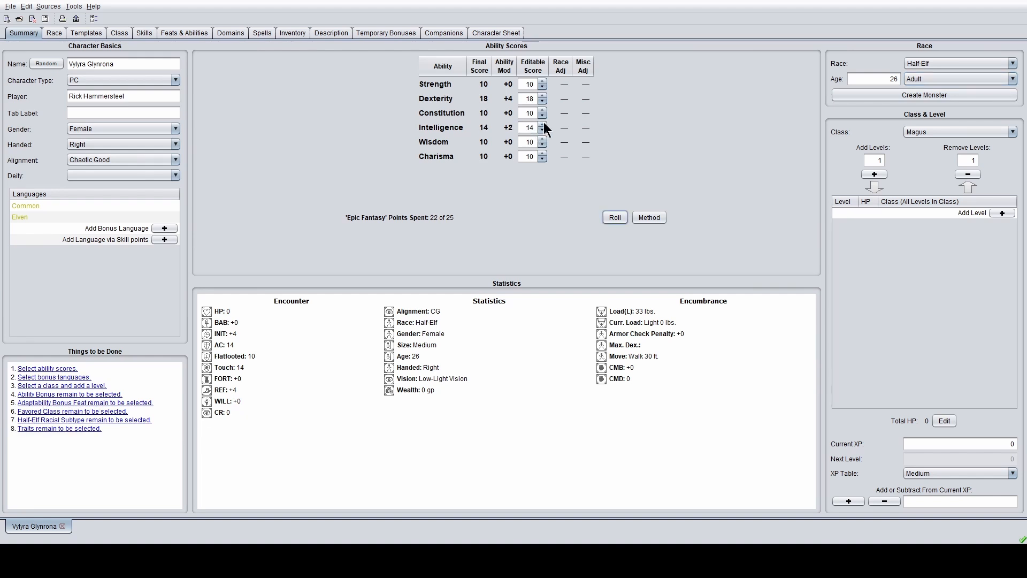
left_click(542, 124)
- Lower Strength to 7
left_click(543, 88)
left_click(542, 87)
left_click(542, 87)
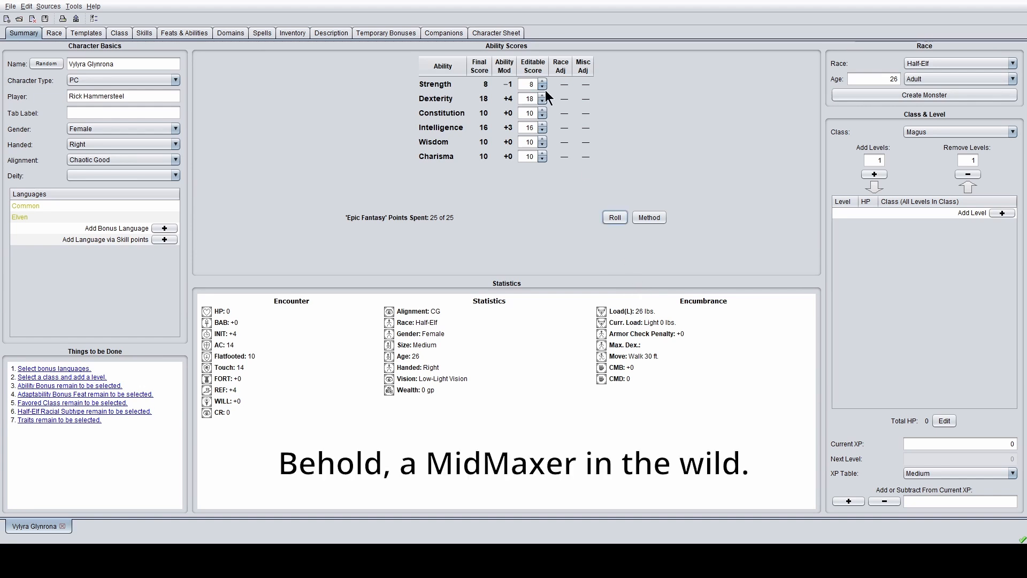
left_click(543, 87)
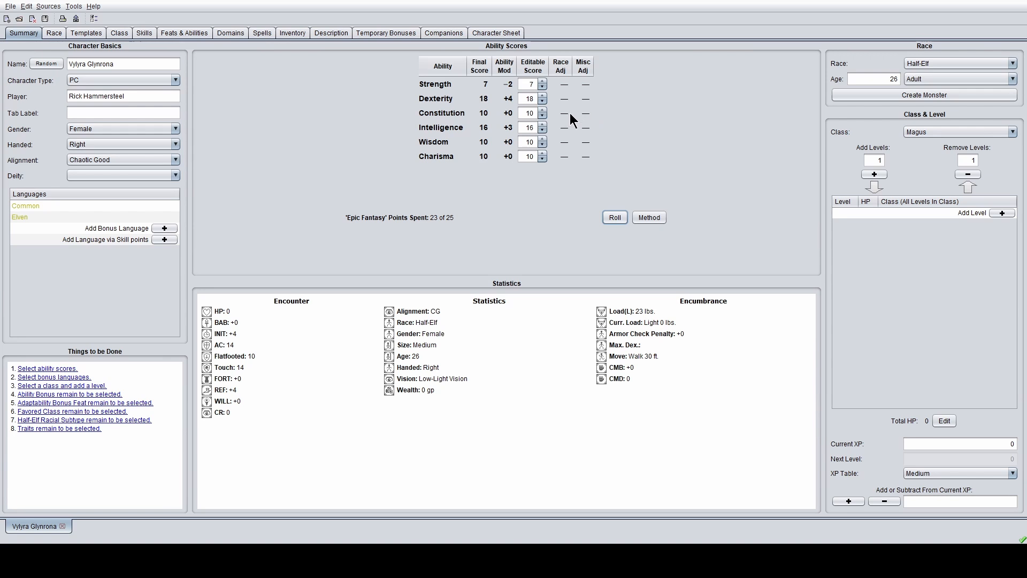
- Raise Constitution to 13 and lower Charisma to 7
left_click(543, 110)
left_click(542, 109)
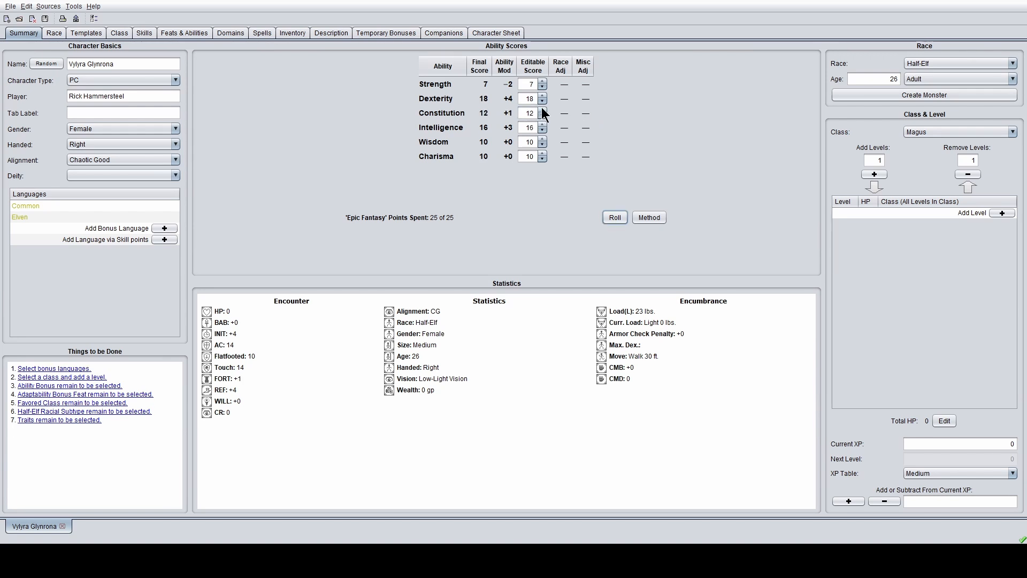
left_click(542, 110)
left_click(542, 159)
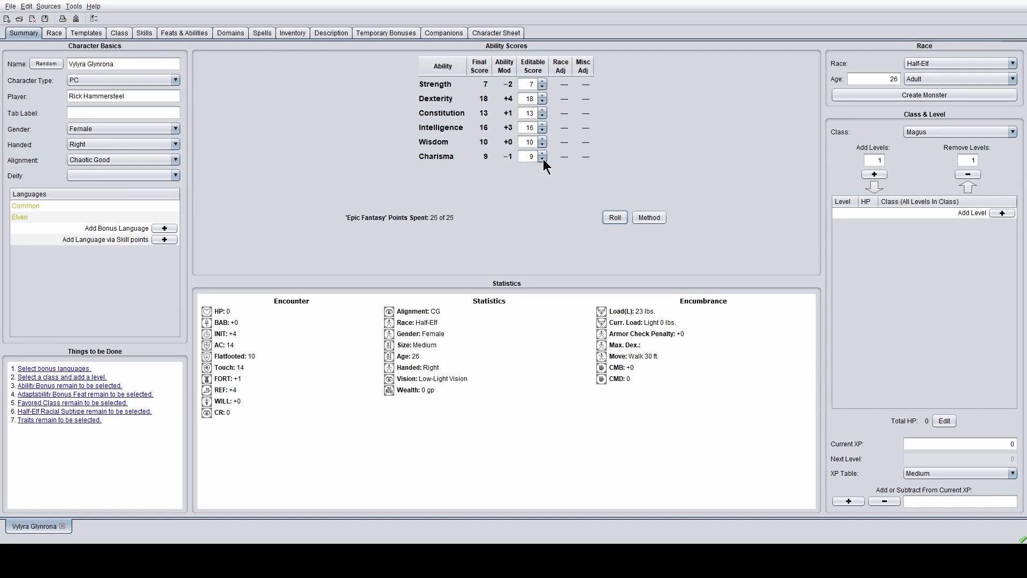
left_click(543, 159)
left_click(543, 159)
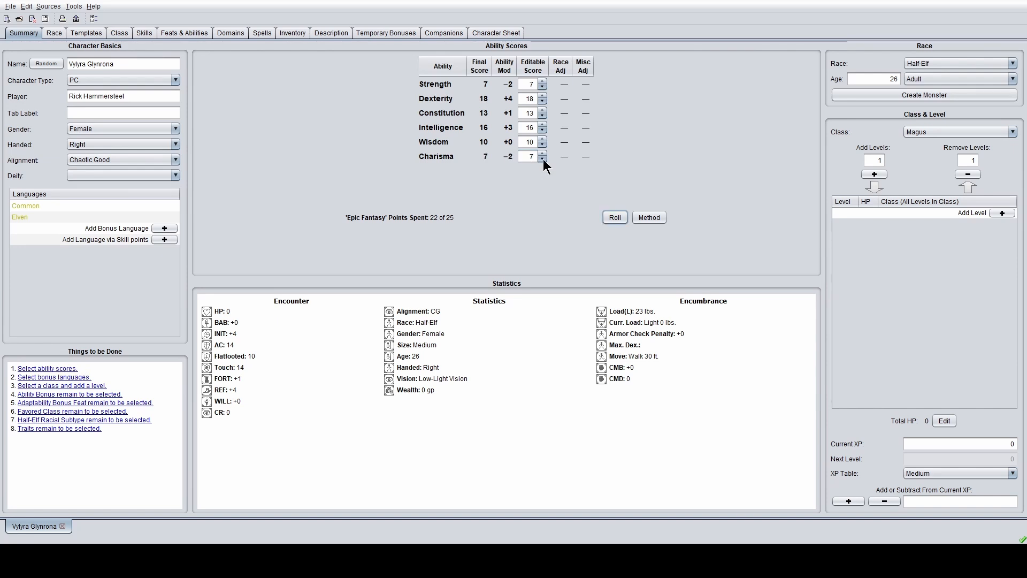
- Bring Constitution to 14 and Wisdom to 12, then add the first Magus level
left_click(542, 110)
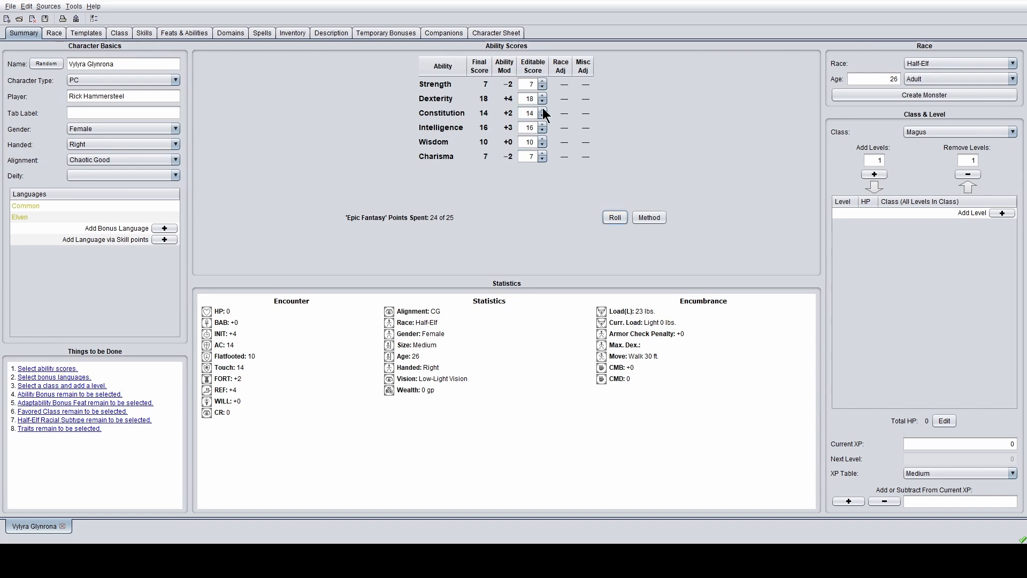
left_click(543, 139)
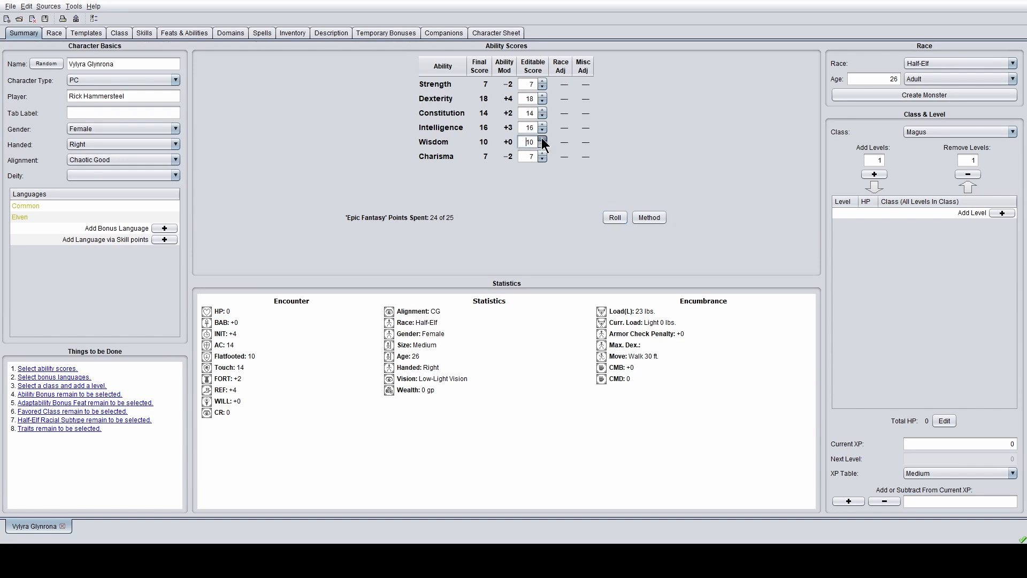
left_click(542, 140)
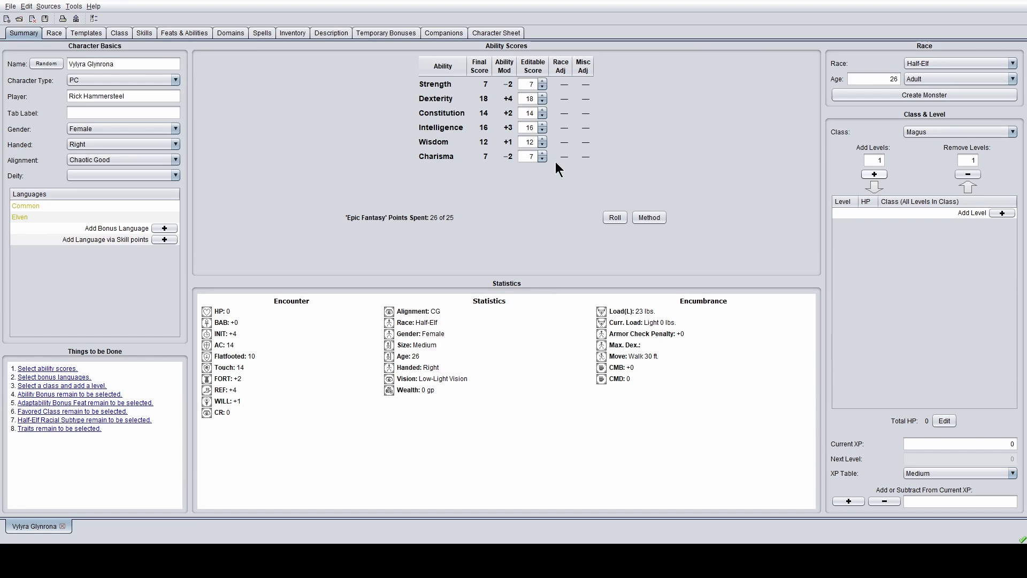
left_click(438, 249)
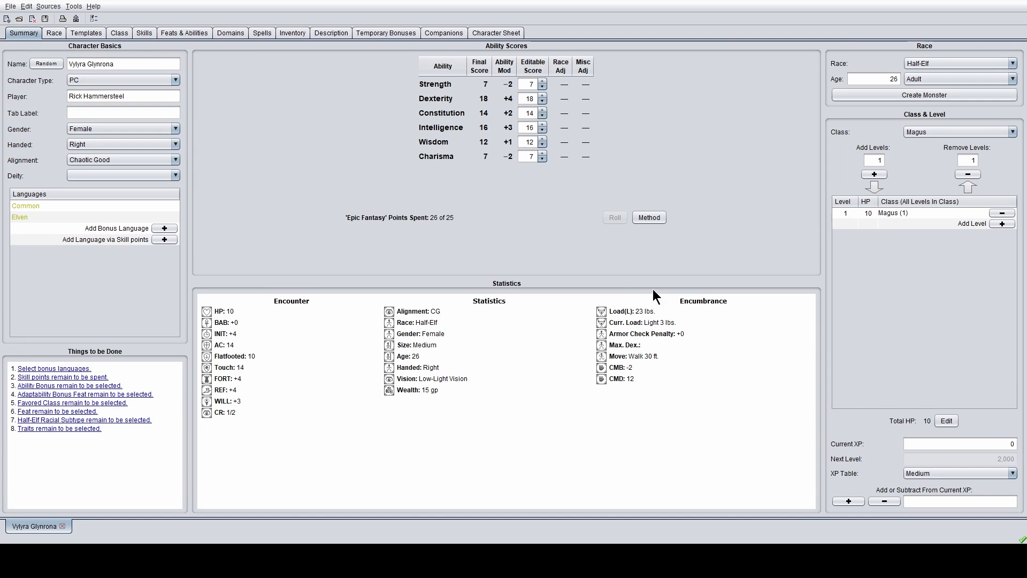
- Lower Wisdom to 11 and add 10 more Magus levels
left_click(543, 145)
double_click(877, 161)
type("10")
left_click(881, 174)
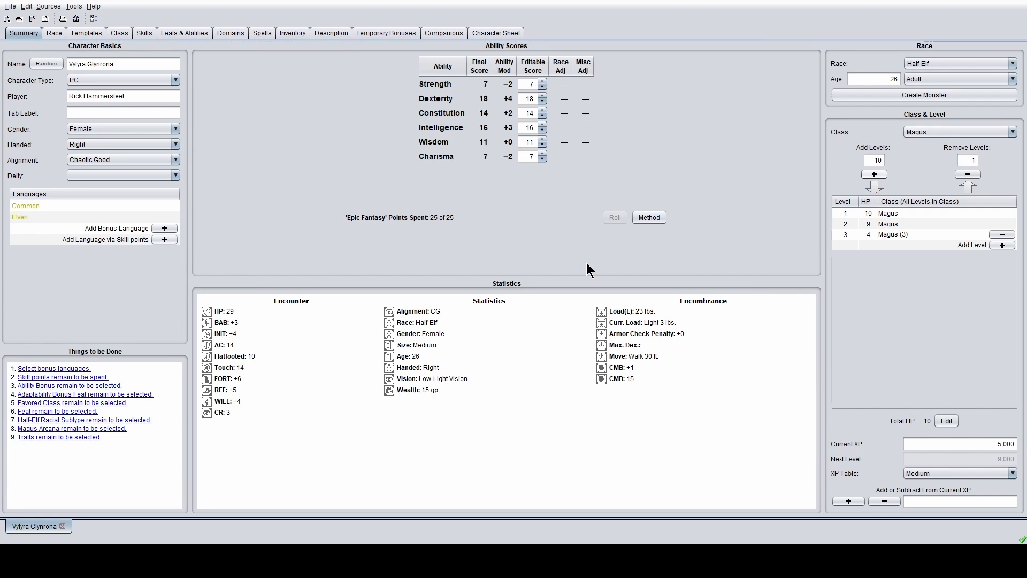
- Confirm the remaining level-ups until Magus reaches level 11 with Intelligence 18
left_click(495, 317)
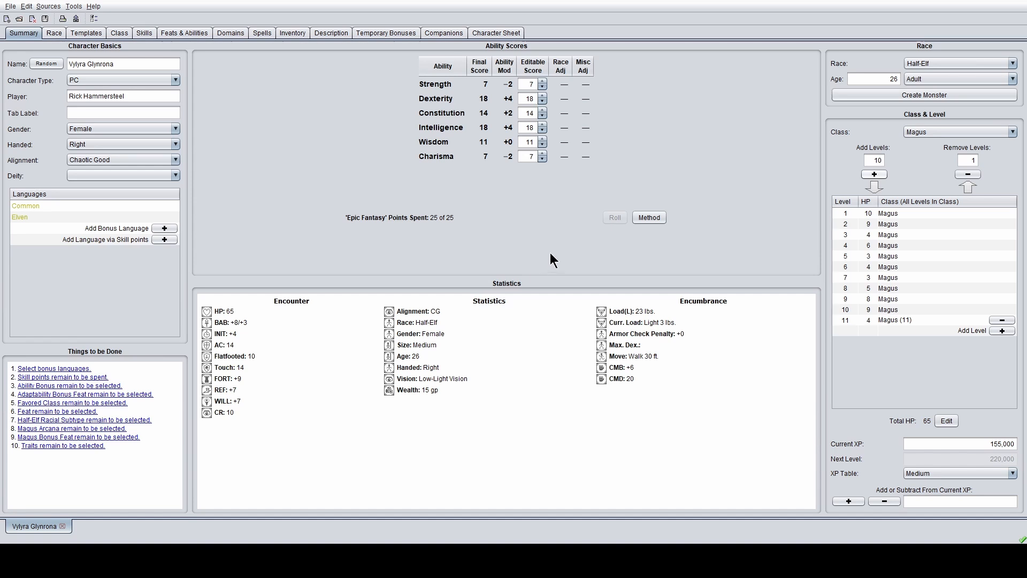
- Set Magus level 5's hit points to 7
left_click(576, 245)
- Start choosing the character's bonus languages
left_click(174, 227)
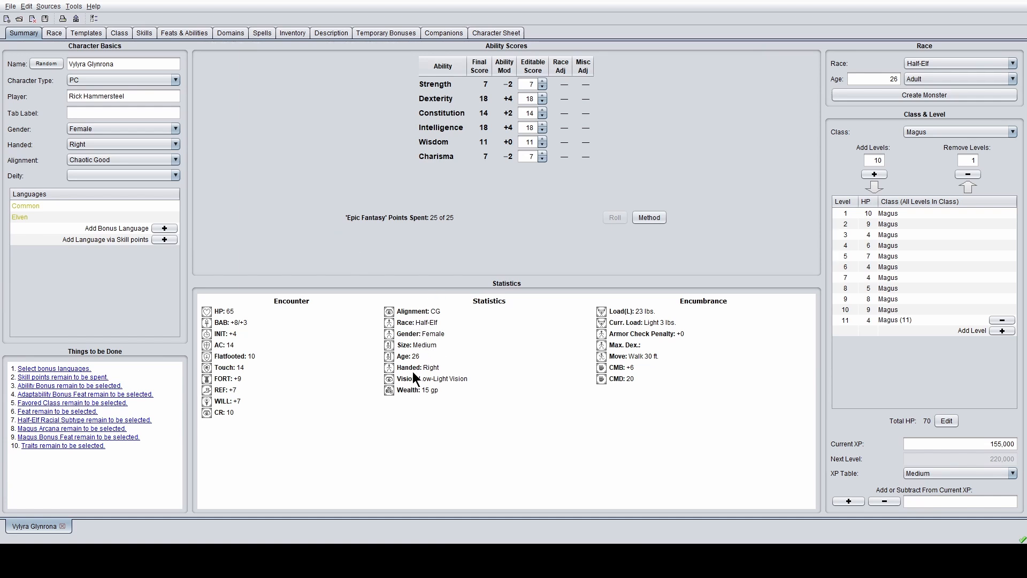
- Confirm Celestial, Draconic, Infernal and Truespeech as the bonus languages
left_click(501, 402)
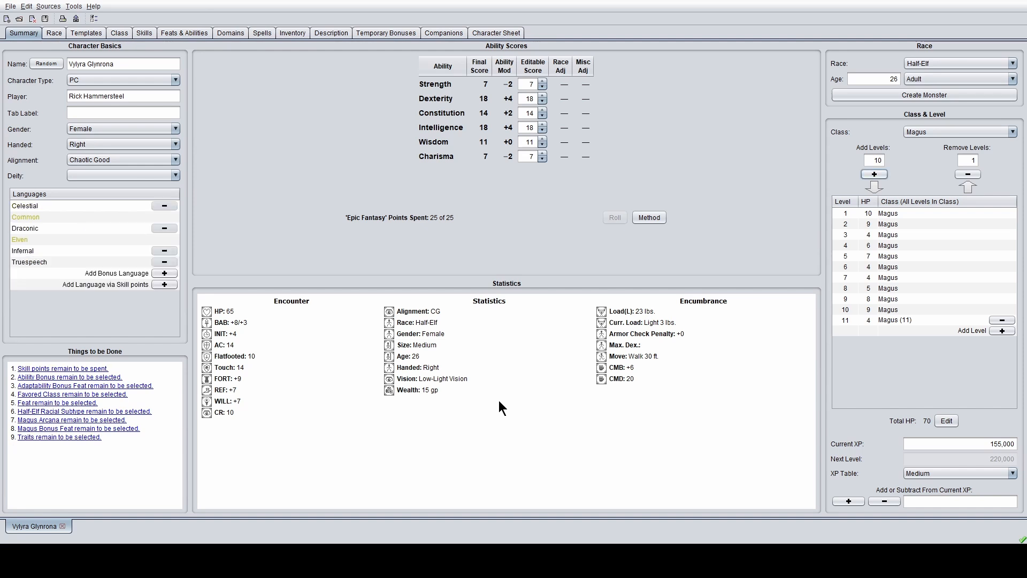
- Follow the 'Skill points remain to be spent' to-do link
left_click(77, 367)
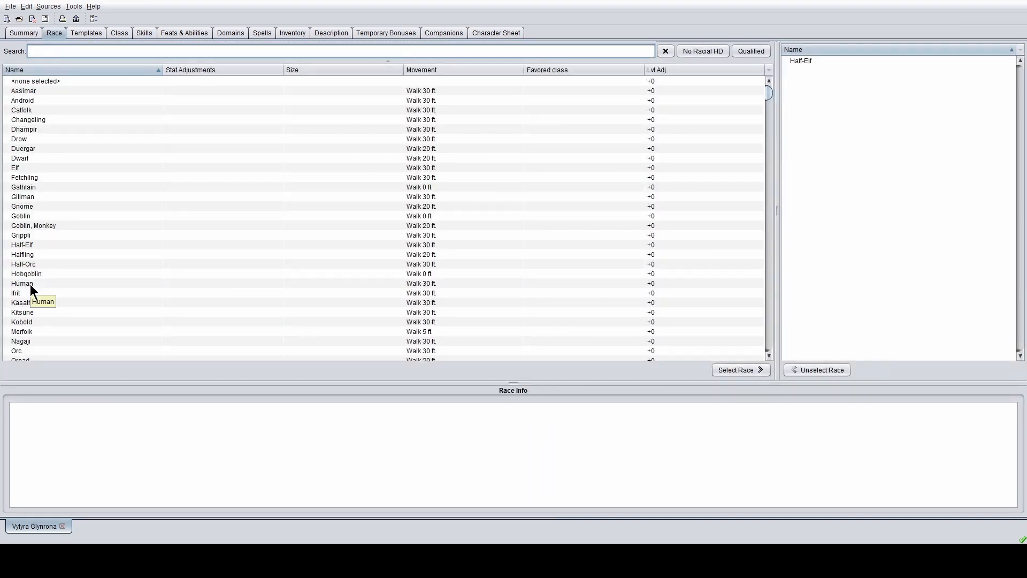
- Unselect Half-Elf, reapply it with Select Race, then view Magus levels 1–11
left_click(814, 61)
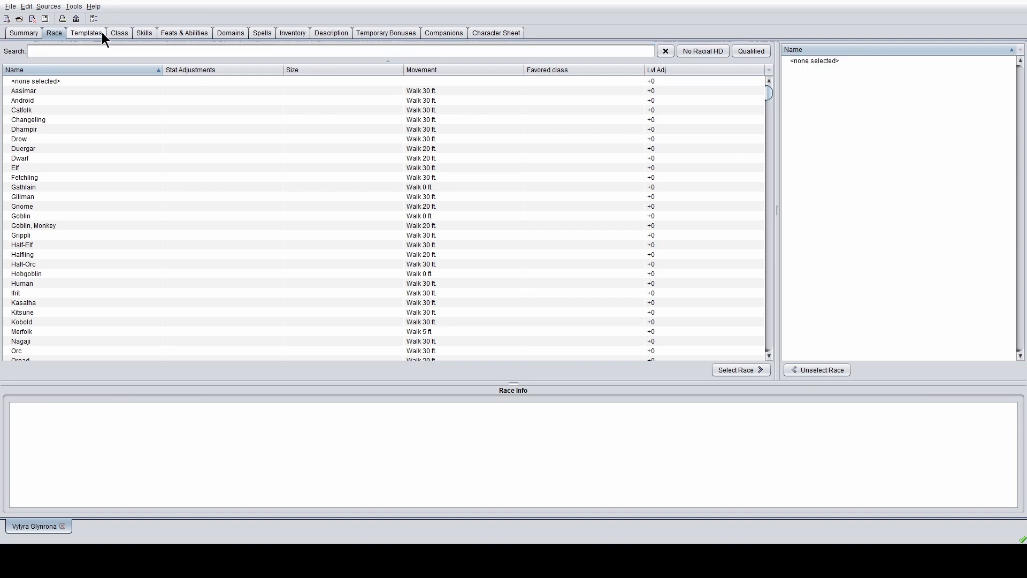
left_click(30, 245)
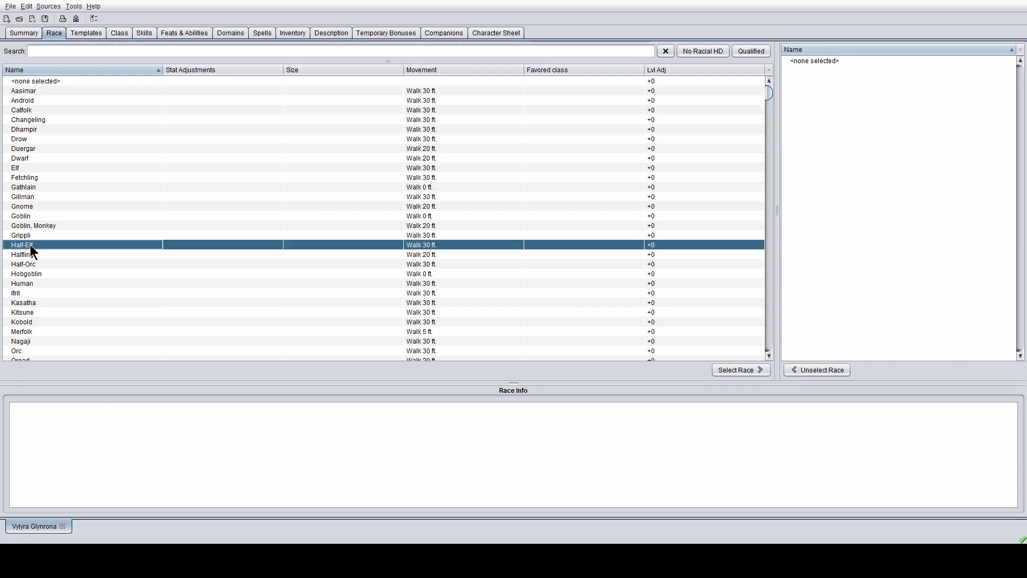
left_click(743, 375)
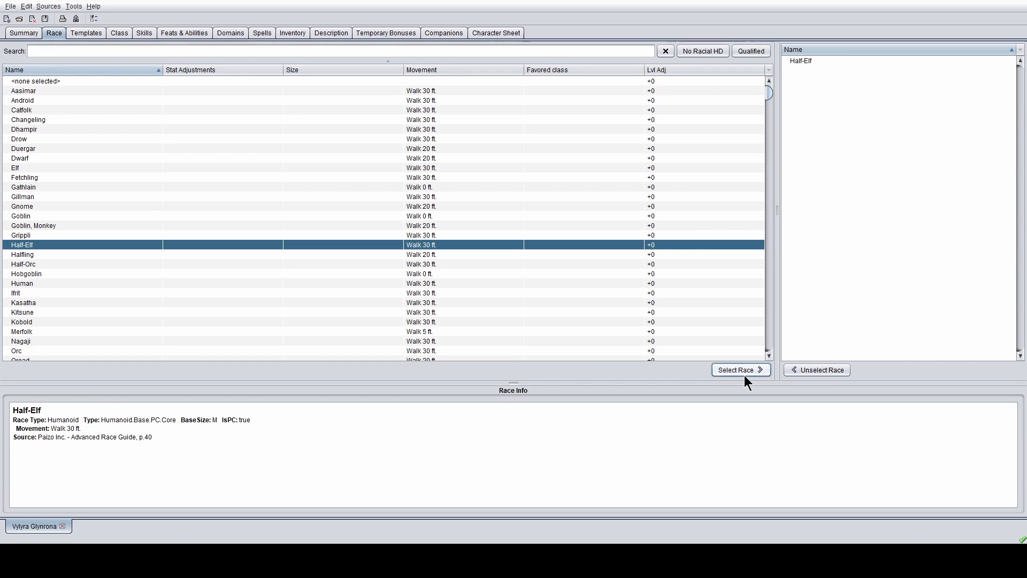
left_click(108, 34)
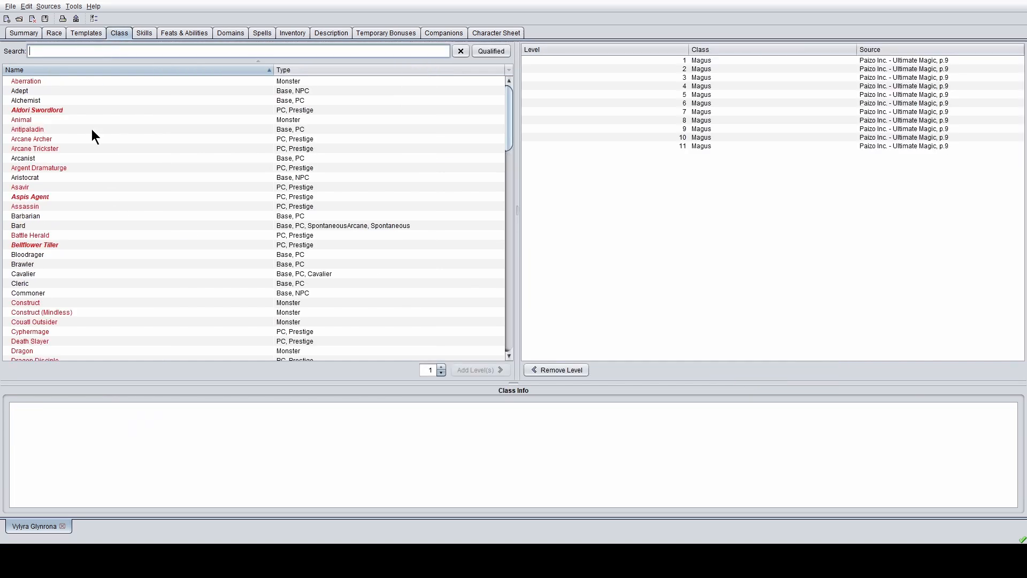
- Open the Skills page showing 6 unspent points at each of the 11 Magus levels
left_click(144, 32)
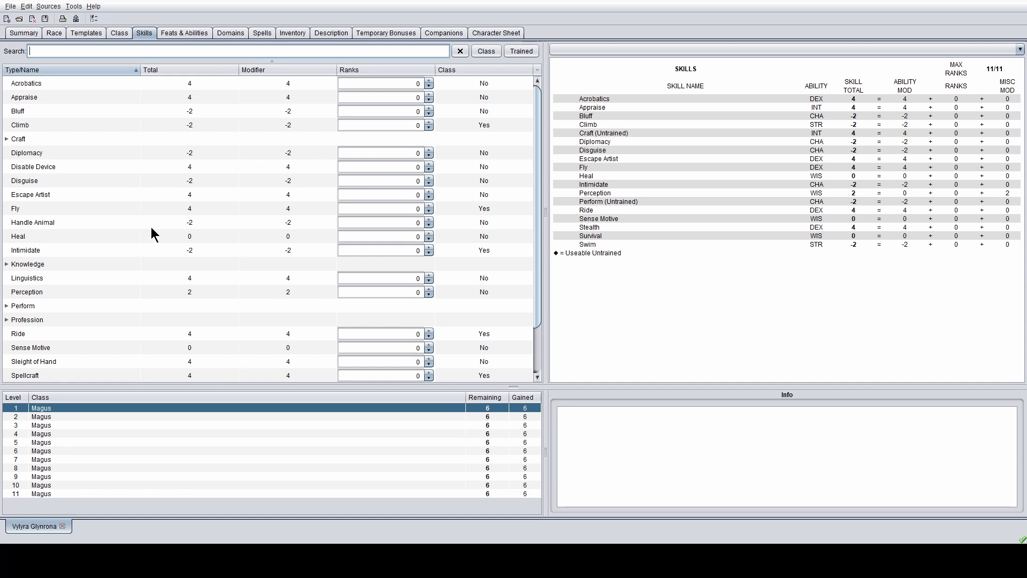
left_click(8, 264)
scroll(143, 297, "down", 3)
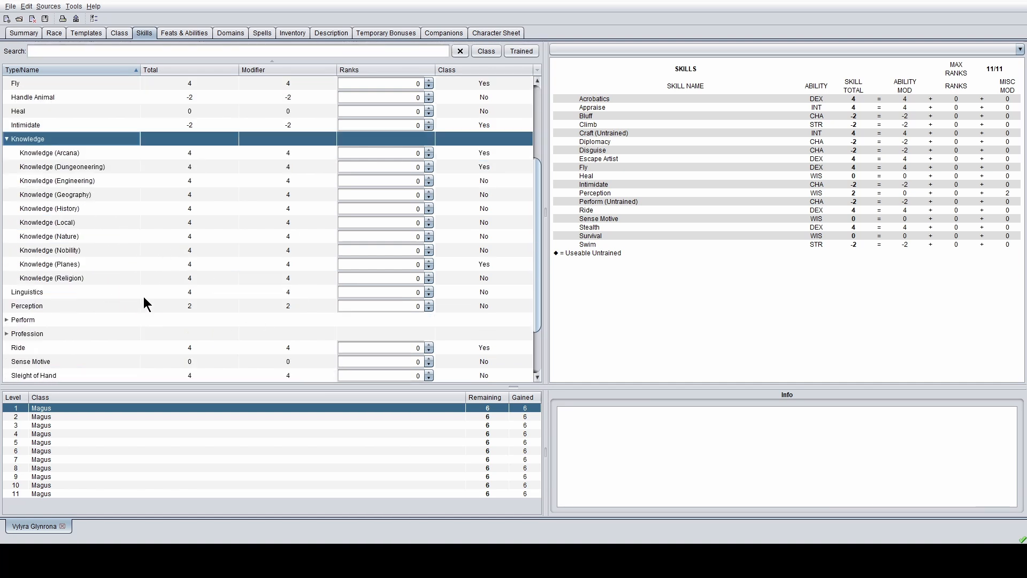
scroll(329, 289, "up", 3)
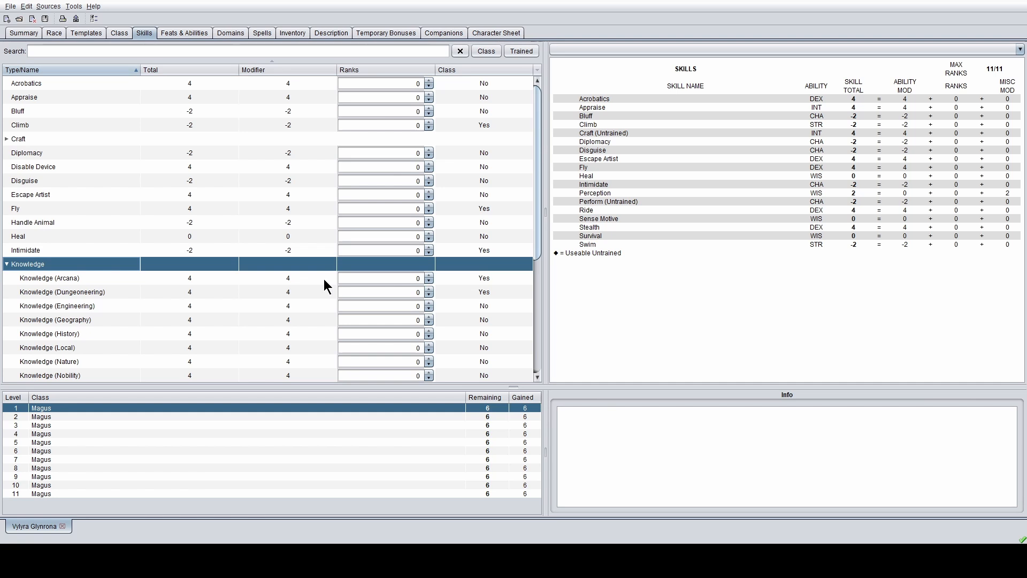
left_click(7, 139)
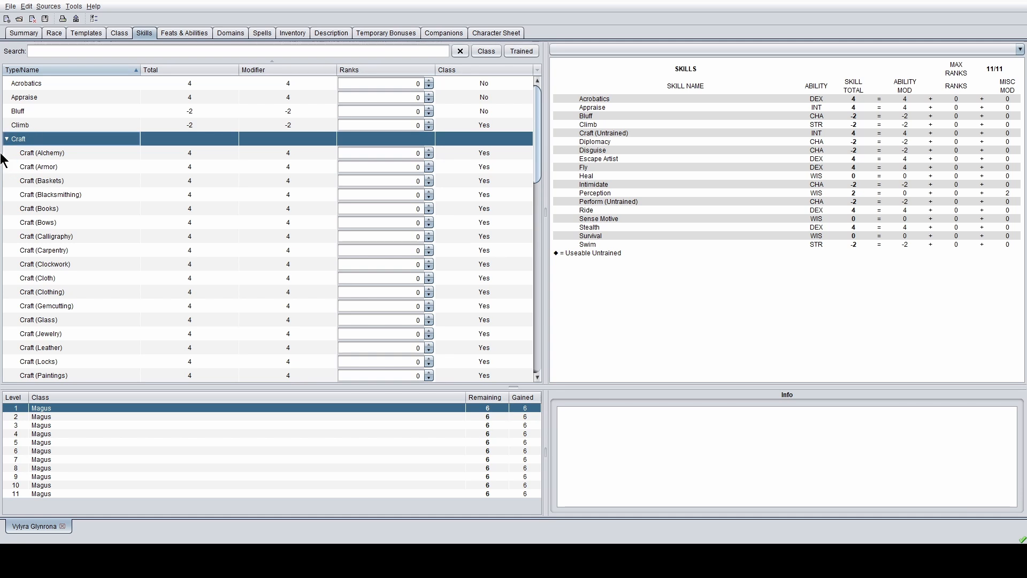
left_click(7, 139)
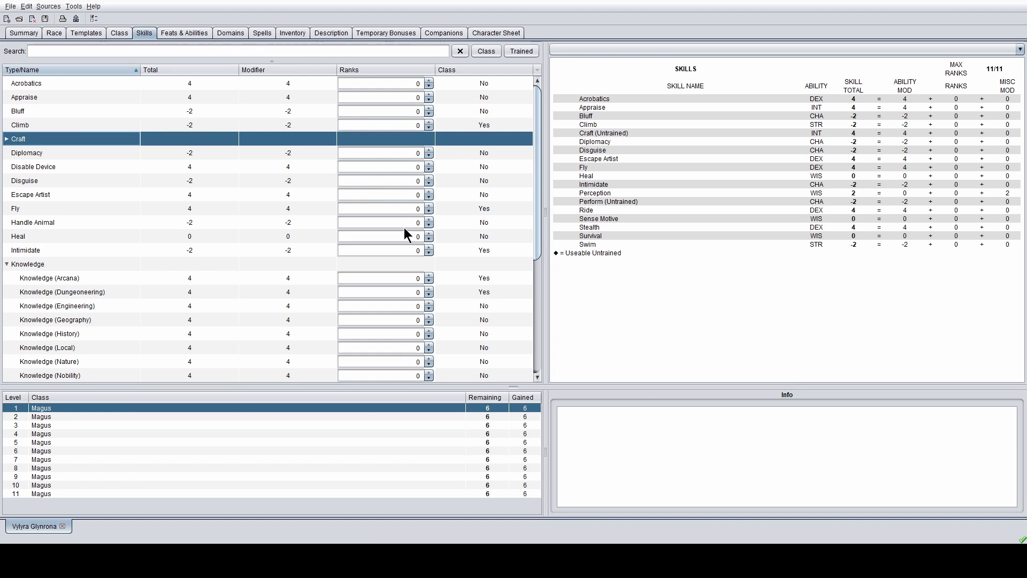
scroll(404, 241, "down", 2)
scroll(403, 255, "up", 1)
scroll(403, 255, "up", 1)
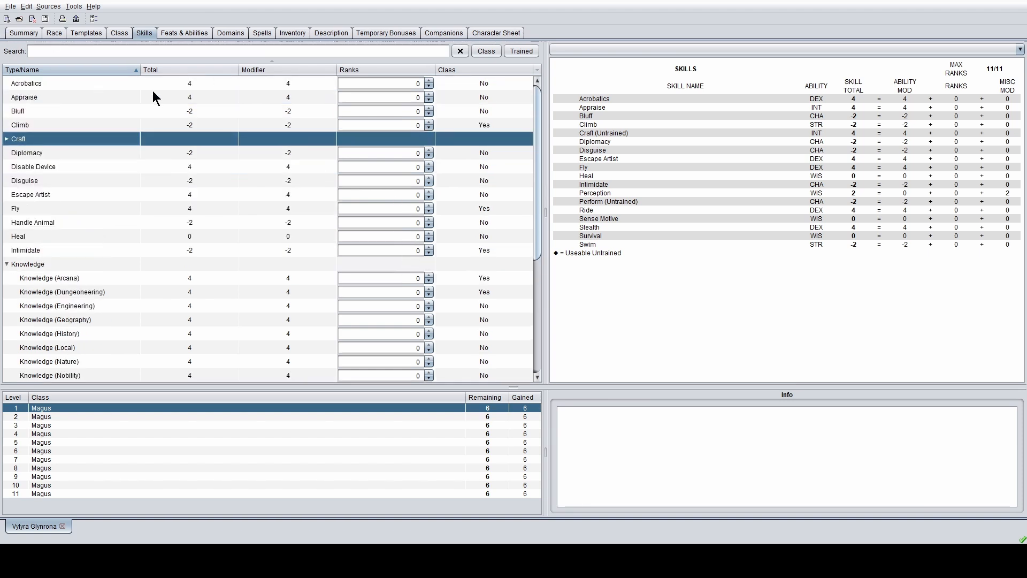
key("Up")
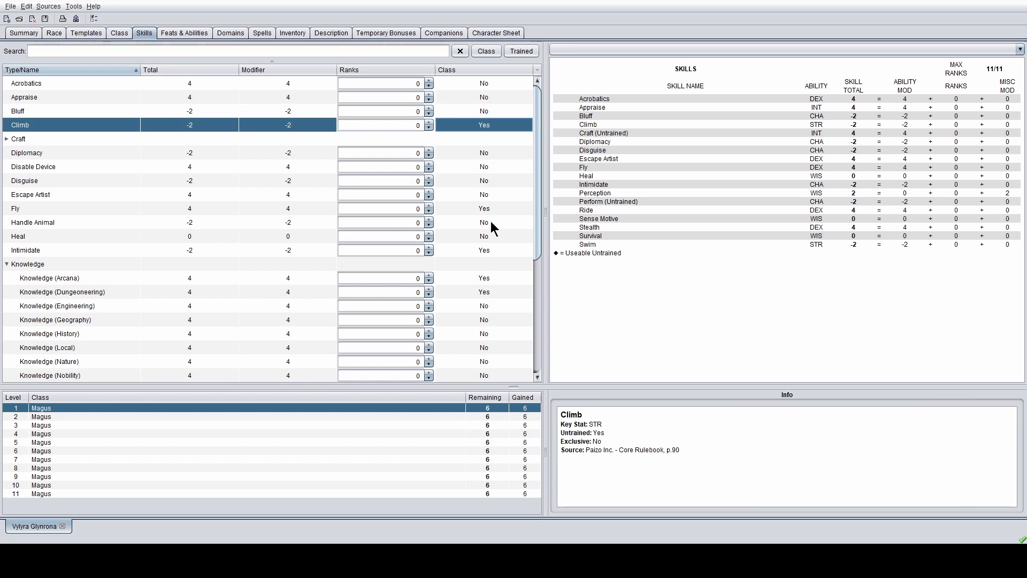
scroll(493, 228, "down", 5)
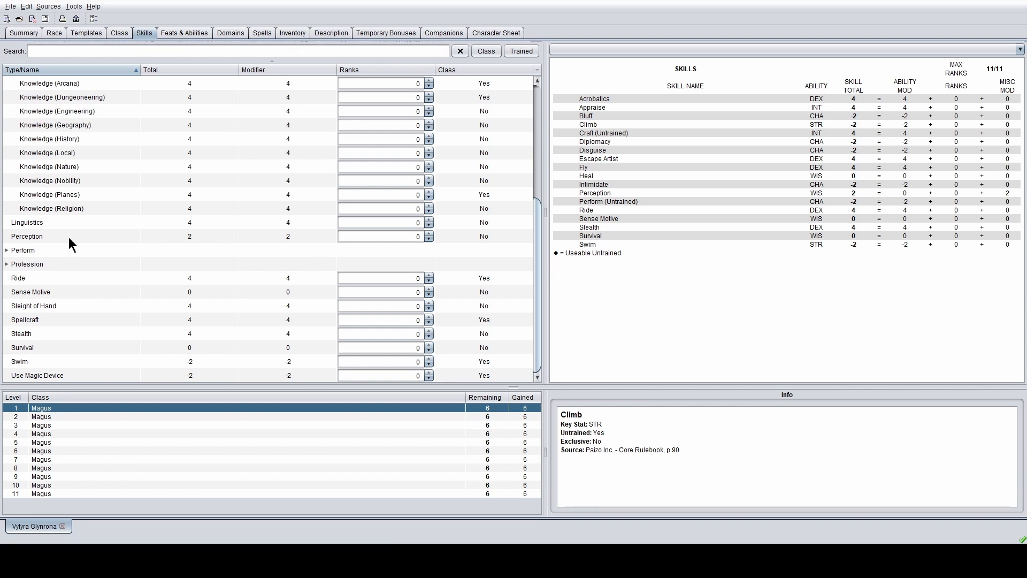
scroll(68, 237, "up", 4)
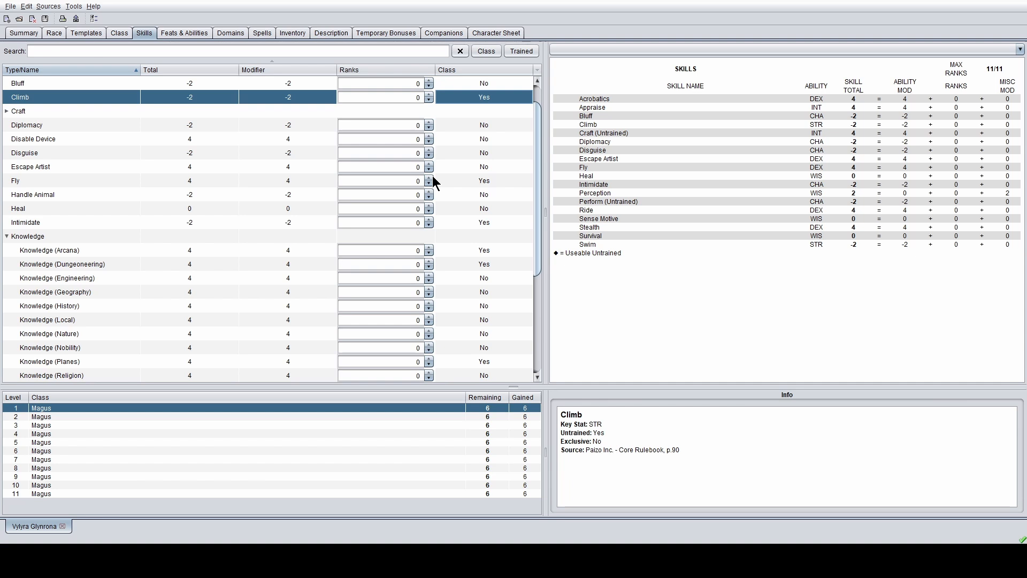
left_click(24, 32)
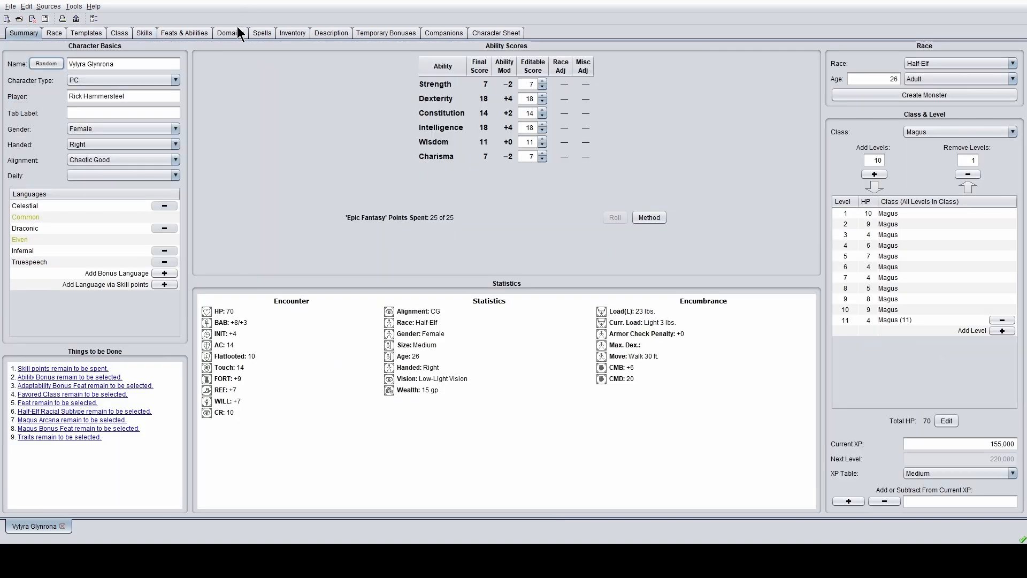
left_click(146, 33)
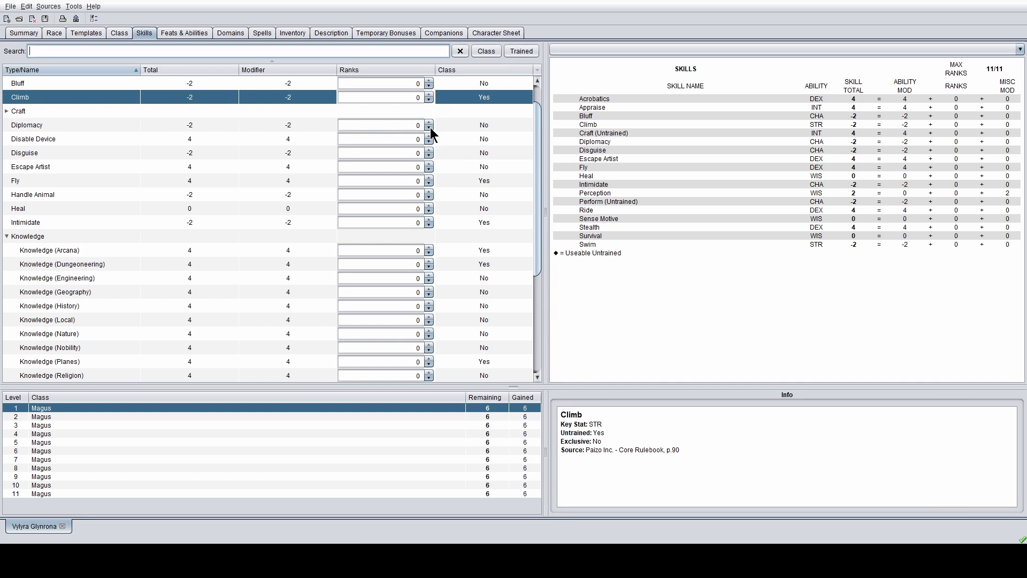
- Raise Fly to 11 ranks
left_click(429, 177)
left_click(429, 177)
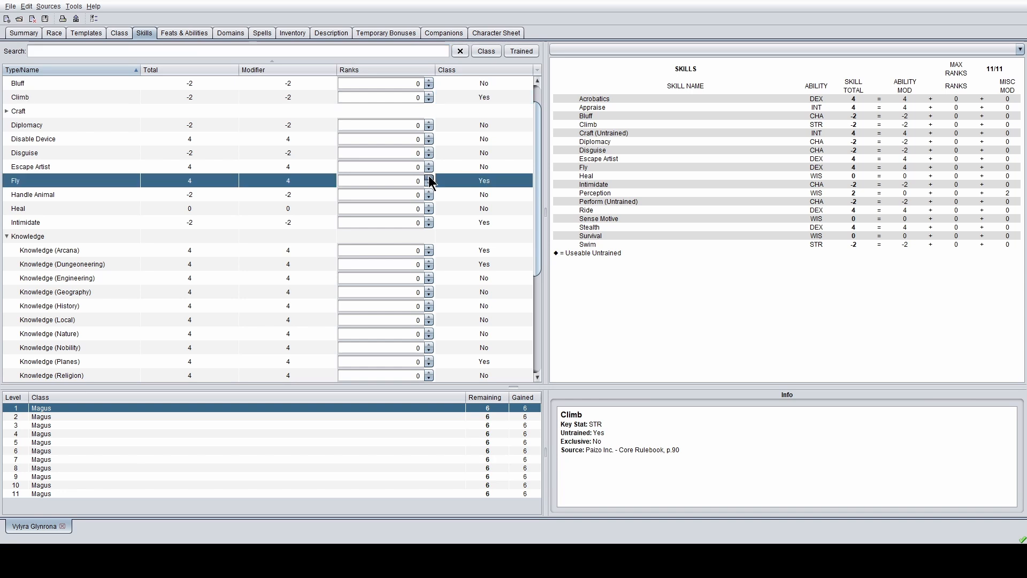
left_click(429, 178)
left_click(429, 178)
left_click(428, 177)
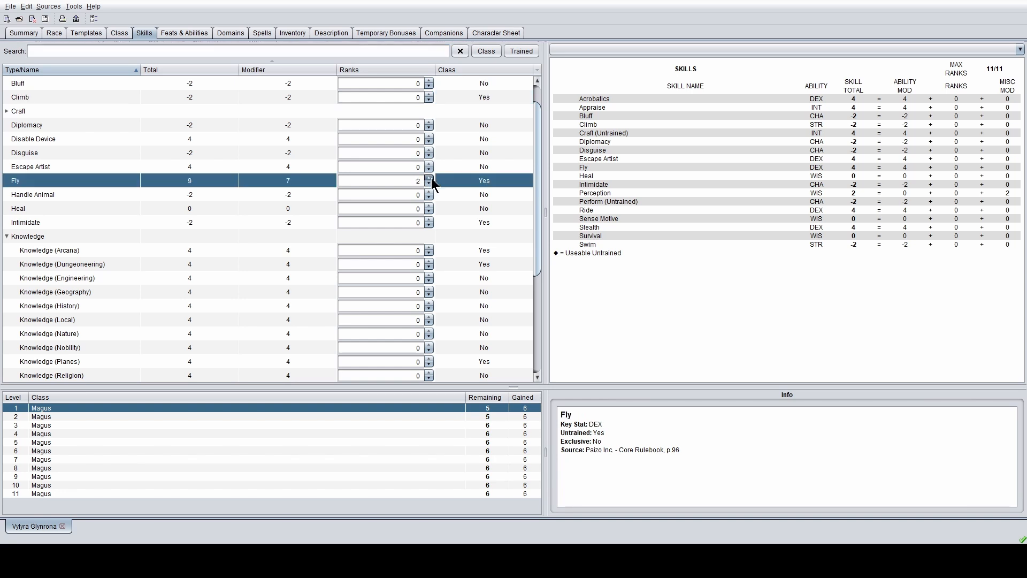
left_click(429, 178)
left_click(428, 177)
left_click(429, 177)
left_click(429, 177)
left_click(429, 177)
left_click(429, 178)
- Bring Knowledge (Arcana) and Spellcraft up to 11 ranks each
scroll(461, 231, "down", 3)
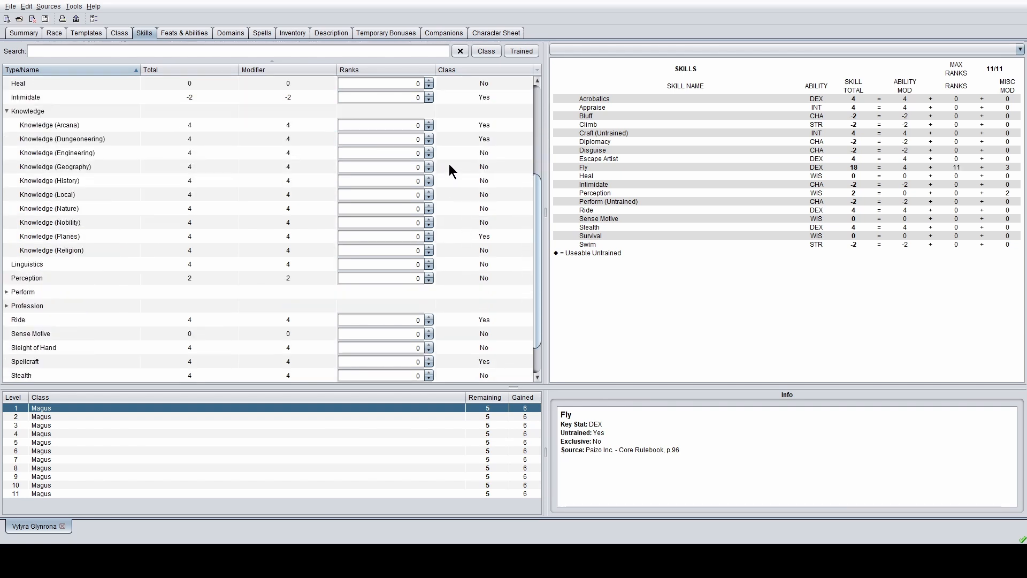
left_click(430, 123)
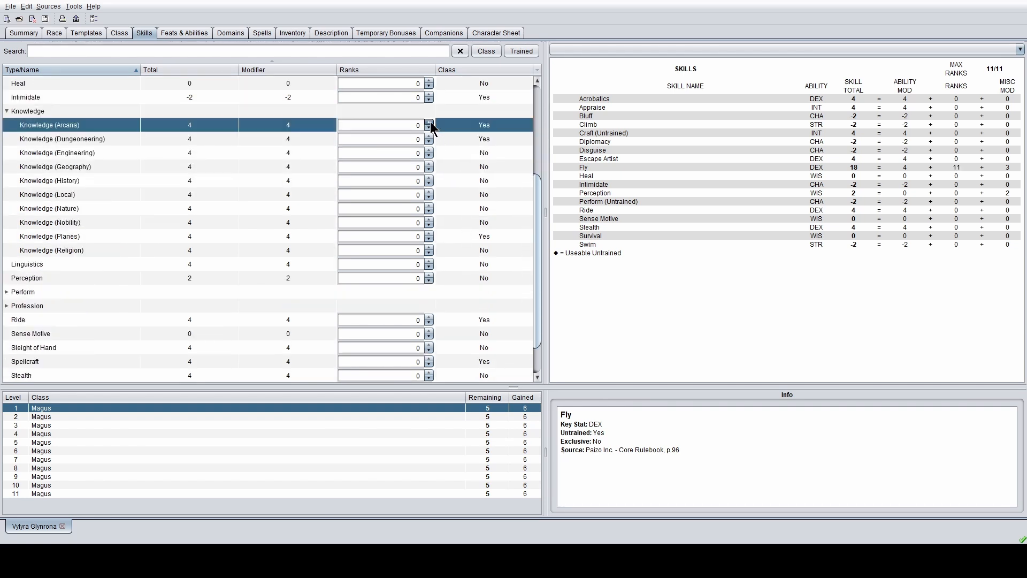
left_click(430, 123)
left_click(430, 123)
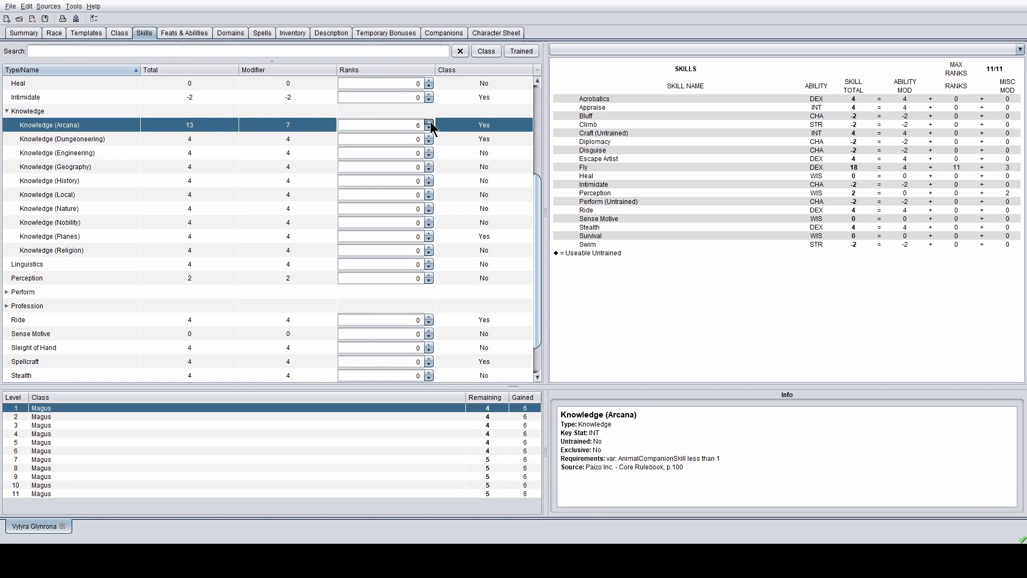
left_click(430, 123)
left_click(430, 123)
left_click(430, 123)
left_click(430, 123)
left_click(429, 123)
scroll(457, 171, "down", 1)
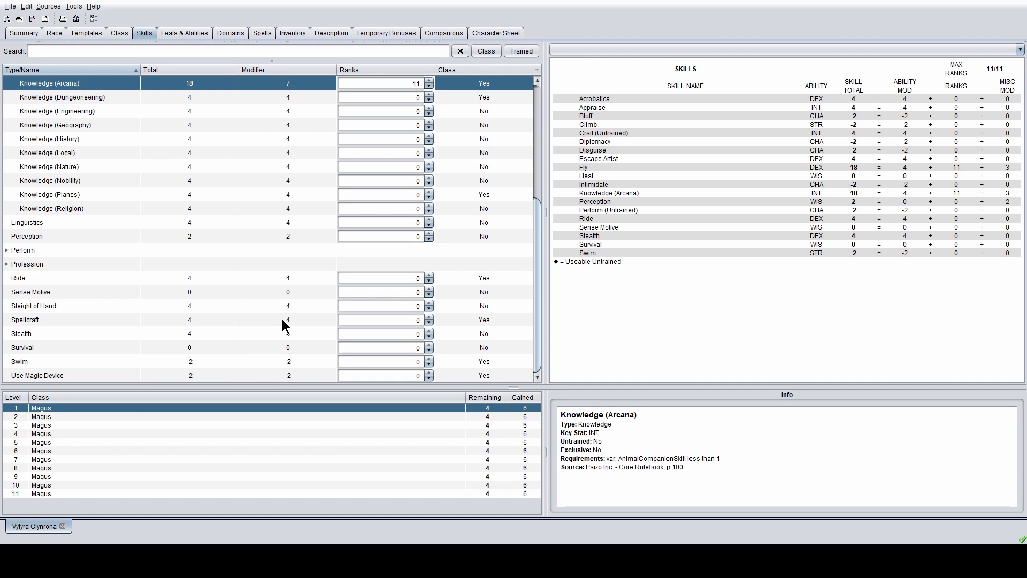
left_click(430, 316)
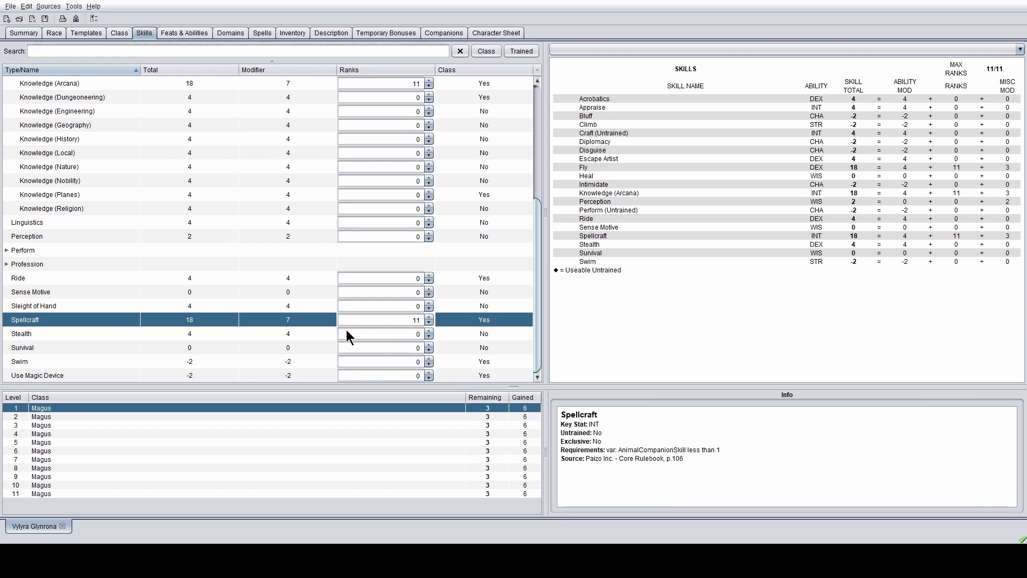
- Raise Climb to 11 ranks, leaving 2 skill points per Magus level
scroll(169, 124, "up", 4)
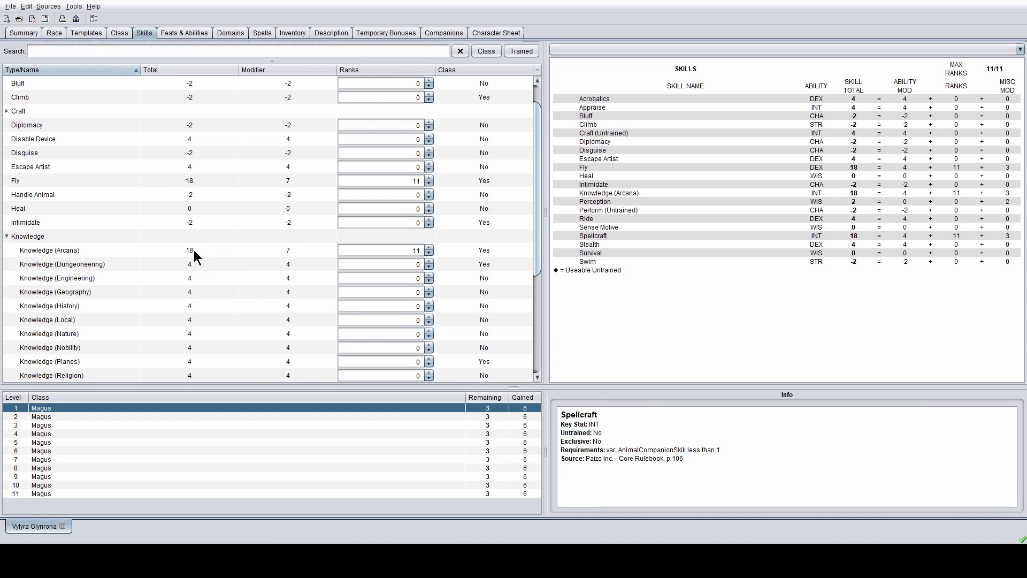
scroll(208, 248, "up", 1)
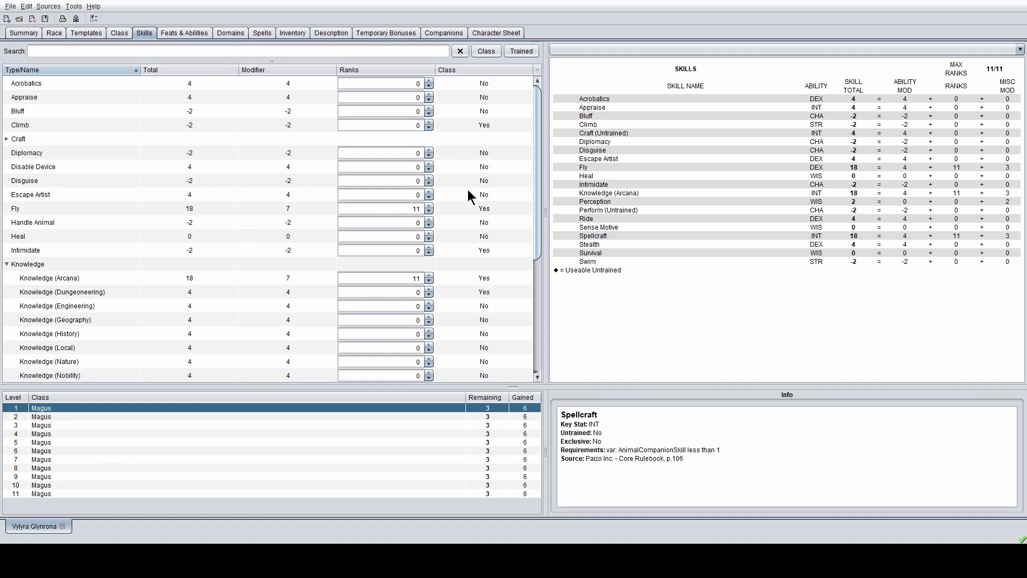
left_click(428, 122)
left_click(428, 122)
left_click(429, 122)
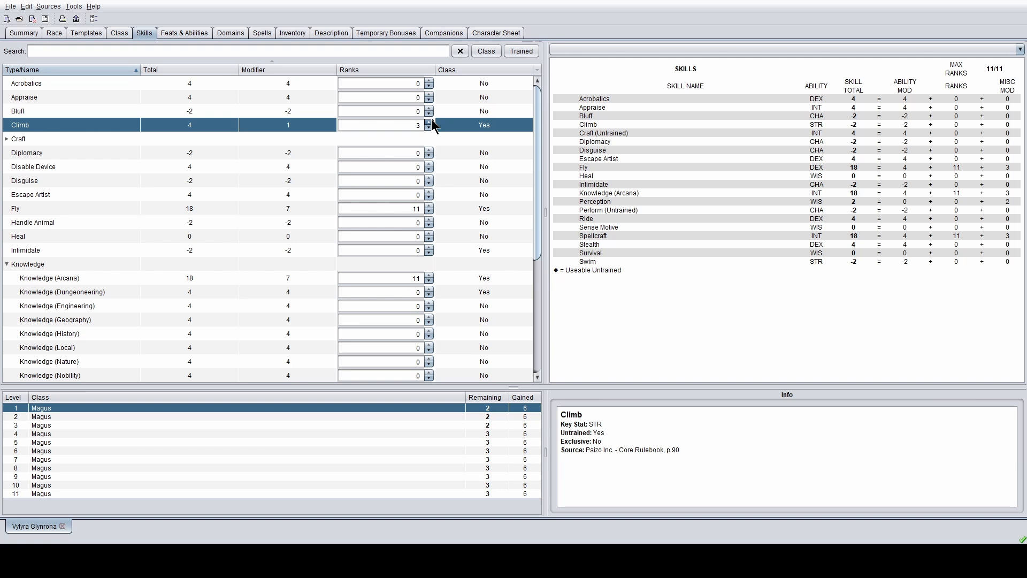
left_click(431, 121)
left_click(432, 121)
left_click(432, 121)
left_click(432, 121)
left_click(431, 119)
left_click(431, 120)
left_click(431, 119)
left_click(431, 120)
scroll(383, 204, "down", 1)
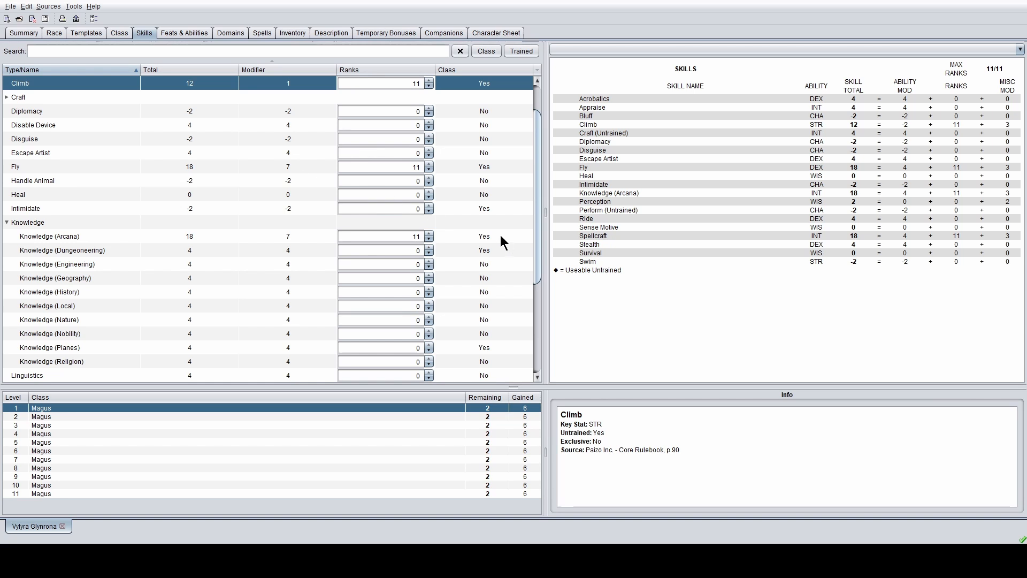
scroll(481, 238, "down", 4)
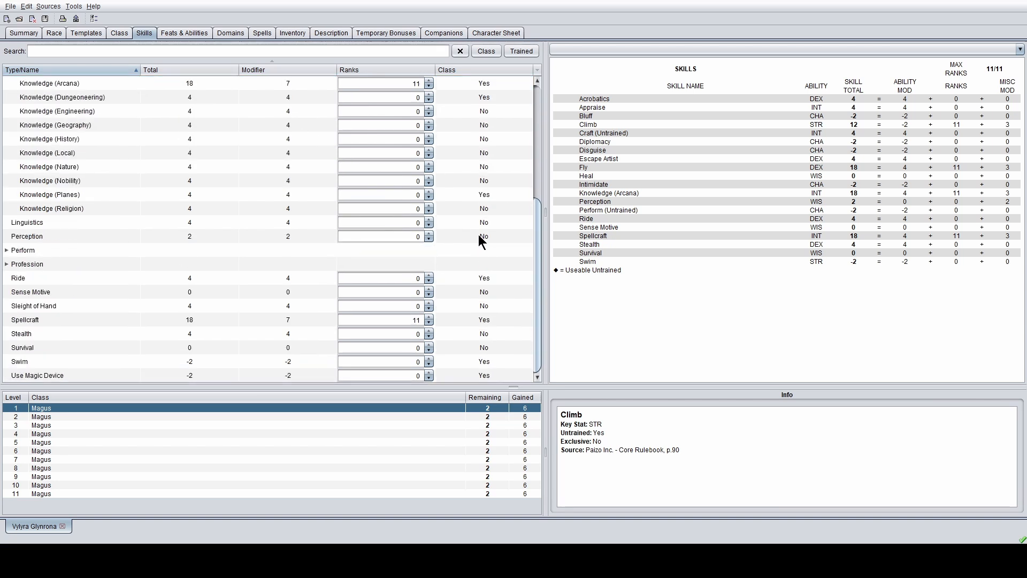
left_click(6, 263)
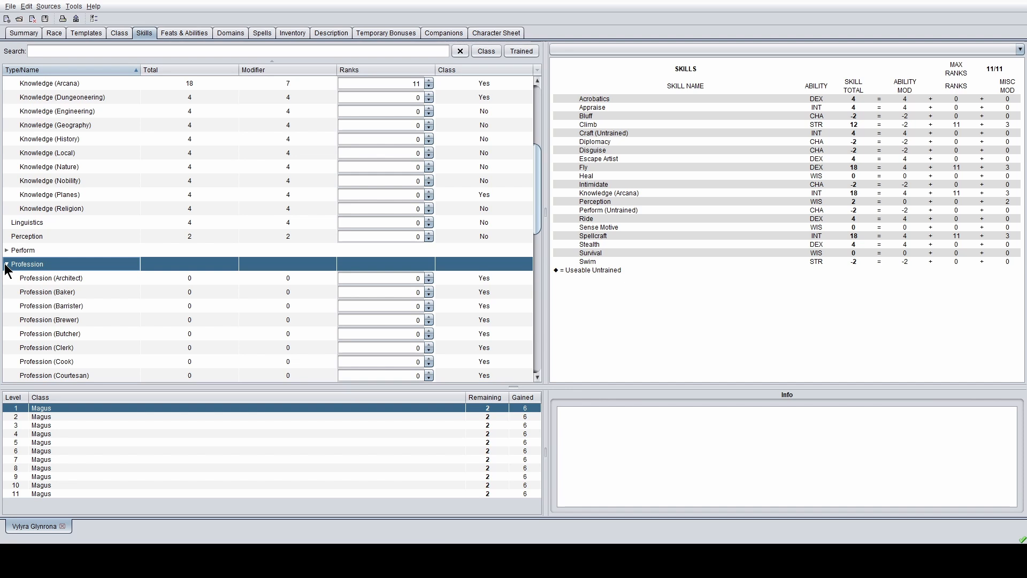
scroll(153, 326, "down", 4)
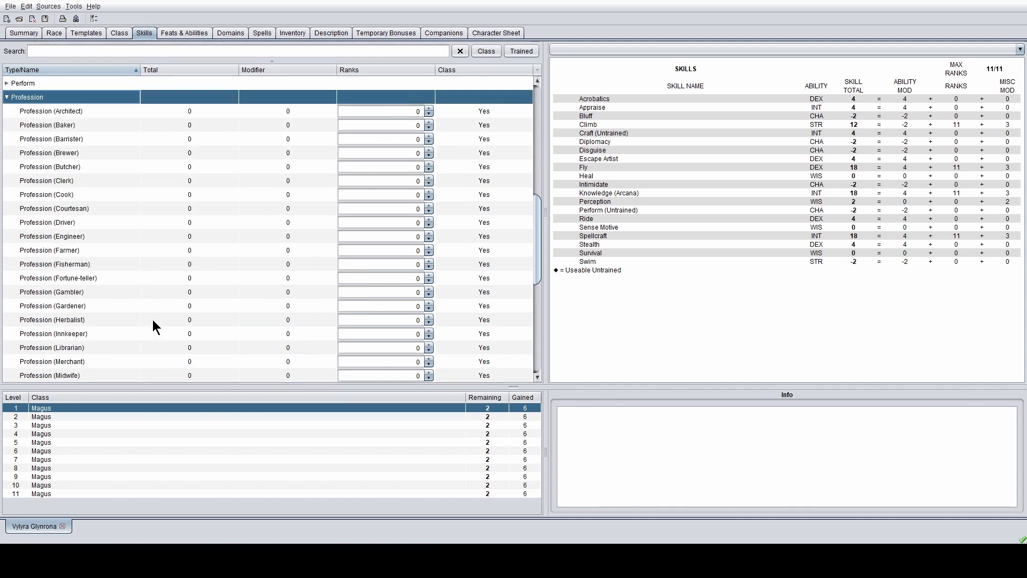
scroll(152, 319, "down", 2)
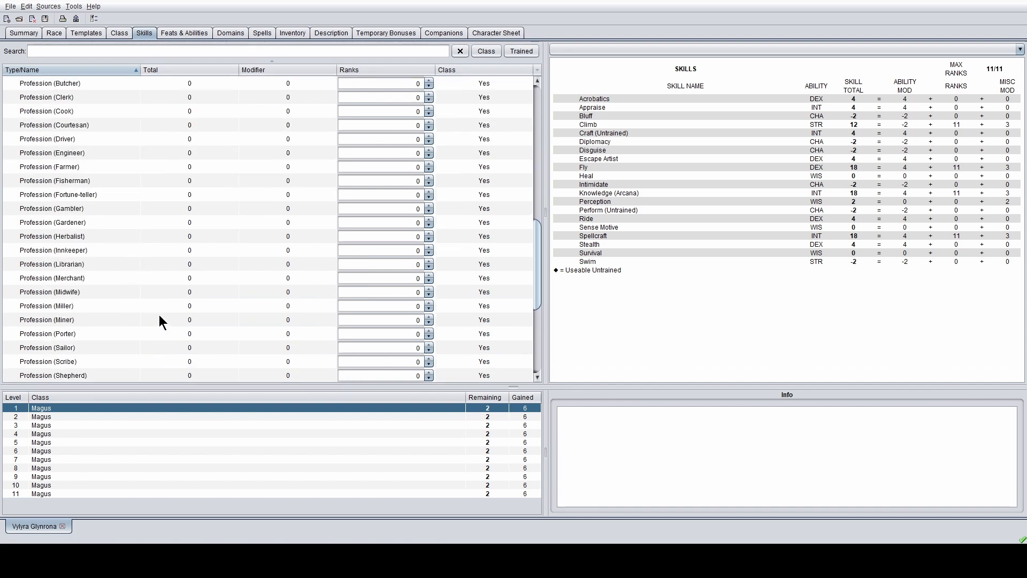
left_click(432, 262)
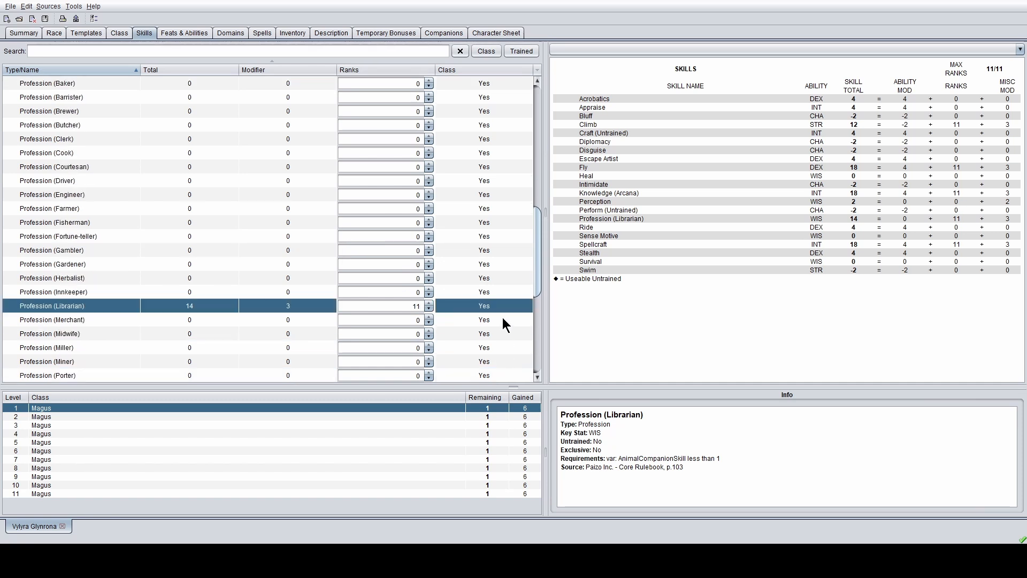
scroll(505, 324, "down", 6)
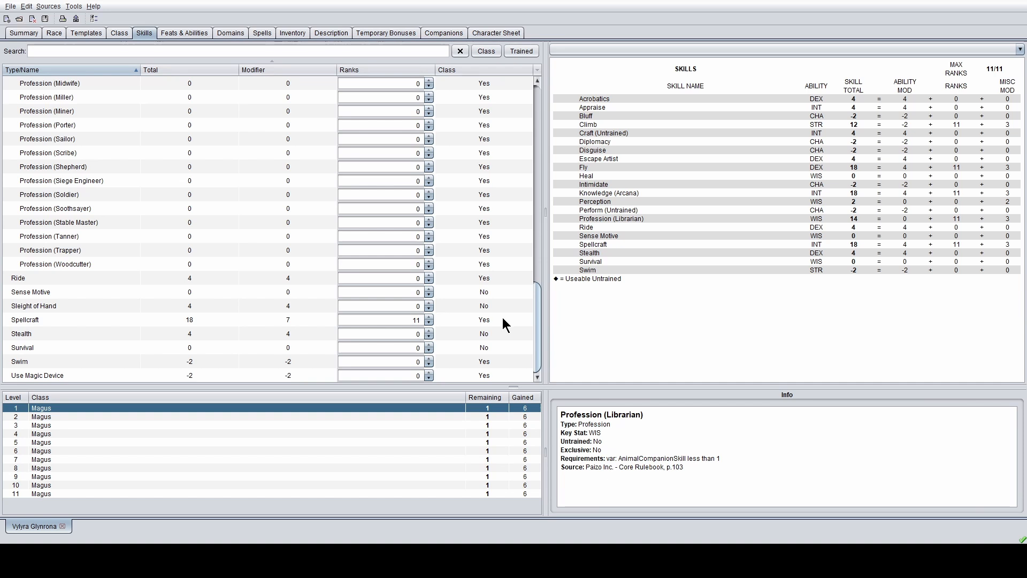
left_click(428, 373)
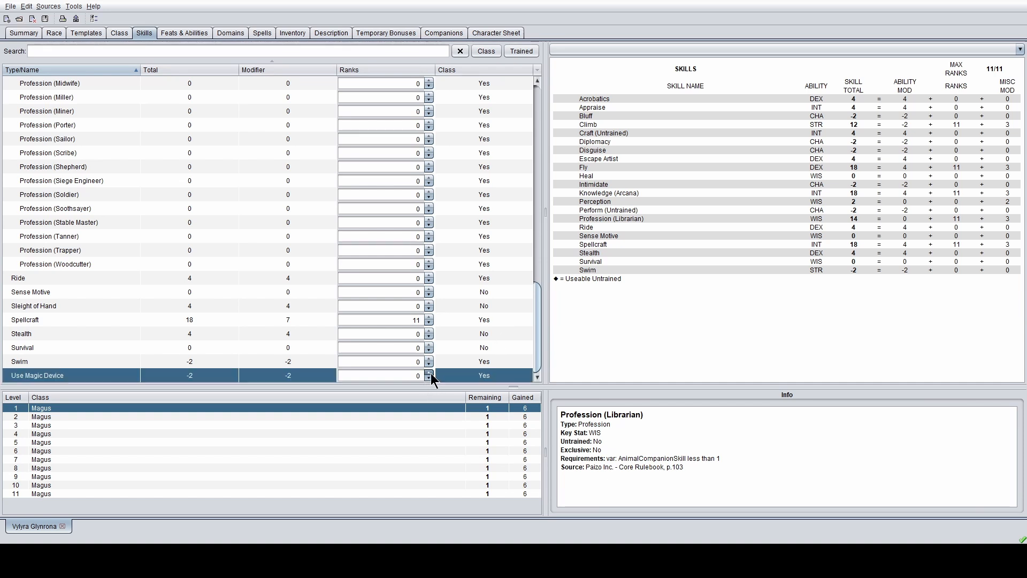
left_click(429, 373)
left_click(428, 373)
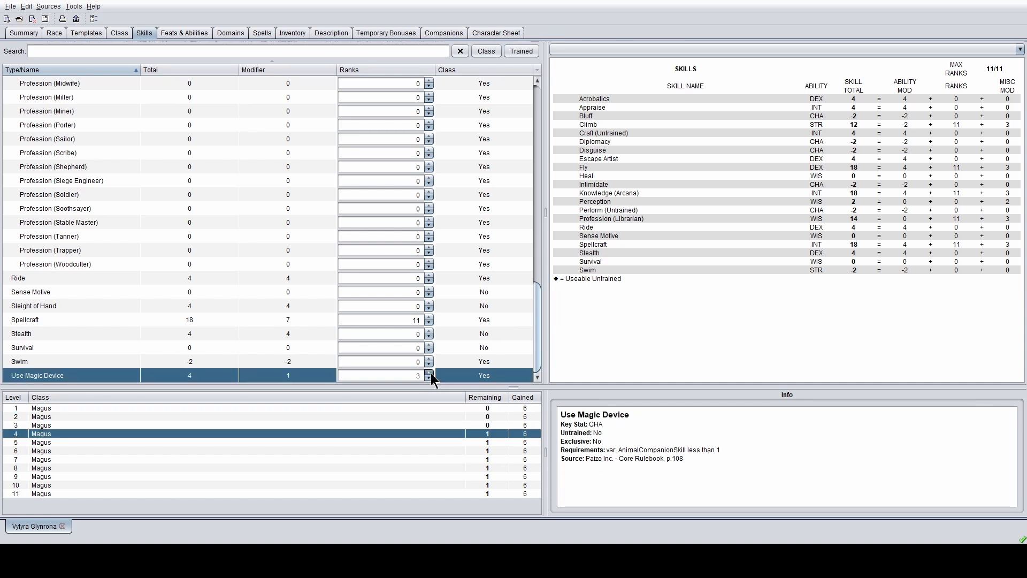
left_click(428, 373)
left_click(429, 373)
left_click(428, 373)
left_click(428, 373)
left_click(429, 373)
left_click(428, 373)
left_click(431, 373)
left_click(431, 373)
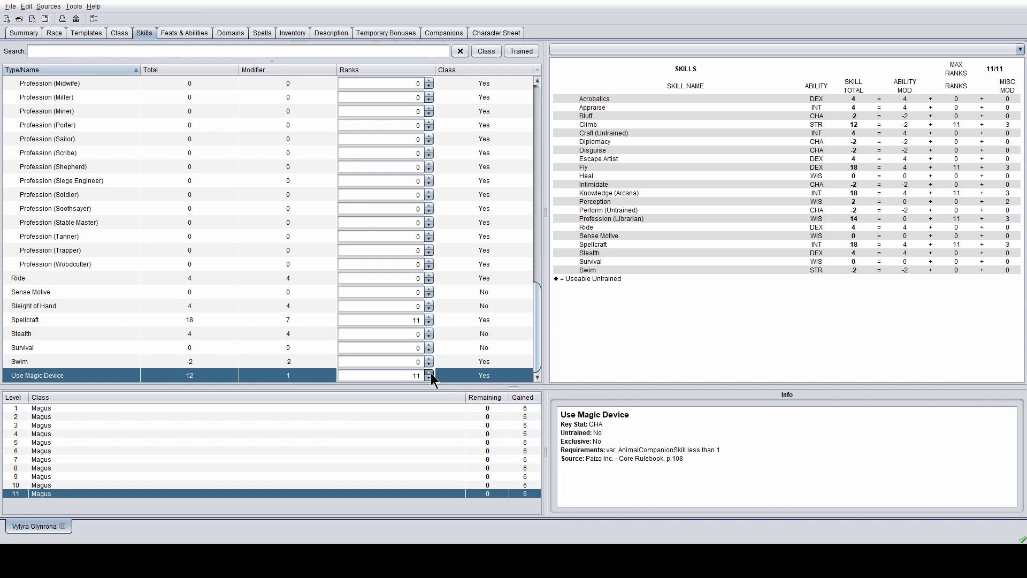
scroll(161, 303, "up", 20)
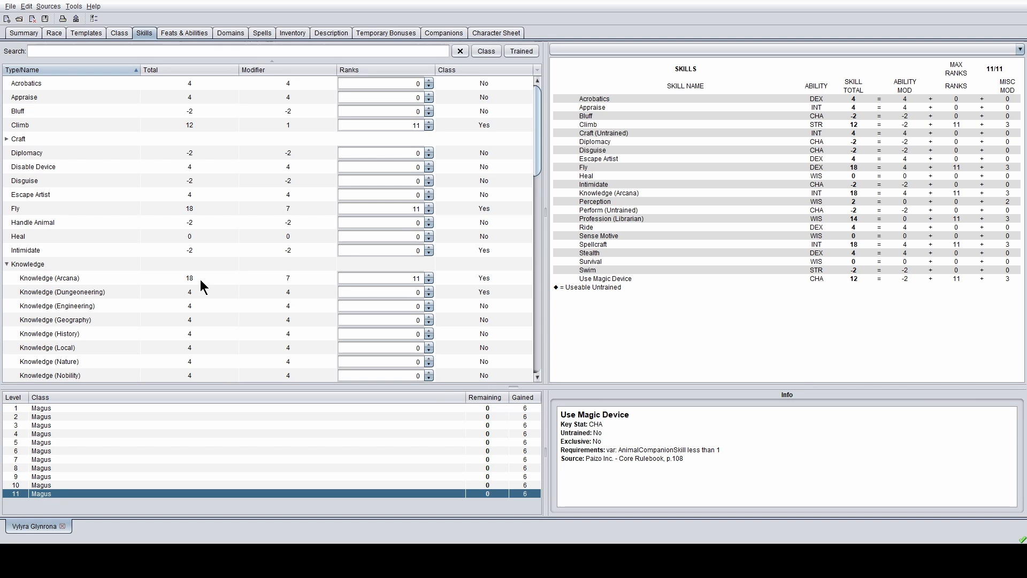
- Follow the Ability Bonus to-do and open Racial Abilities with the +2 ability choices
left_click(23, 32)
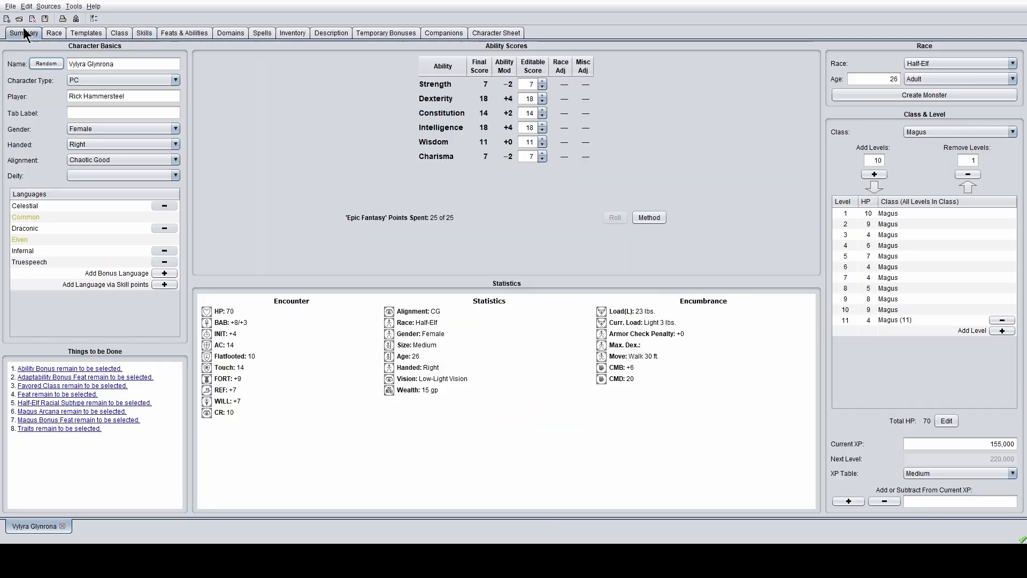
left_click(113, 369)
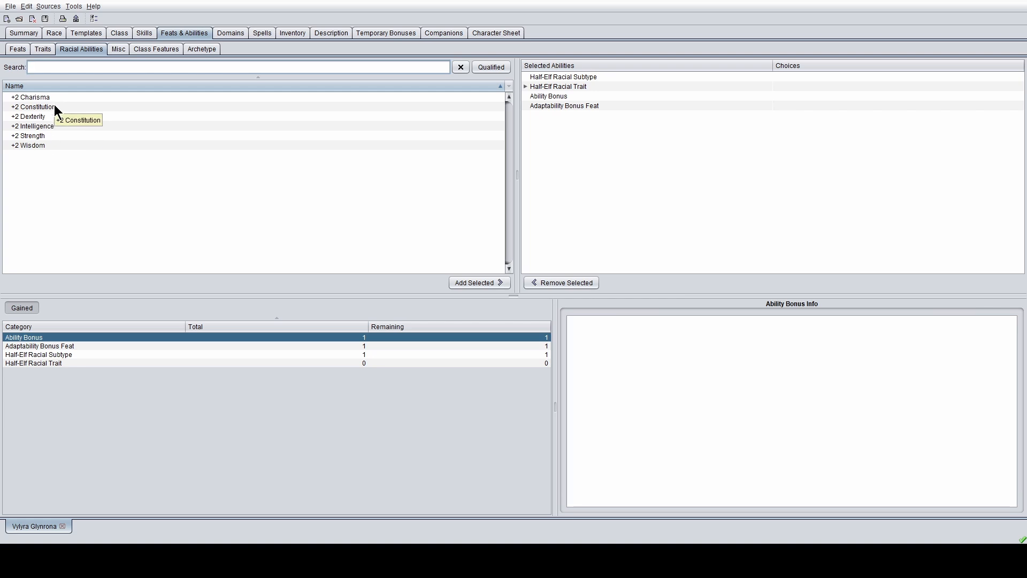
left_click(29, 36)
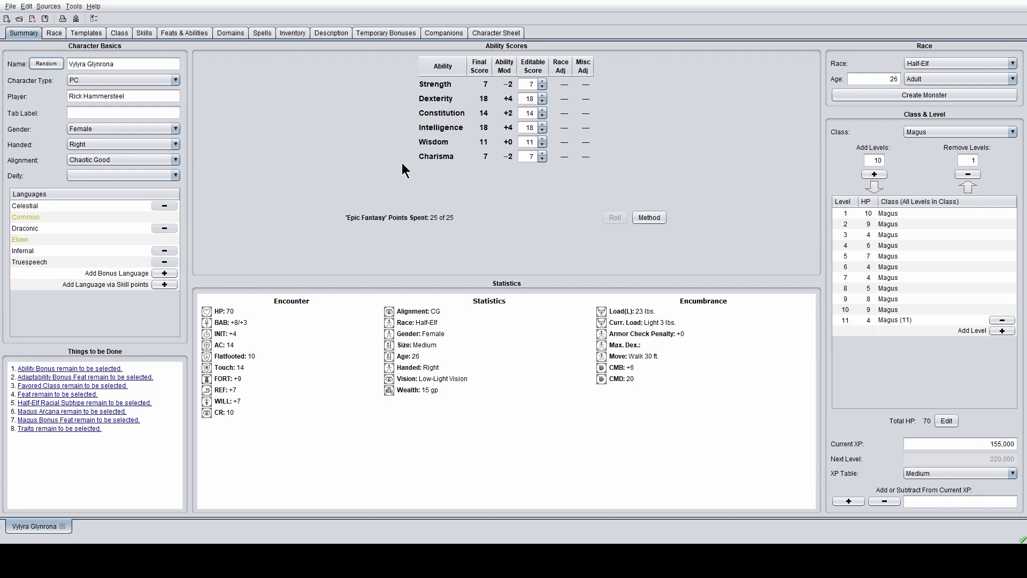
left_click(82, 30)
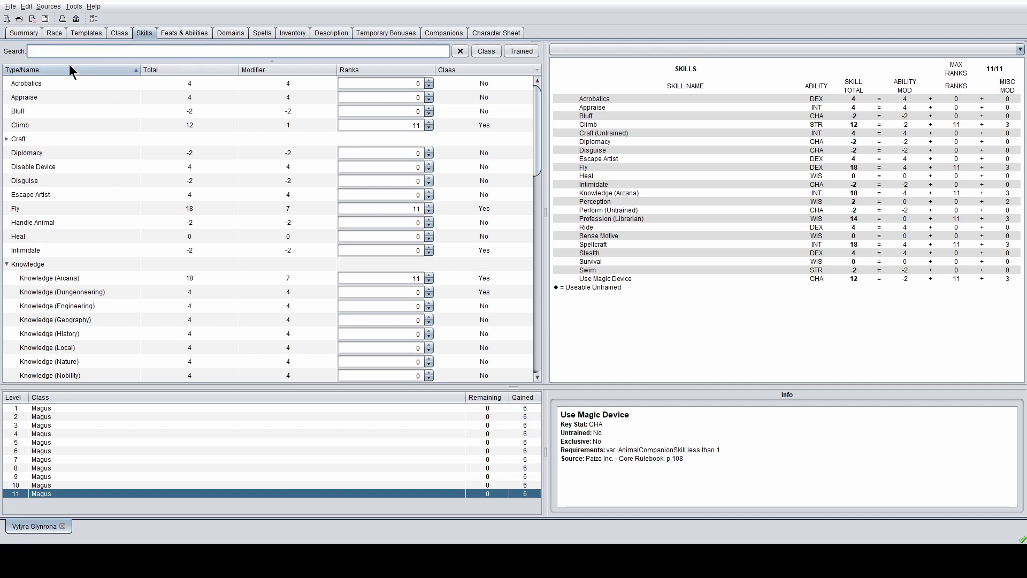
left_click(166, 33)
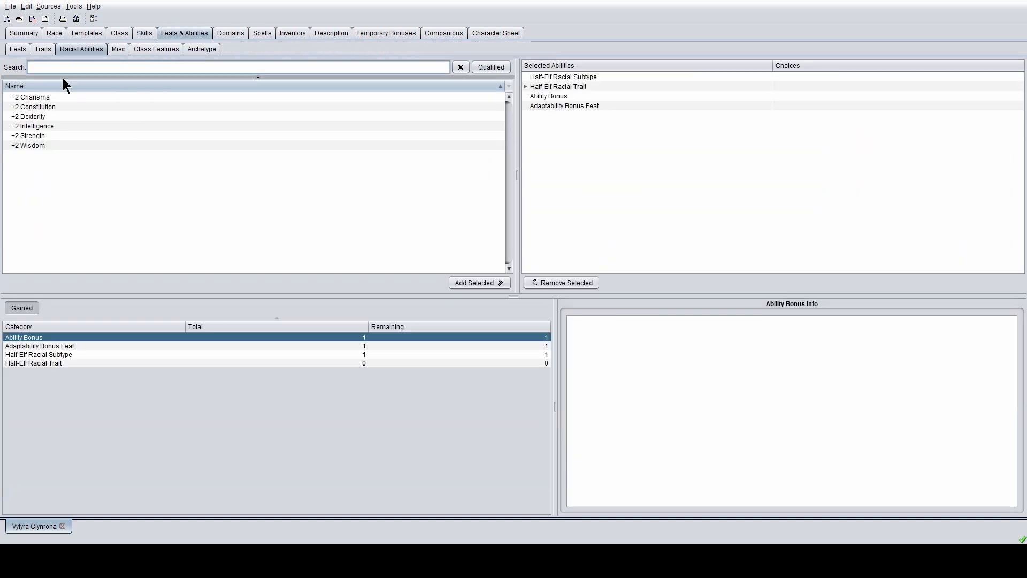
- Add +2 Intelligence, then add Skill Focus with Spellcraft as the adaptability feat
left_click(41, 123)
left_click(469, 280)
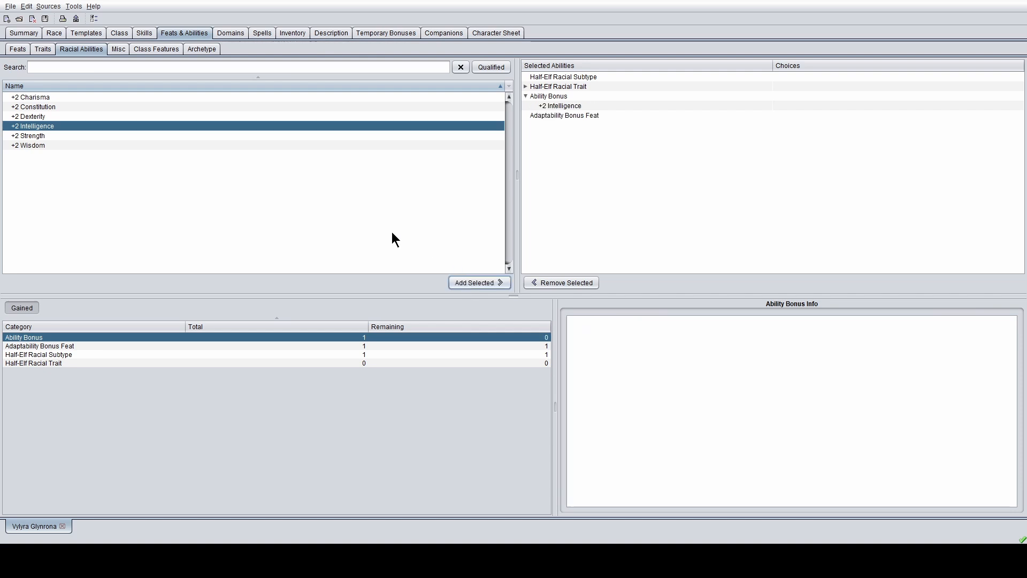
left_click(389, 347)
left_click(31, 99)
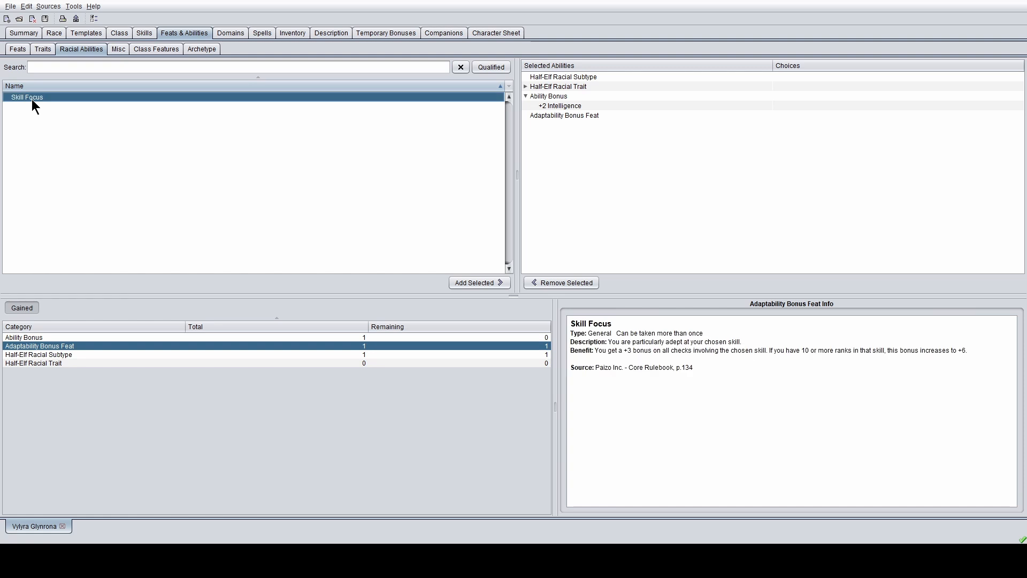
left_click(477, 282)
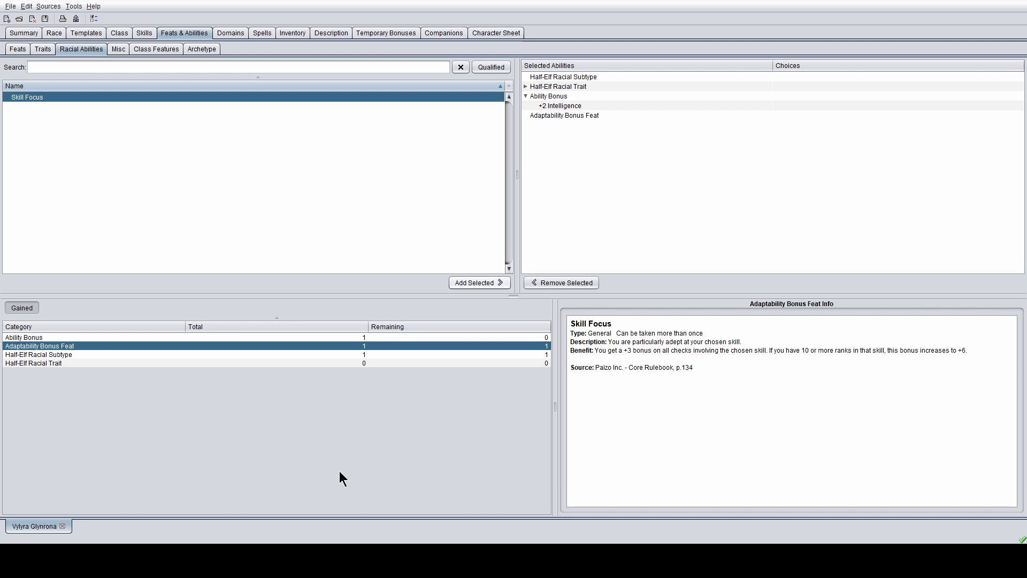
left_click(323, 357)
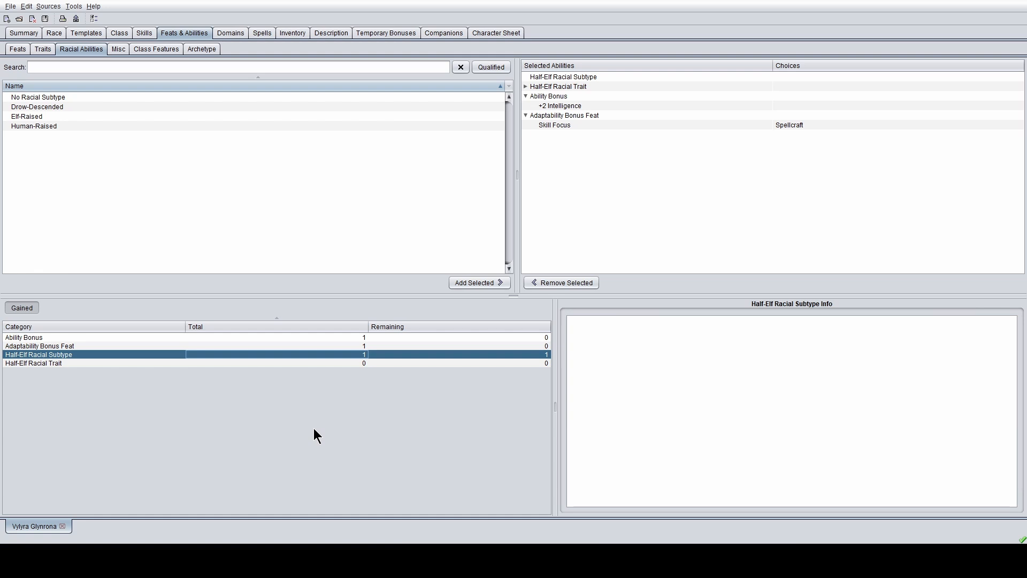
- Add Elf-Raised as the Half-Elf racial subtype
left_click(47, 117)
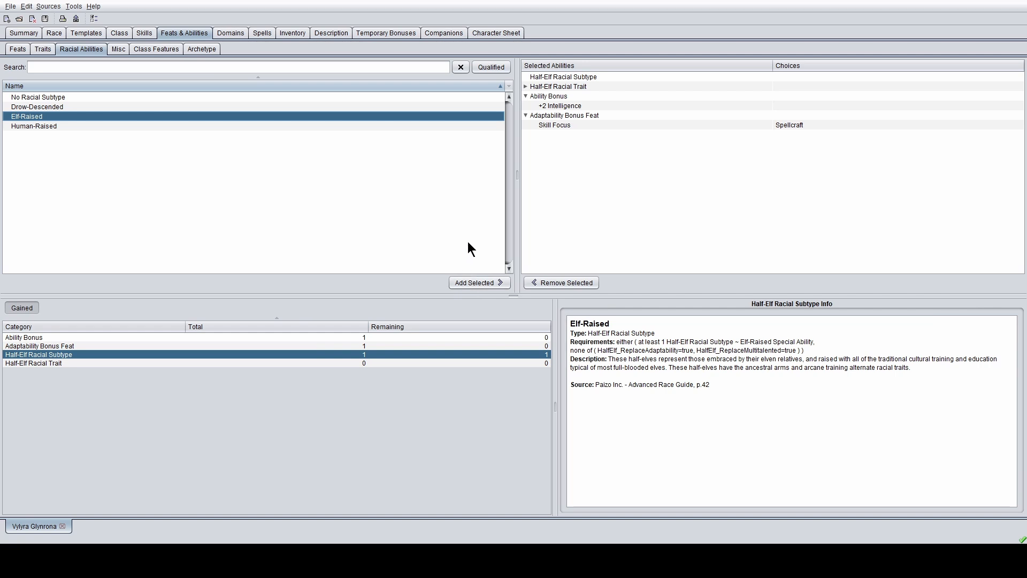
left_click(472, 281)
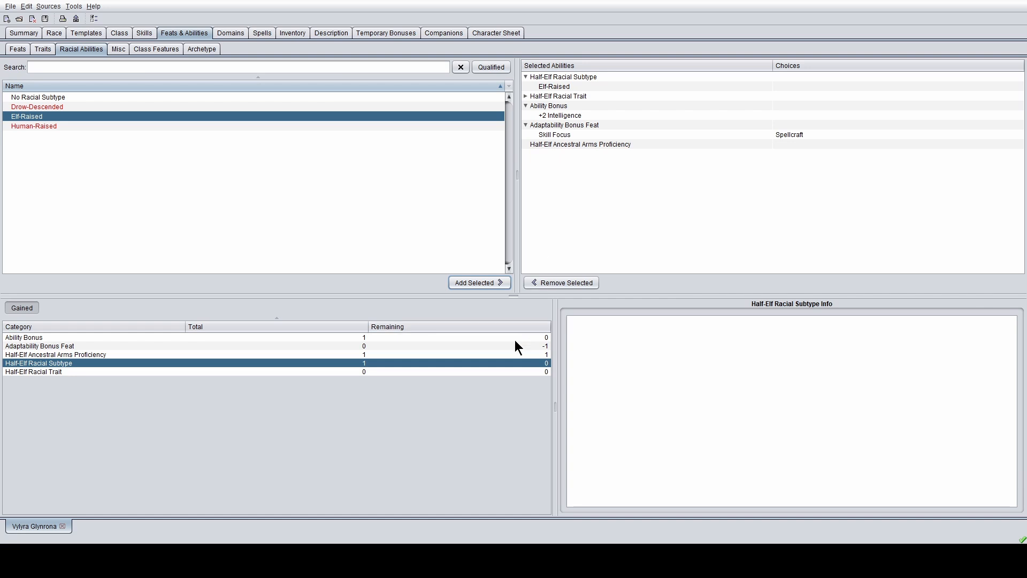
left_click(475, 356)
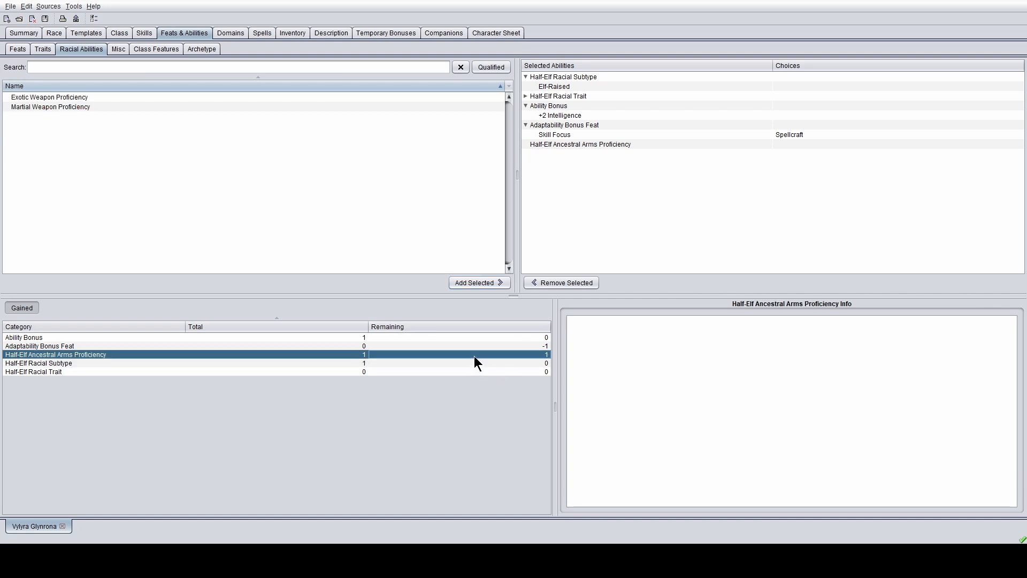
- Remove the Skill Focus (Spellcraft) adaptability bonus feat
left_click(476, 346)
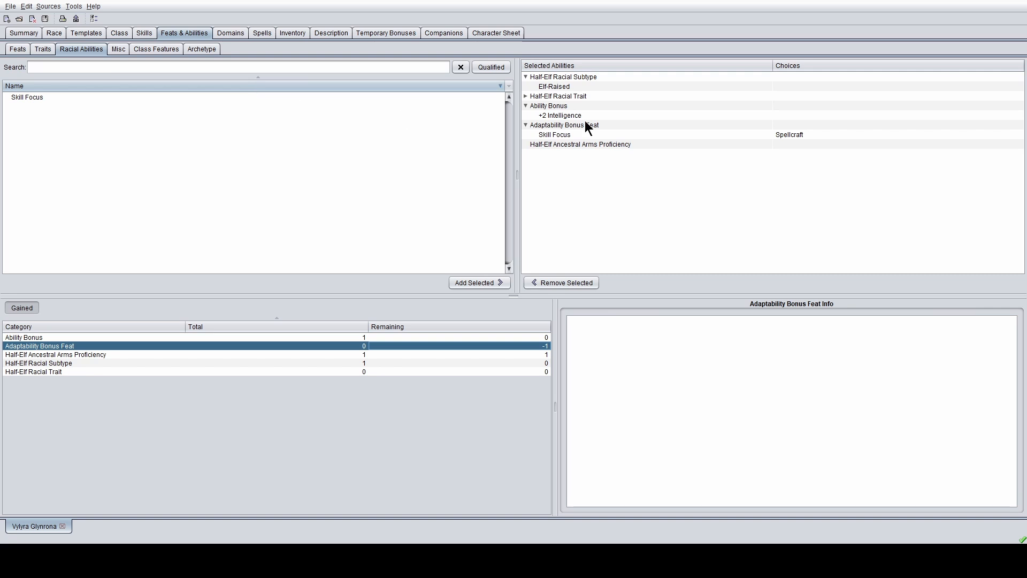
left_click(567, 134)
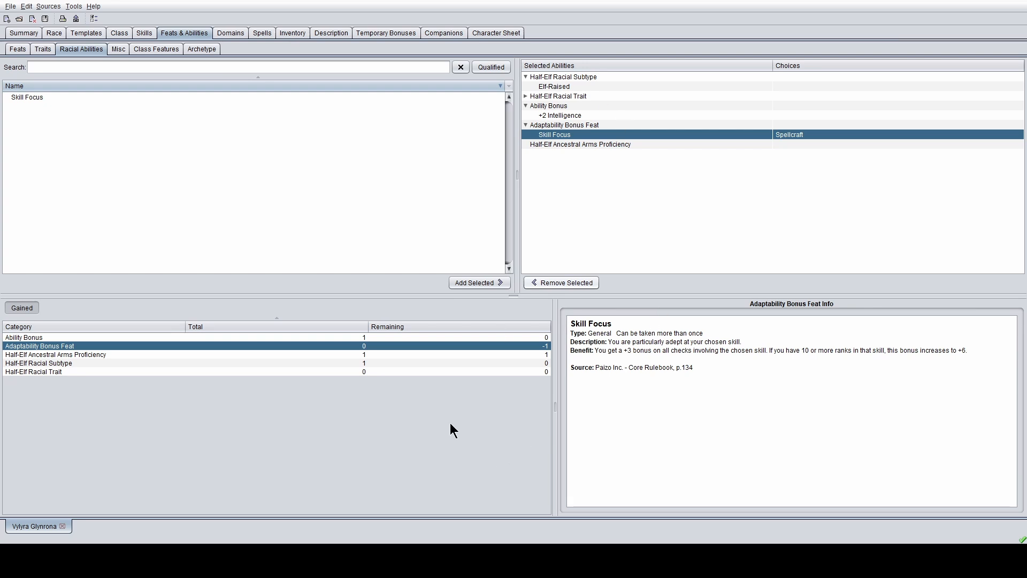
left_click(496, 345)
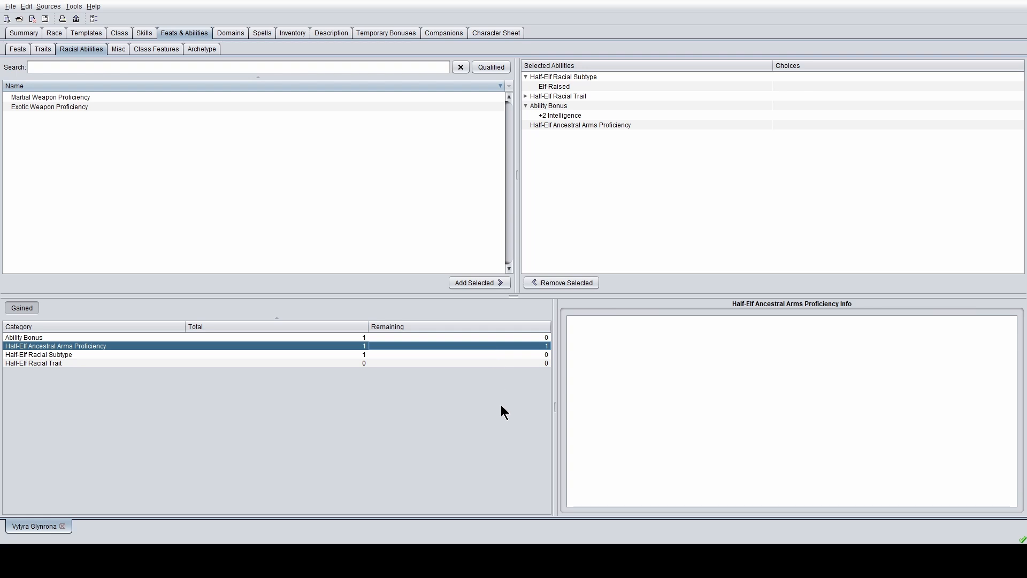
- Compare the Exotic and Martial Weapon Proficiency options for ancestral arms
left_click(85, 108)
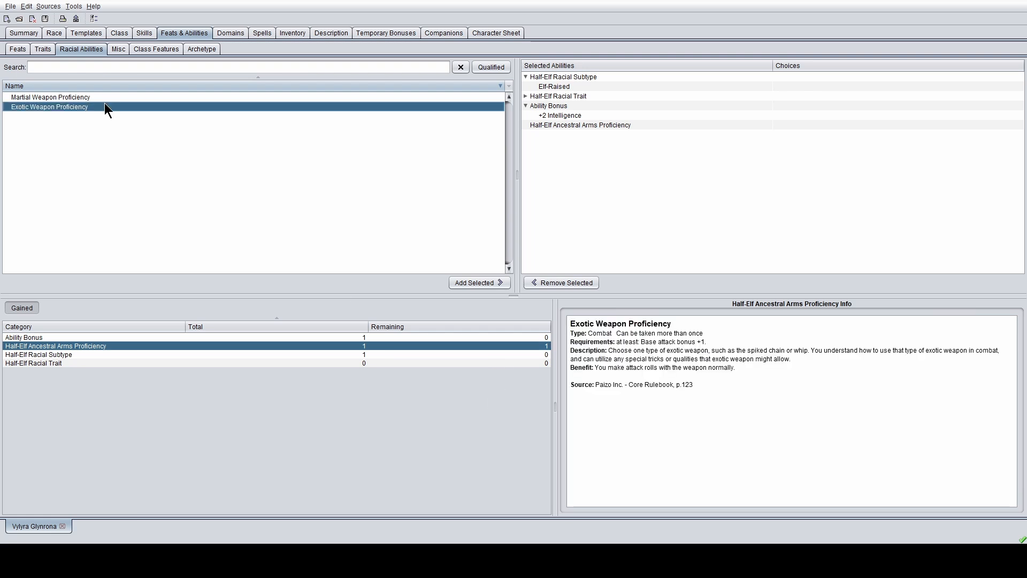
left_click(130, 97)
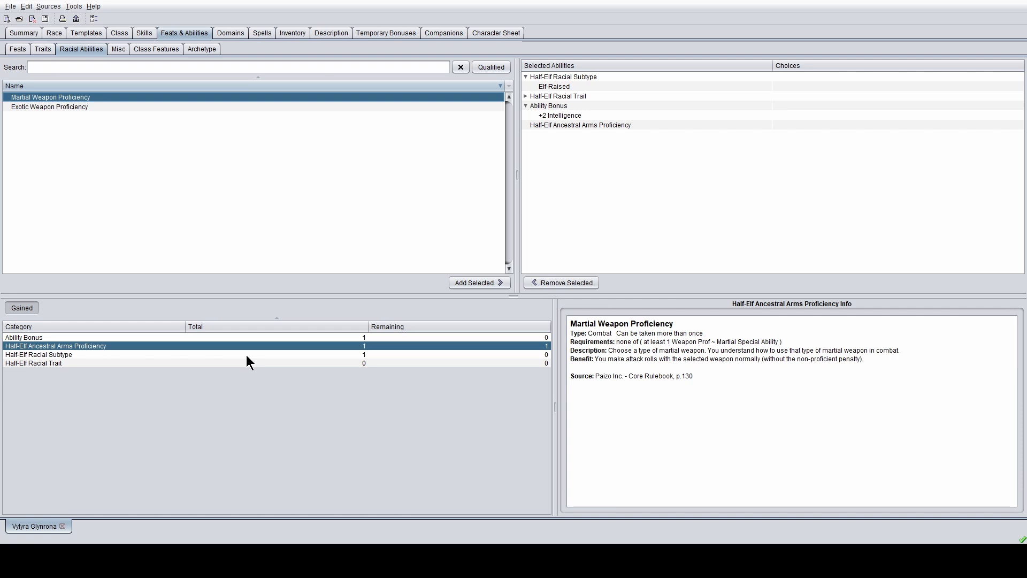
left_click(473, 282)
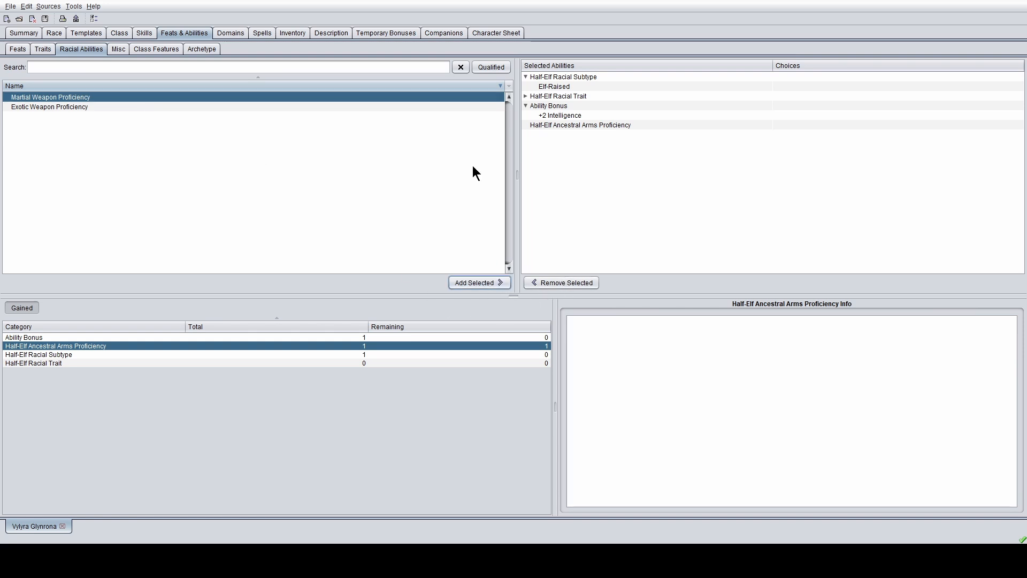
left_click(586, 125)
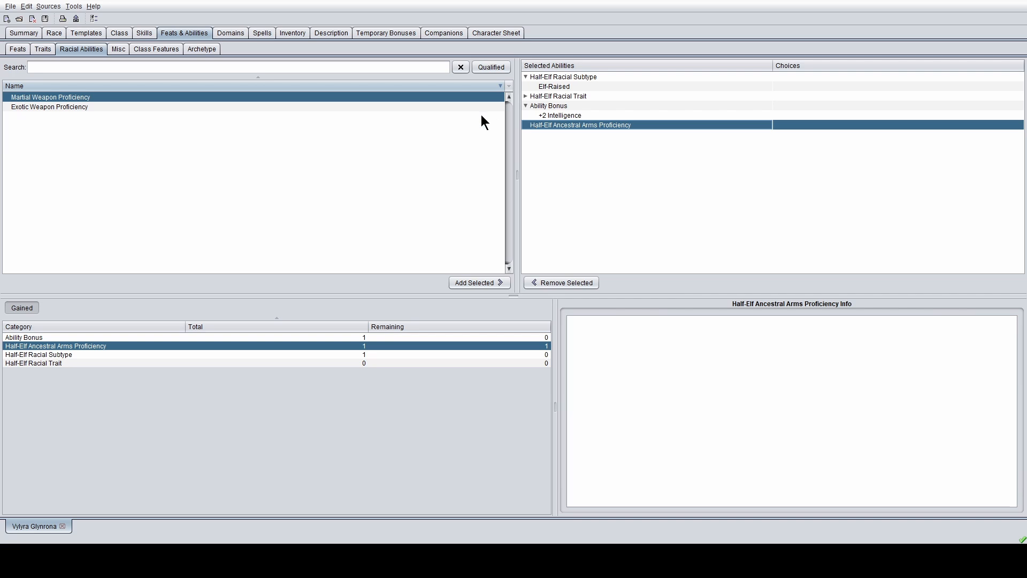
left_click(313, 107, "shift")
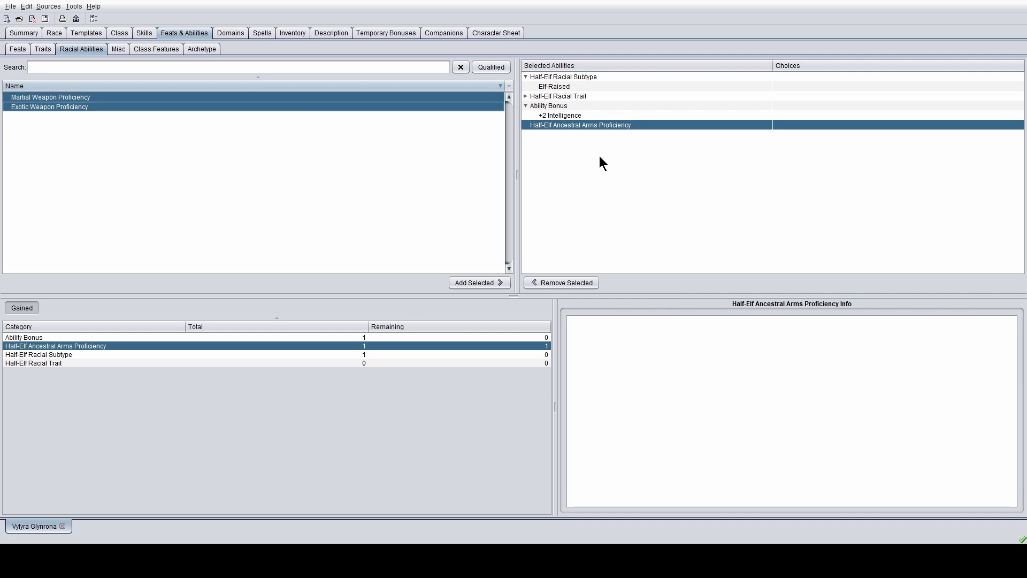
left_click(313, 97)
left_click(313, 87)
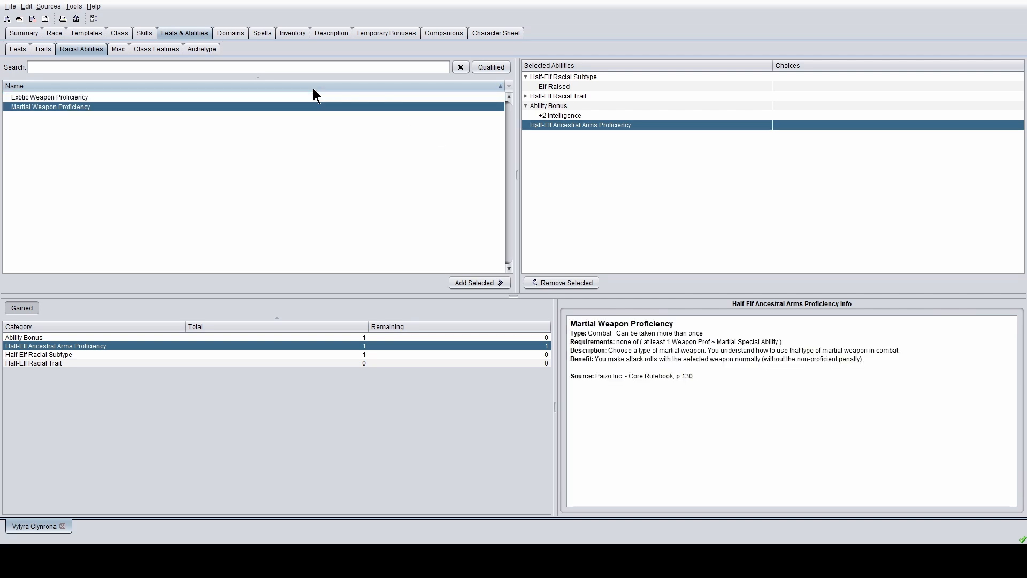
left_click(337, 96)
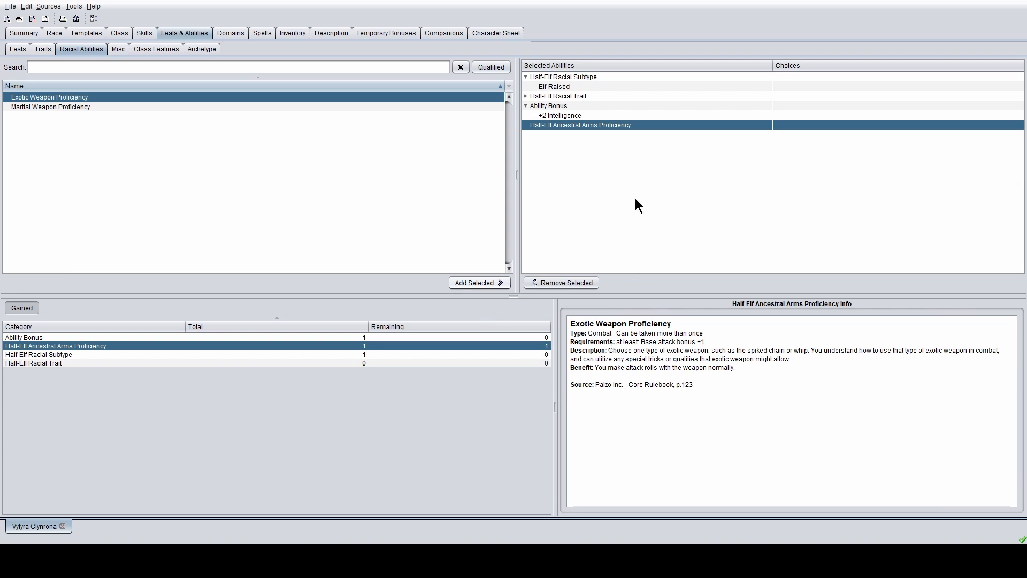
left_click(153, 107)
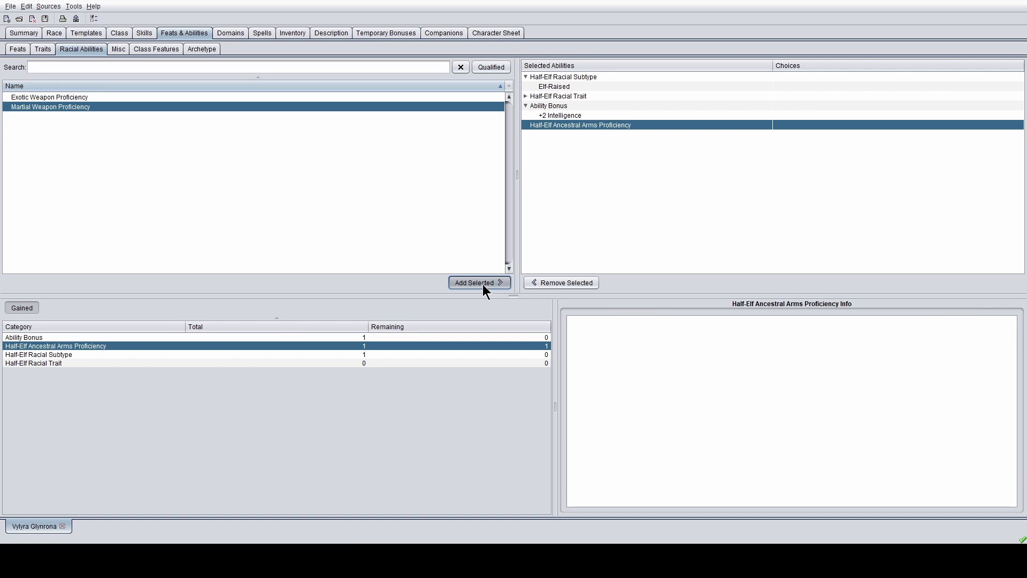
left_click(345, 96)
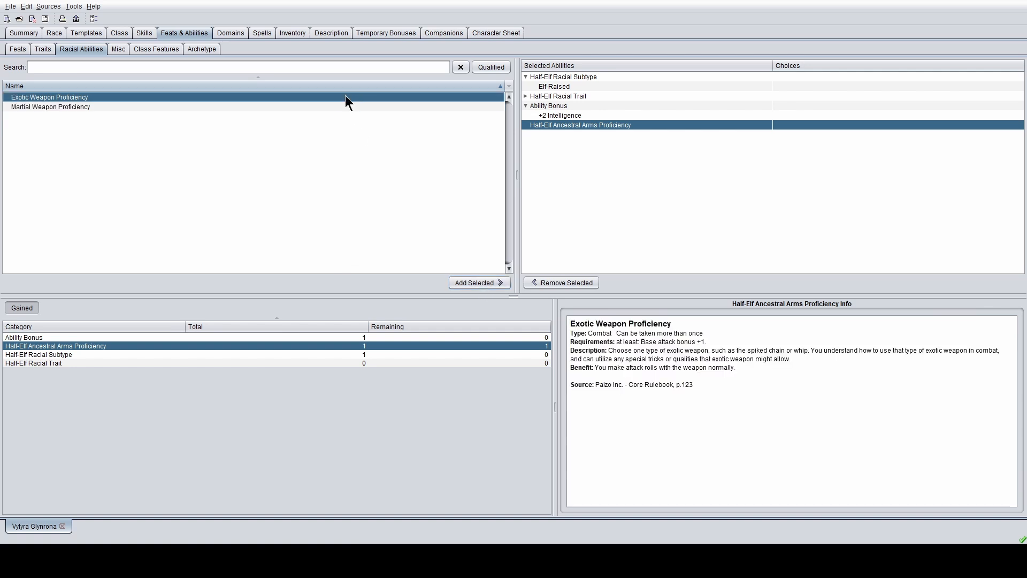
left_click(364, 85)
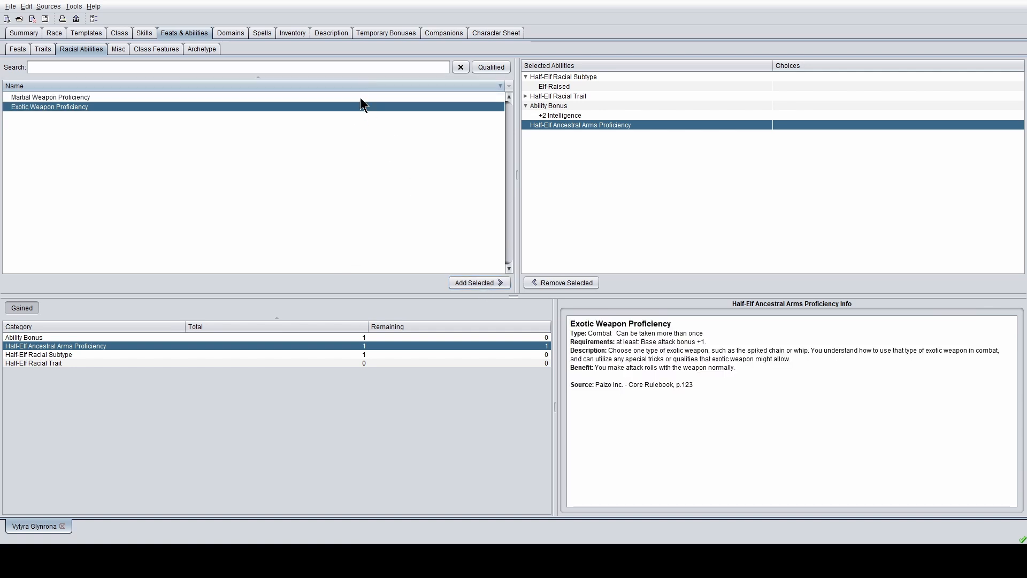
- Add Exotic Weapon Proficiency (Elven Curve Blade) and return to the Summary
left_click(360, 98)
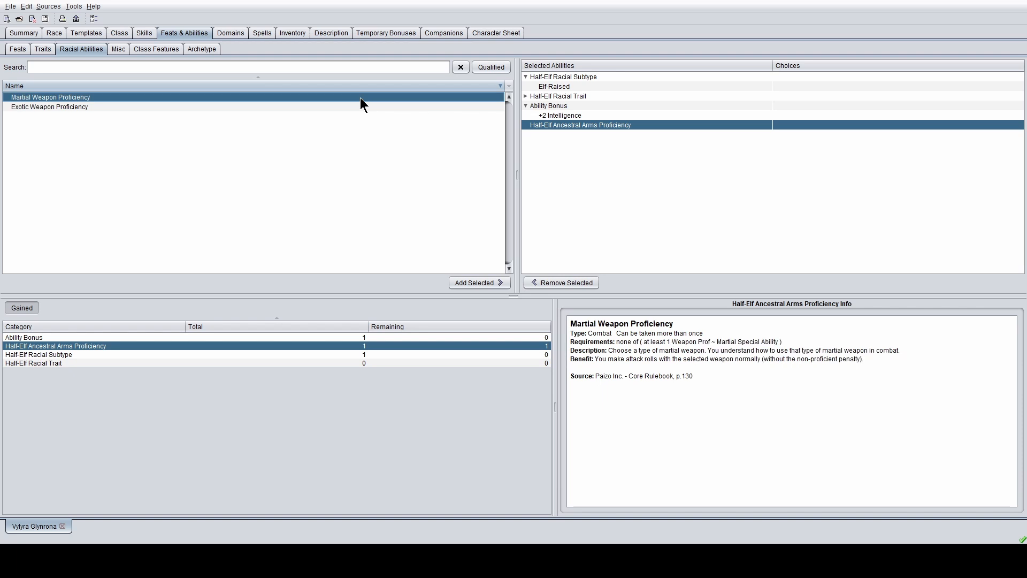
left_click(474, 282)
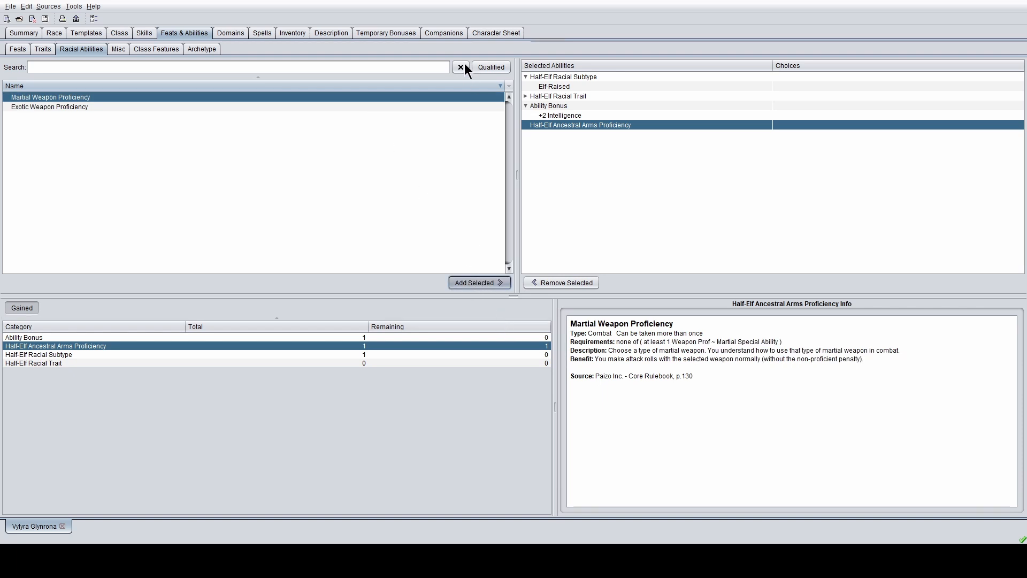
left_click(320, 106)
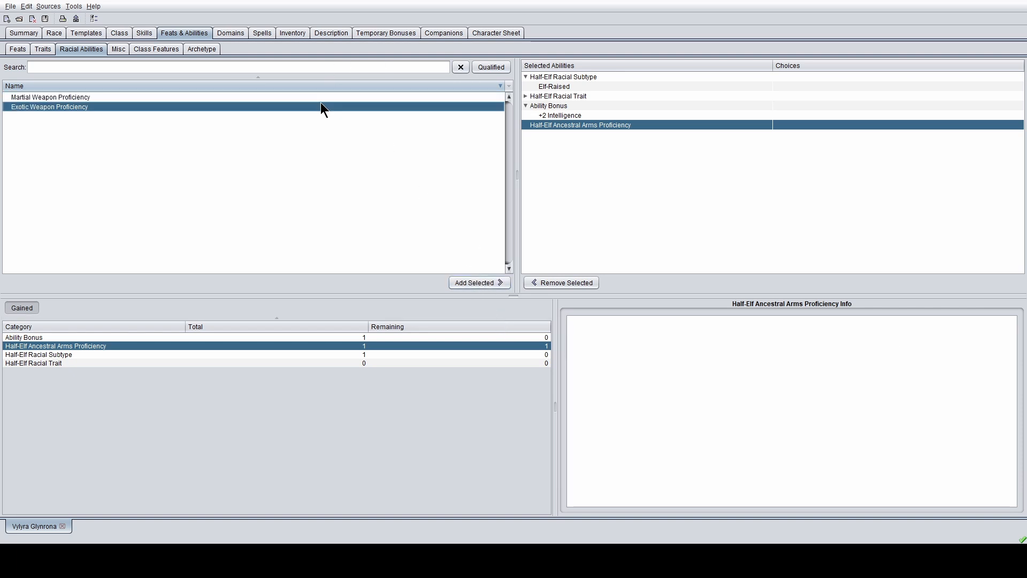
left_click(470, 285)
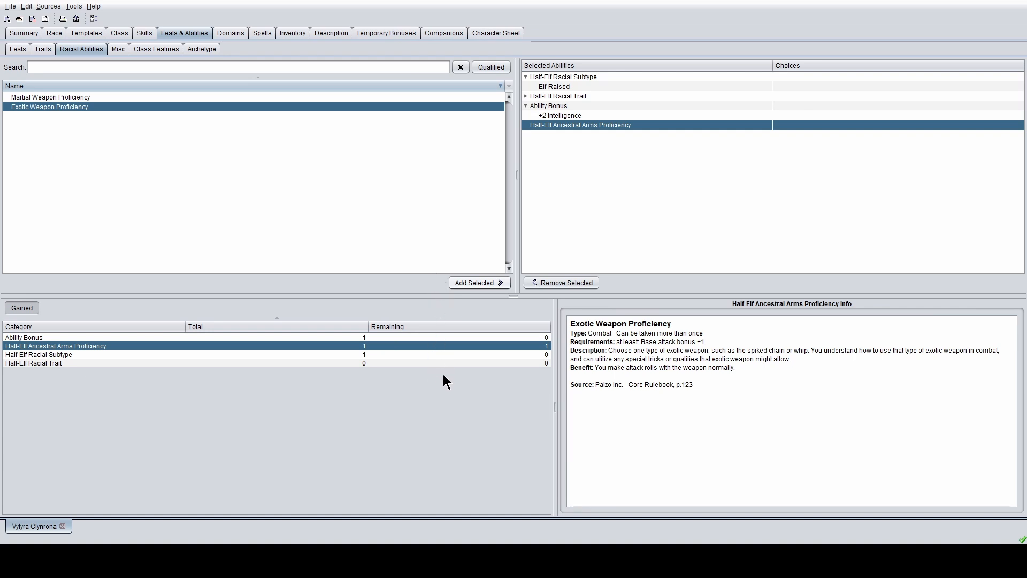
left_click(153, 215)
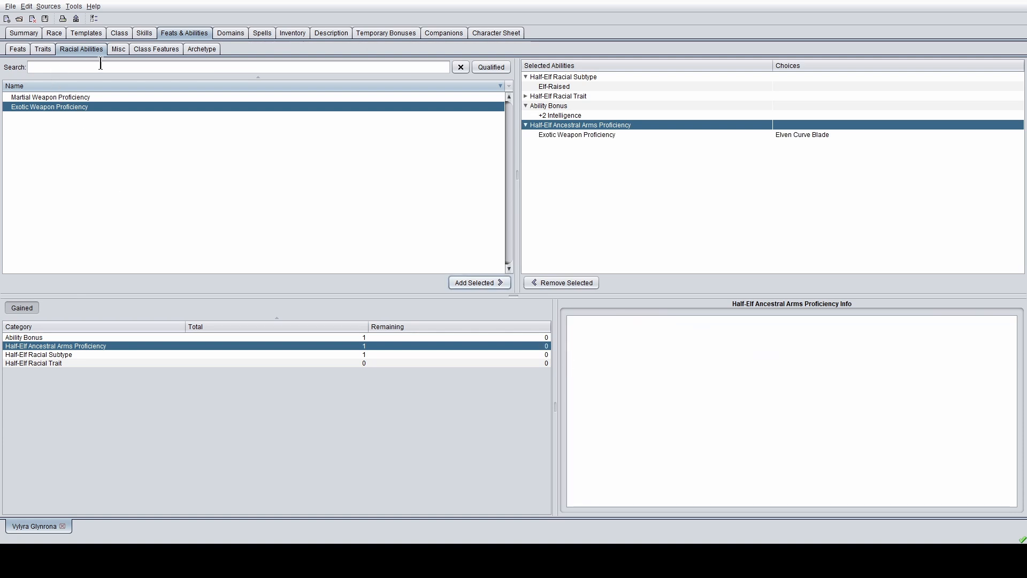
left_click(24, 33)
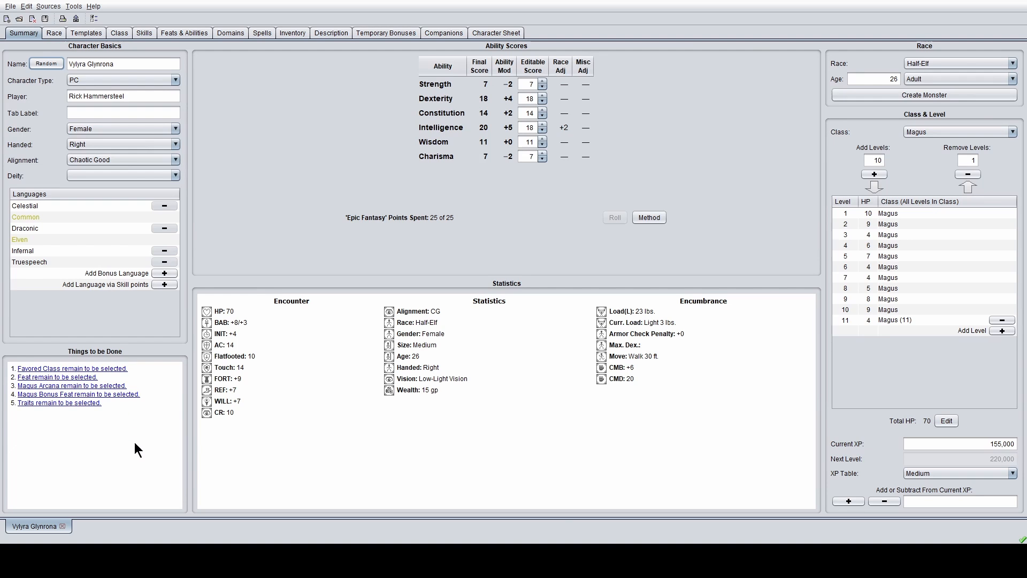
- From the Favored Class to-do, browse the class options and add Magus
left_click(120, 369)
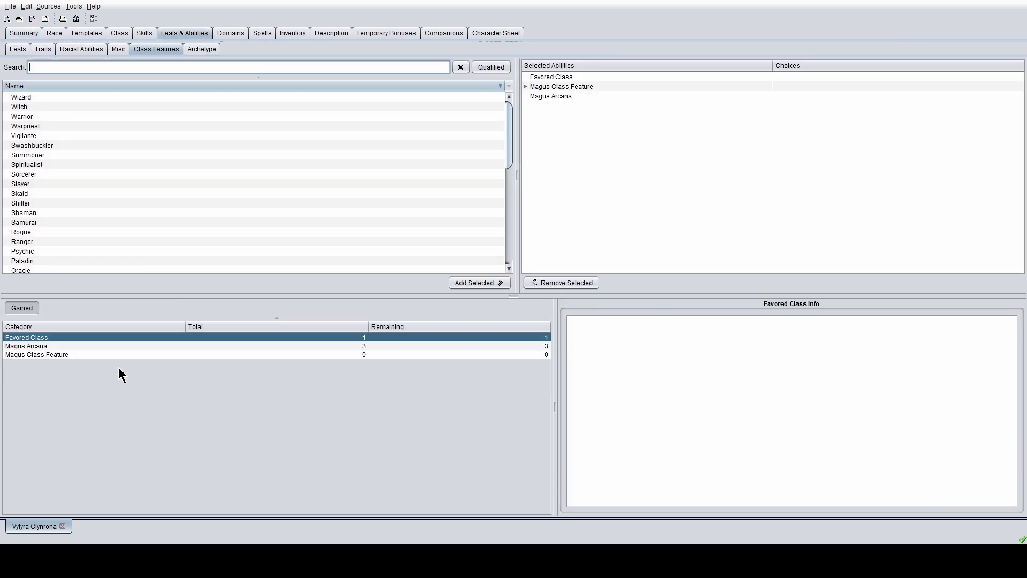
left_click(118, 137)
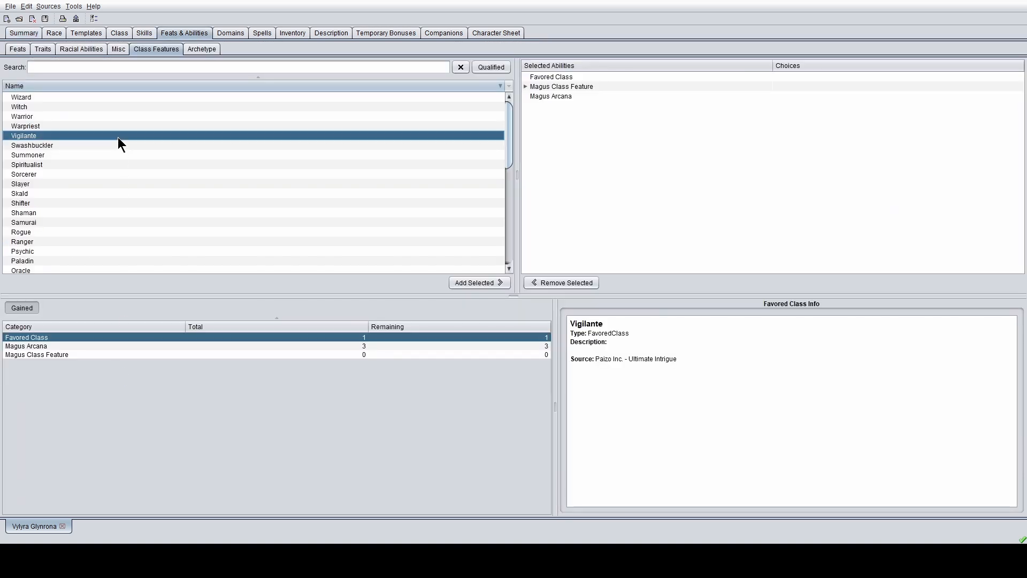
left_click(130, 232)
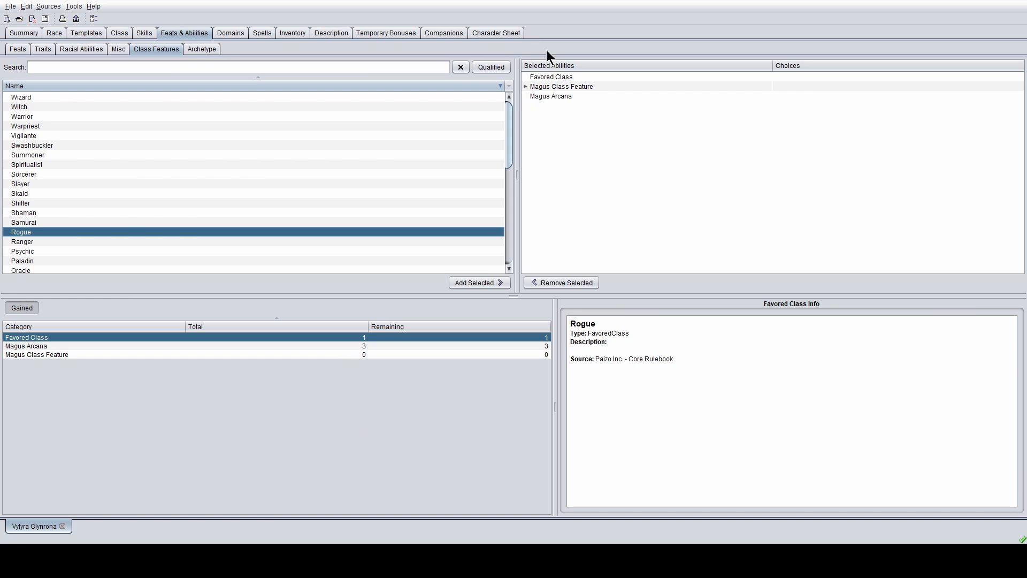
left_click(544, 78)
left_click(104, 157)
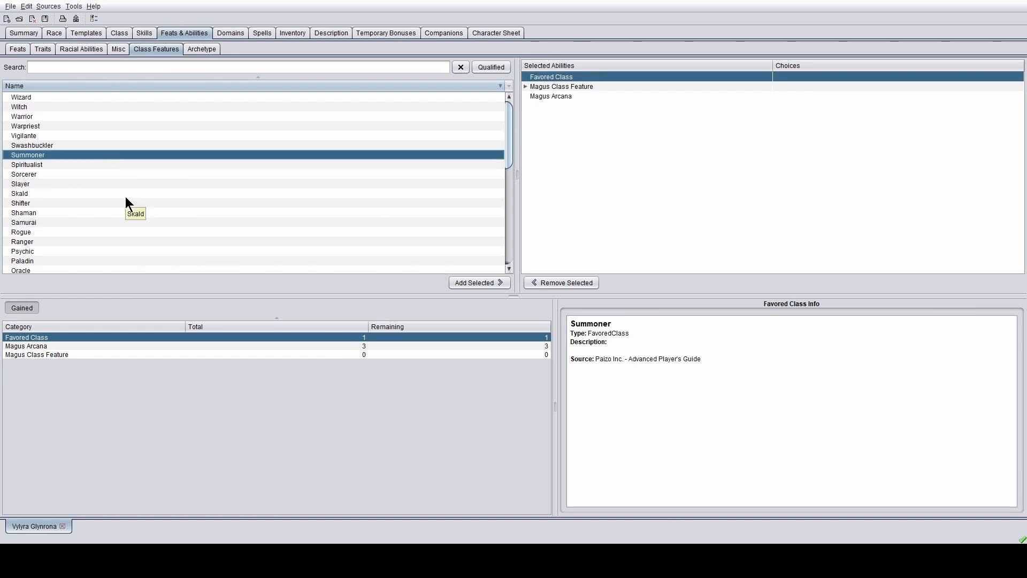
scroll(125, 197, "down", 2)
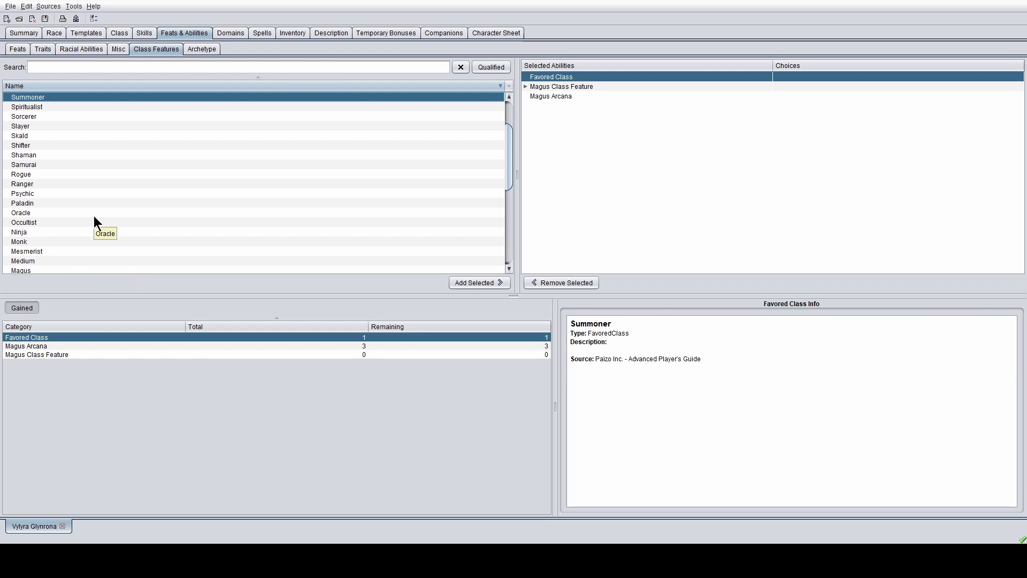
scroll(86, 199, "down", 4)
left_click(40, 148)
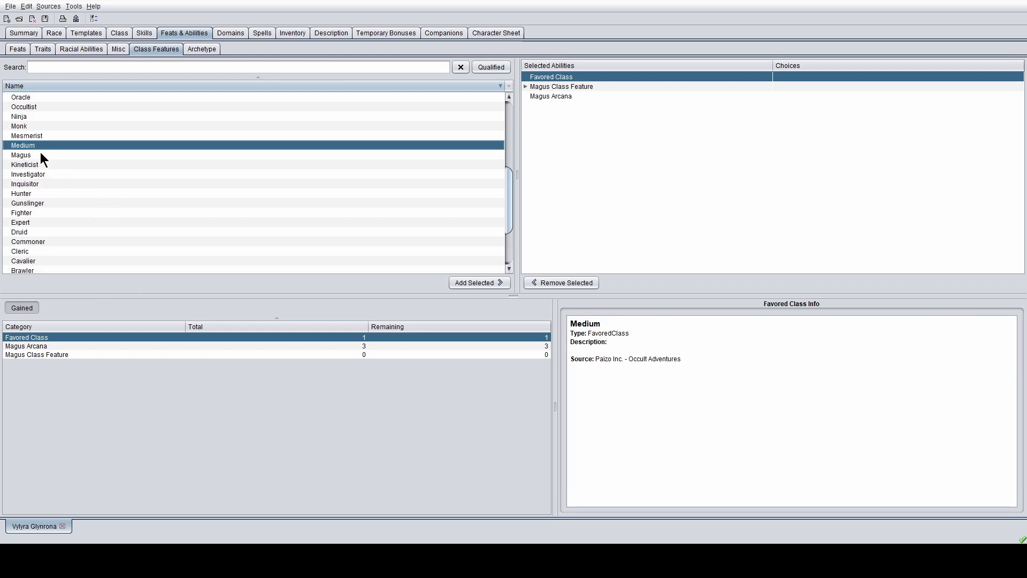
left_click(40, 155)
left_click(493, 284)
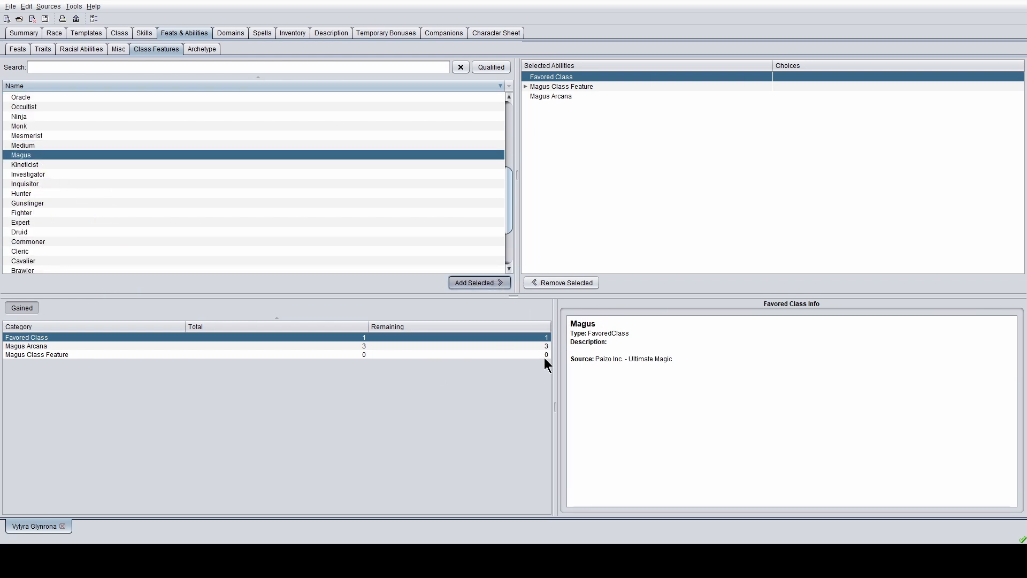
left_click(588, 87)
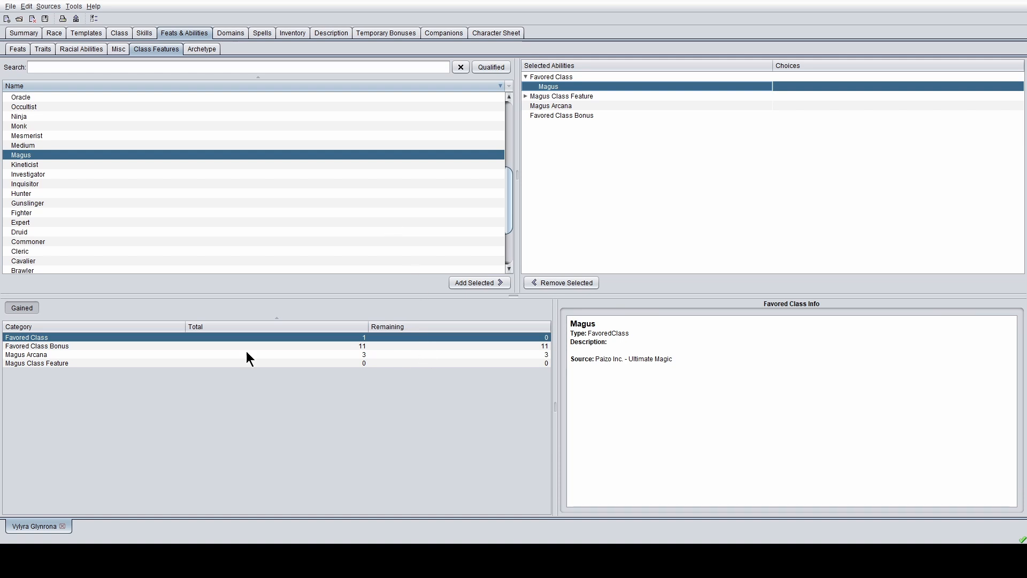
- Scroll through the Favored Class Bonus choices for the character
left_click(173, 346)
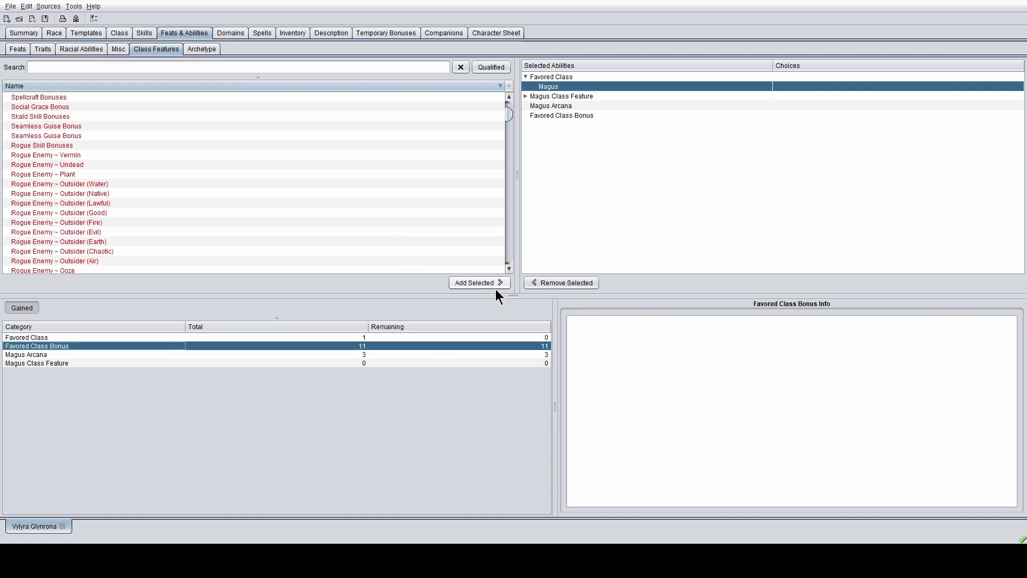
scroll(307, 174, "down", 15)
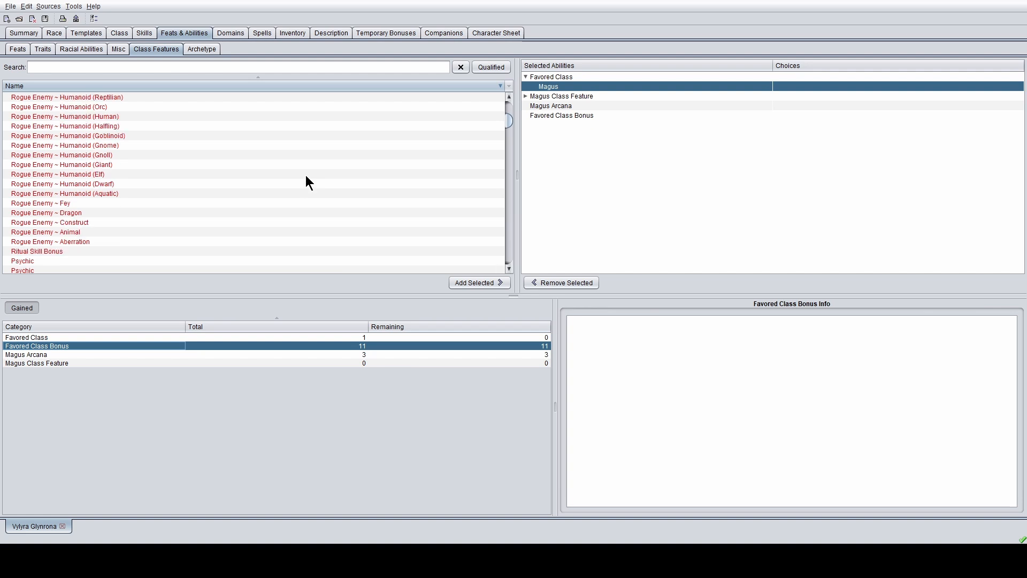
scroll(306, 176, "down", 15)
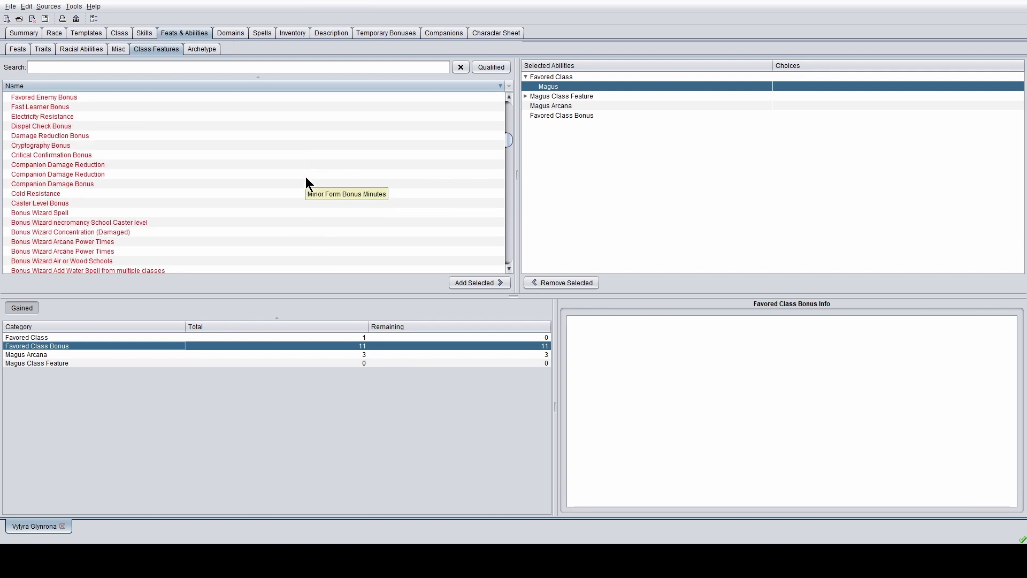
scroll(305, 176, "down", 15)
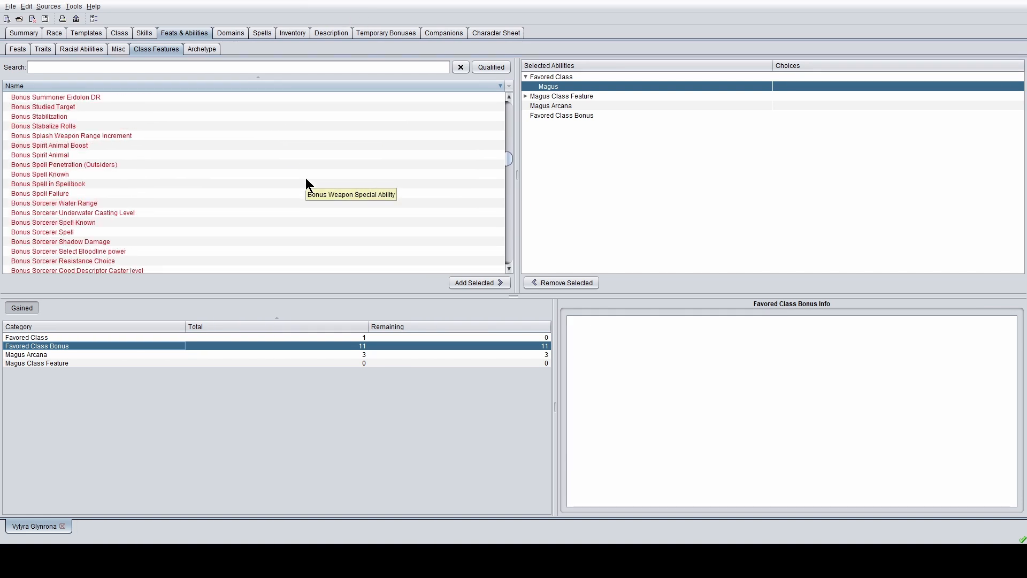
scroll(306, 180, "up", 1)
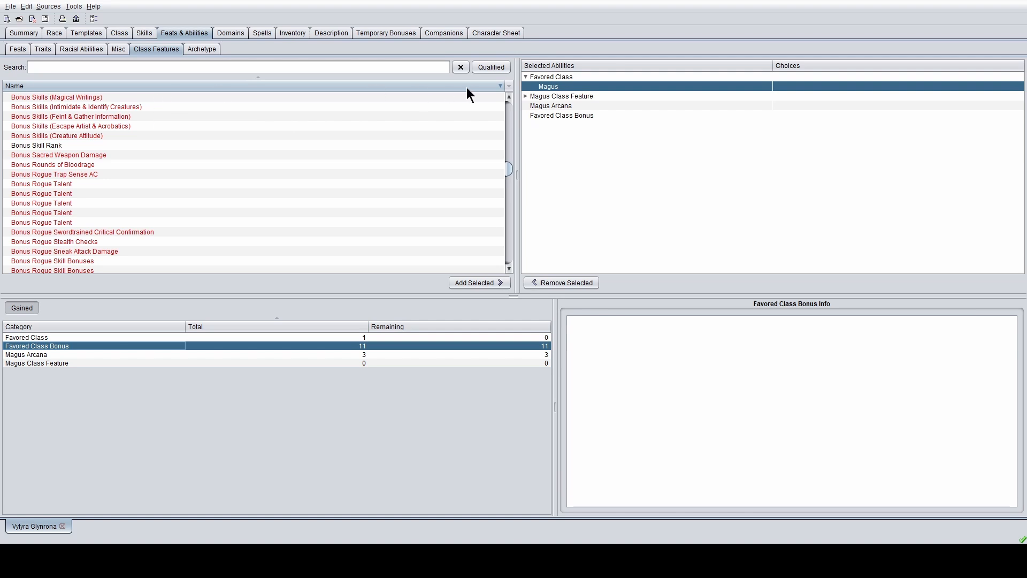
- Filter to qualified options, review Bonus Magus Arcane Pool, then display the Magus Arcana list
left_click(486, 68)
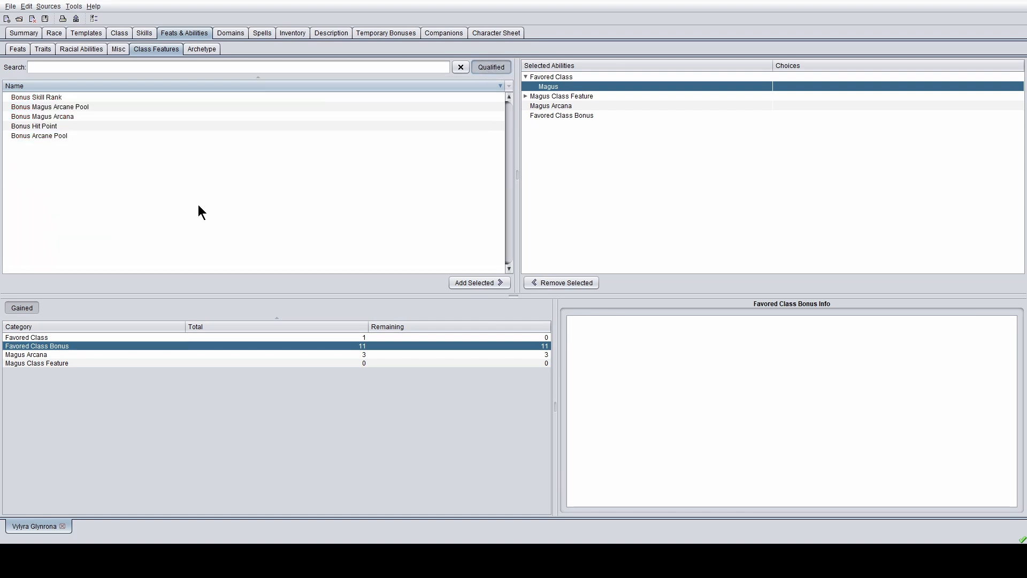
left_click(183, 106)
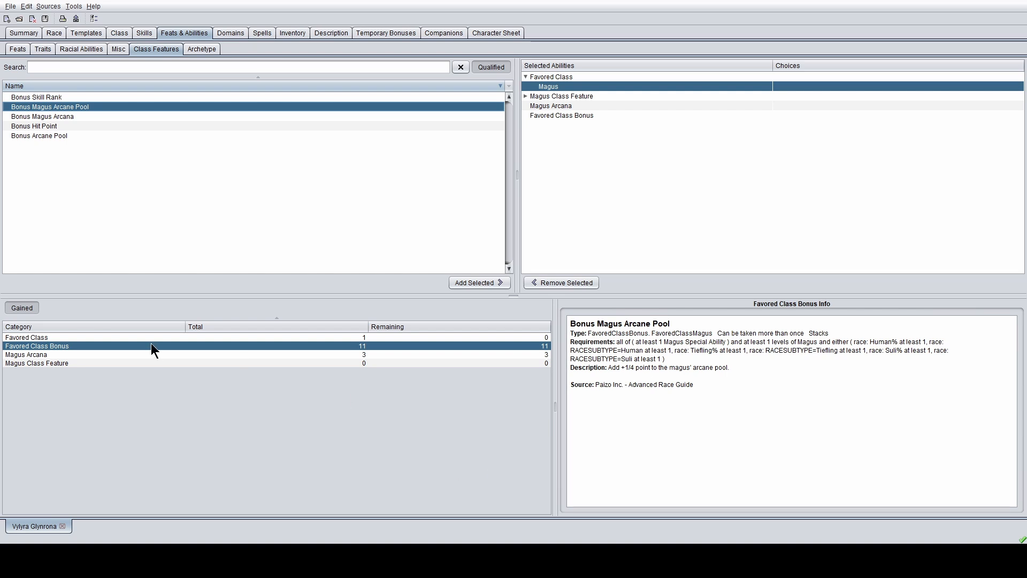
left_click(139, 355)
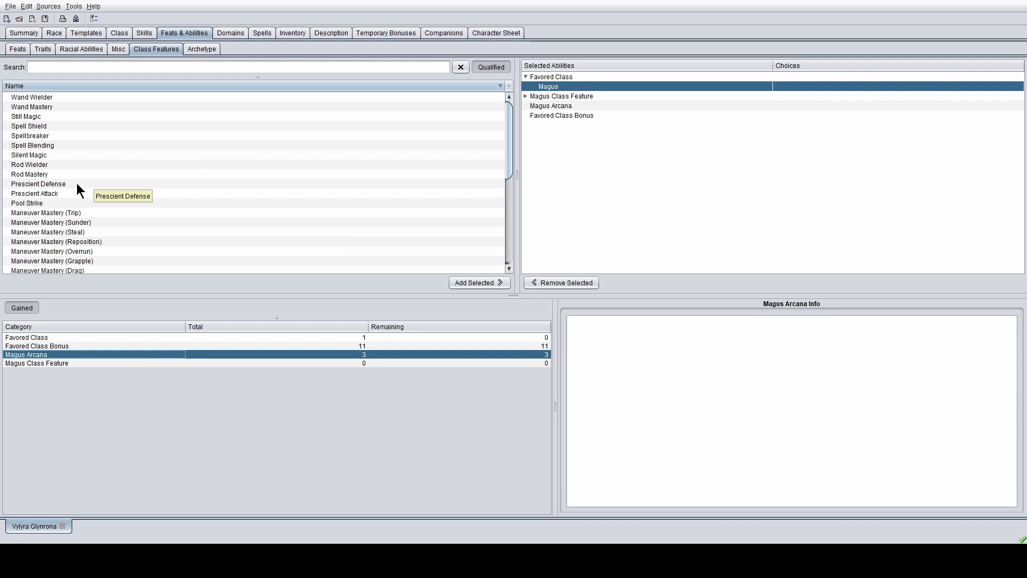
- Add Accurate Strike as the first magus arcana
scroll(76, 182, "down", 3)
scroll(76, 170, "down", 4)
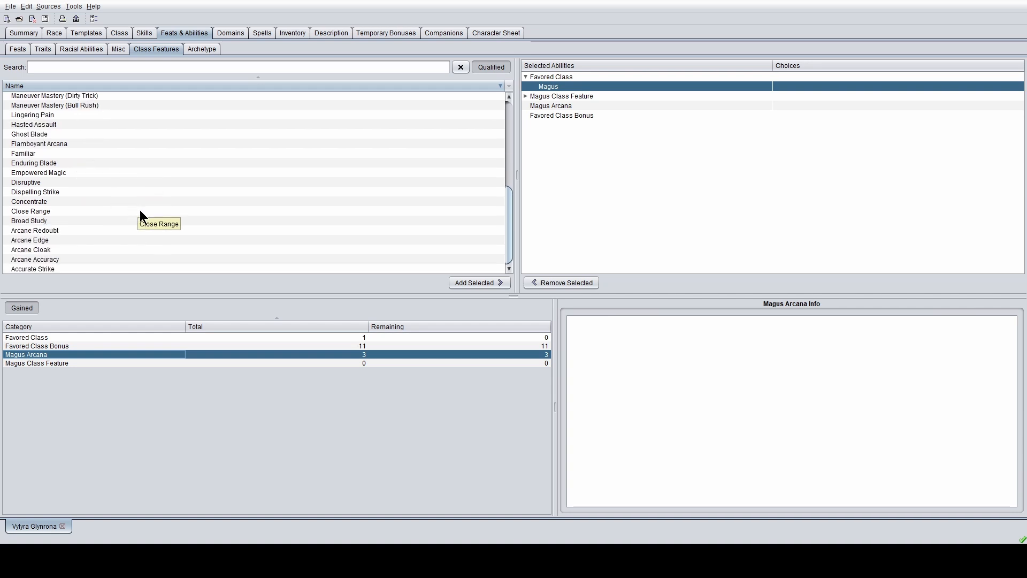
left_click(52, 270)
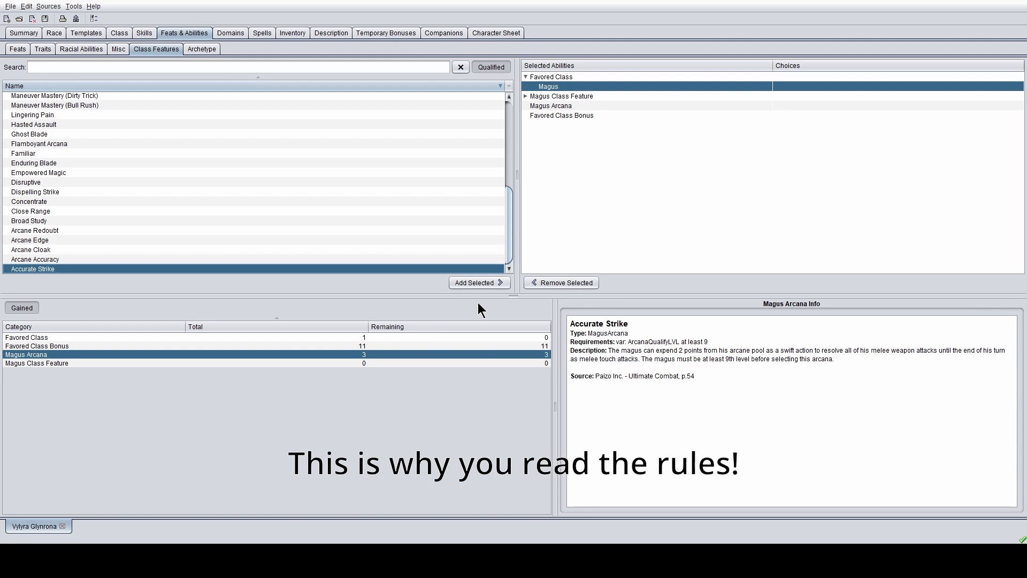
left_click(474, 284)
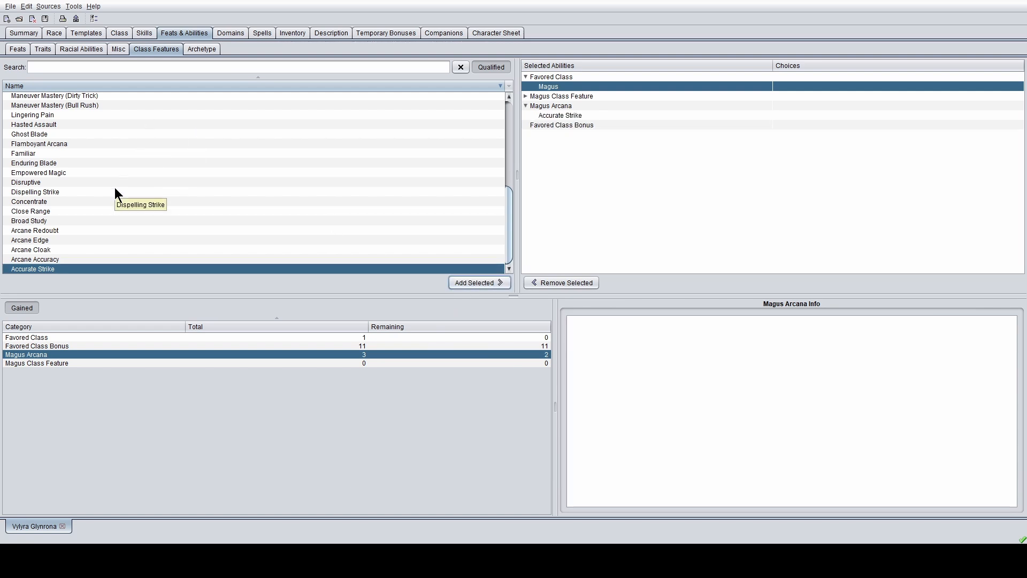
- Read the Dispelling Strike and Enduring Blade arcana descriptions
left_click(53, 192)
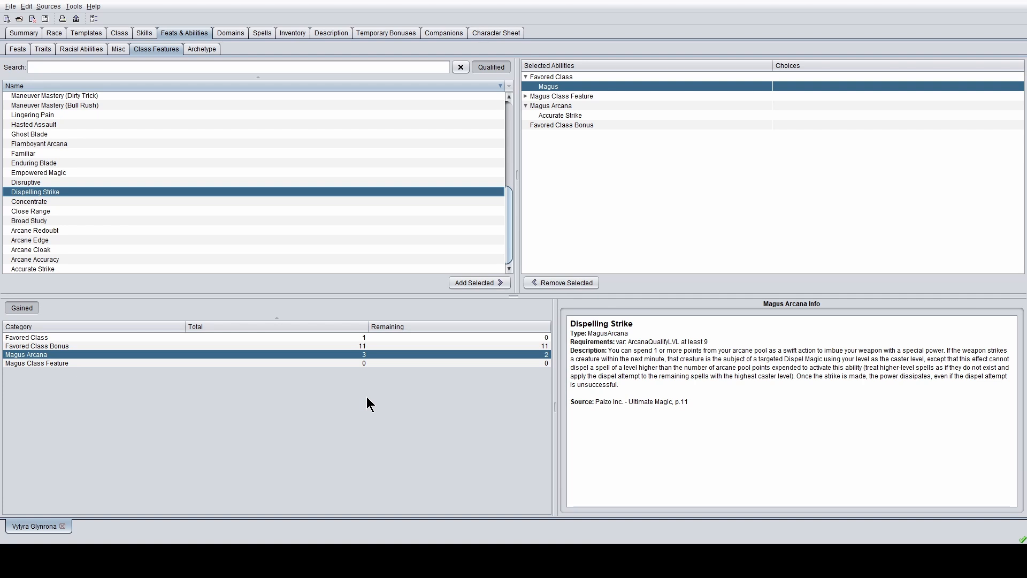
scroll(54, 260, "up", 1)
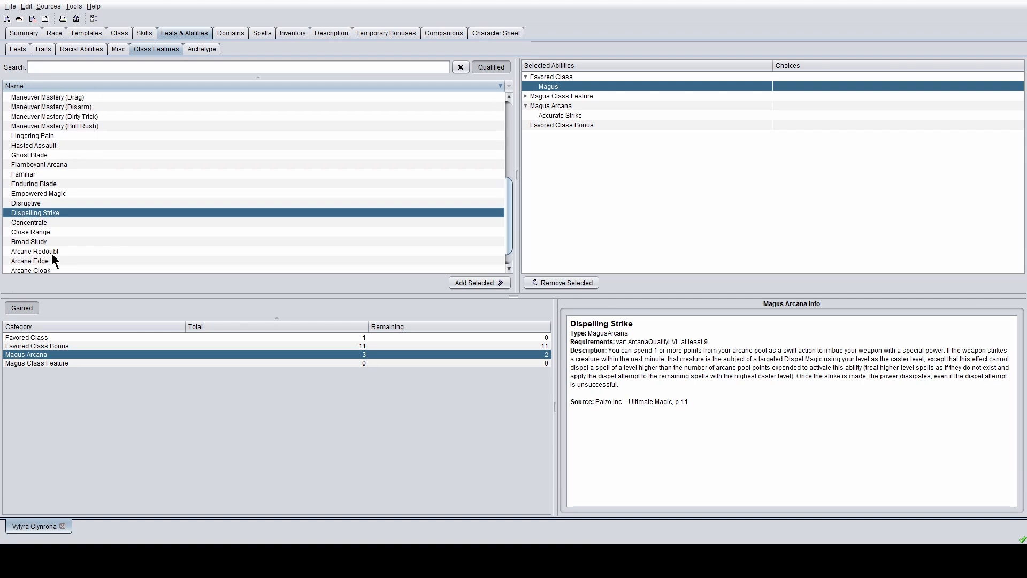
left_click(55, 184)
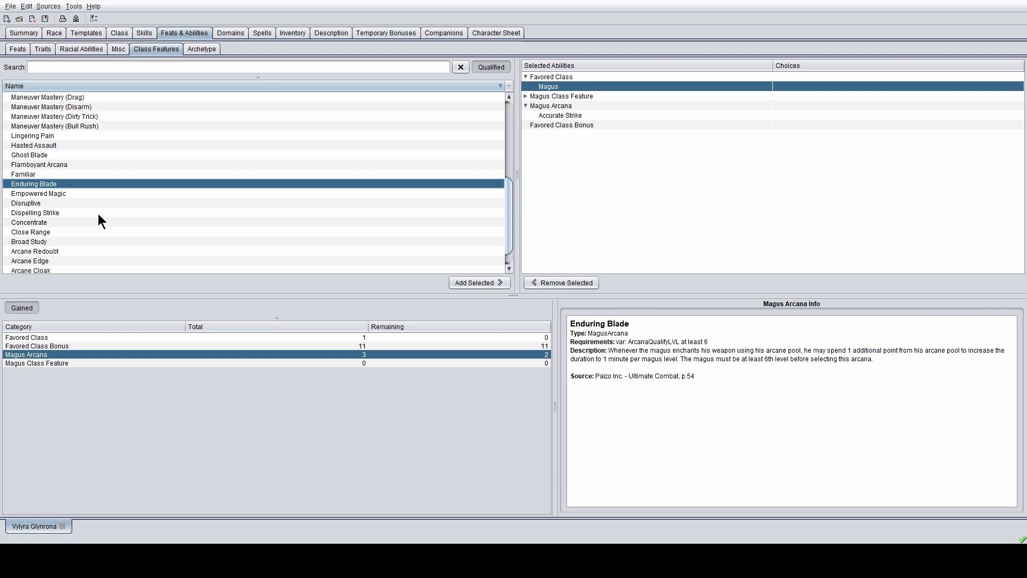
scroll(75, 177, "up", 1)
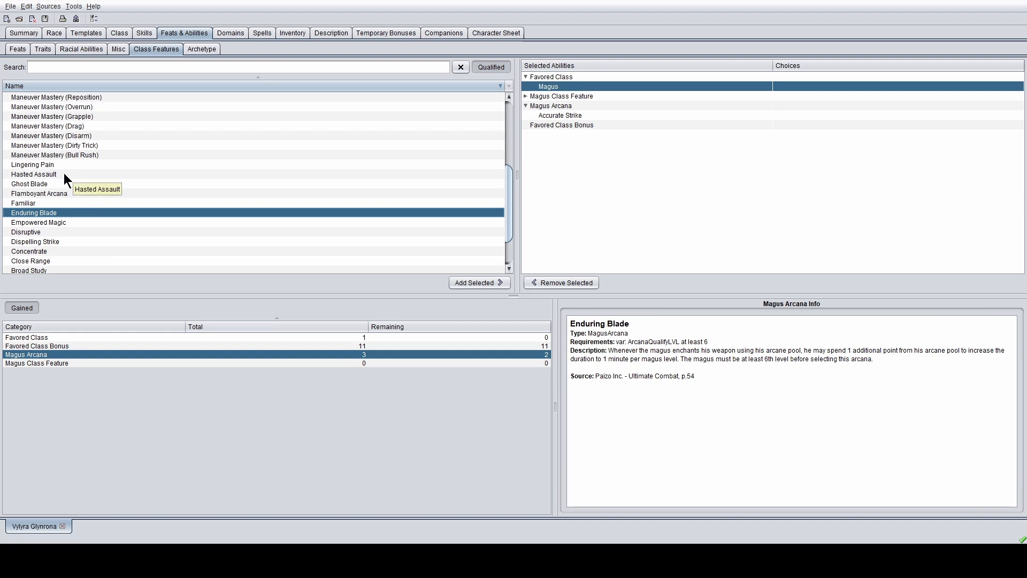
scroll(63, 172, "up", 2)
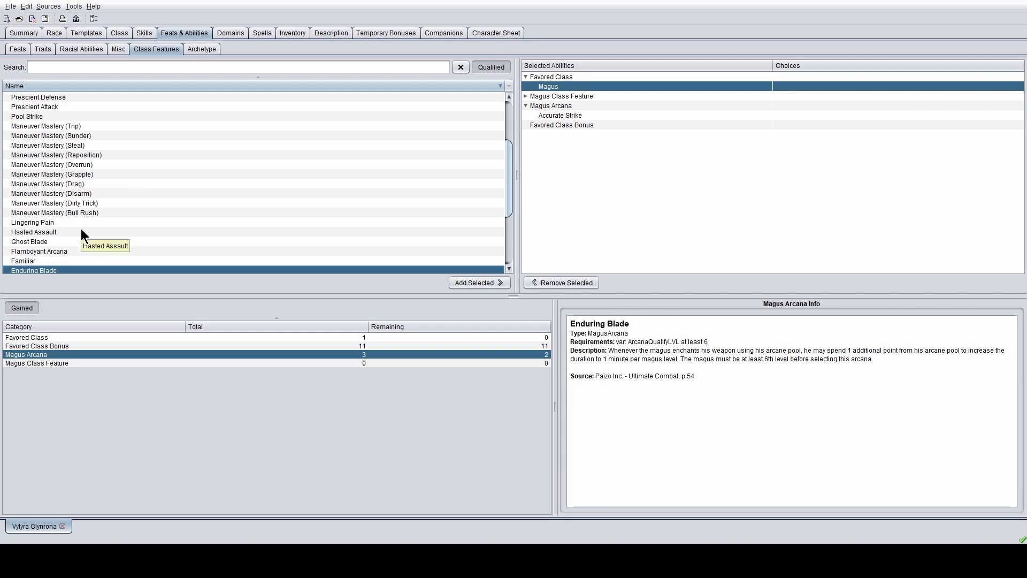
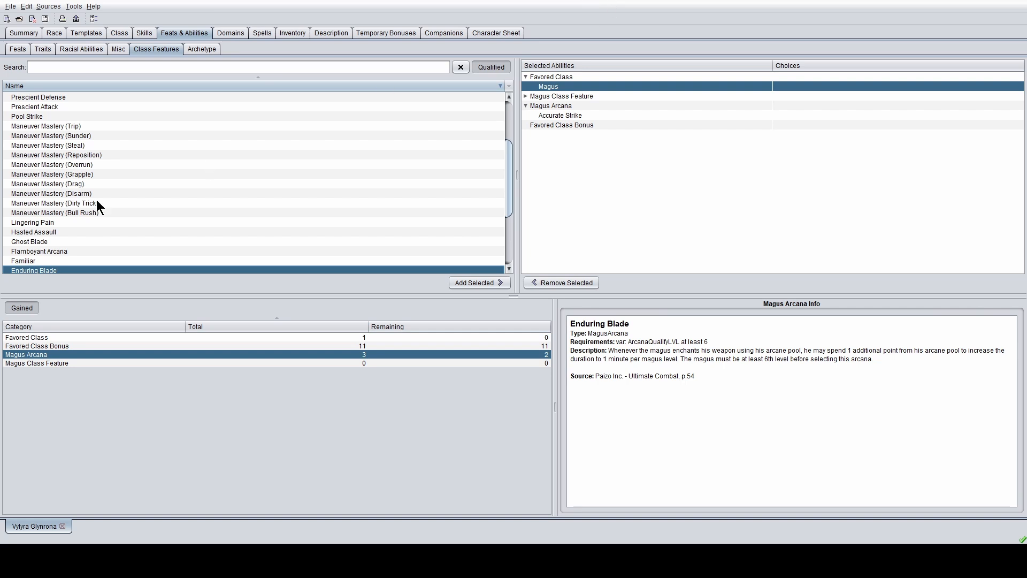
- Read the Pool Strike and Arcane Accuracy magus arcana descriptions
scroll(35, 214, "up", 3)
left_click(44, 204)
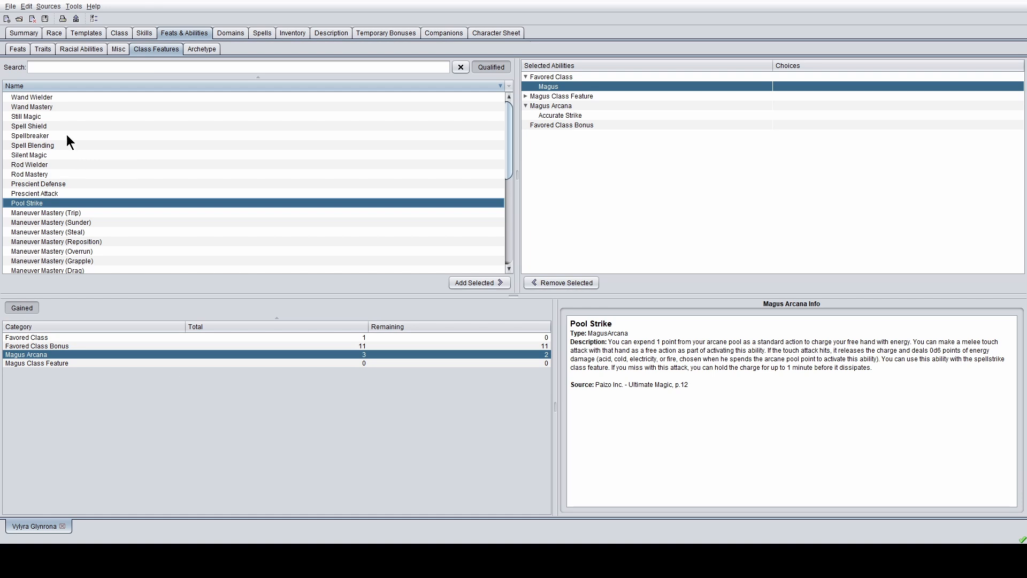
scroll(67, 136, "down", 6)
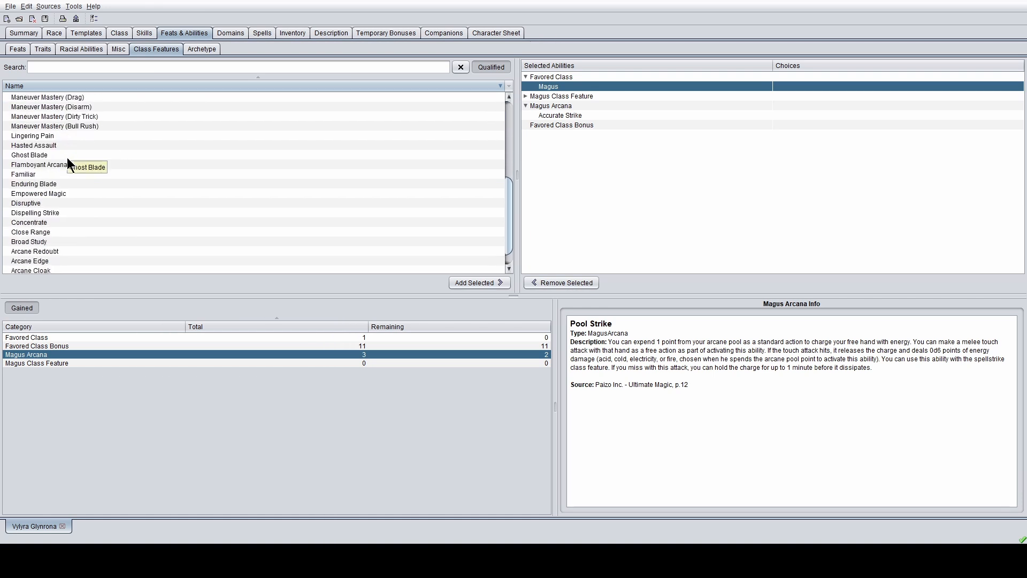
scroll(76, 150, "down", 1)
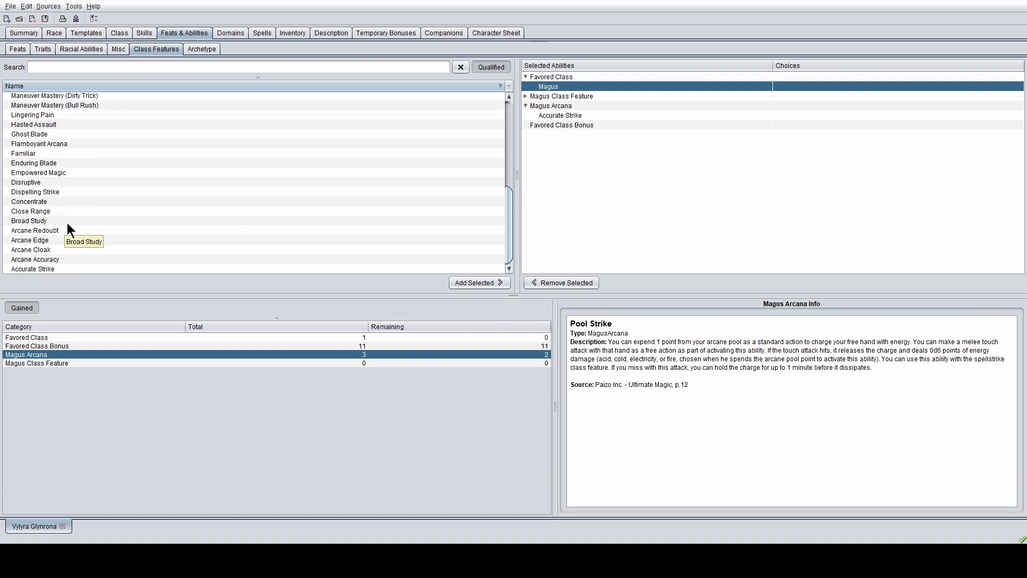
left_click(56, 259)
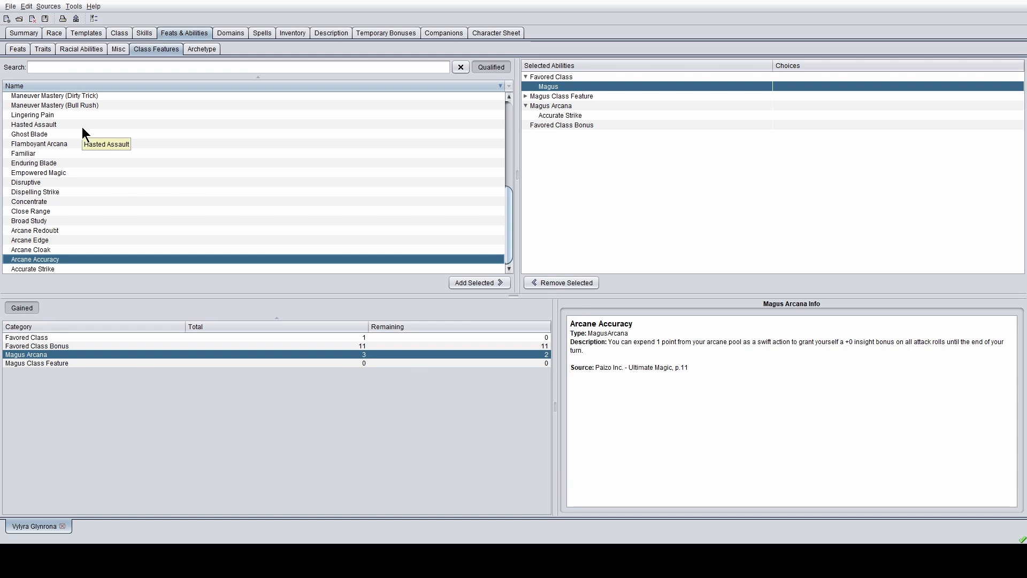
- Compare Flamboyant Arcana, Ghost Blade, Disruptive and Spellbreaker, then select Spell Shield
left_click(42, 145)
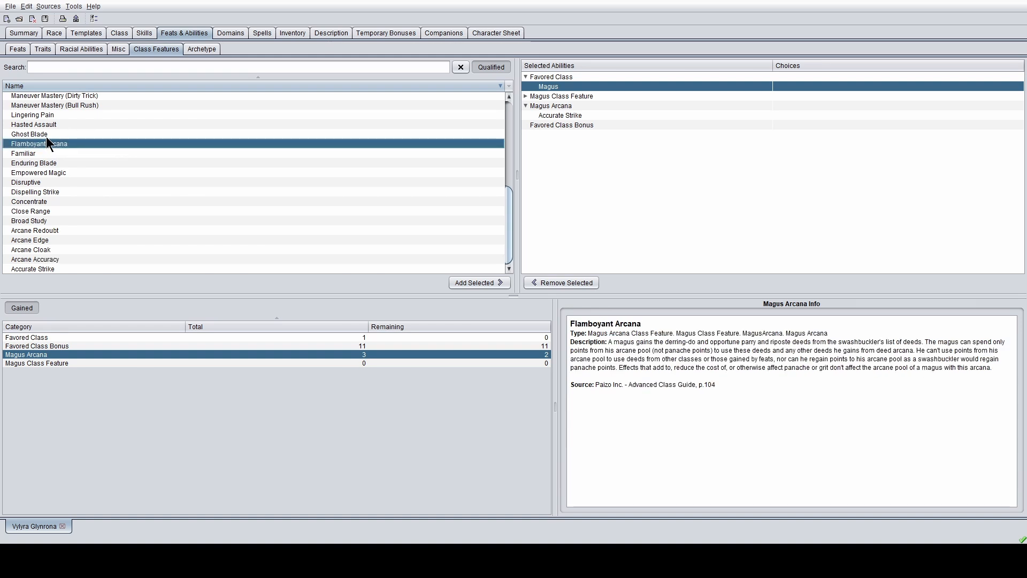
left_click(46, 136)
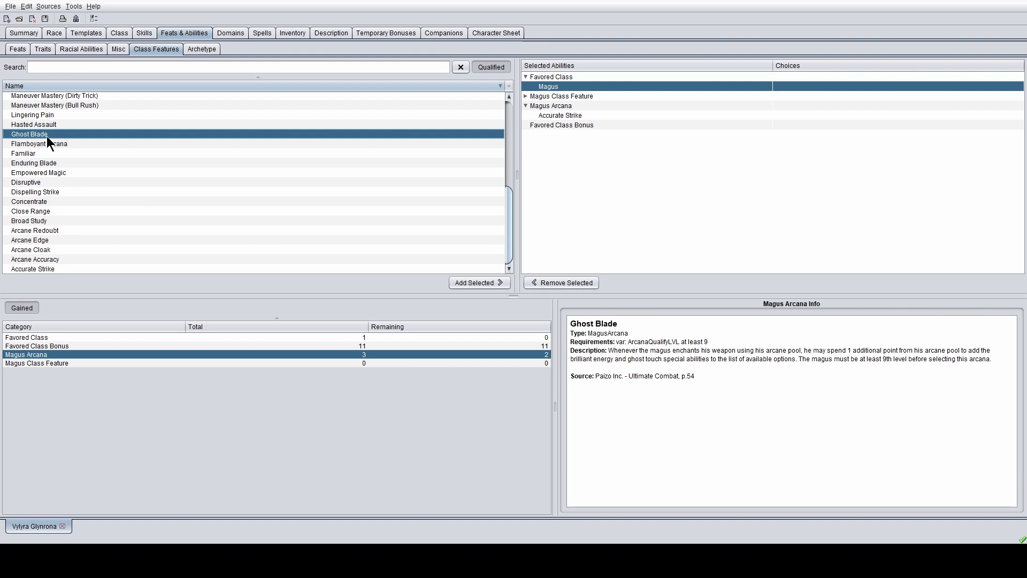
left_click(28, 182)
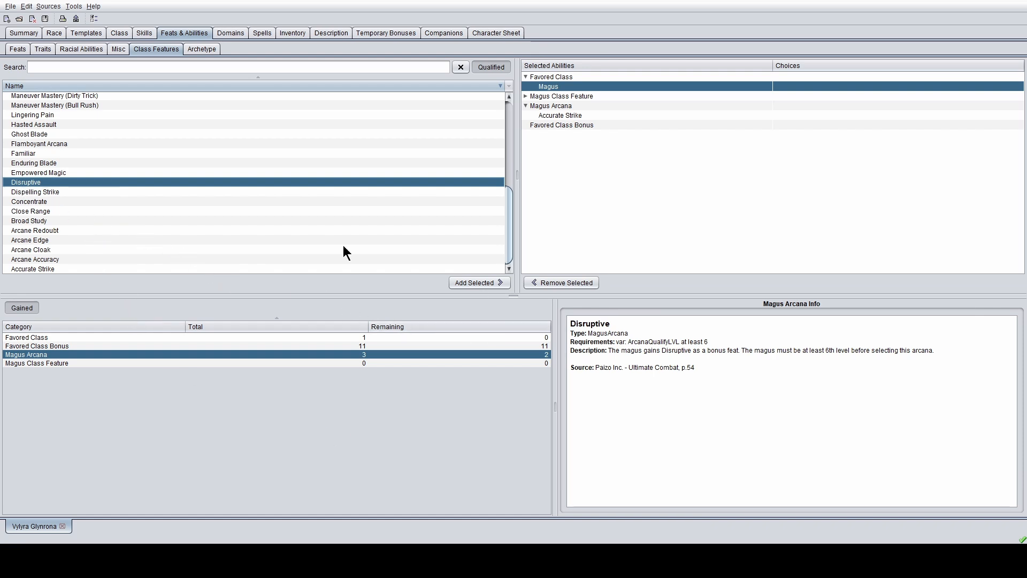
scroll(100, 161, "up", 7)
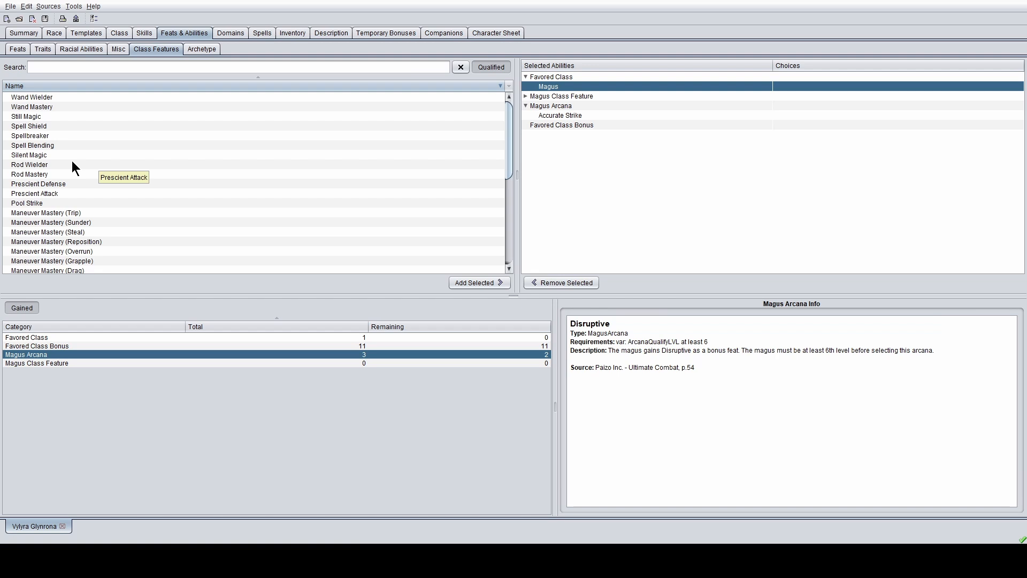
left_click(53, 137)
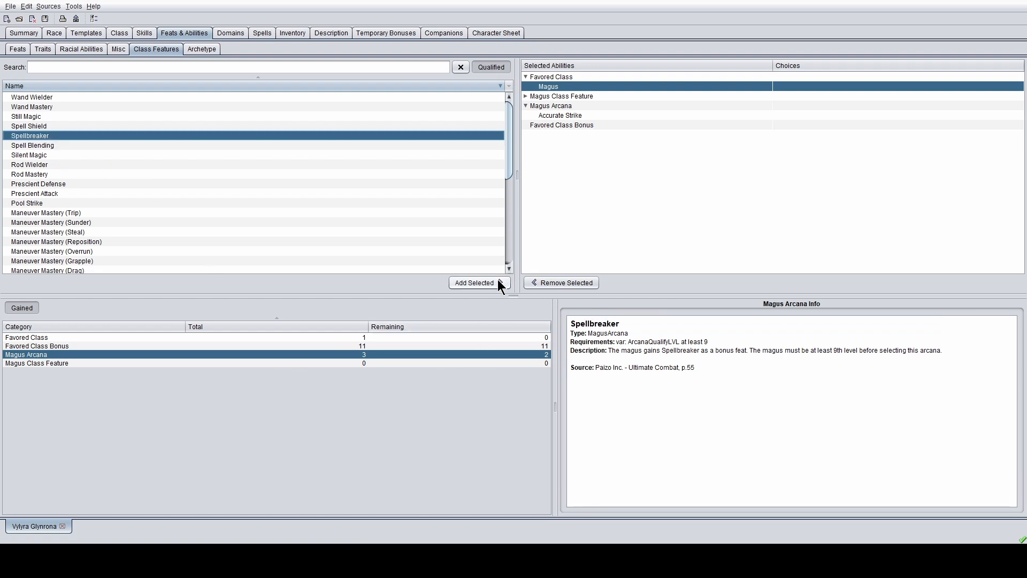
left_click(53, 126)
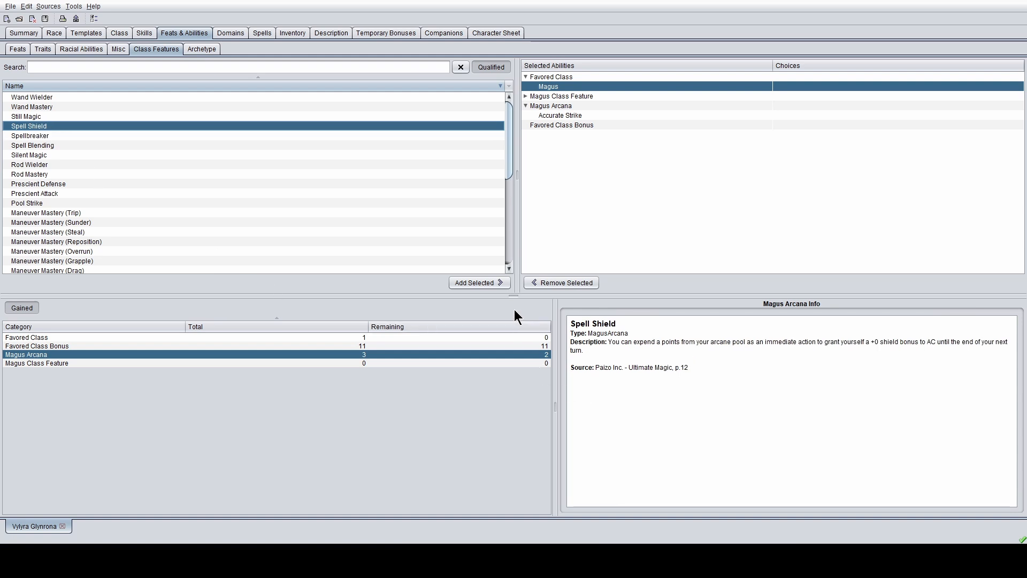
- Add Spell Shield, read Spell Blending, then add Prescient Attack as the last arcana
left_click(496, 282)
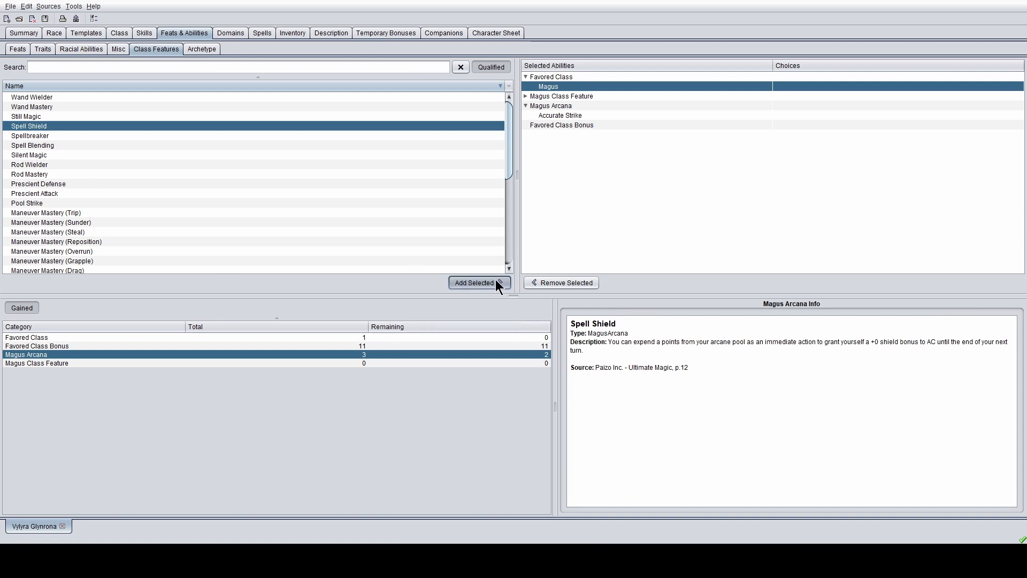
left_click(60, 145)
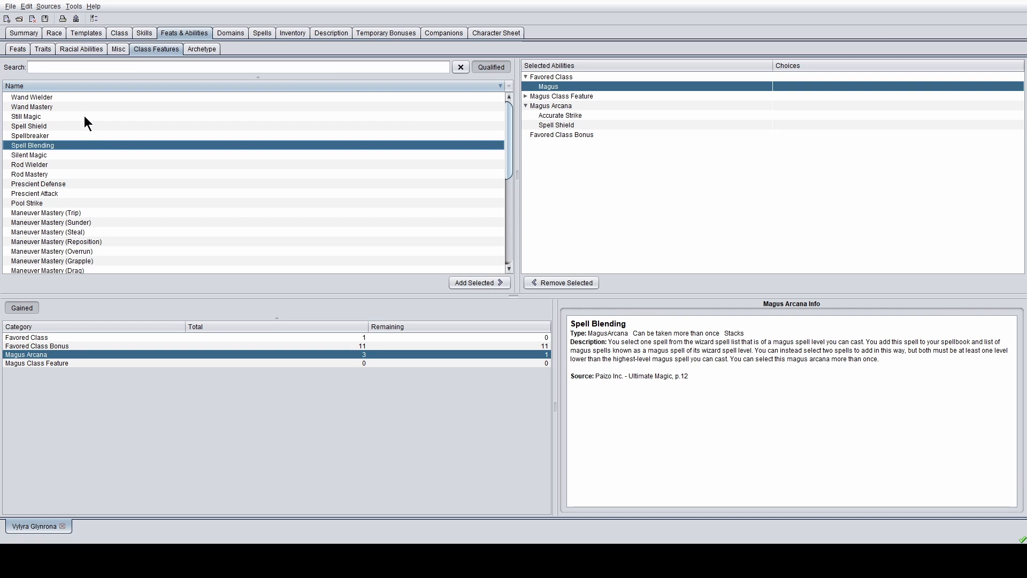
scroll(86, 170, "down", 1)
left_click(85, 166)
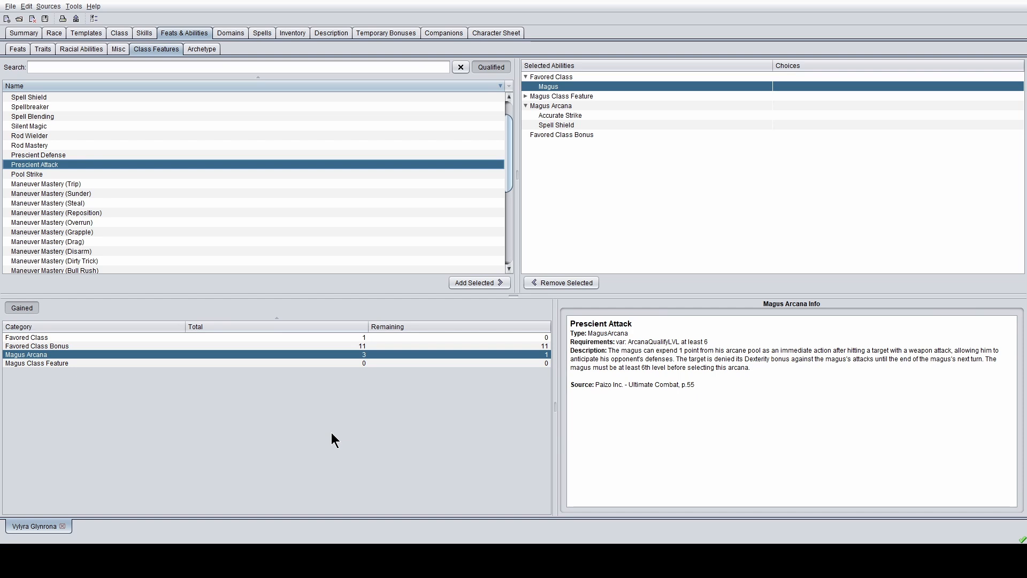
left_click(485, 287)
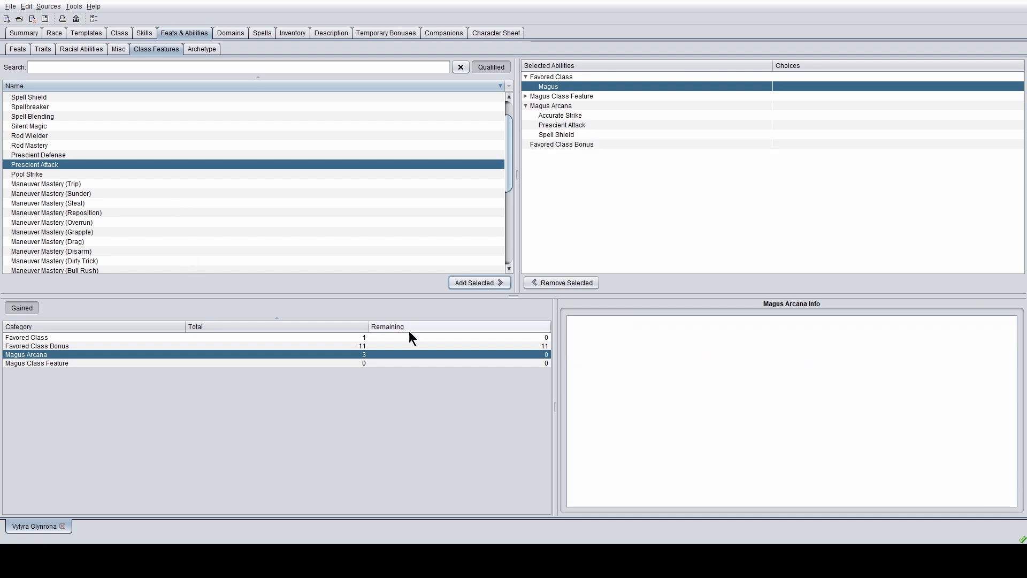
- Compare the favored class bonus options and take Bonus Magus Arcana six times
left_click(430, 346)
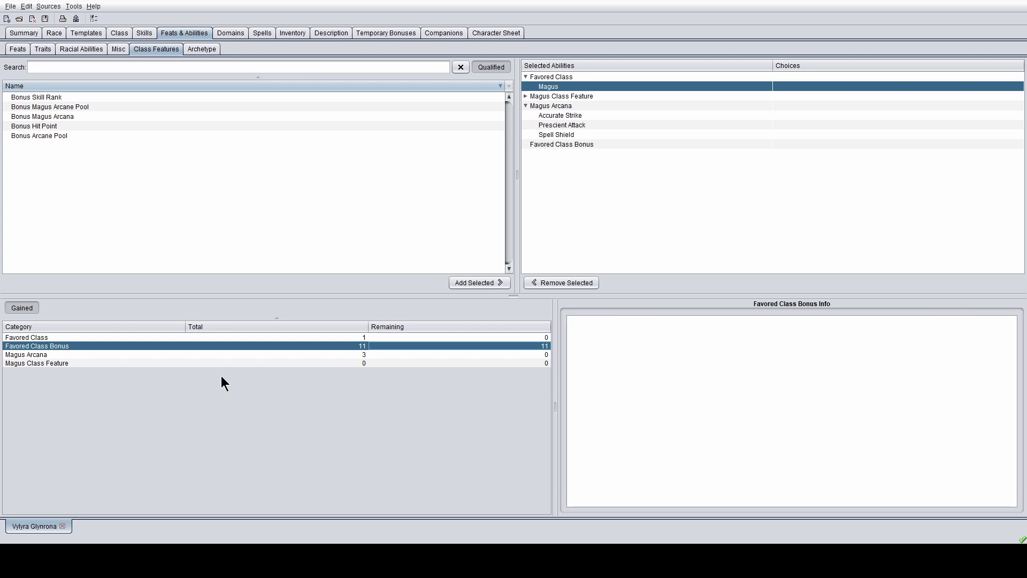
left_click(73, 116)
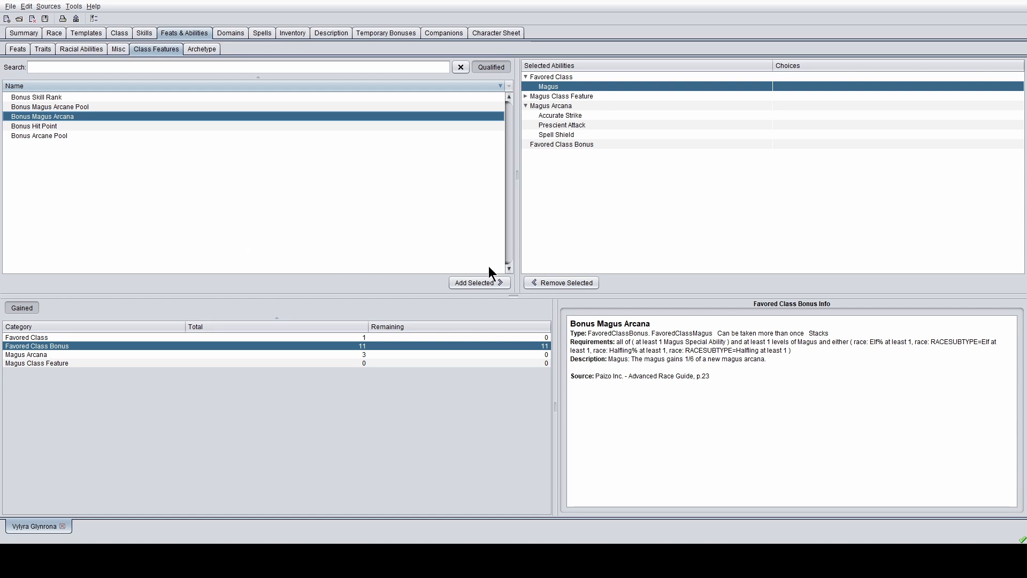
left_click(85, 108)
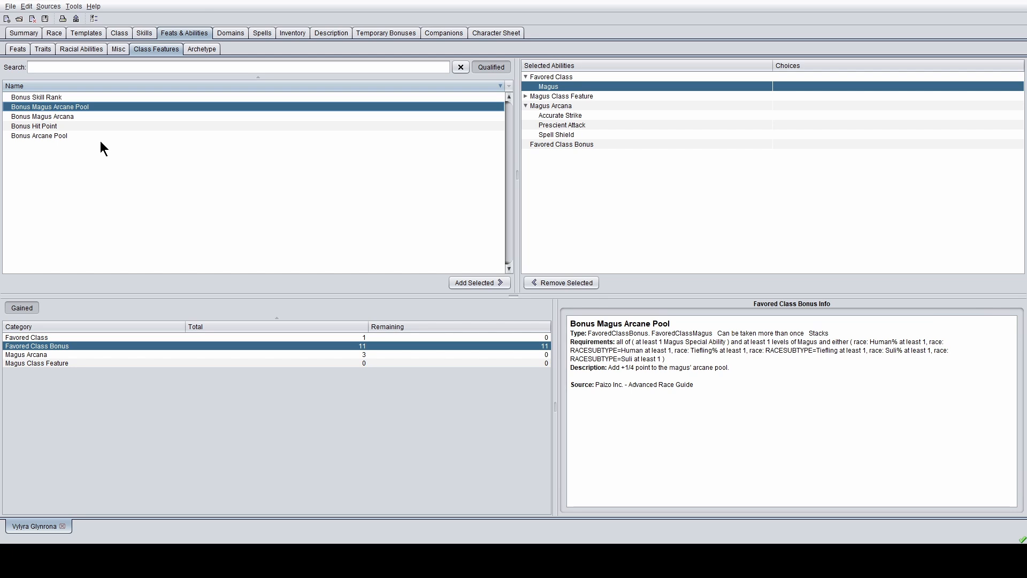
left_click(105, 116)
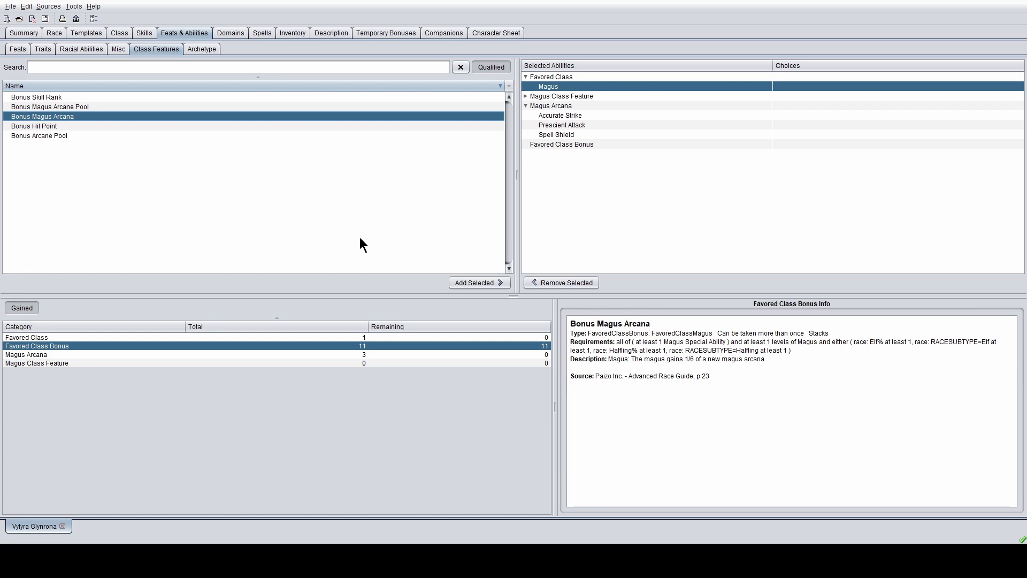
left_click(486, 283)
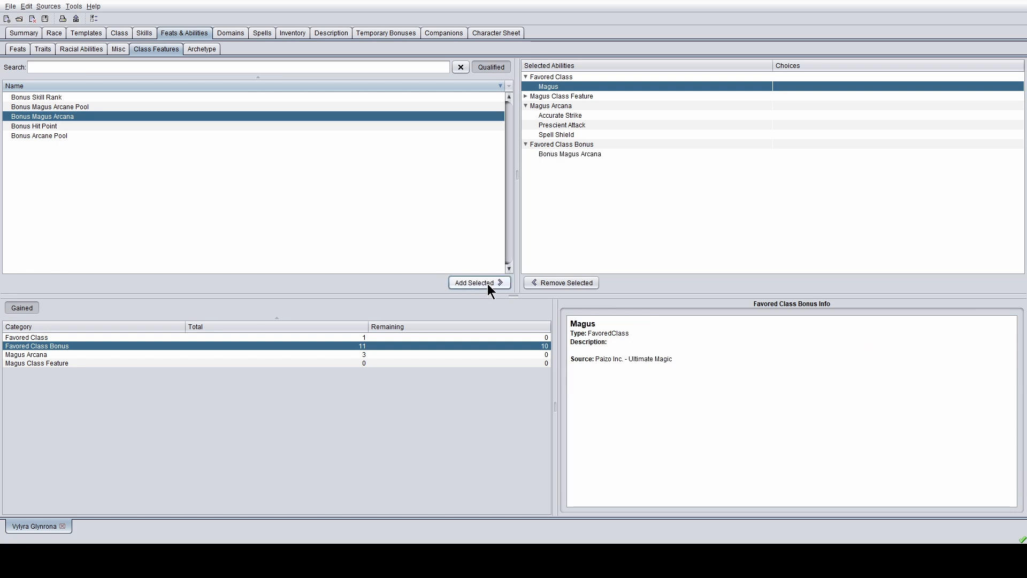
left_click(486, 283)
left_click(487, 283)
left_click(487, 284)
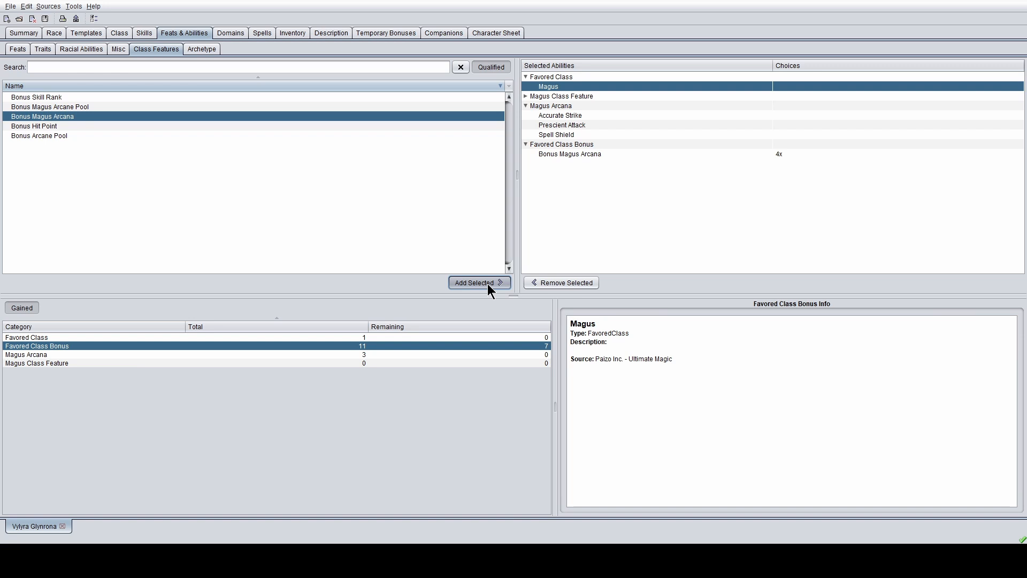
left_click(487, 283)
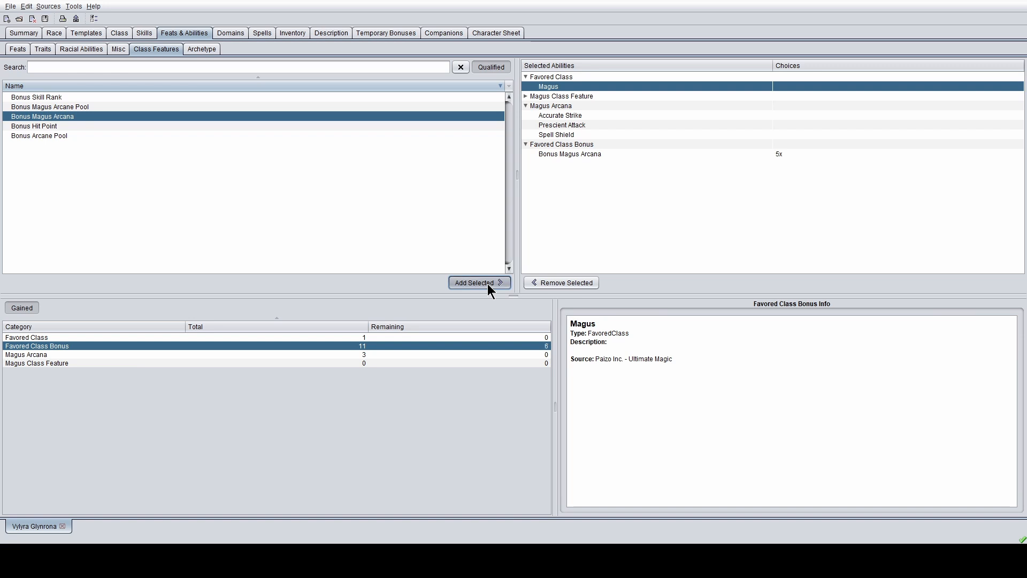
left_click(488, 283)
- Take Bonus Hit Point five times and go back to the Magus Arcana list
left_click(167, 104)
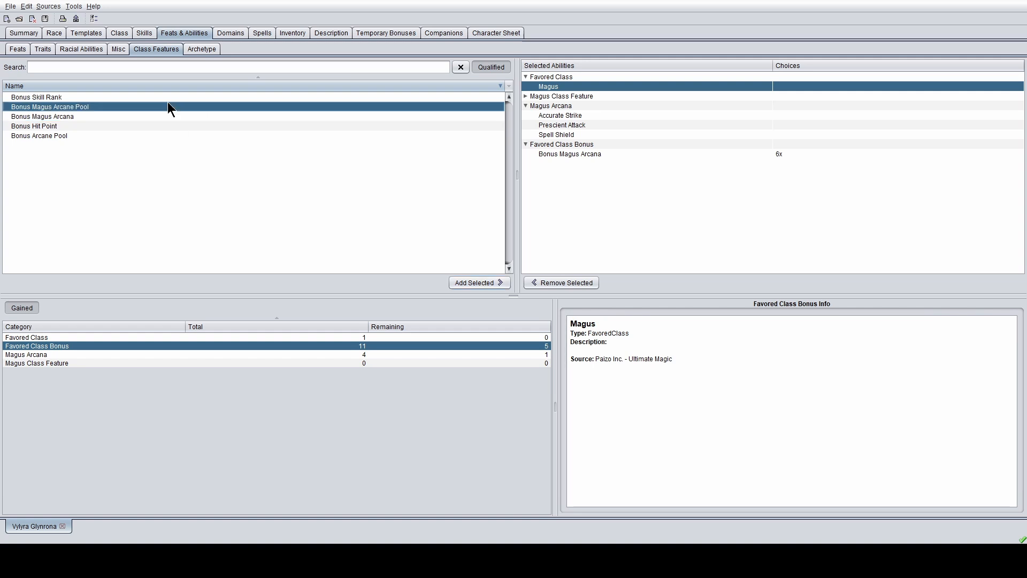
left_click(185, 126)
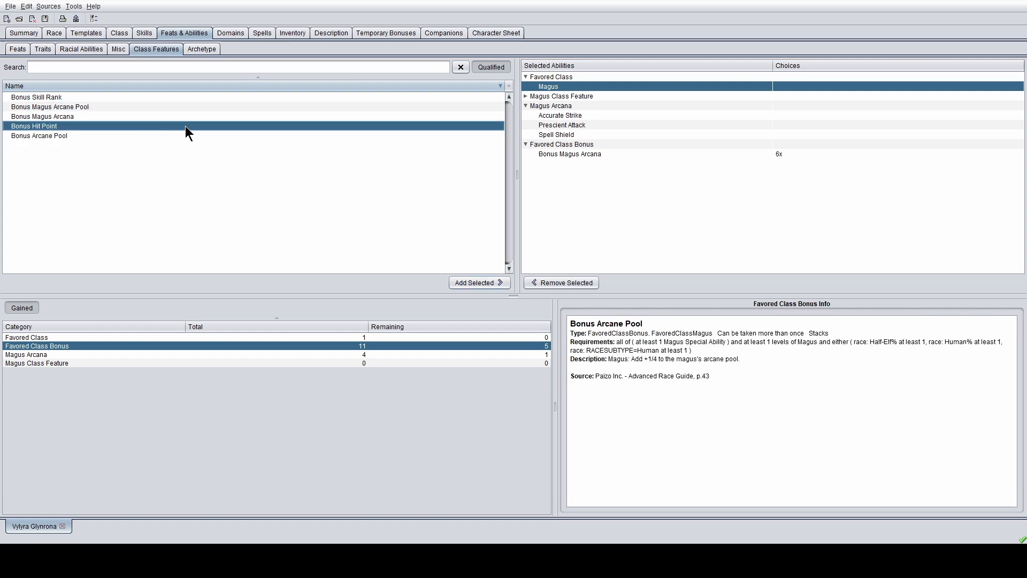
left_click(463, 279)
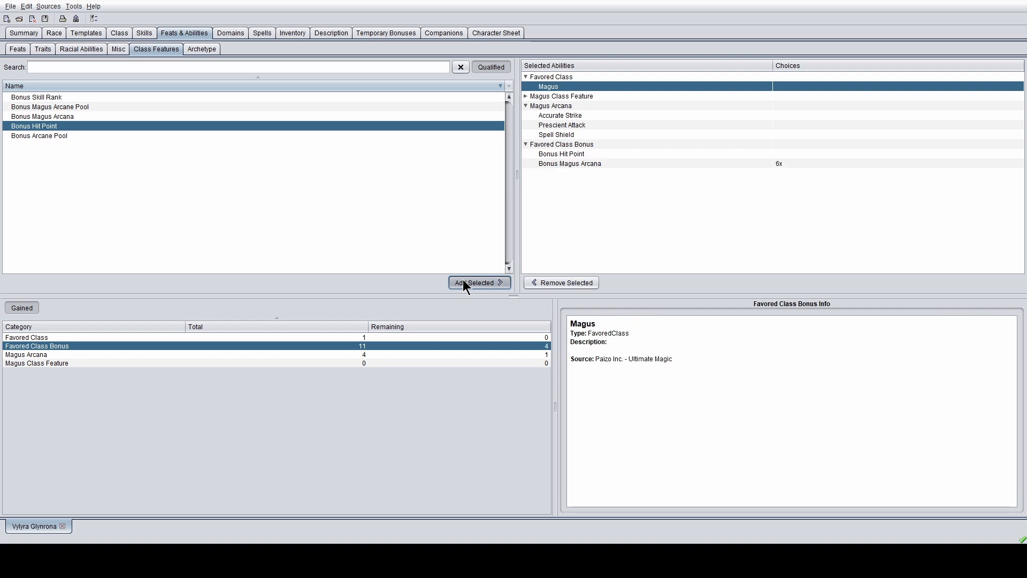
left_click(463, 279)
left_click(463, 282)
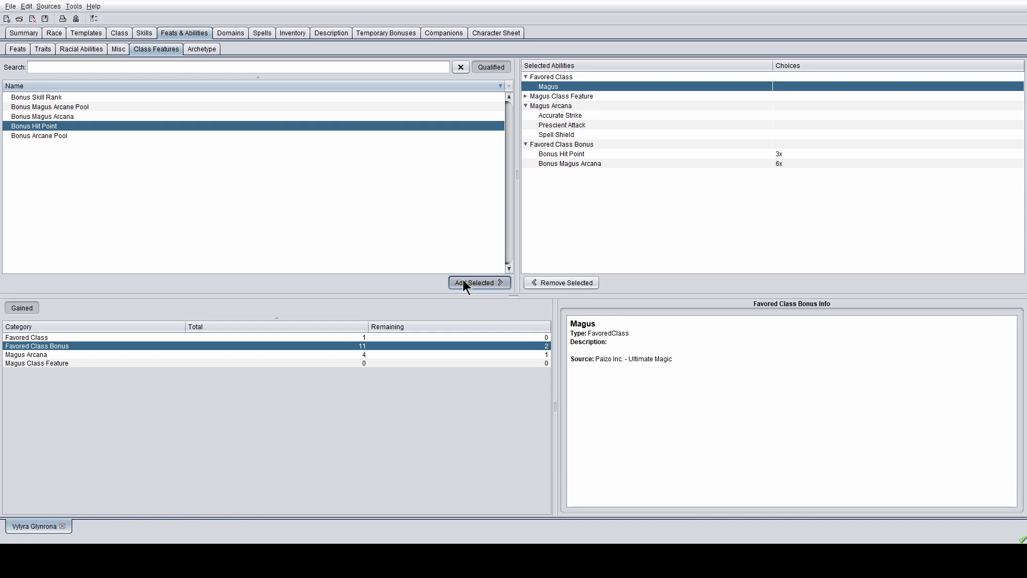
left_click(463, 283)
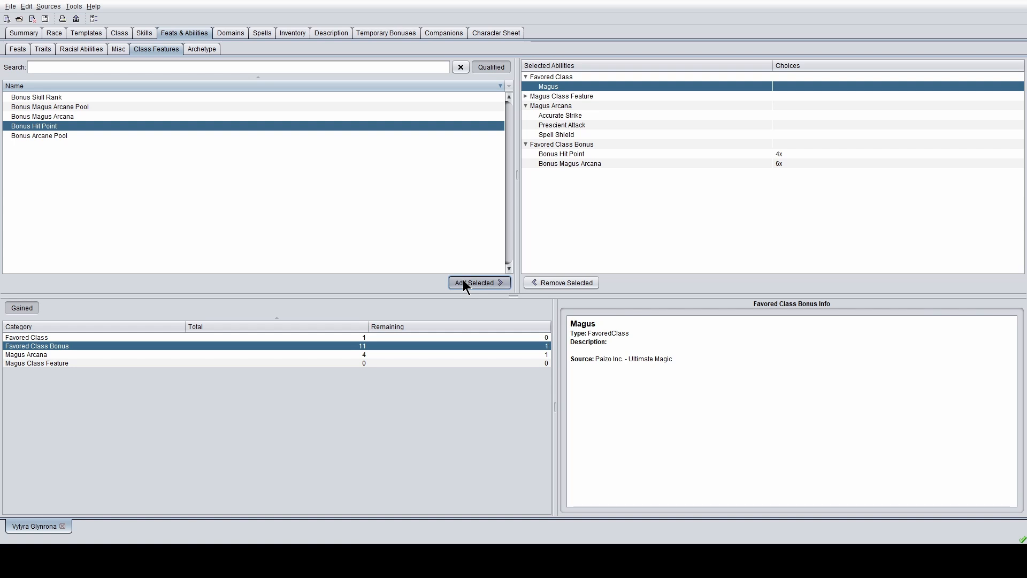
left_click(463, 283)
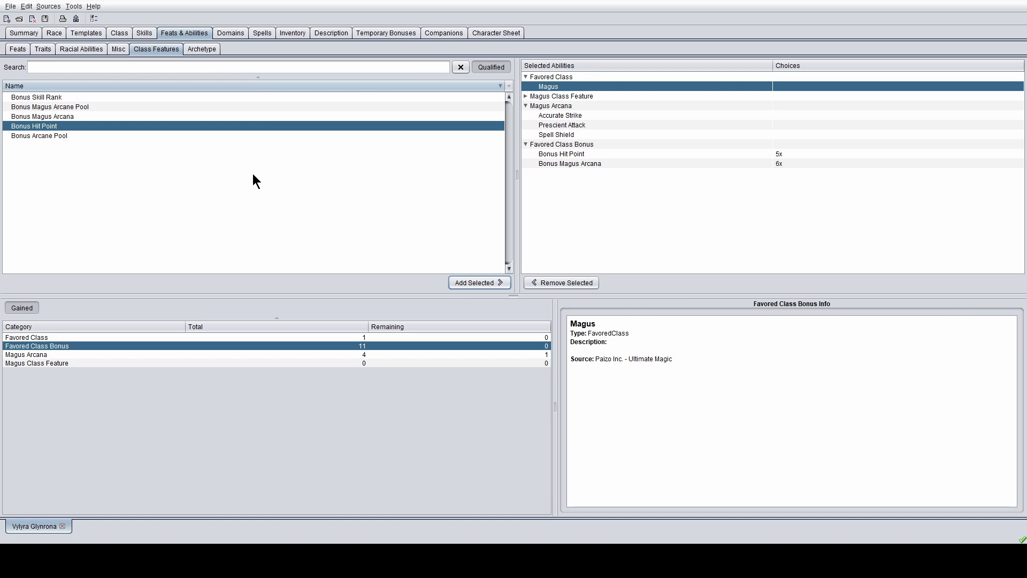
left_click(316, 356)
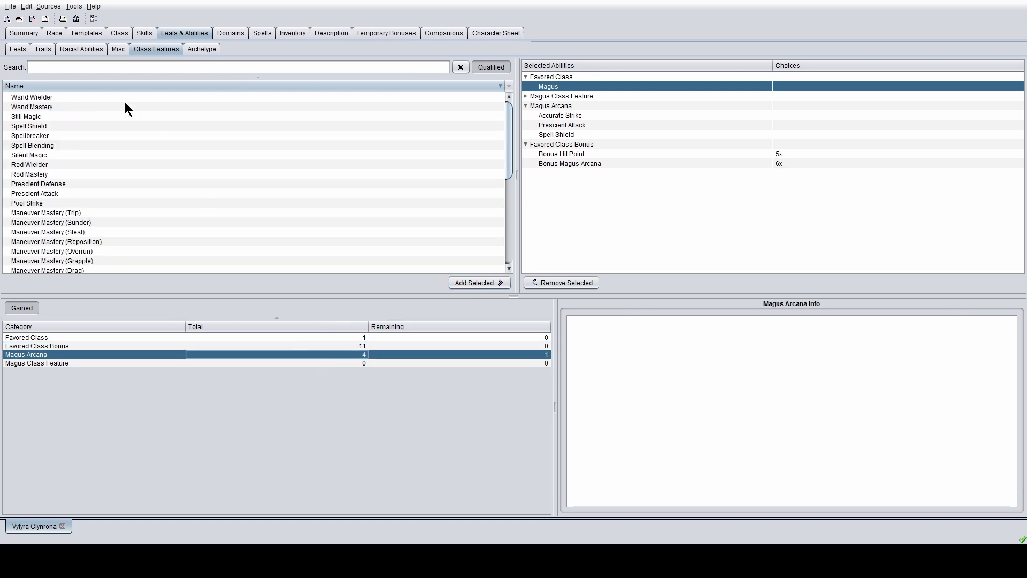
- Find Hasted Assault in the arcana list, review it, and add it as the fourth arcana
scroll(38, 181, "down", 2)
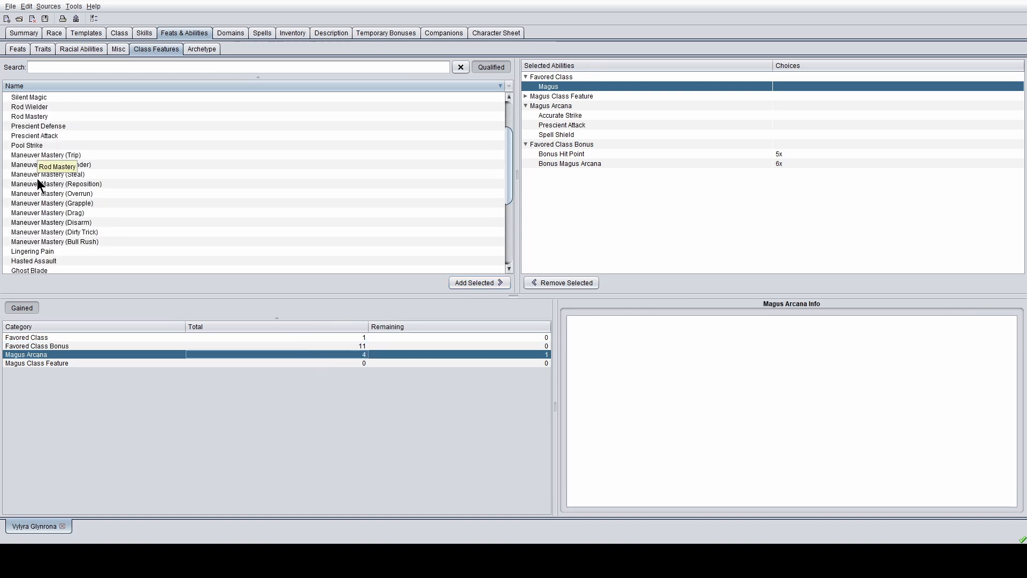
scroll(40, 167, "down", 1)
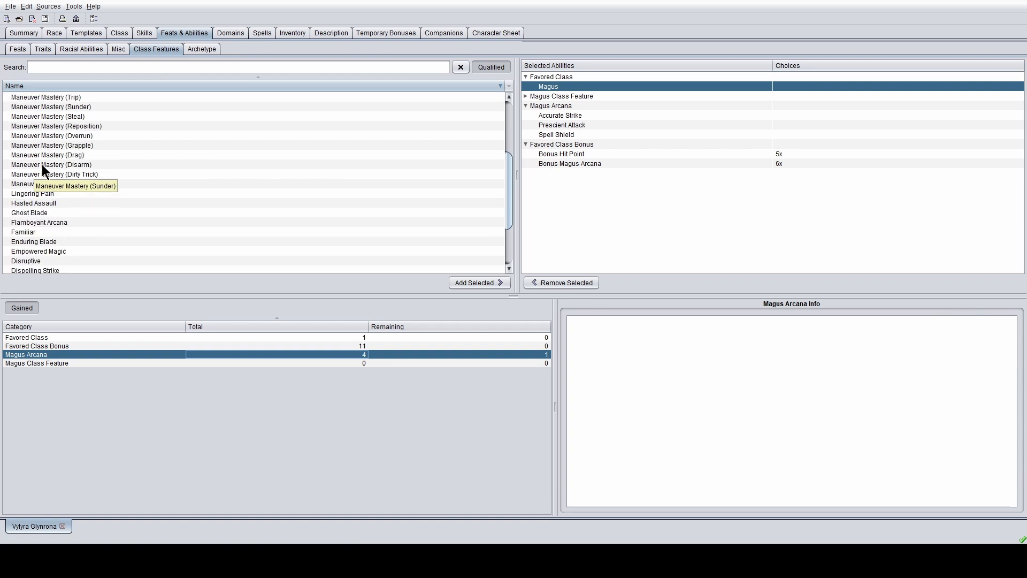
scroll(49, 208, "down", 1)
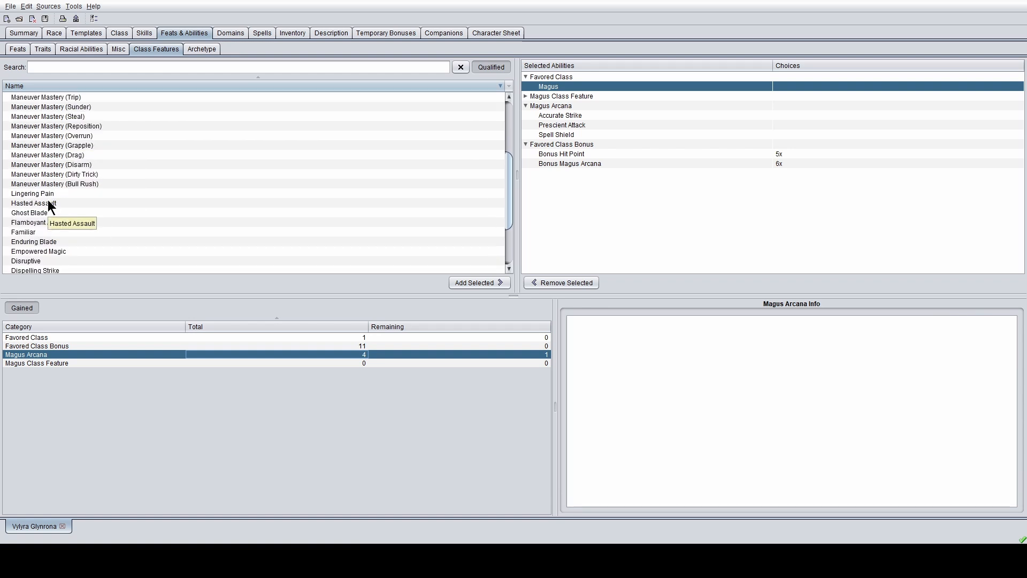
left_click(56, 204)
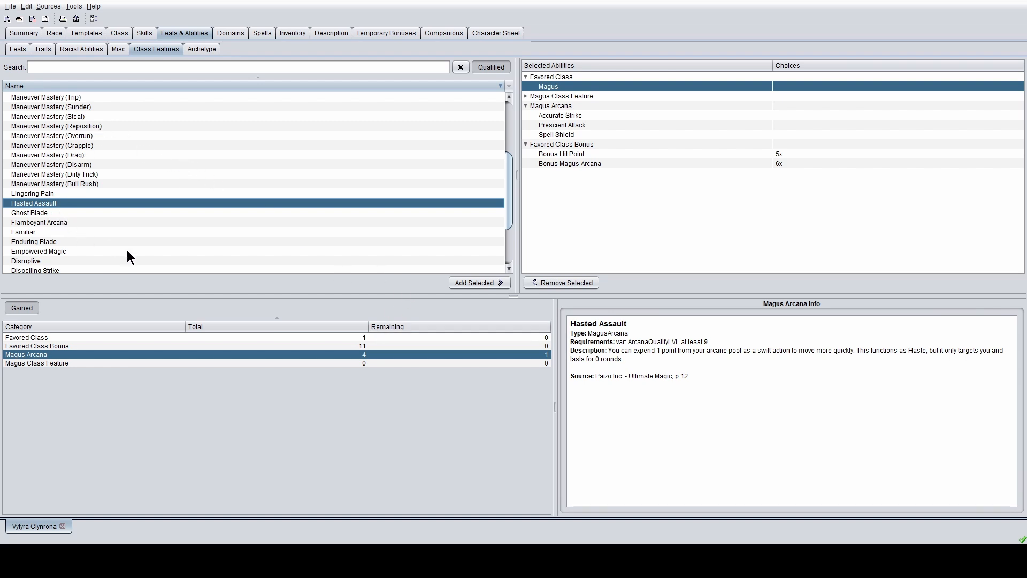
left_click(453, 284)
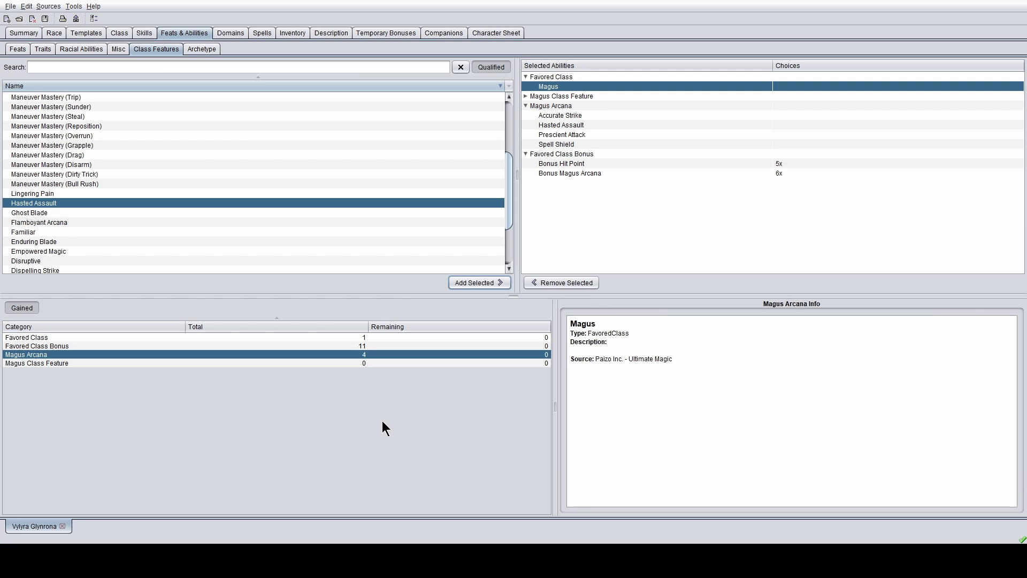
- In the general Feats list, review Toughness and add it to the character
left_click(23, 33)
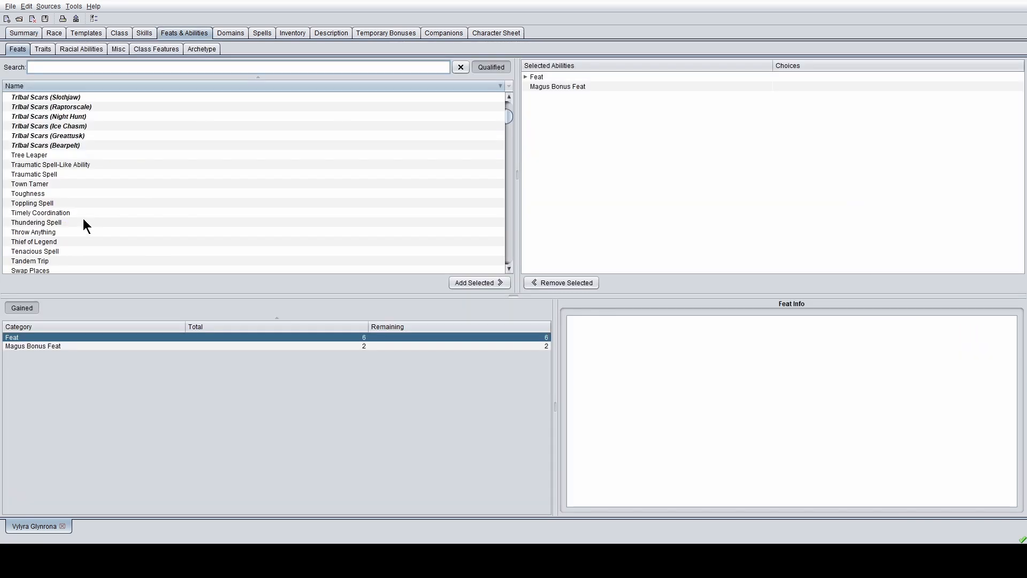
scroll(384, 172, "down", 5)
scroll(308, 162, "up", 3)
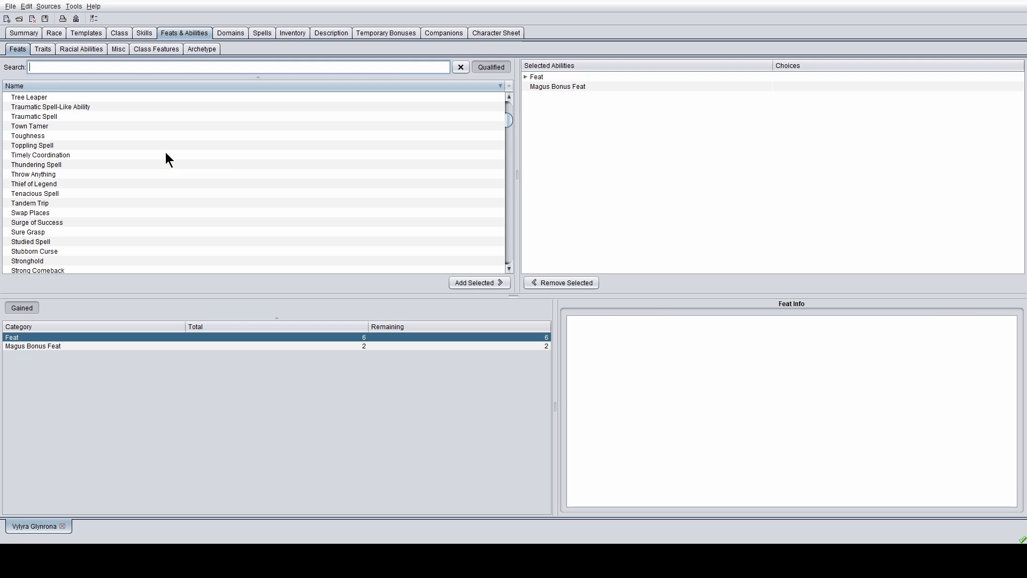
scroll(64, 142, "up", 2)
scroll(71, 145, "down", 2)
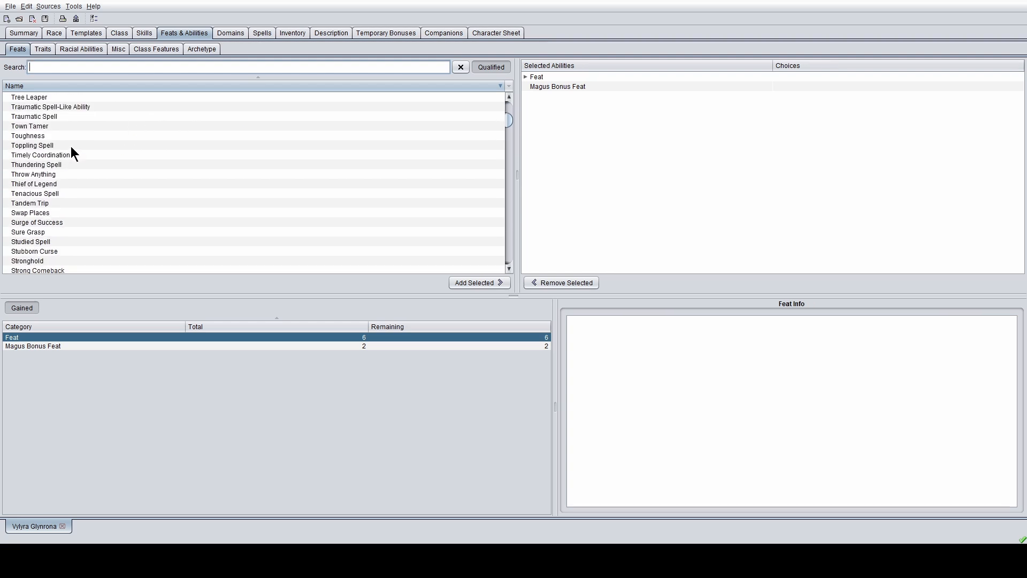
left_click(44, 137)
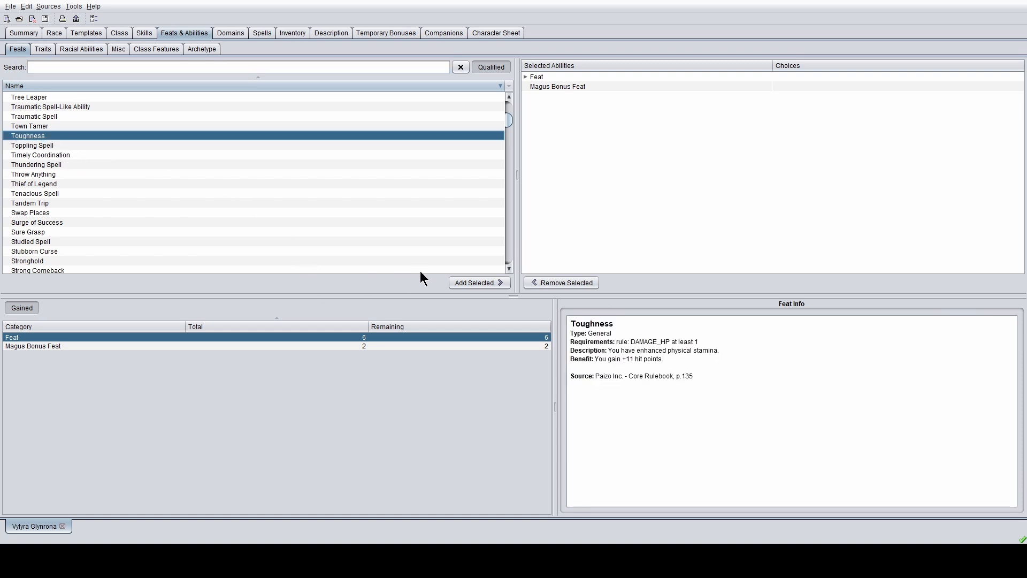
left_click(473, 284)
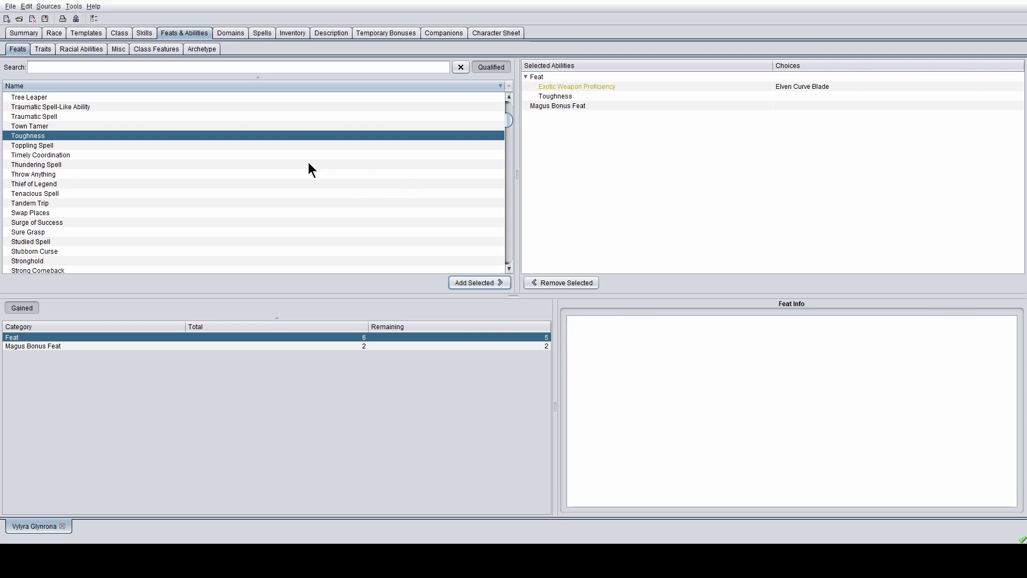
- Scroll through the feats and read the Silent Spell details
scroll(58, 174, "down", 4)
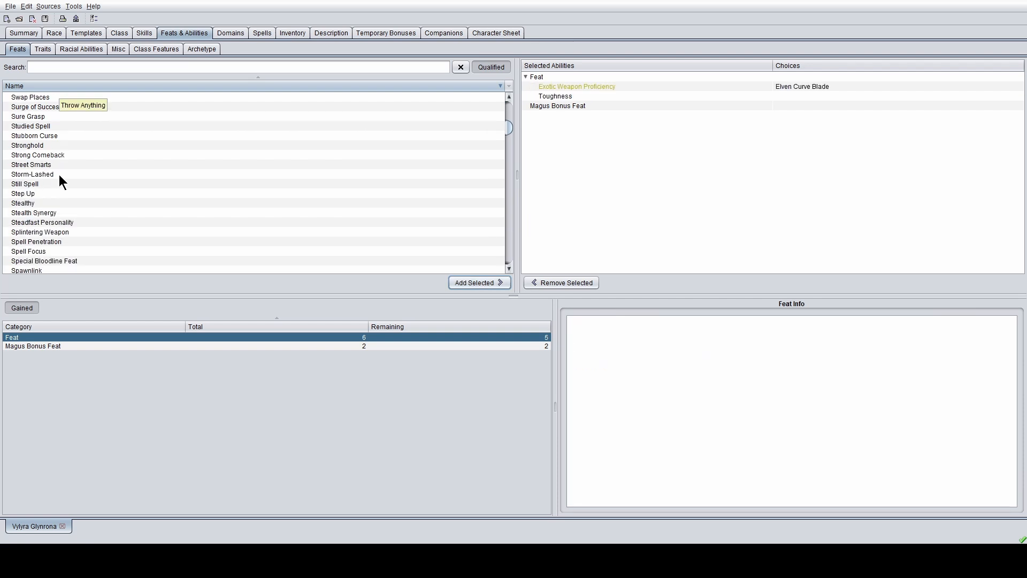
scroll(59, 174, "down", 1)
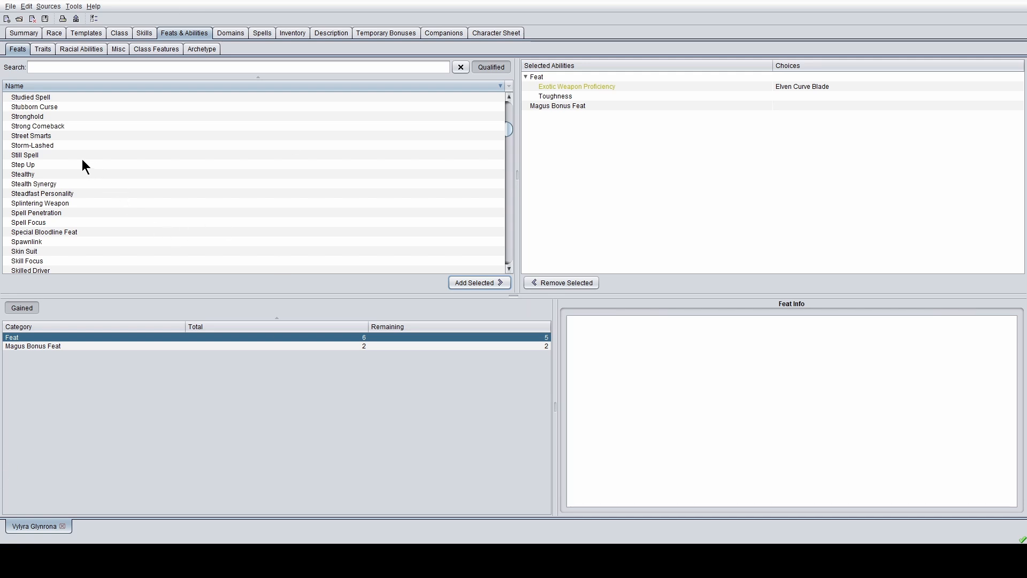
scroll(82, 164, "down", 3)
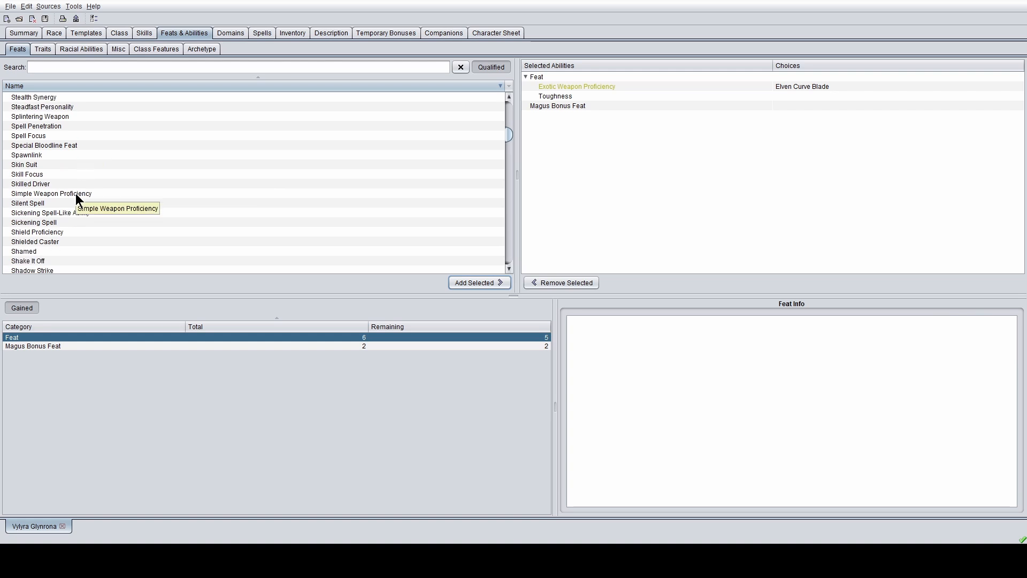
left_click(67, 203)
- Scroll further down the feats and read the Improved Critical feat info
scroll(67, 202, "down", 3)
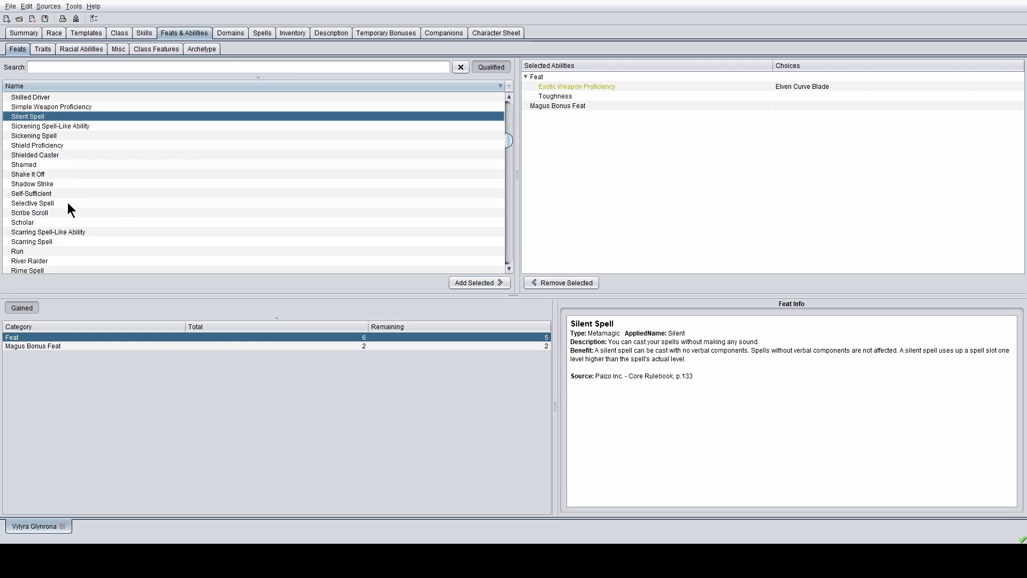
scroll(67, 202, "down", 3)
scroll(67, 202, "down", 6)
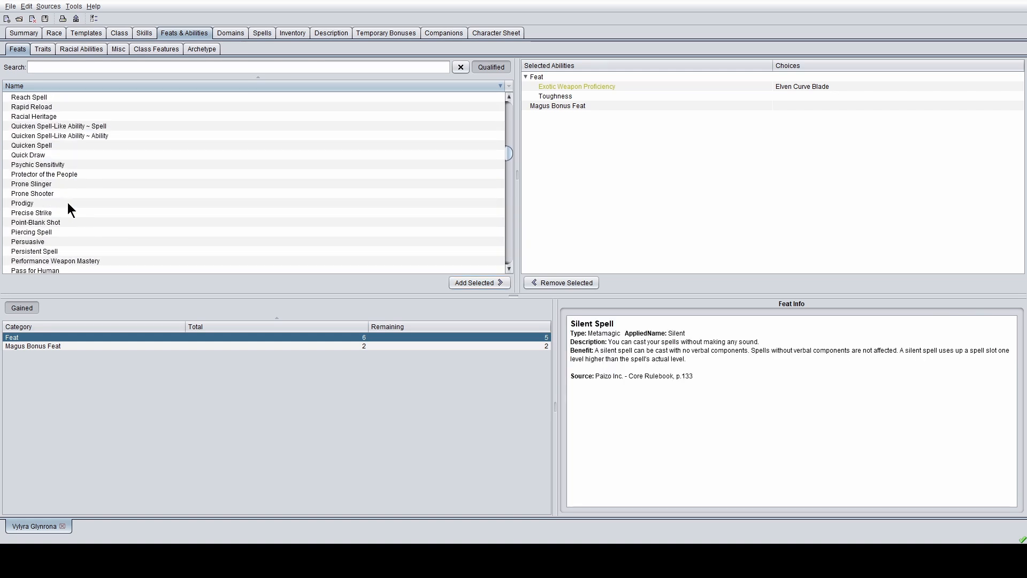
scroll(67, 202, "down", 2)
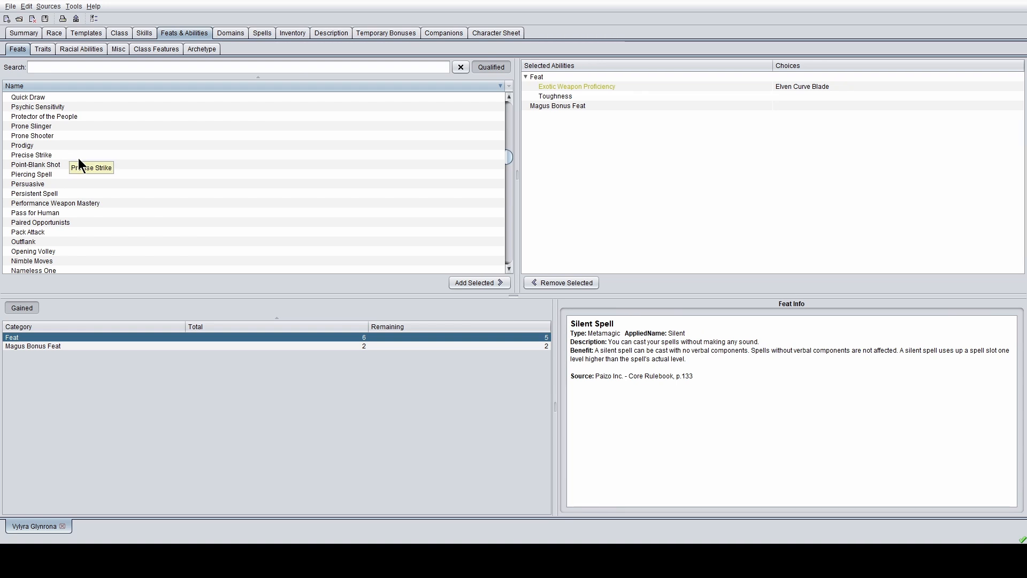
scroll(85, 182, "down", 4)
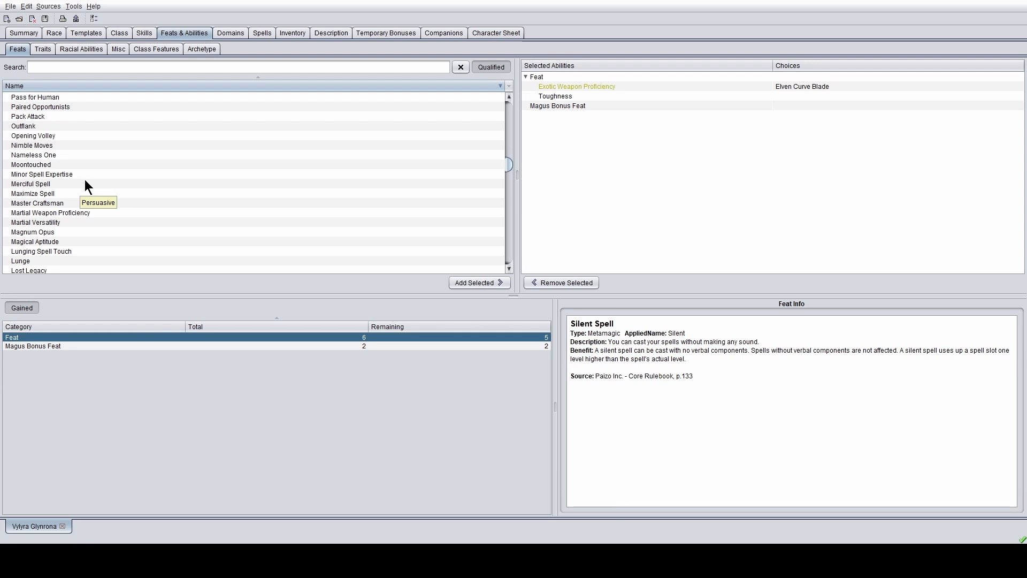
scroll(85, 182, "down", 3)
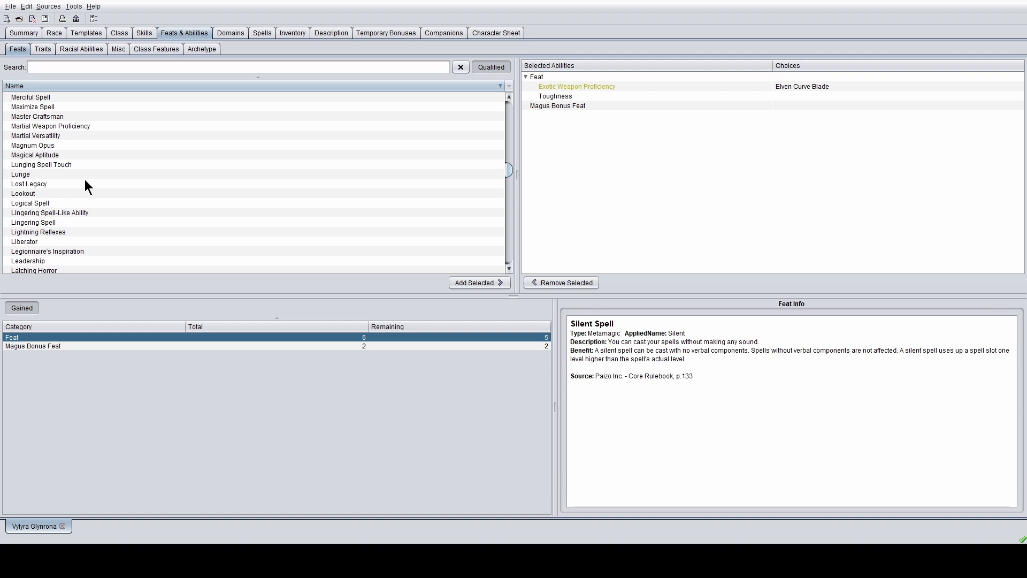
scroll(85, 179, "down", 10)
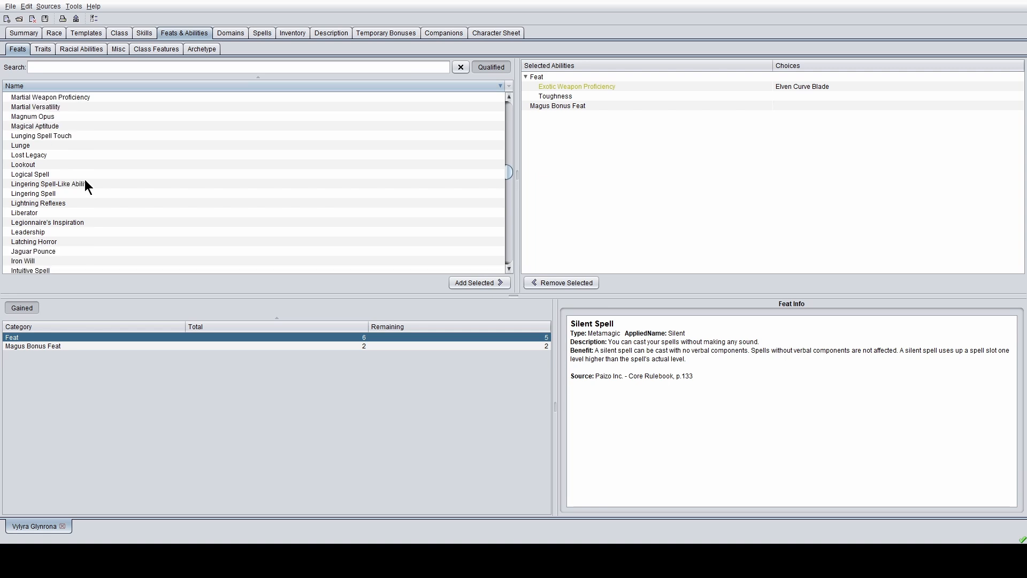
scroll(85, 180, "down", 2)
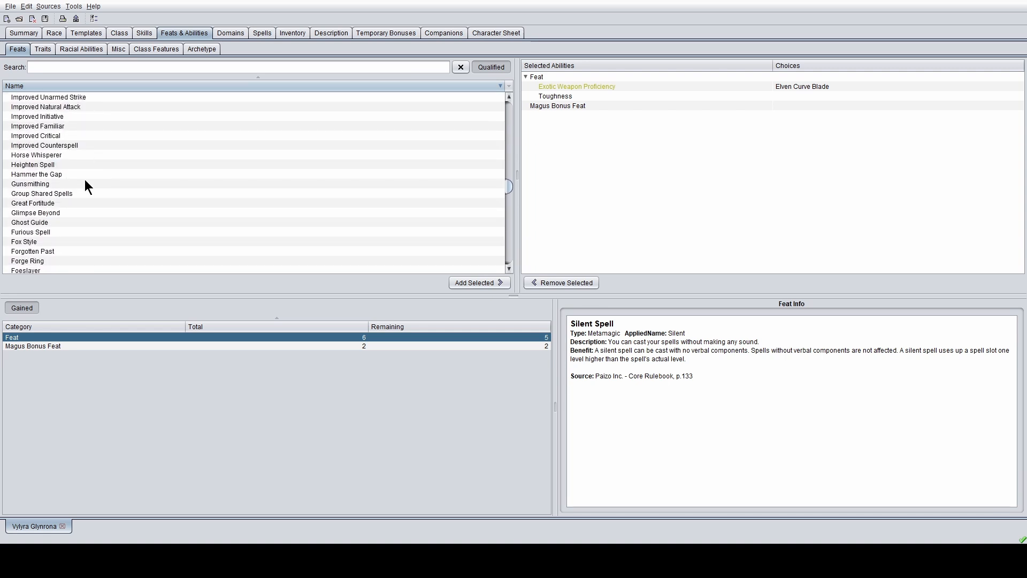
left_click(62, 135)
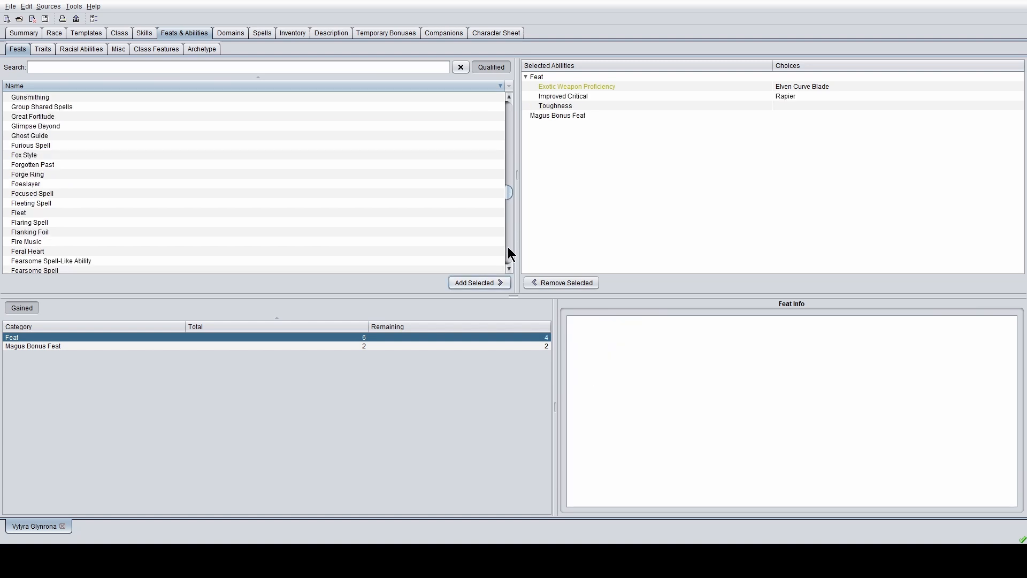
- Find Weapon Finesse in the feats list and add it
scroll(411, 217, "down", 20)
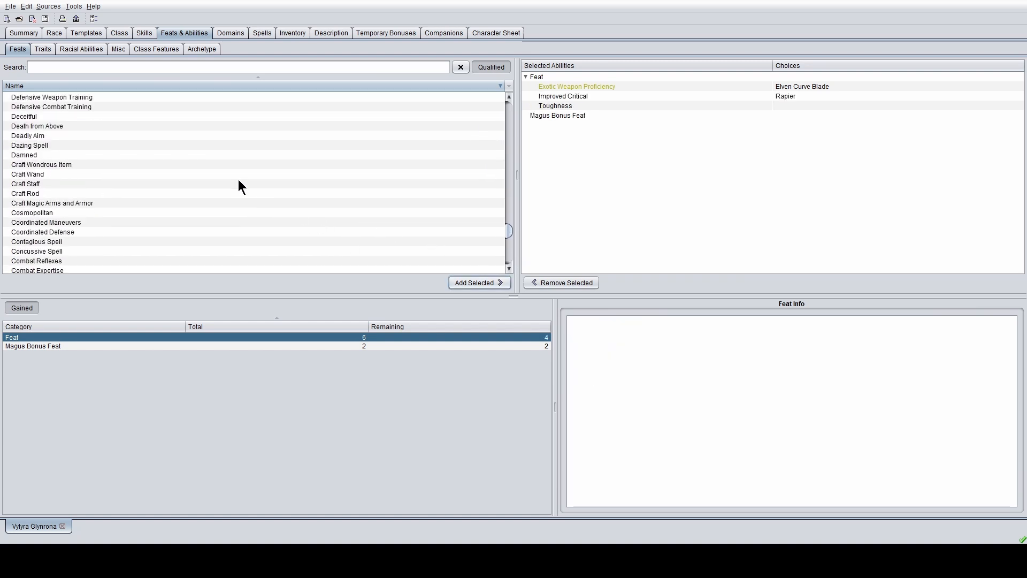
scroll(239, 179, "down", 2)
scroll(238, 178, "up", 15)
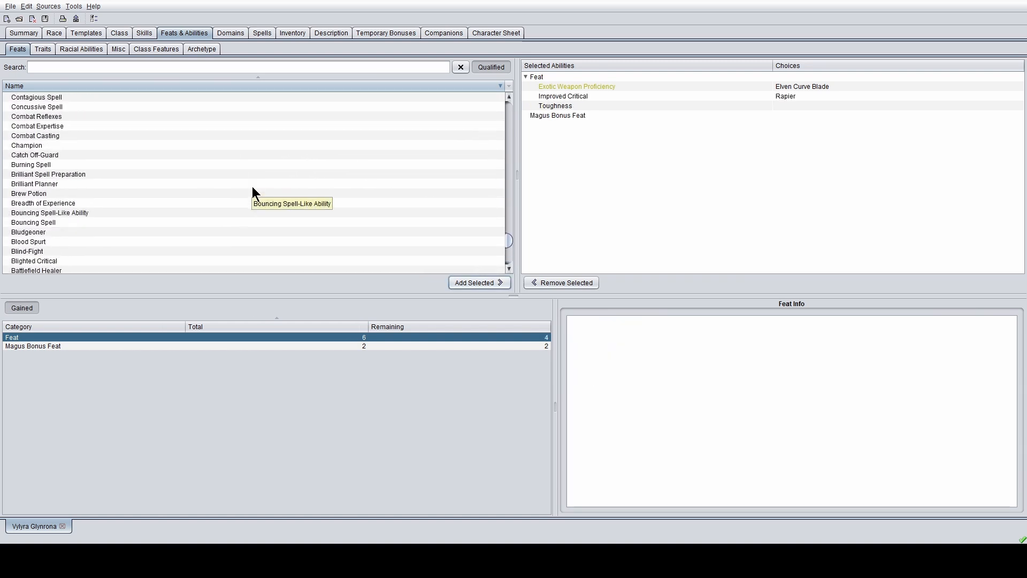
scroll(357, 115, "up", 20)
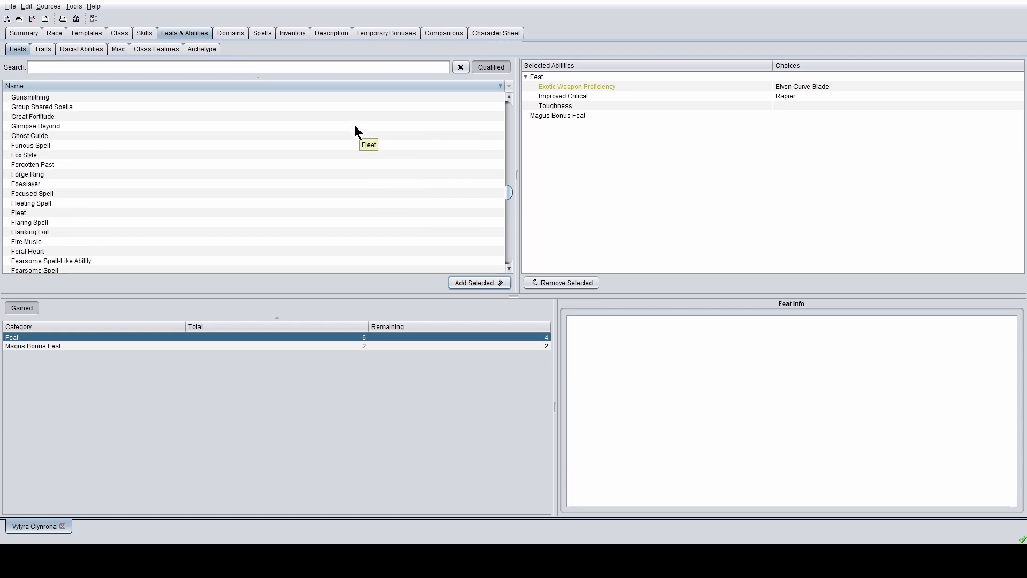
scroll(354, 130, "up", 20)
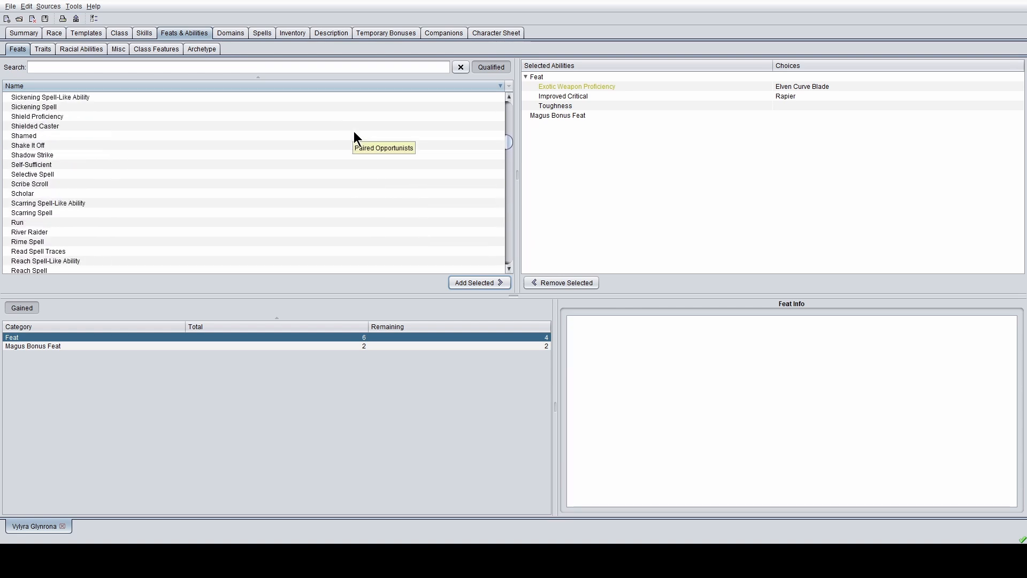
scroll(354, 131, "up", 15)
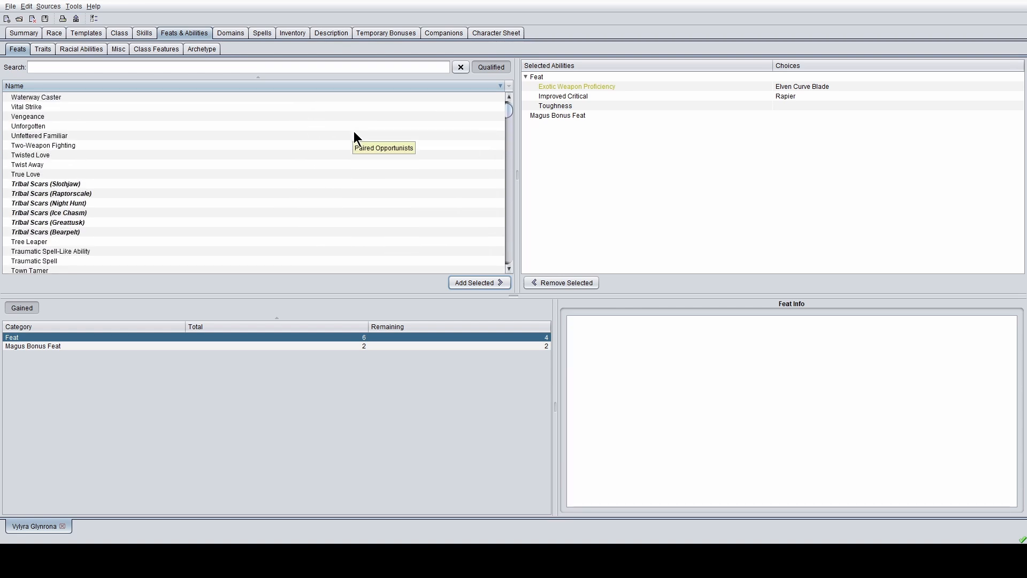
left_click(54, 116)
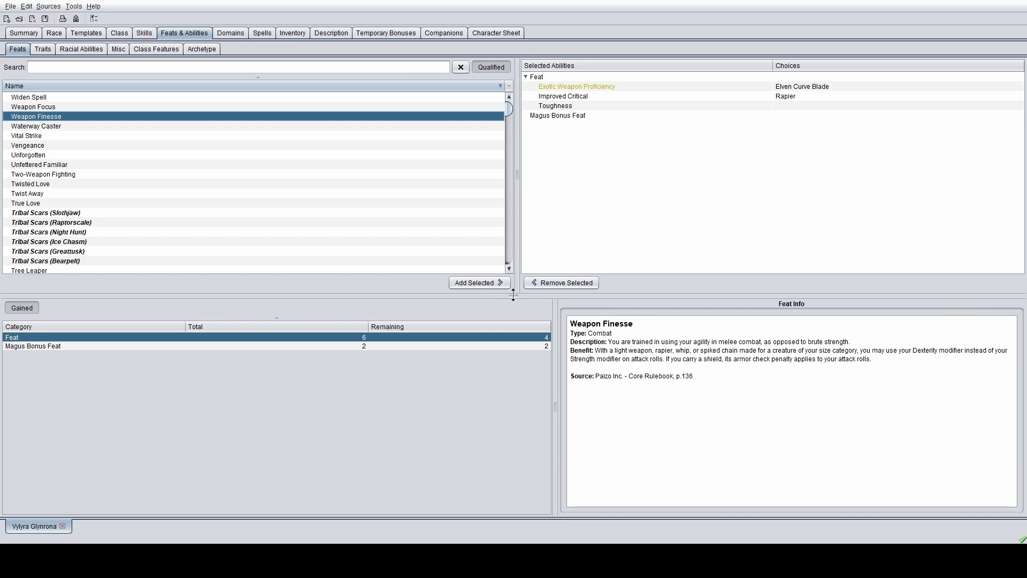
left_click(463, 277)
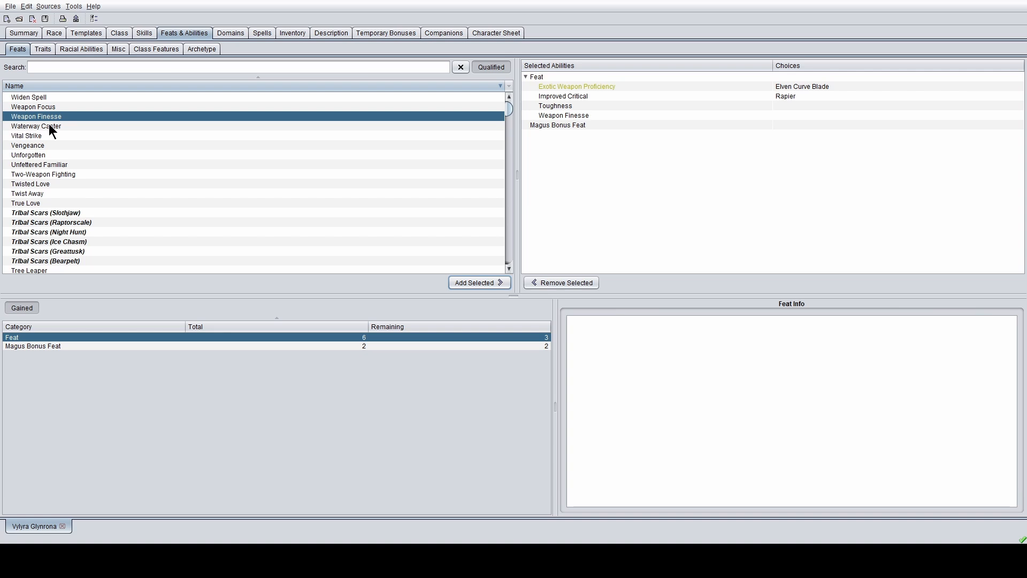
- Add Weapon Focus with Rapier as the chosen weapon
left_click(52, 107)
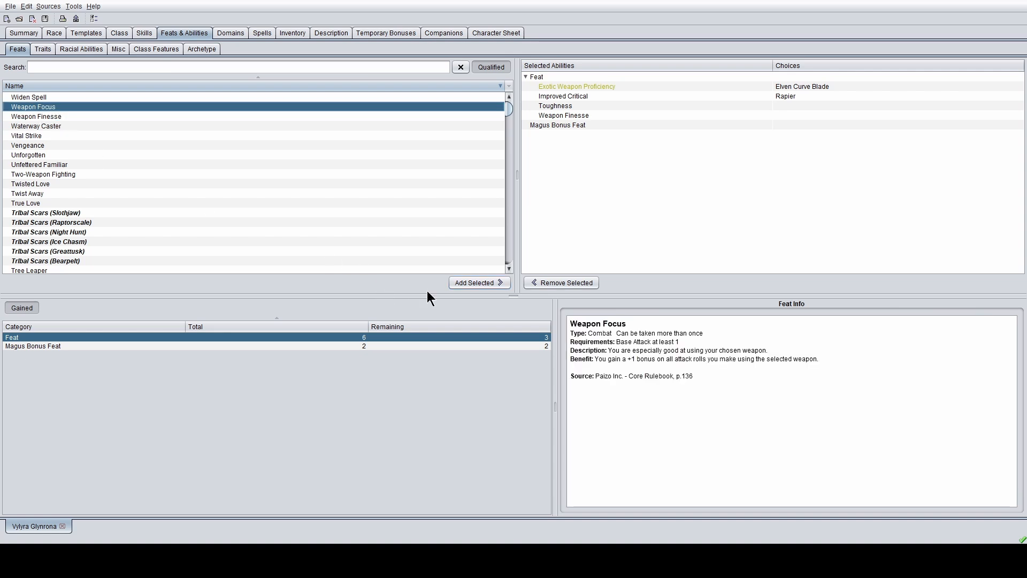
left_click(465, 282)
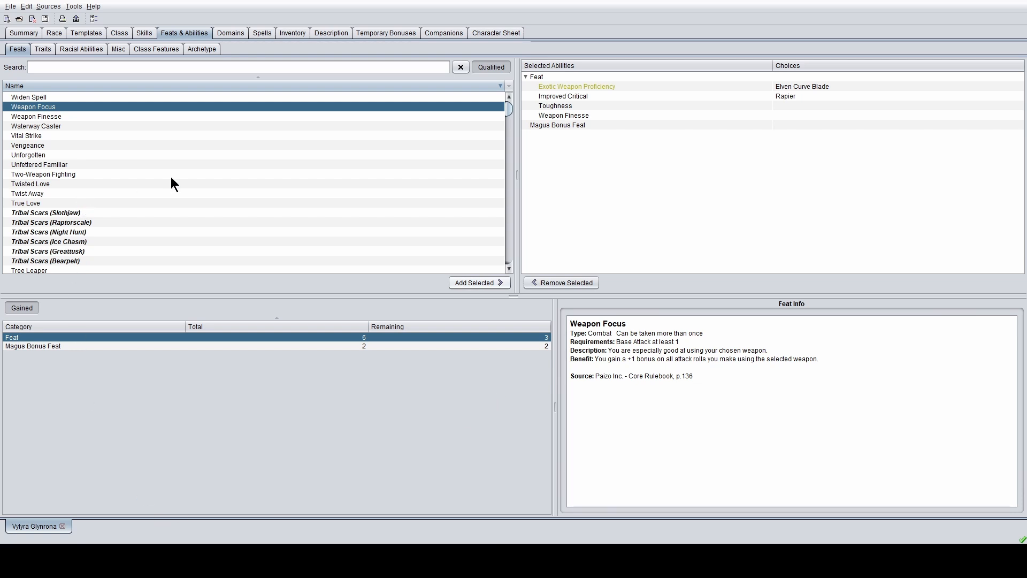
scroll(171, 178, "down", 5)
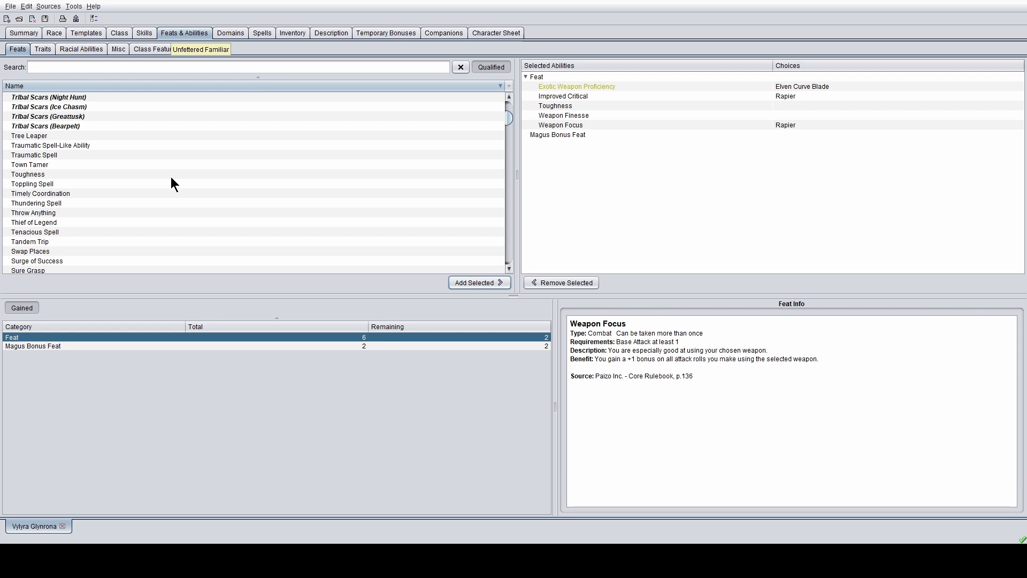
- Browse the feats list and read the Vital Strike details
scroll(110, 159, "down", 10)
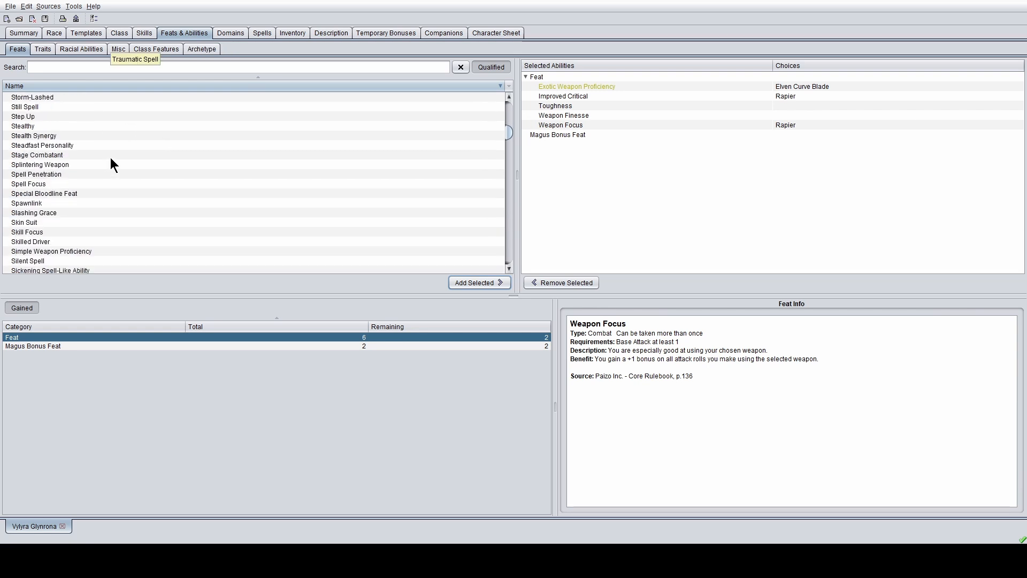
scroll(111, 159, "down", 4)
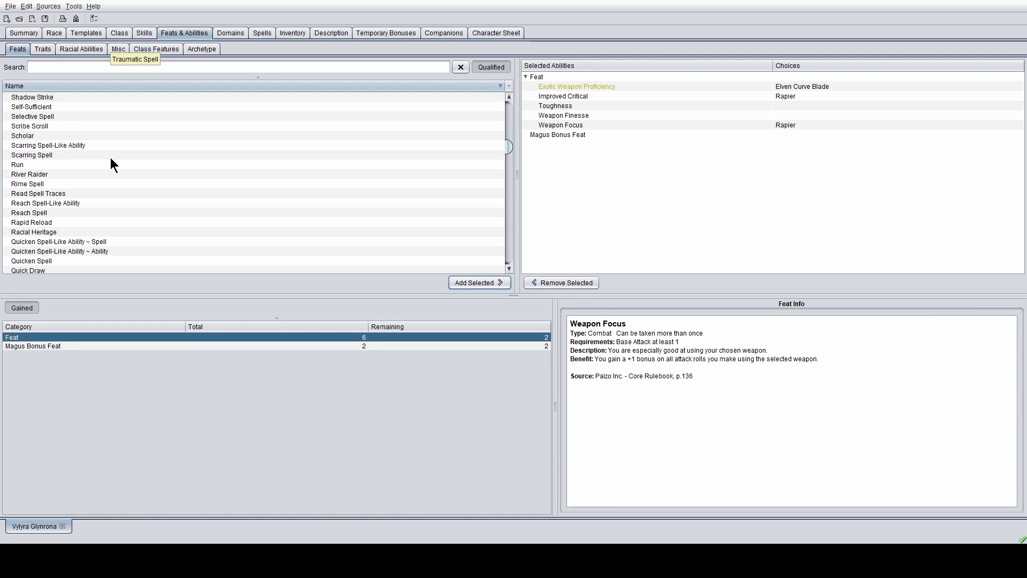
scroll(111, 158, "down", 5)
scroll(110, 159, "up", 9)
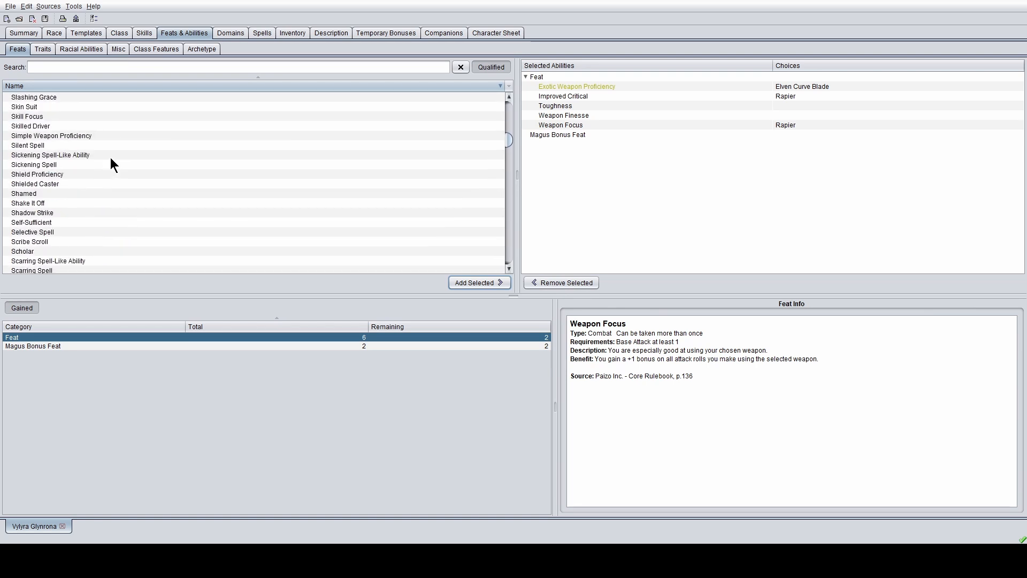
scroll(111, 164, "up", 4)
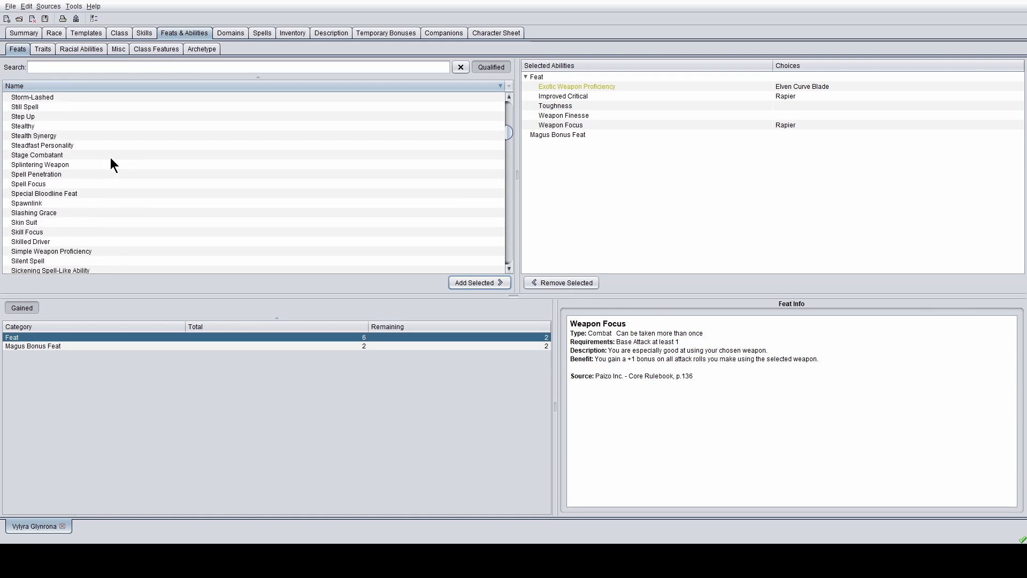
scroll(110, 157, "up", 8)
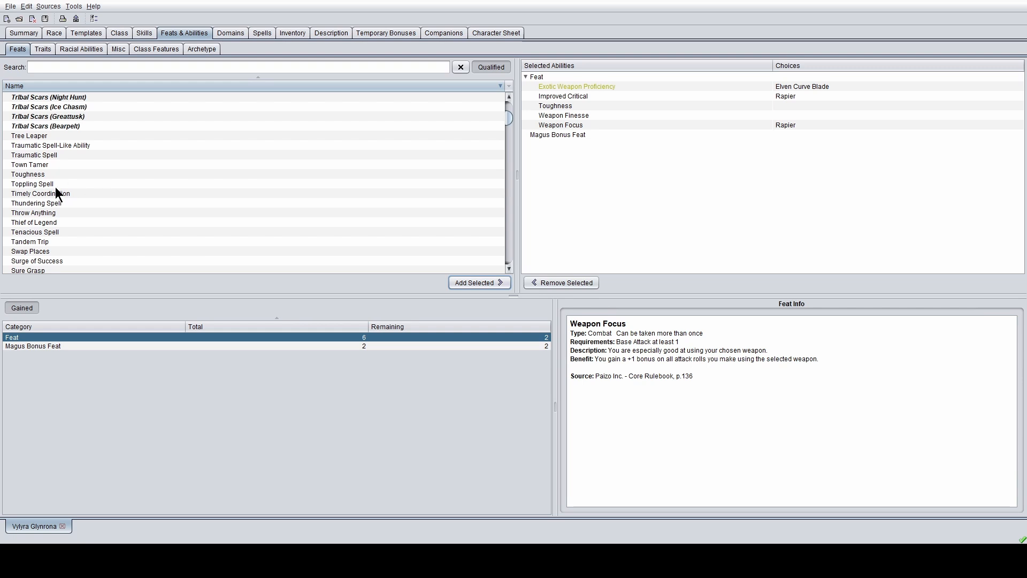
scroll(47, 174, "down", 3)
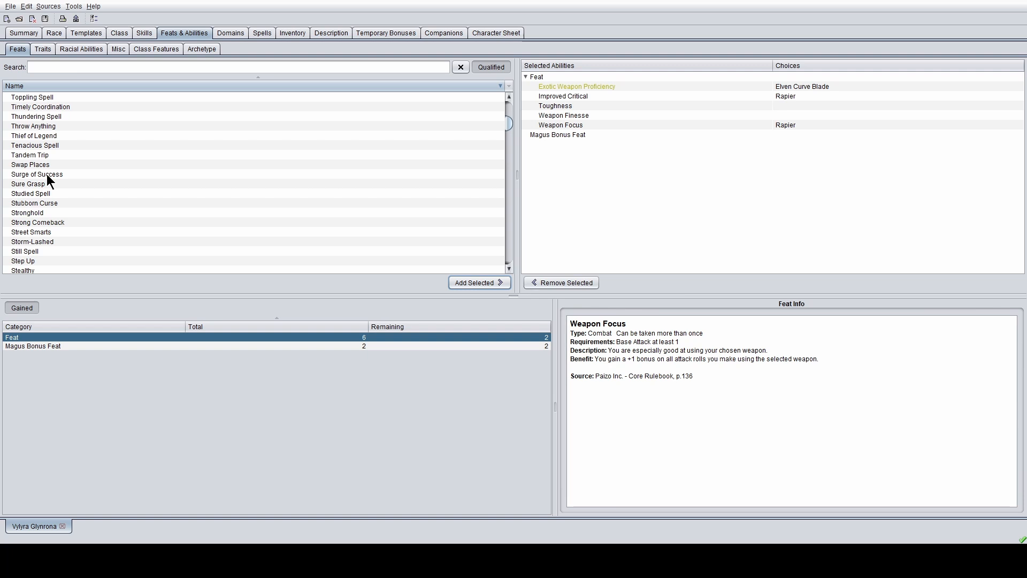
scroll(47, 175, "down", 10)
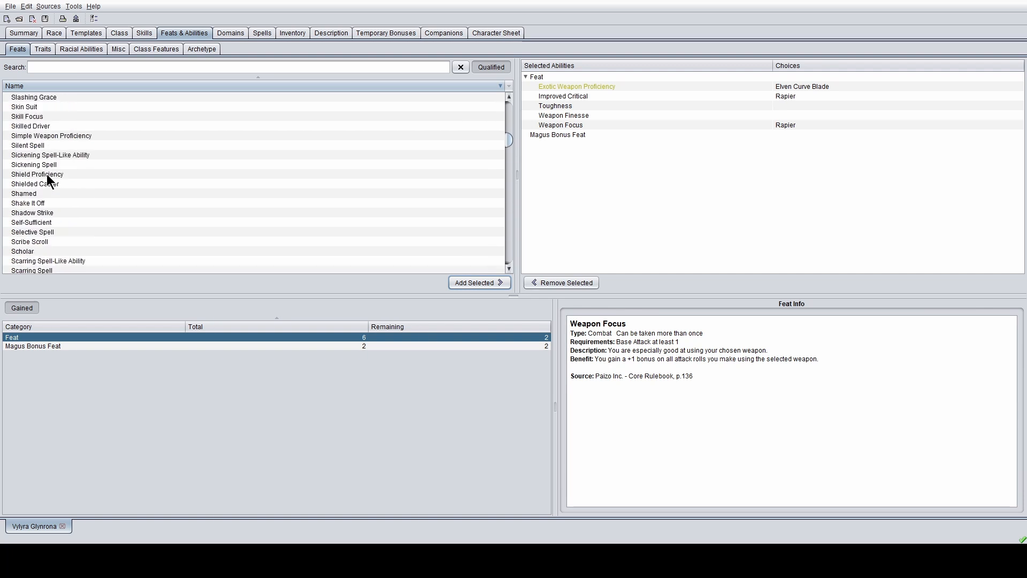
scroll(47, 174, "down", 4)
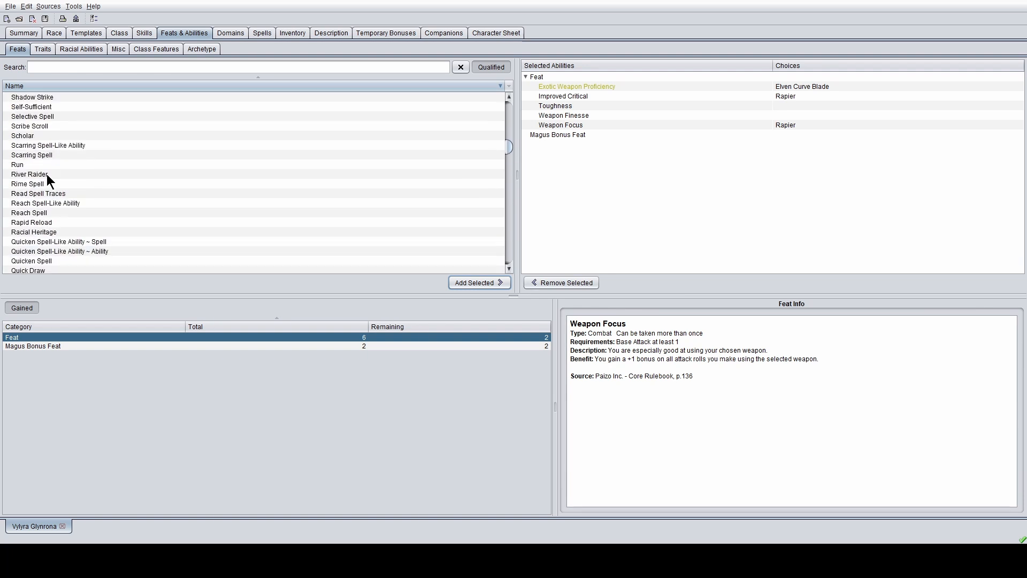
scroll(43, 172, "up", 13)
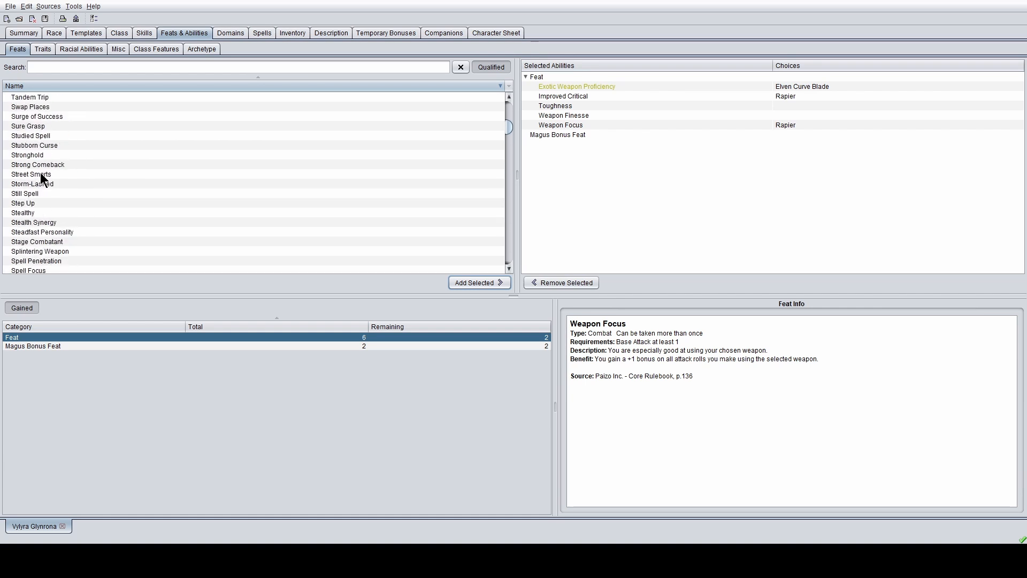
scroll(40, 173, "up", 10)
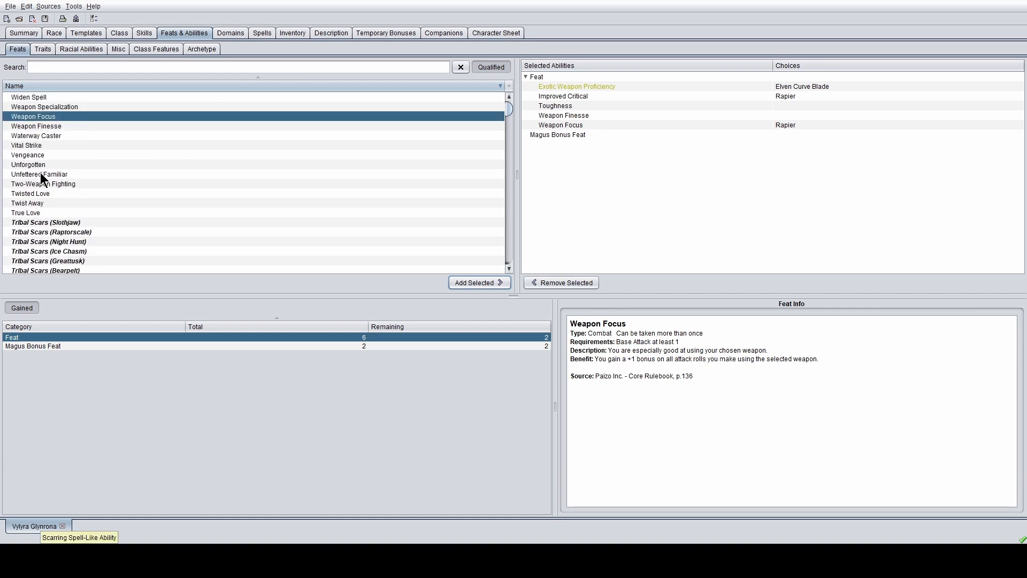
scroll(47, 161, "down", 1)
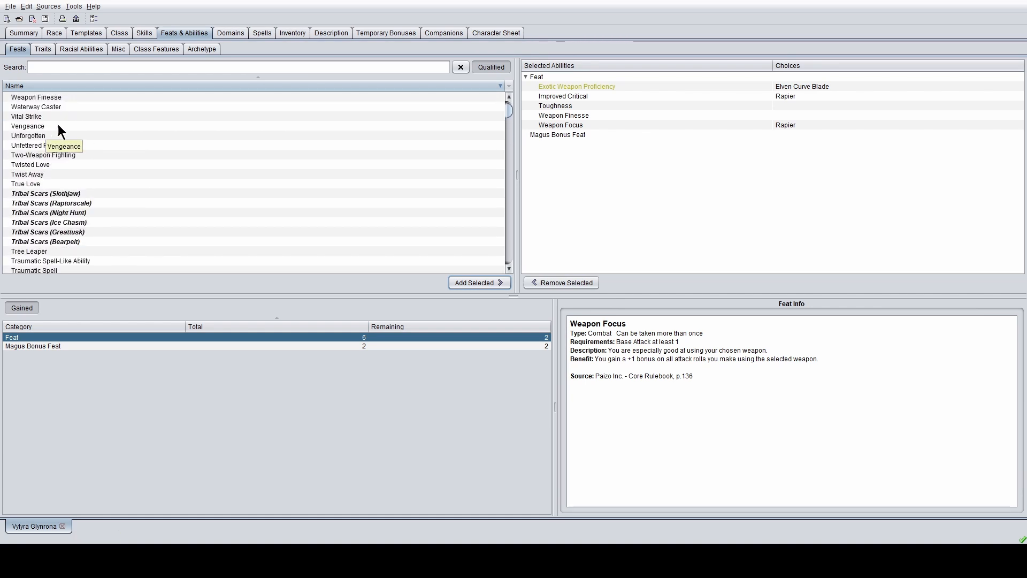
left_click(73, 116)
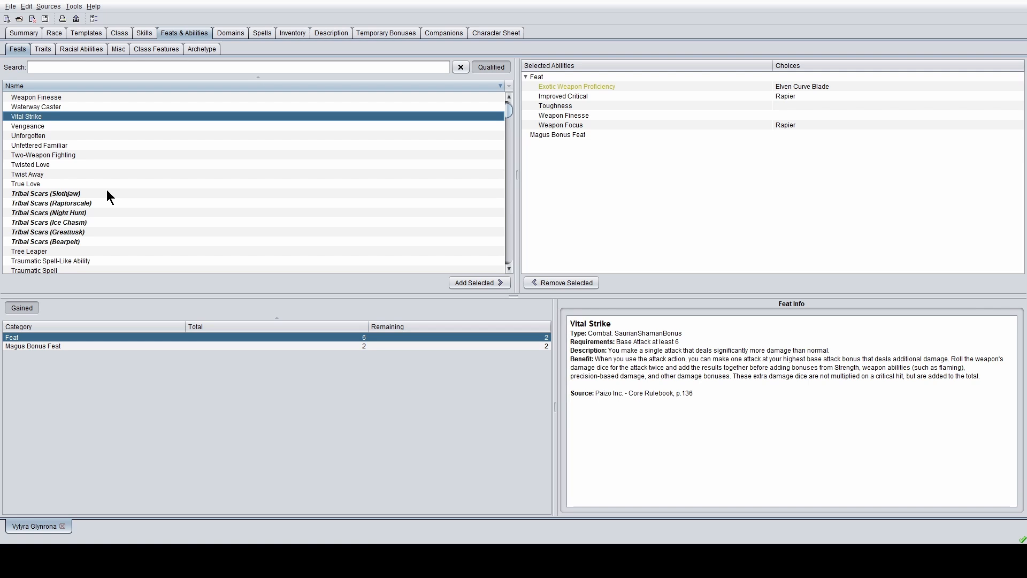
- Scroll down and read the Spell Focus feat info
scroll(107, 189, "down", 15)
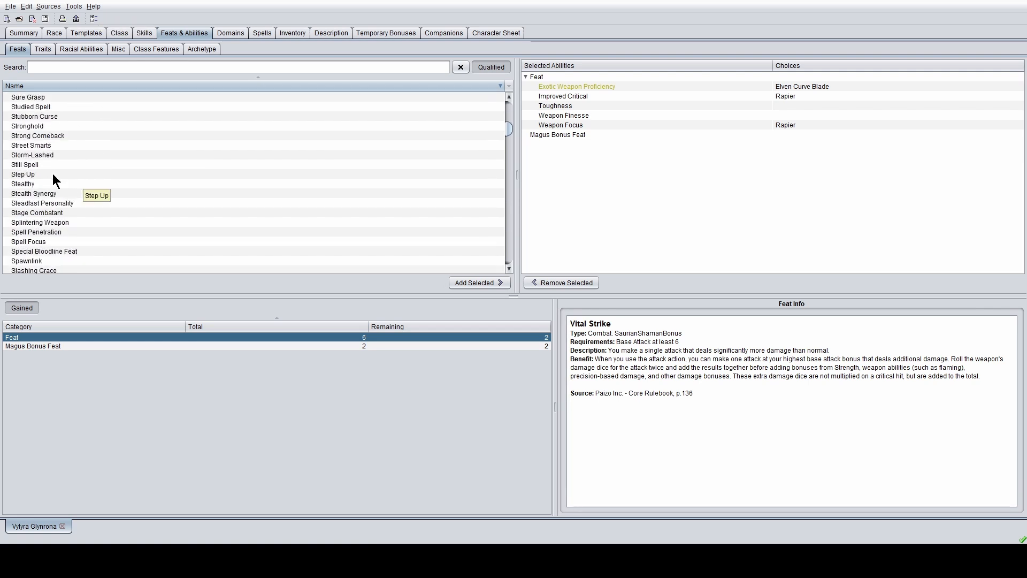
scroll(41, 166, "down", 1)
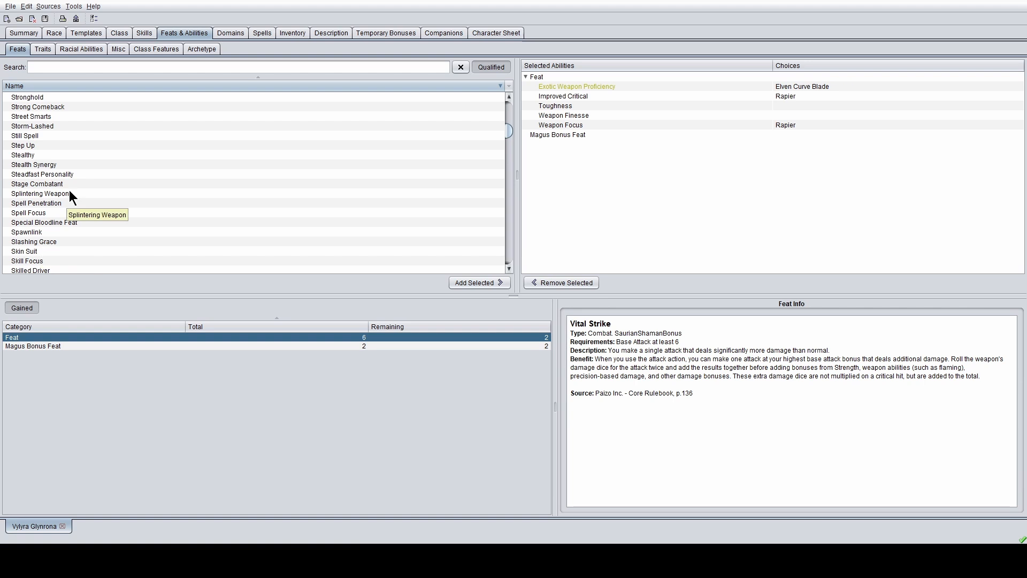
left_click(63, 214)
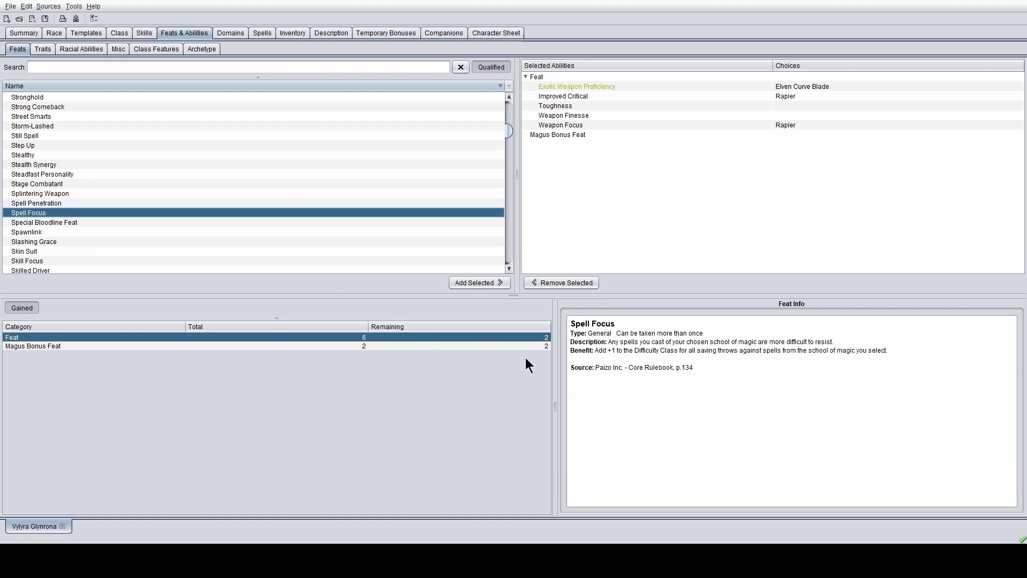
- Add Spell Focus (Evocation), then find and add Quicken Spell
left_click(474, 284)
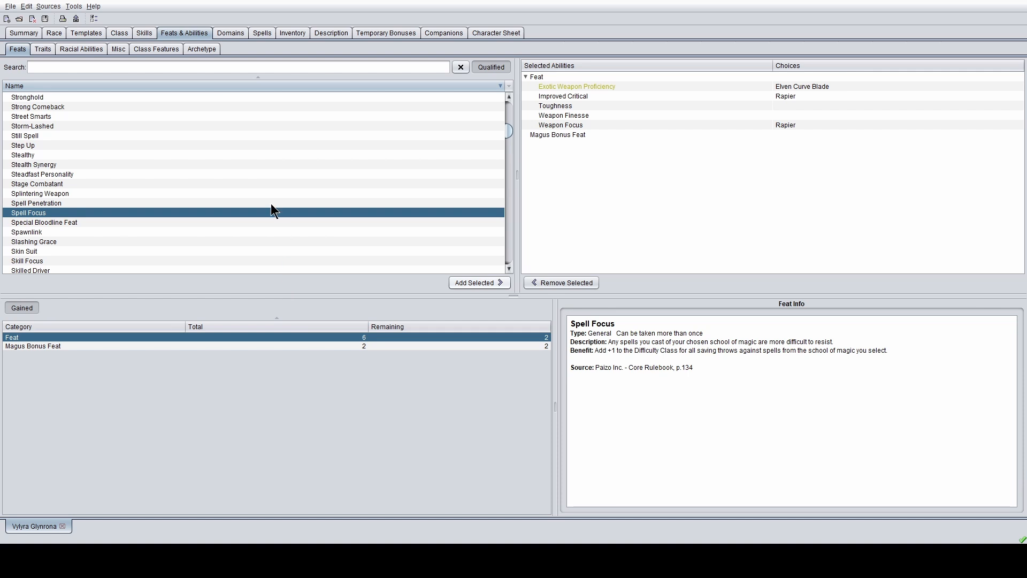
scroll(254, 207, "down", 2)
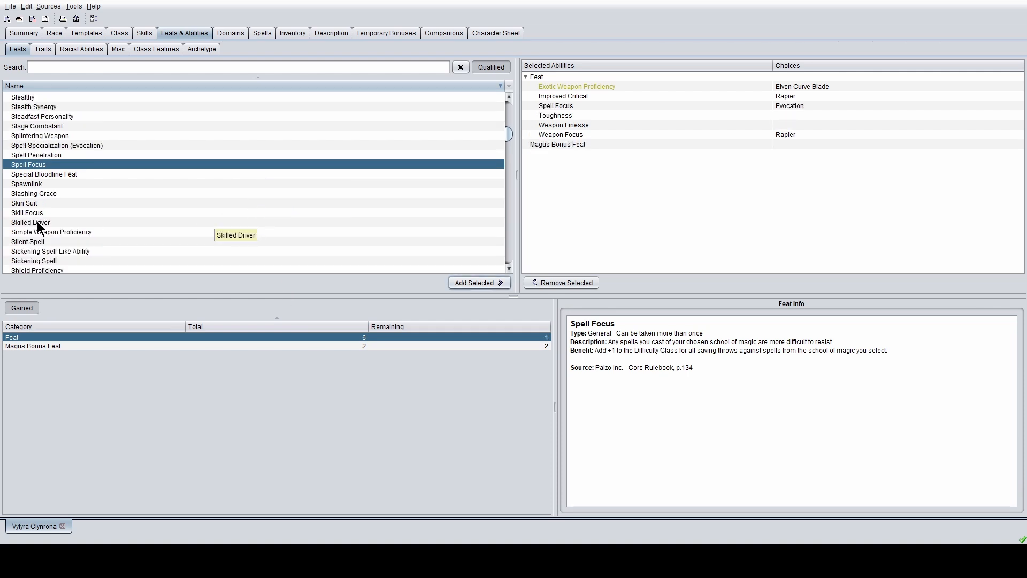
scroll(37, 222, "down", 3)
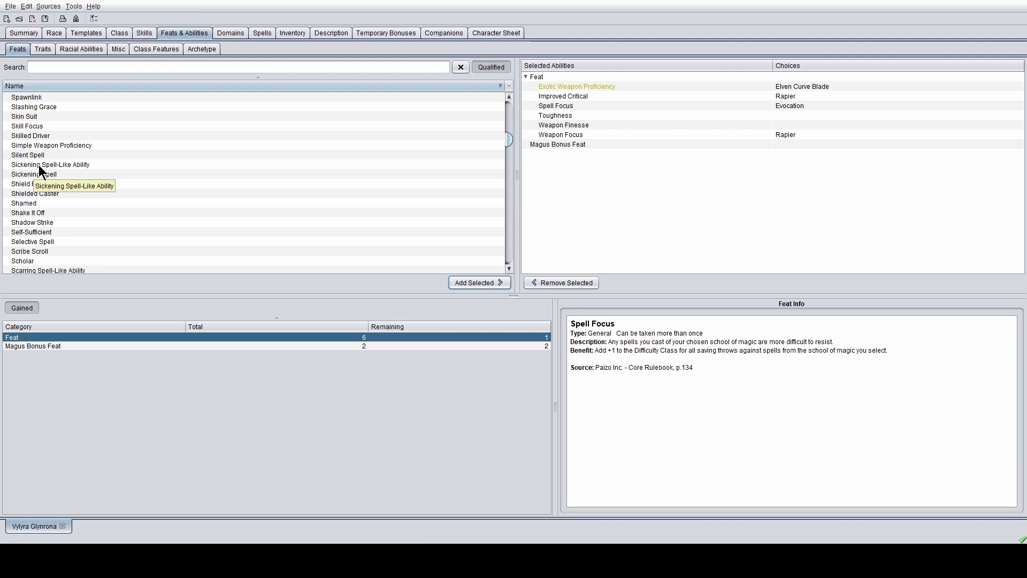
scroll(40, 165, "down", 2)
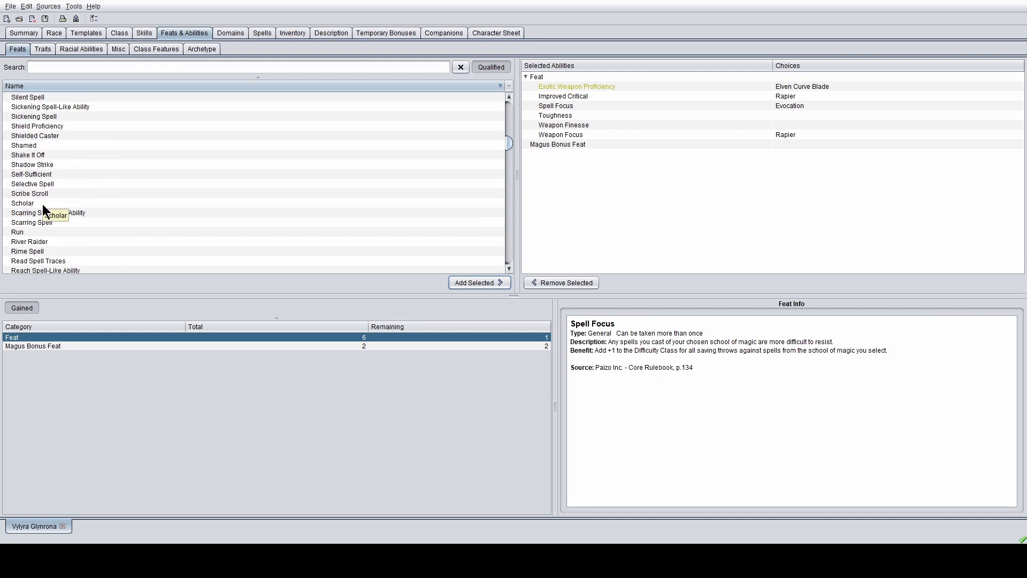
scroll(43, 203, "down", 3)
scroll(43, 204, "down", 1)
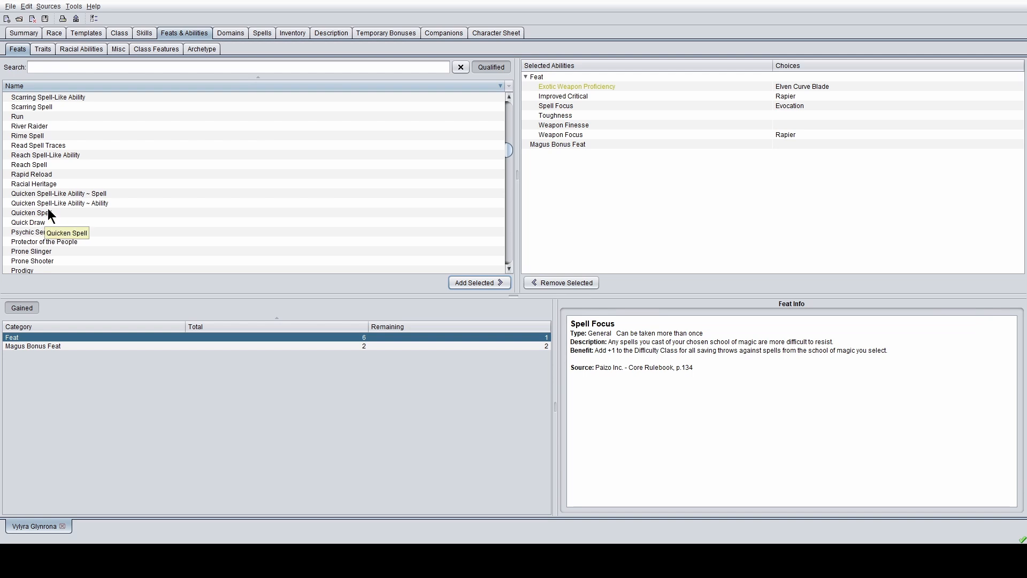
left_click(48, 213)
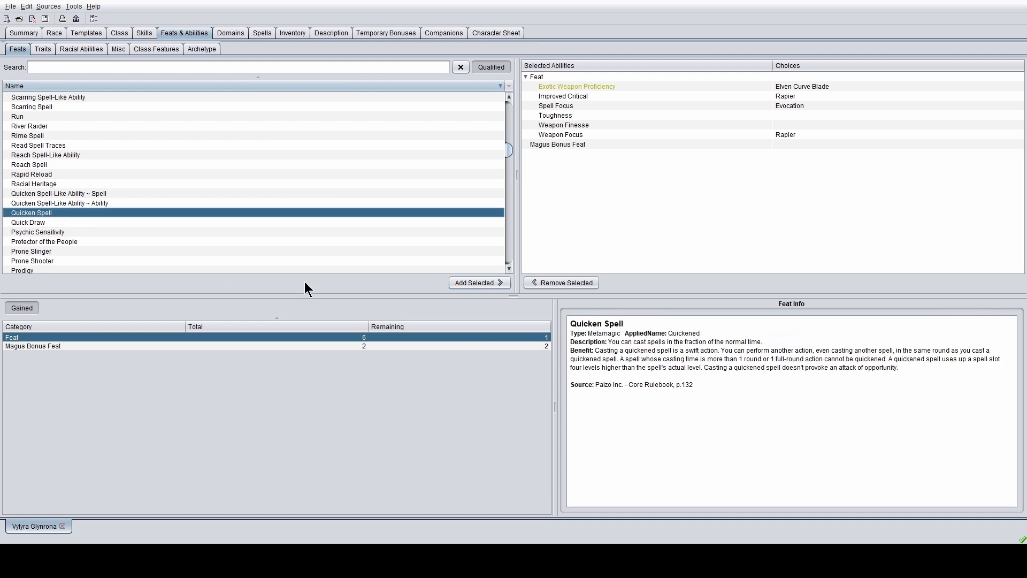
left_click(480, 281)
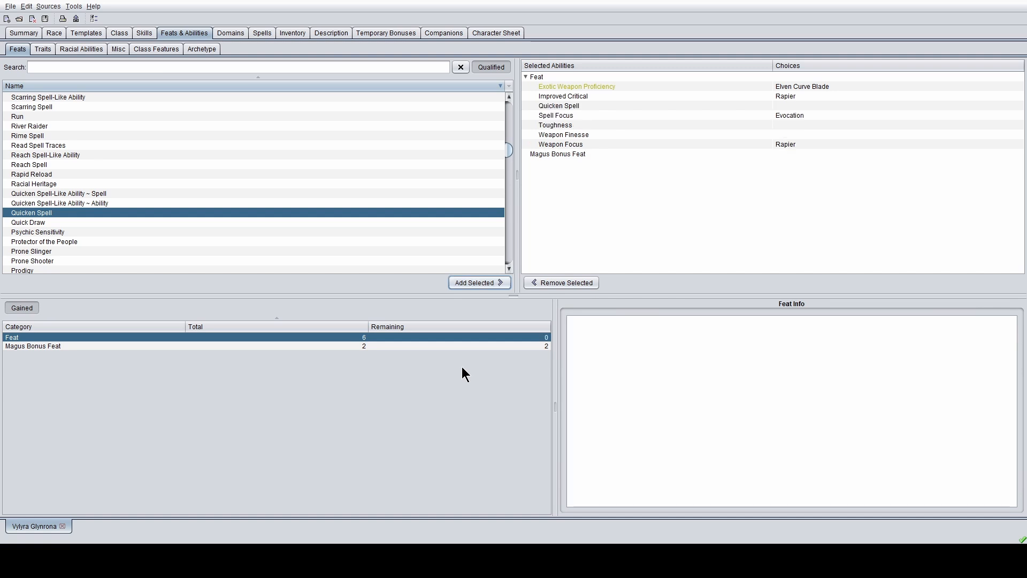
- Review the chosen Improved Critical and Quicken Spell feats, then read Piercing Spell's details
left_click(593, 99)
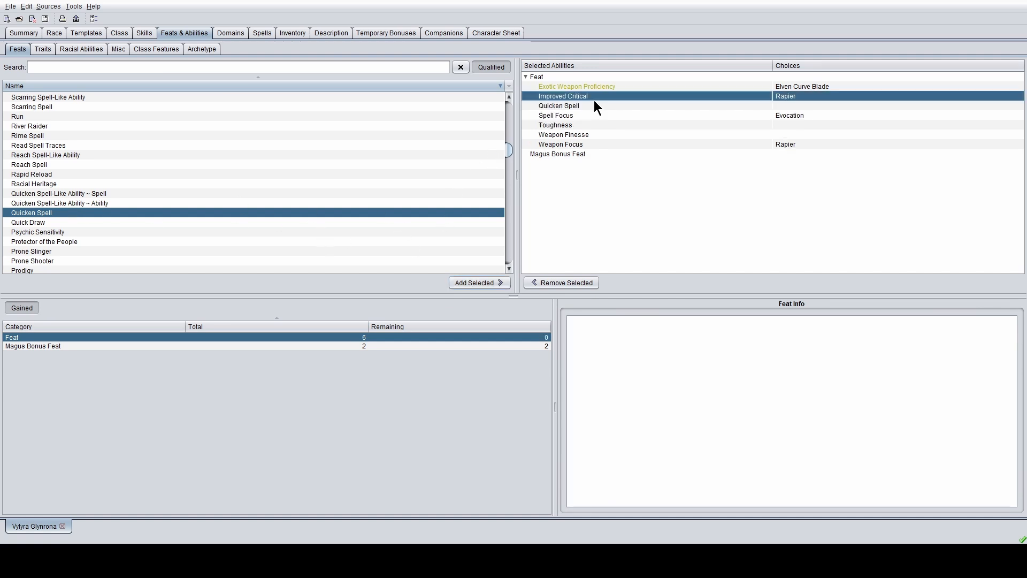
left_click(592, 105)
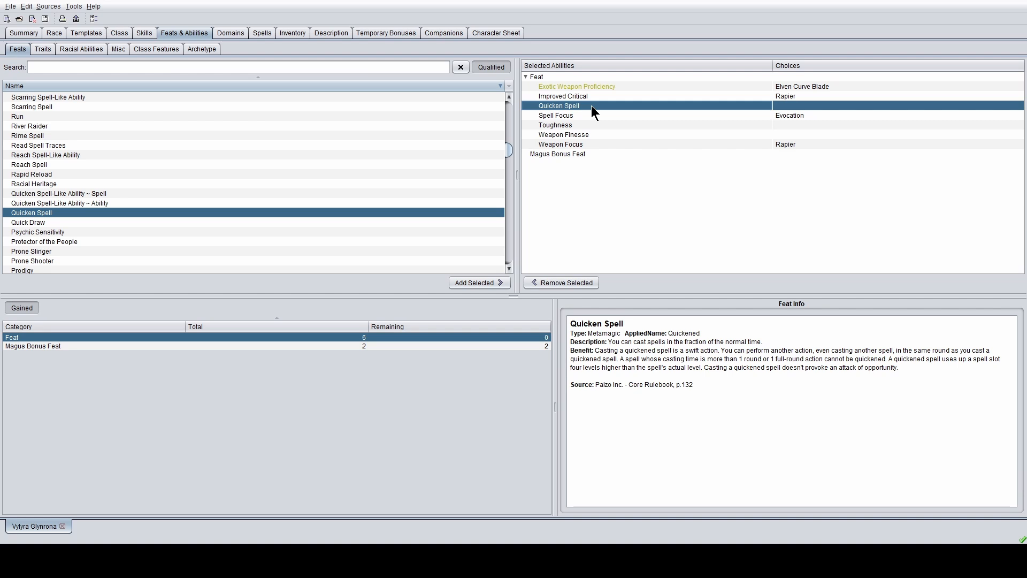
scroll(235, 206, "down", 3)
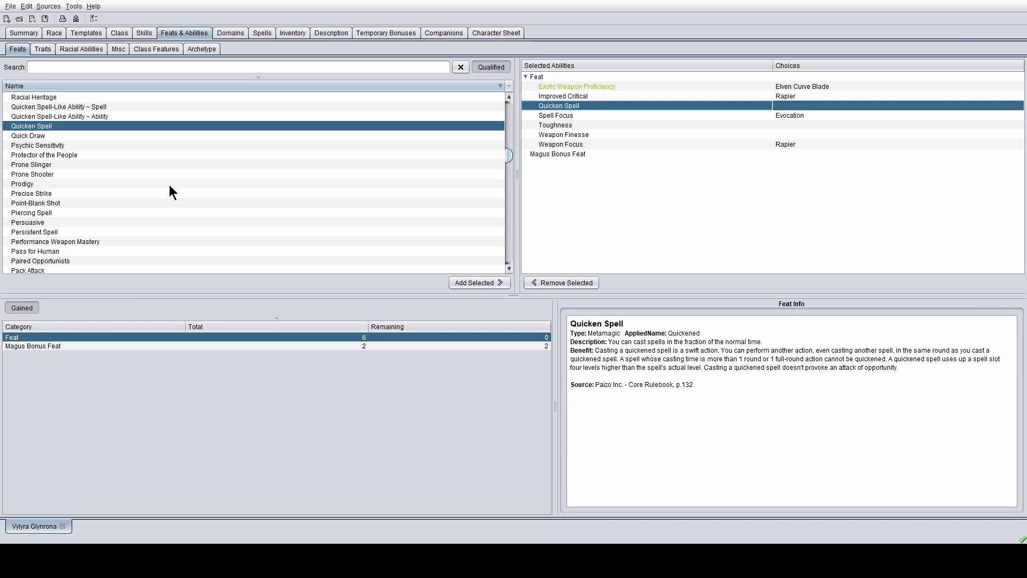
scroll(110, 207, "down", 1)
left_click(65, 185)
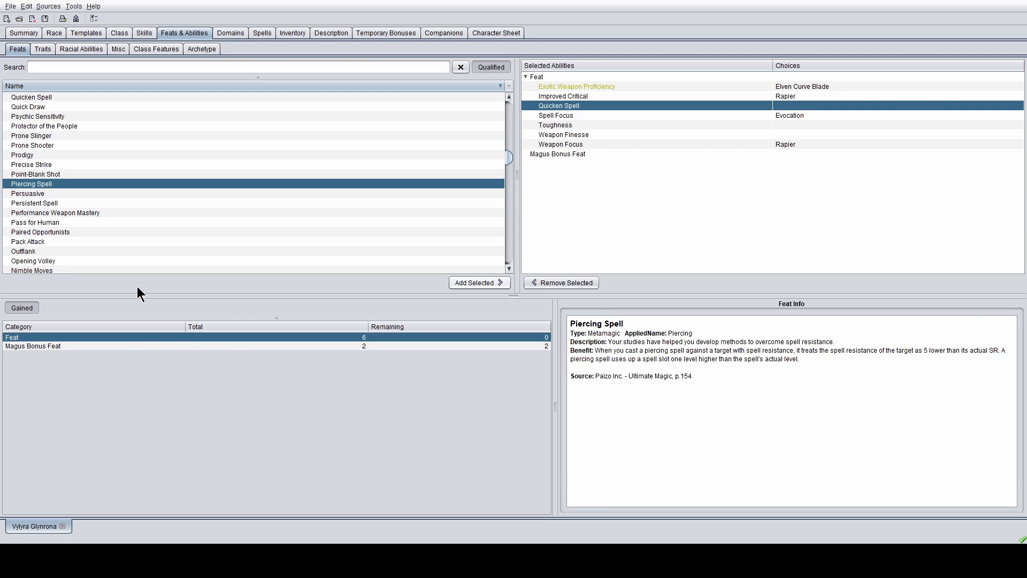
- Fill both Magus Bonus Feat picks with Piercing Spell and Arcane Strike
left_click(172, 346)
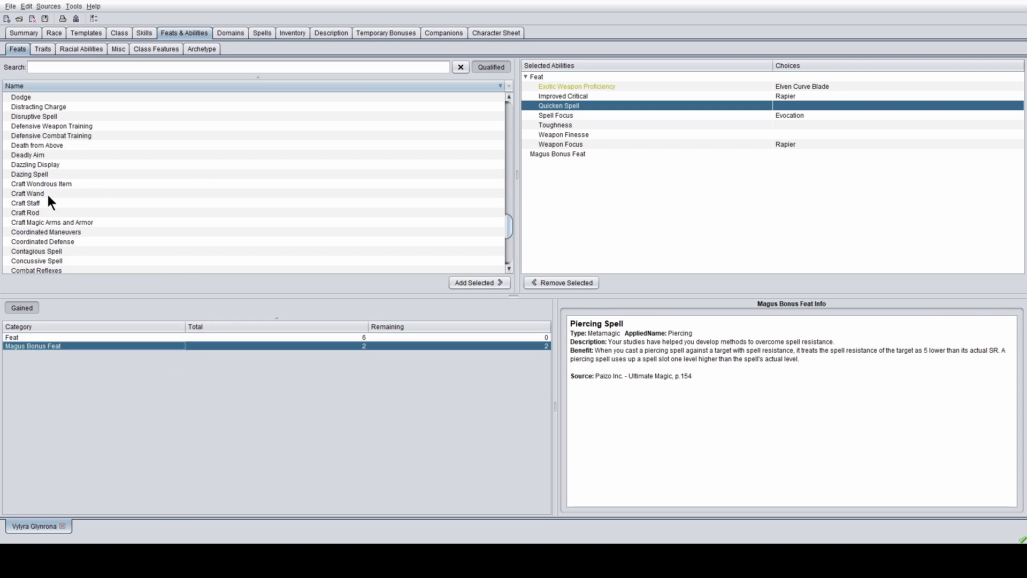
scroll(47, 194, "down", 6)
scroll(47, 194, "up", 6)
scroll(47, 198, "up", 20)
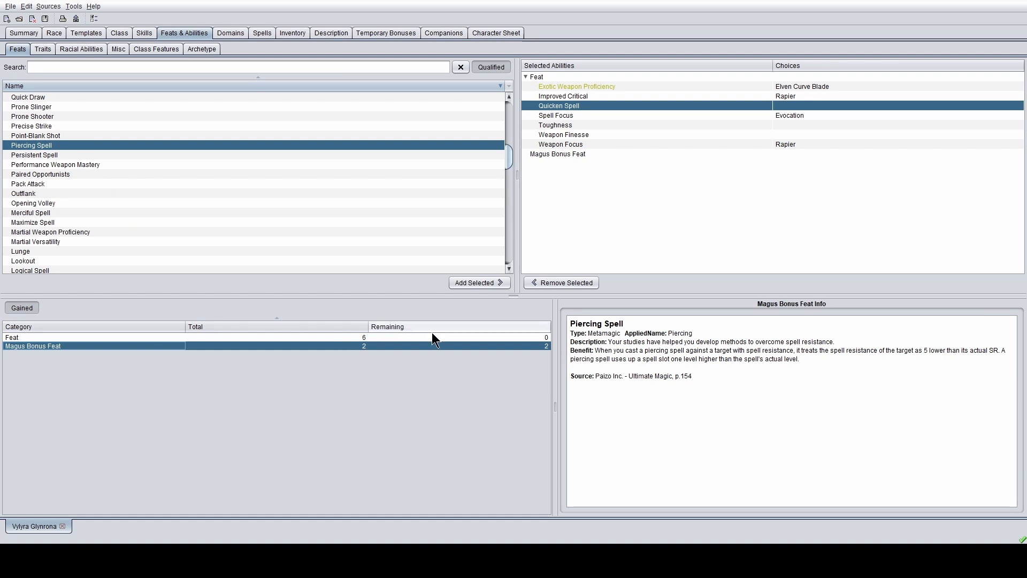
left_click(485, 282)
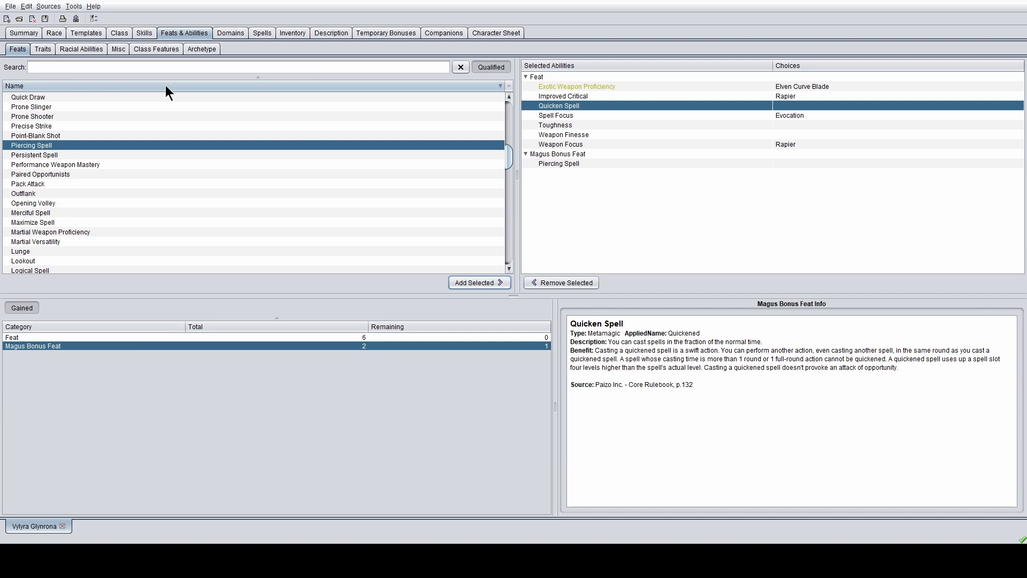
scroll(184, 159, "down", 3)
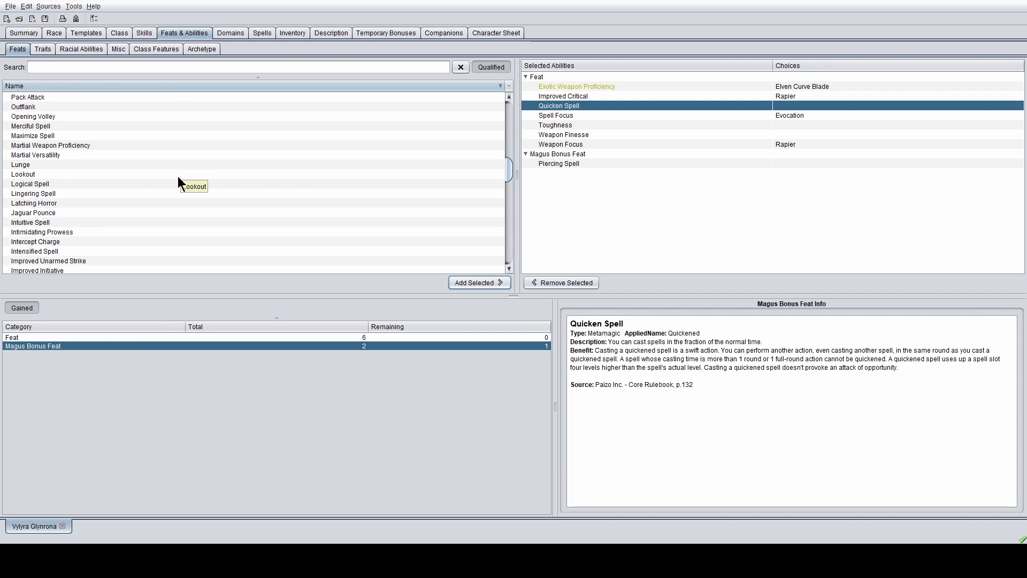
scroll(177, 175, "down", 10)
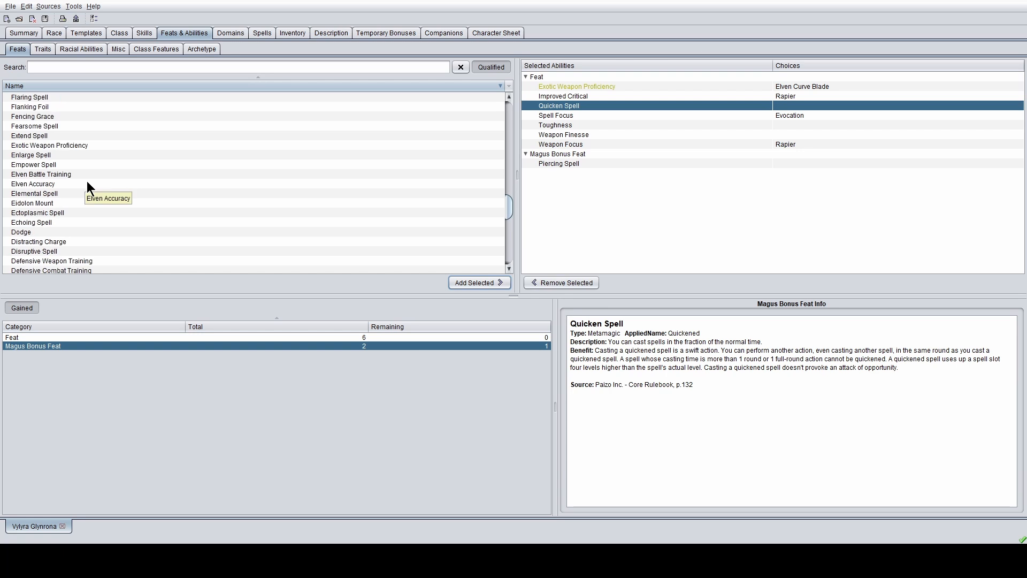
scroll(86, 180, "down", 13)
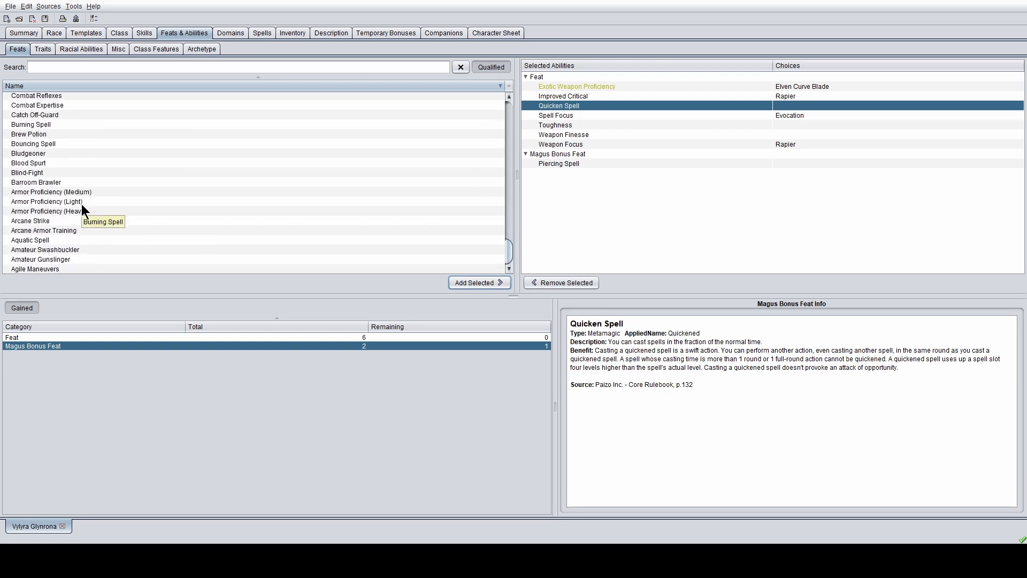
left_click(37, 221)
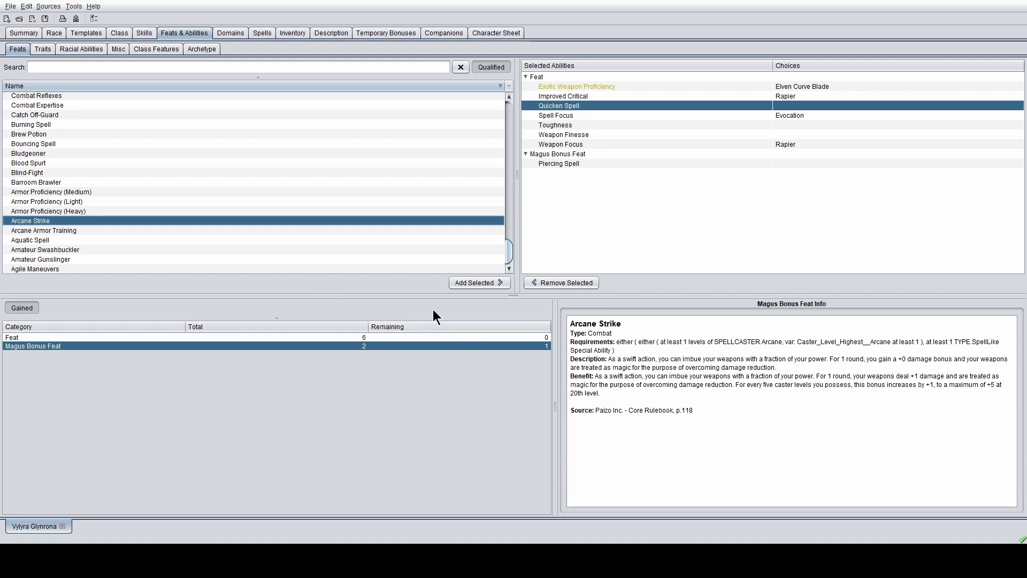
left_click(463, 284)
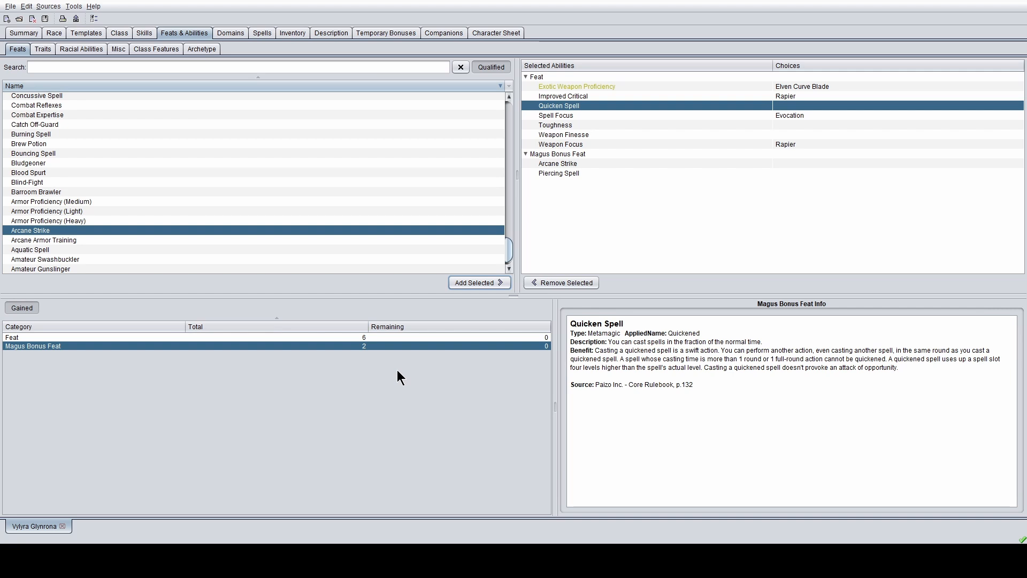
- From the summary's remaining-traits link, choose World Traveler with Knowledge (Local) as its skill
left_click(25, 37)
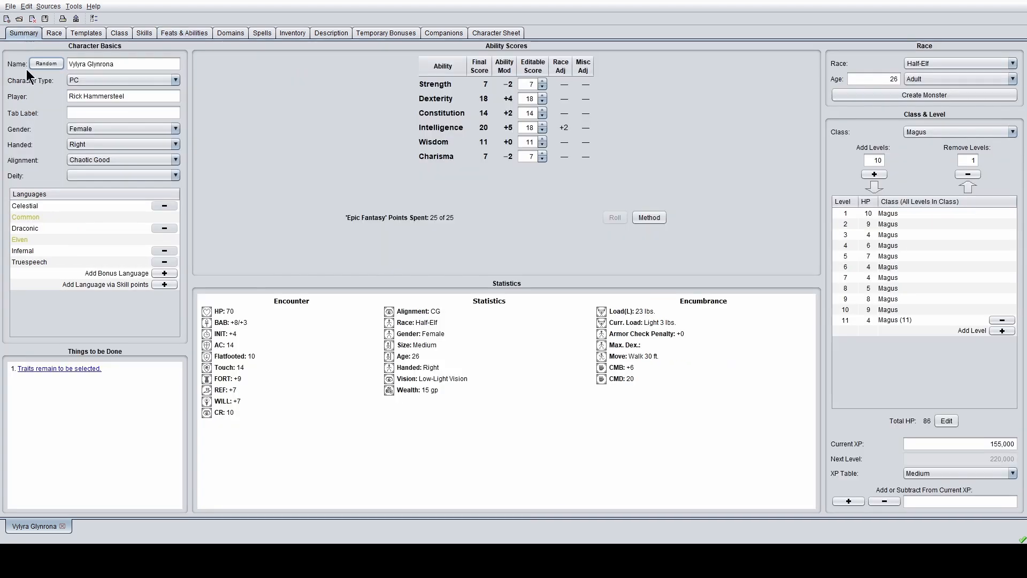
left_click(52, 369)
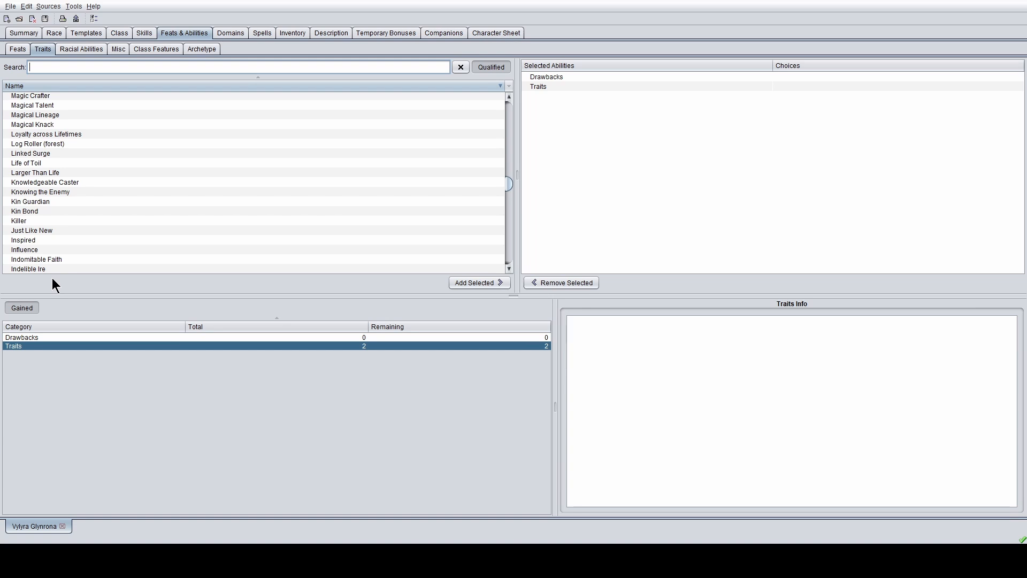
scroll(234, 153, "up", 3)
scroll(234, 148, "up", 20)
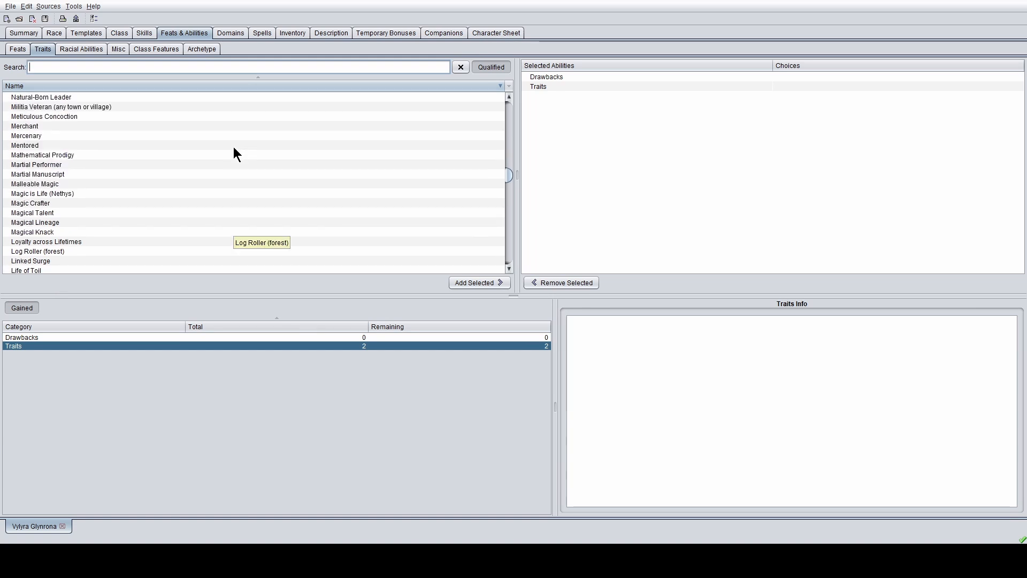
scroll(234, 148, "up", 15)
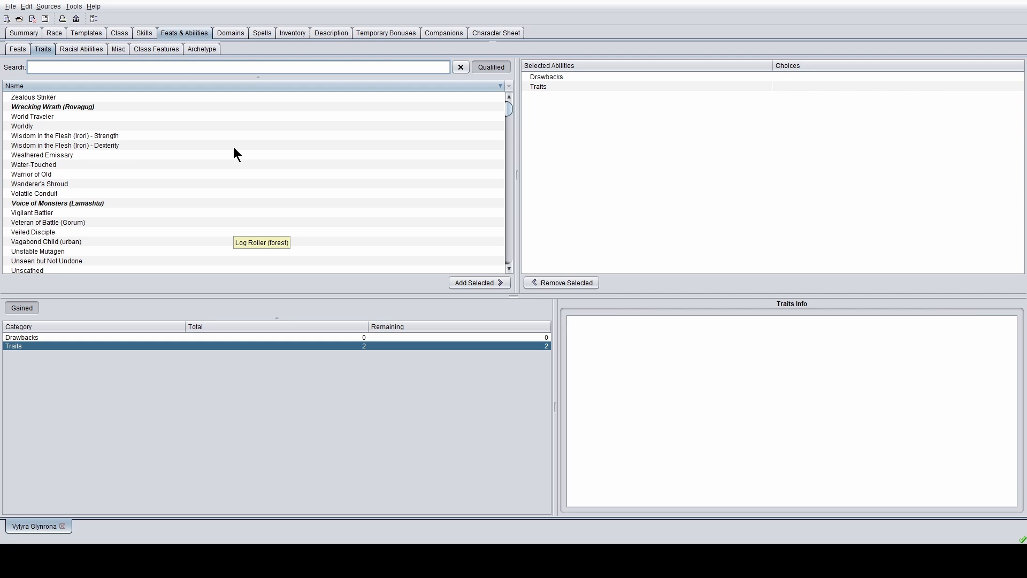
left_click(114, 107)
left_click(114, 98)
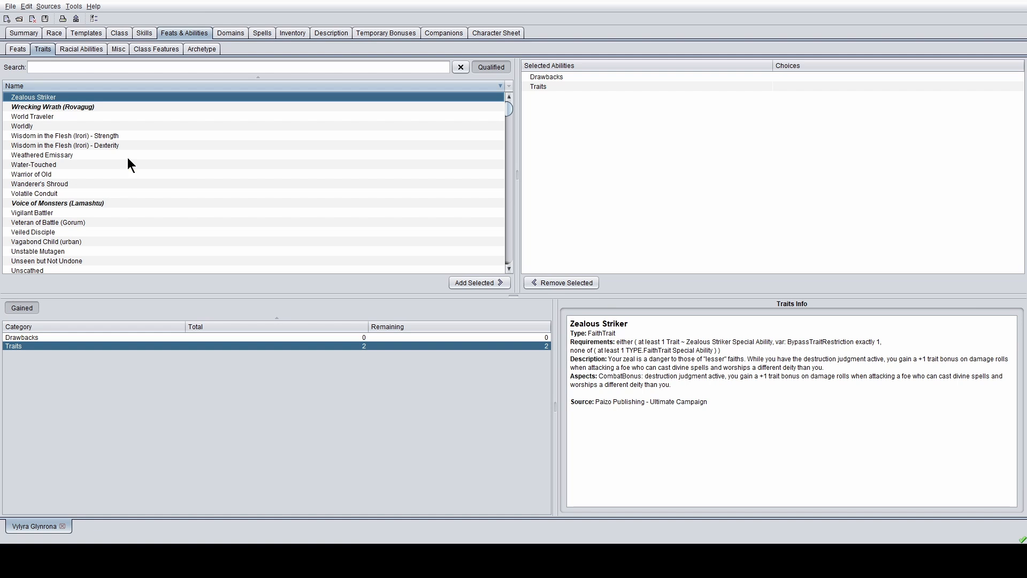
left_click(83, 116)
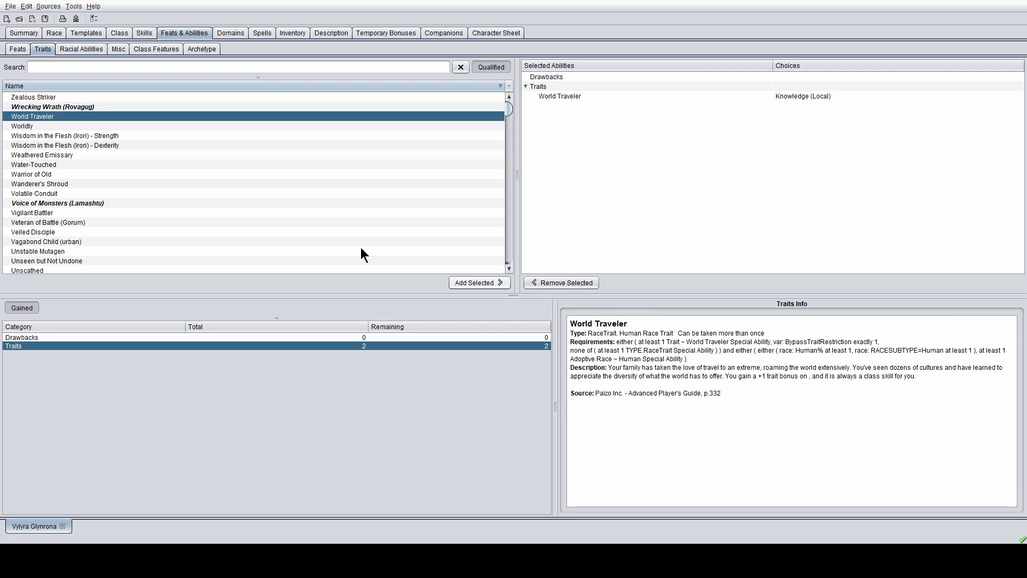
- Browse the trait list, reading Patient Optimist and attempting to add Mentored
scroll(361, 247, "down", 7)
scroll(373, 246, "down", 6)
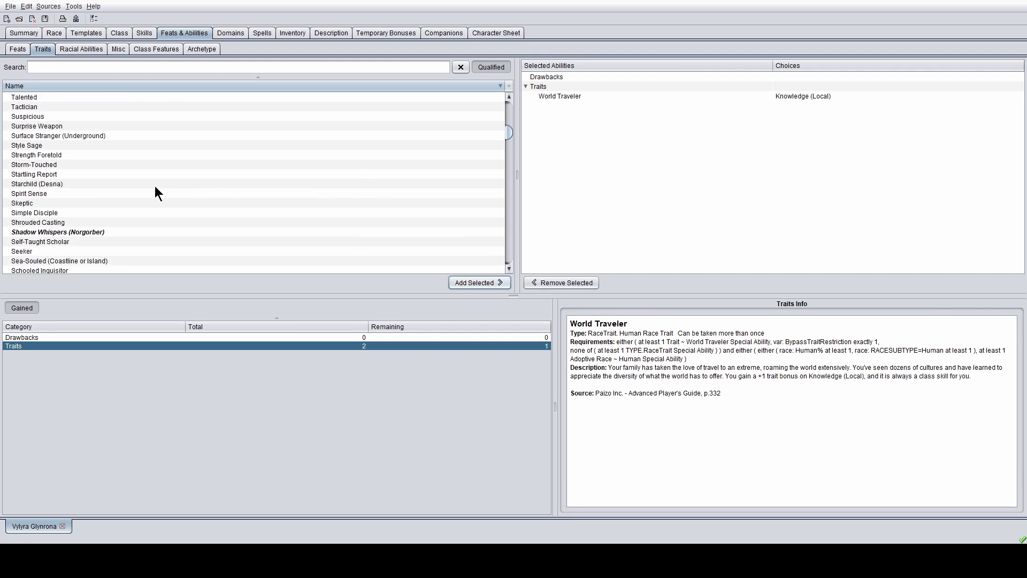
scroll(62, 181, "down", 5)
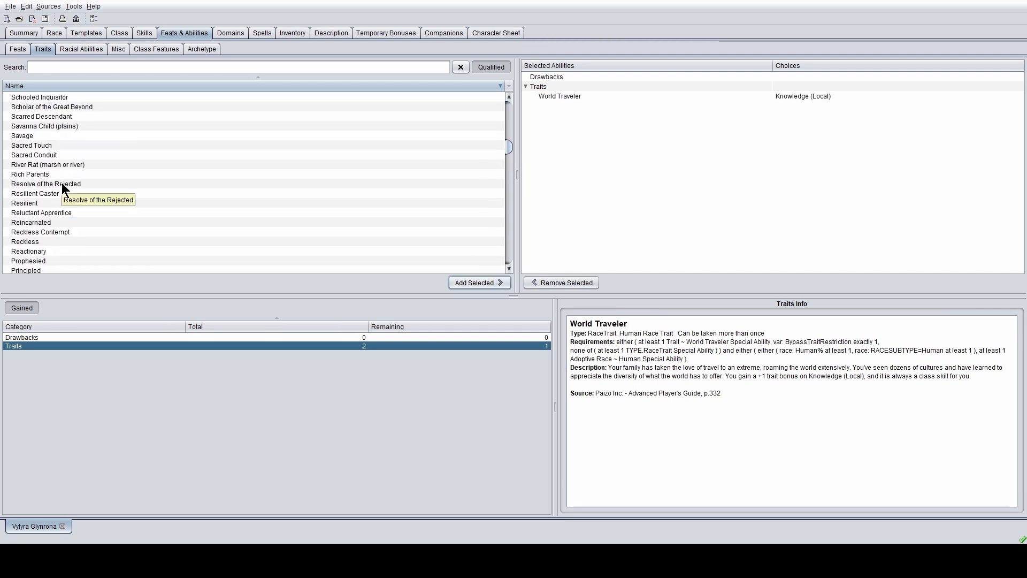
scroll(62, 181, "down", 3)
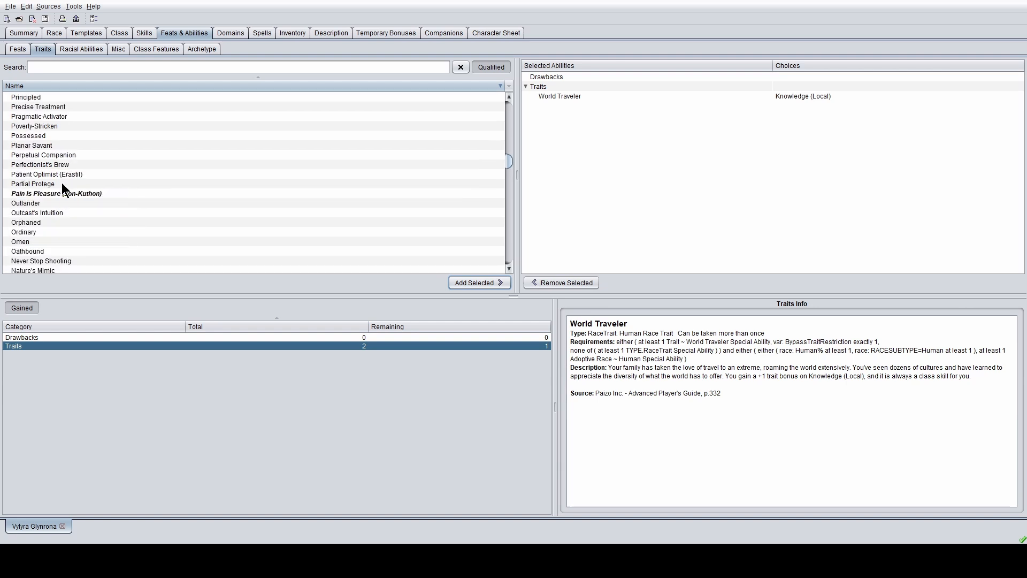
left_click(78, 175)
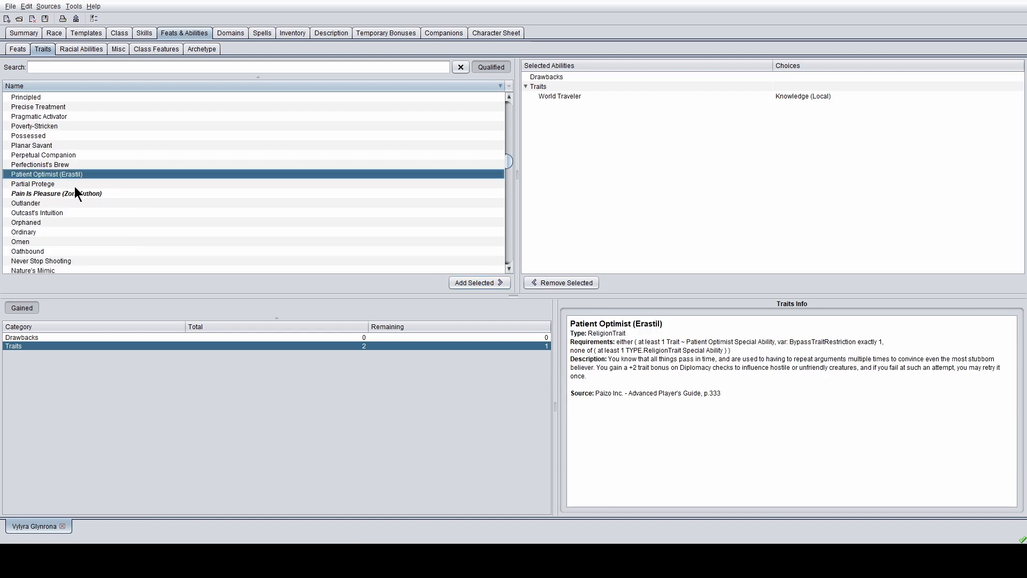
scroll(75, 188, "down", 2)
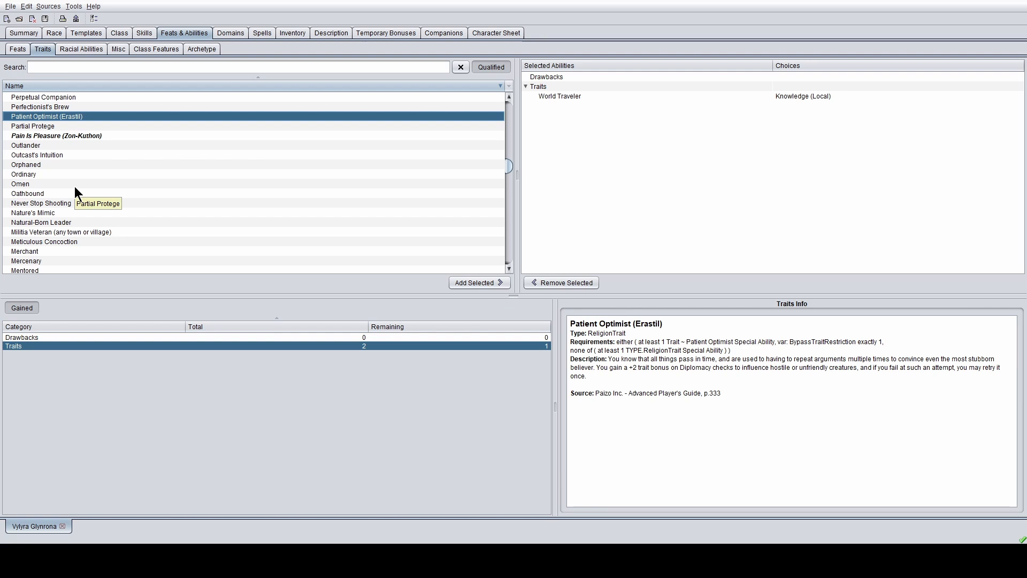
scroll(75, 187, "down", 3)
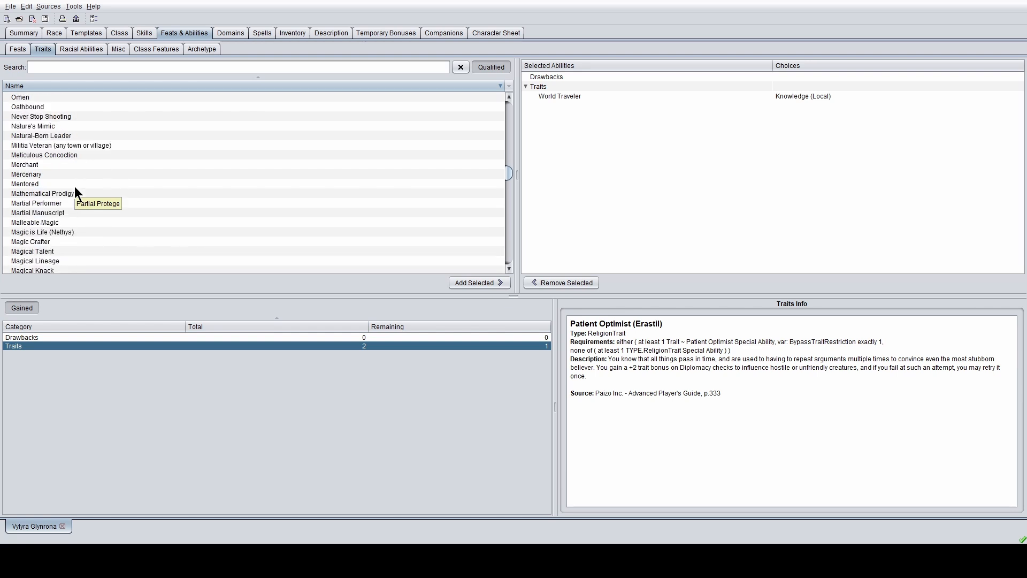
left_click(44, 184)
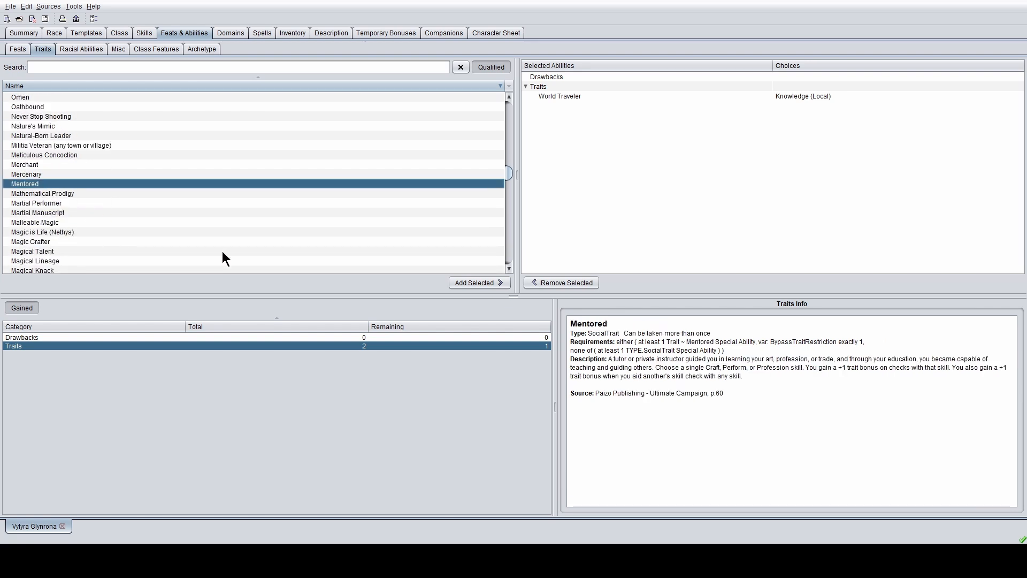
left_click(463, 283)
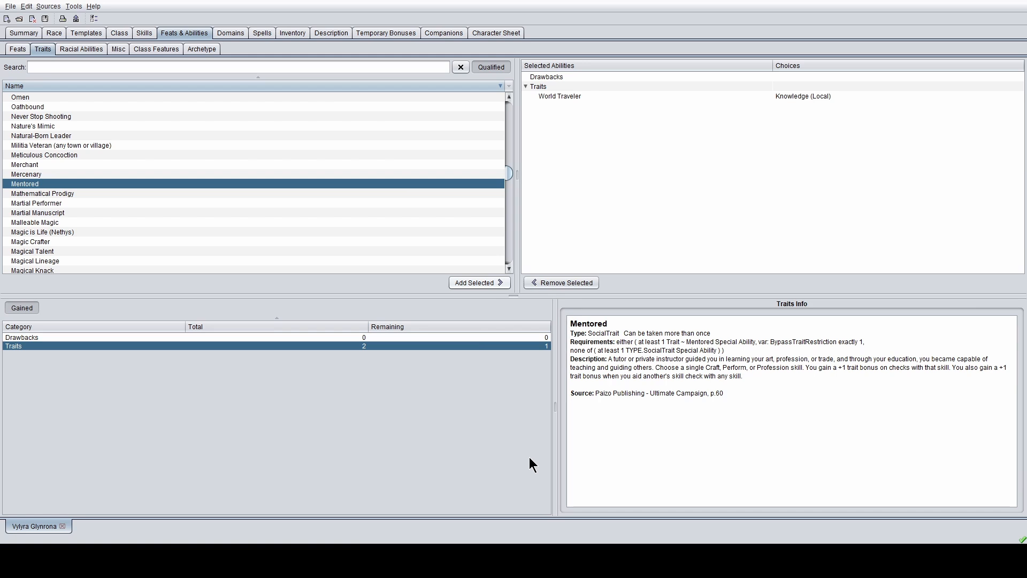
- Add Magic Crafter as the second trait and return to the character summary
scroll(56, 242, "down", 2)
left_click(53, 238)
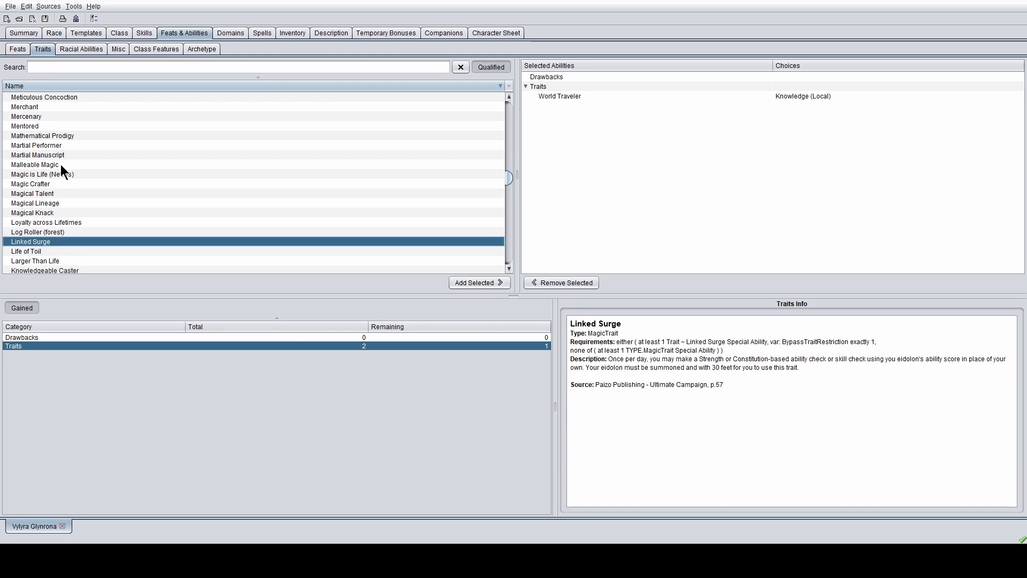
scroll(45, 122, "down", 1)
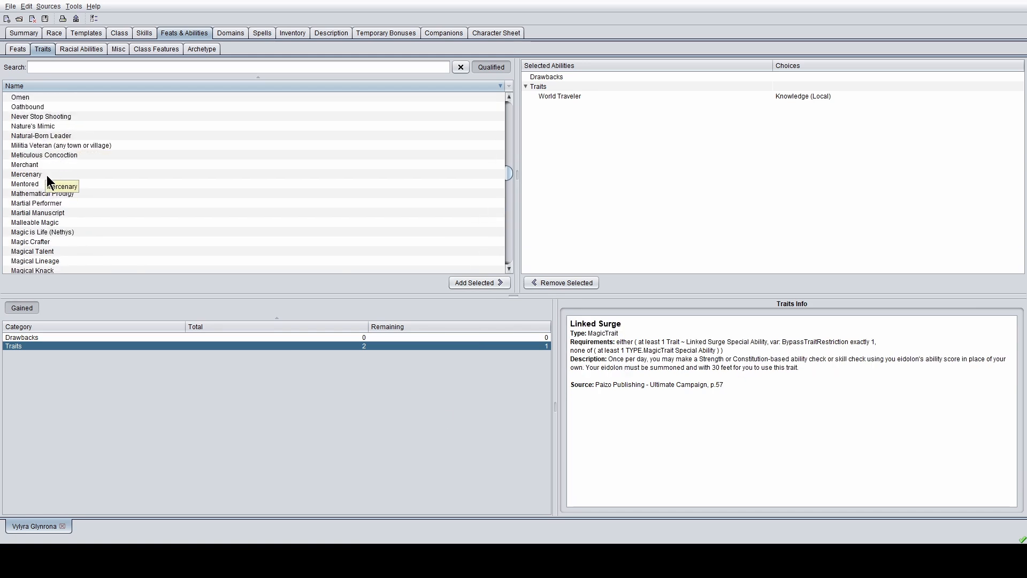
scroll(51, 184, "down", 5)
scroll(62, 200, "up", 3)
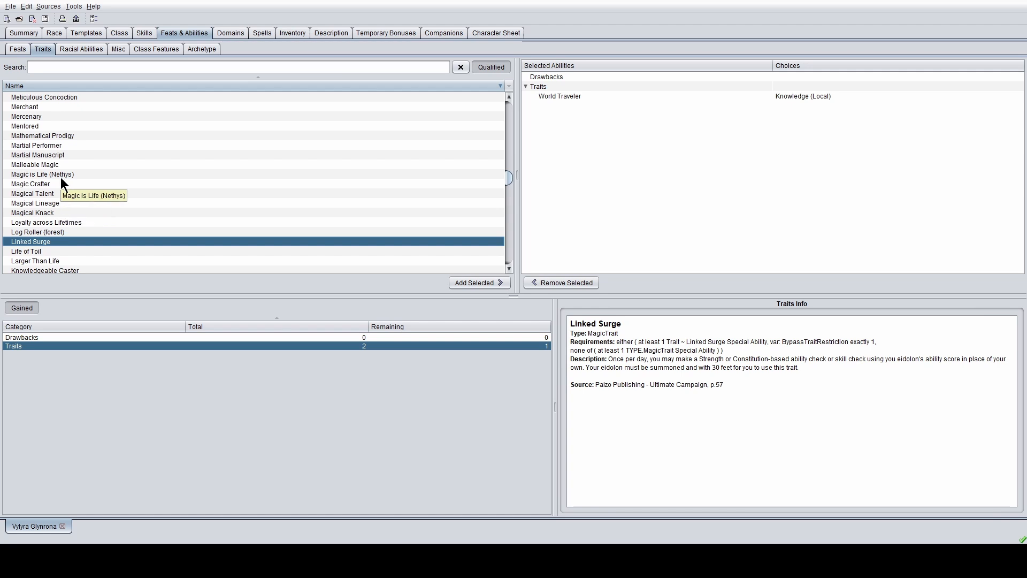
left_click(60, 184)
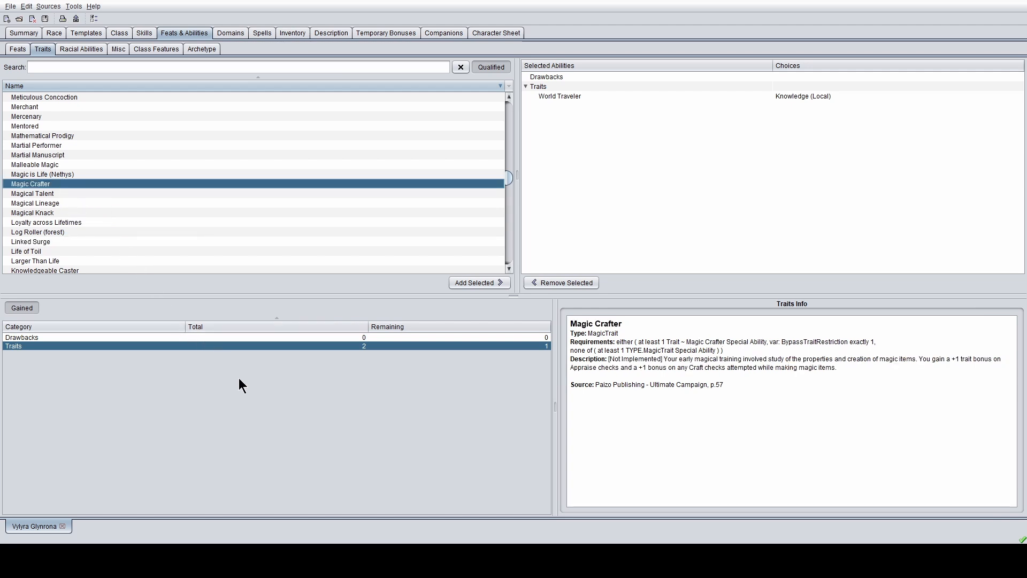
left_click(477, 280)
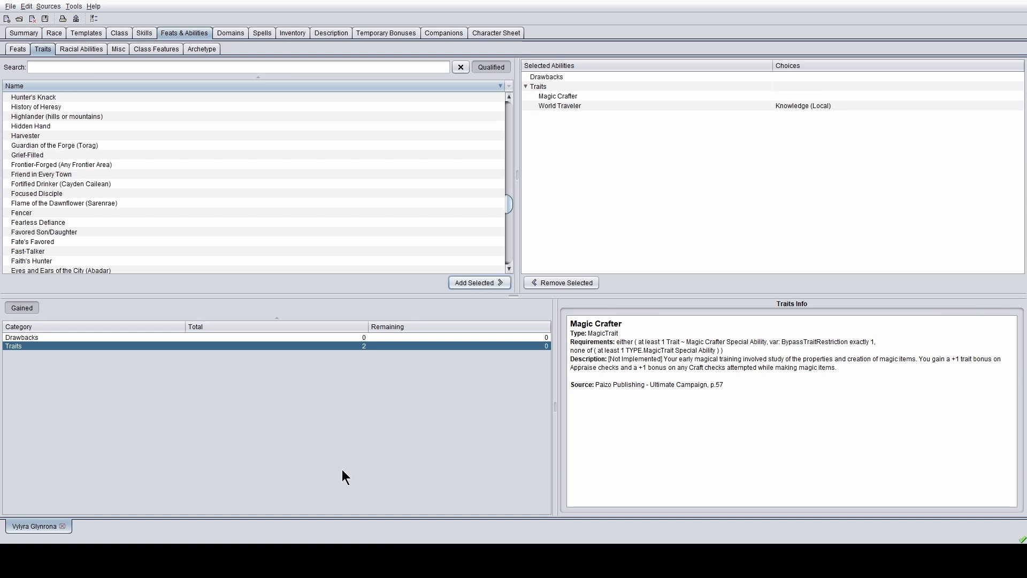
left_click(24, 34)
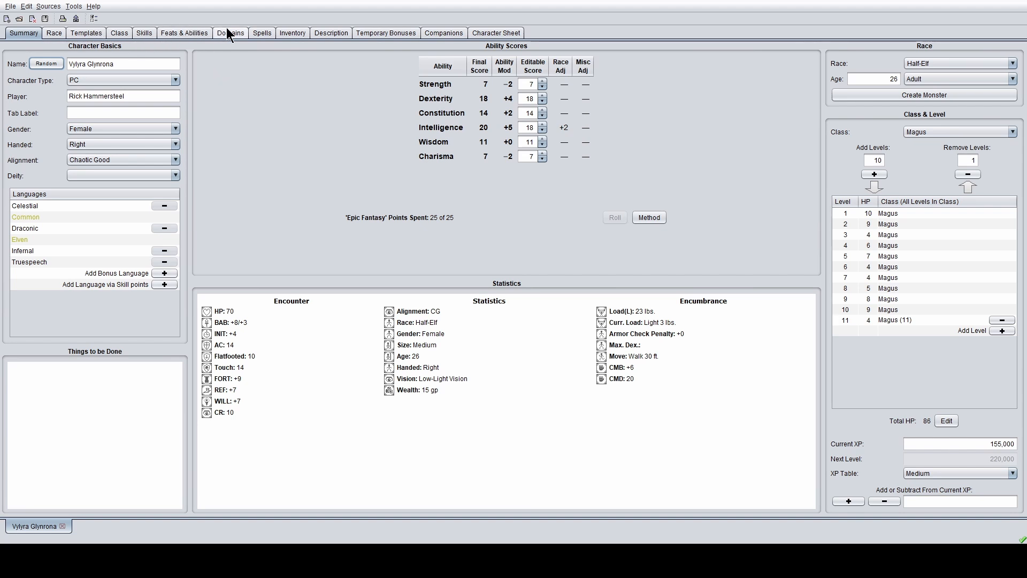
- Switch to the Spells page to see the Magus Known Spells list
left_click(265, 33)
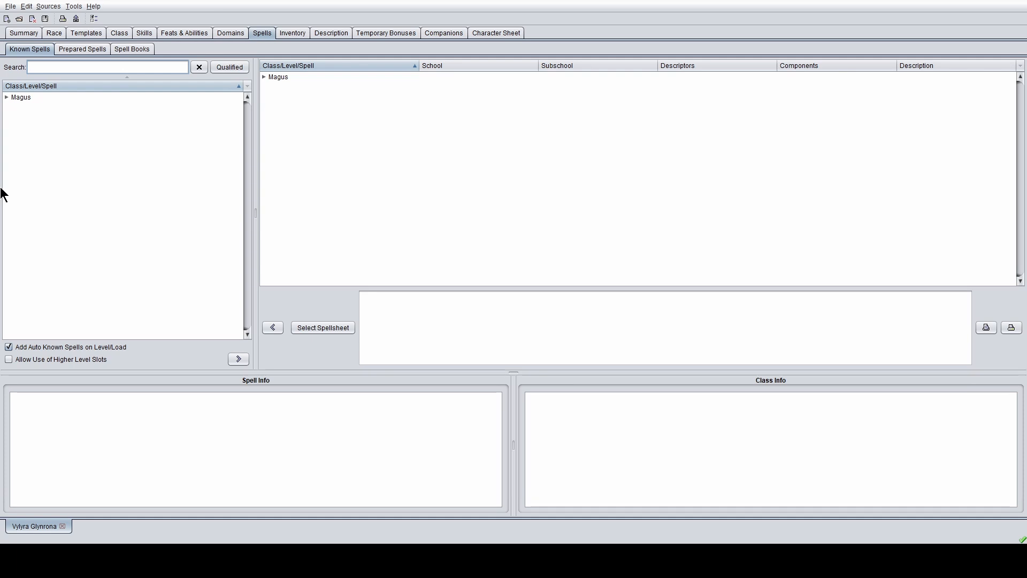
- Select Magus in the available tree and the known table to show its casting table
left_click(4, 98)
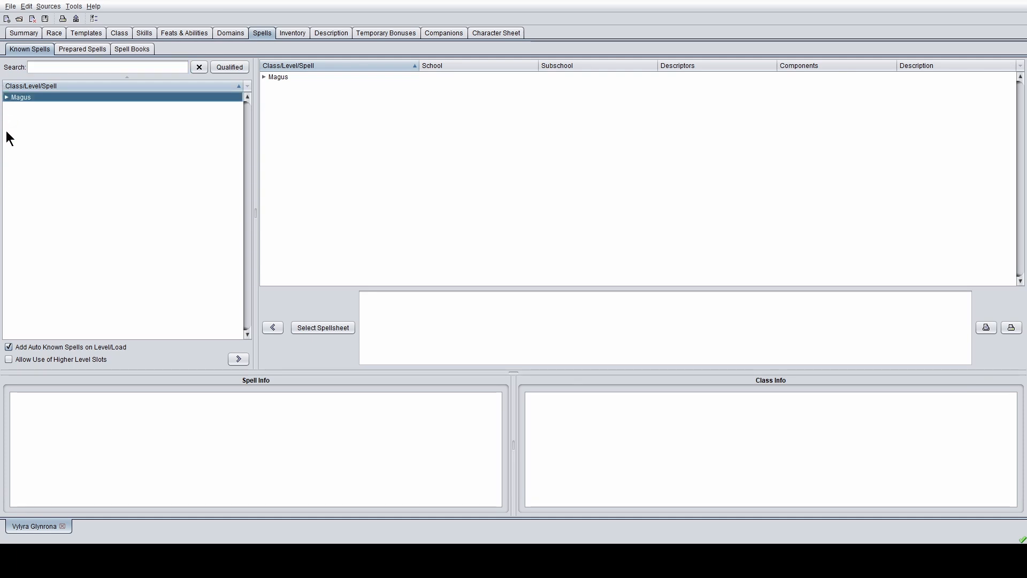
left_click(262, 76)
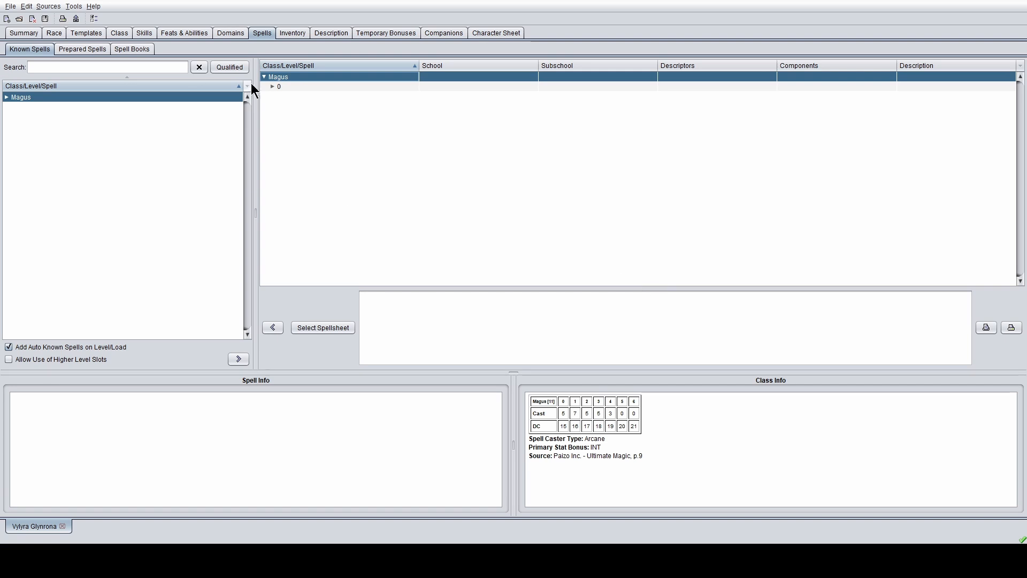
- Expand the known level 0 cantrips and the available Magus level 1 spells
left_click(272, 86)
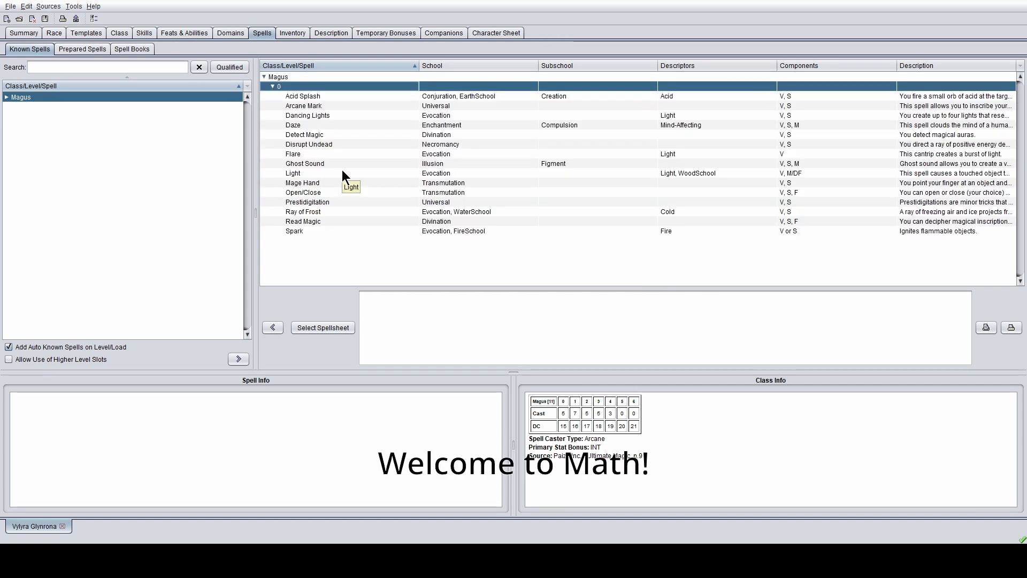
left_click(6, 97)
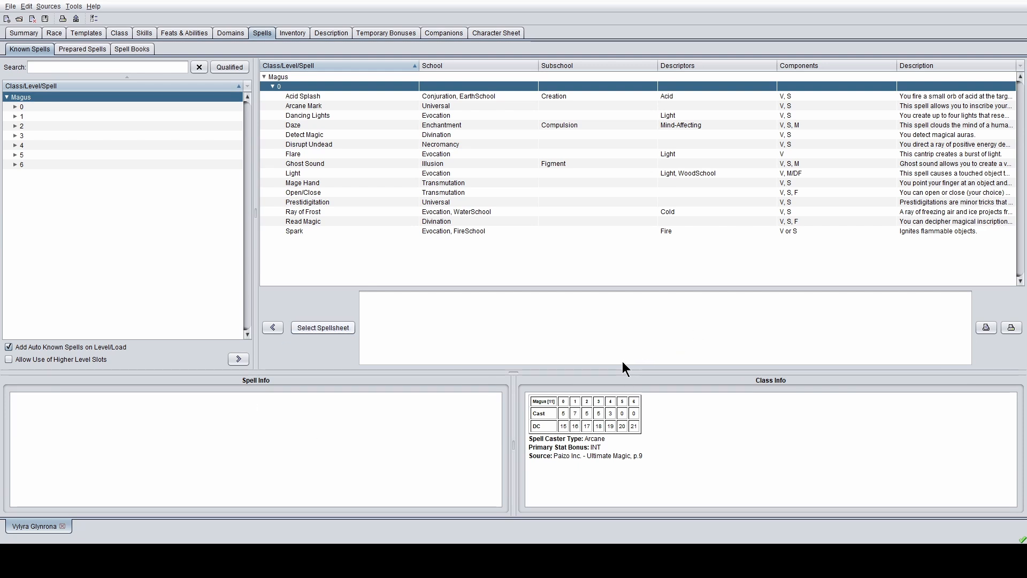
left_click(15, 116)
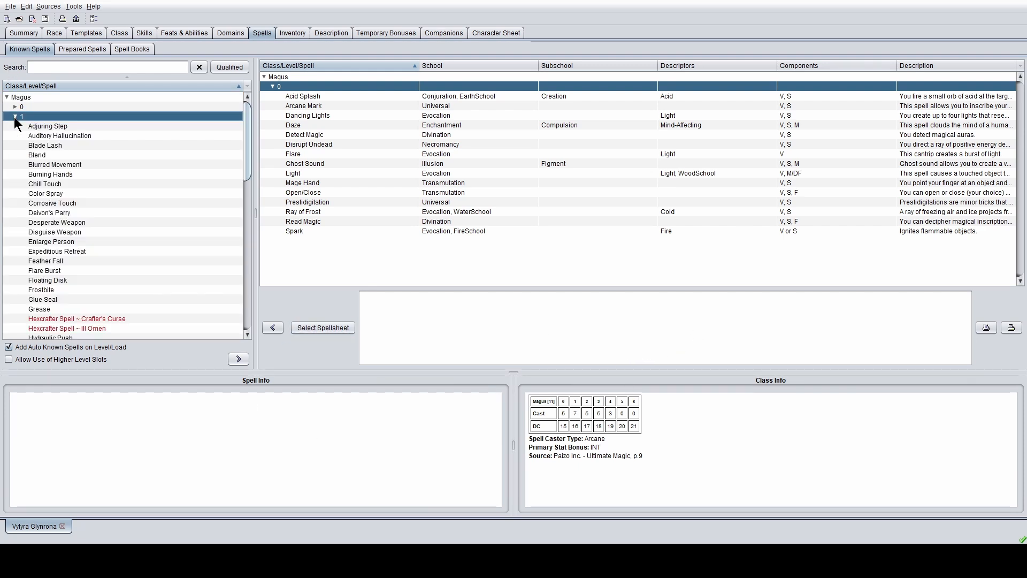
scroll(53, 146, "down", 6)
scroll(54, 151, "down", 9)
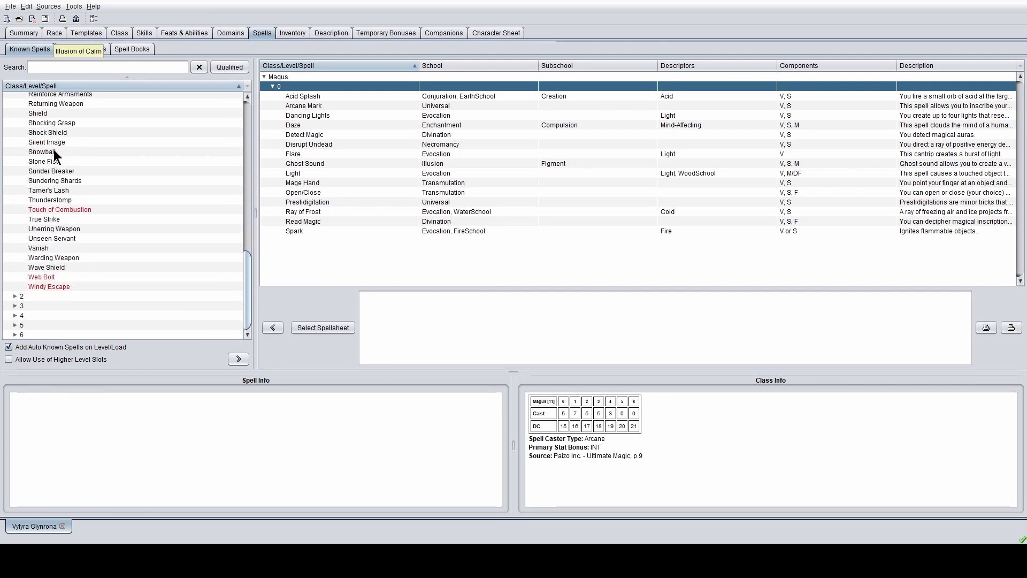
scroll(54, 151, "up", 15)
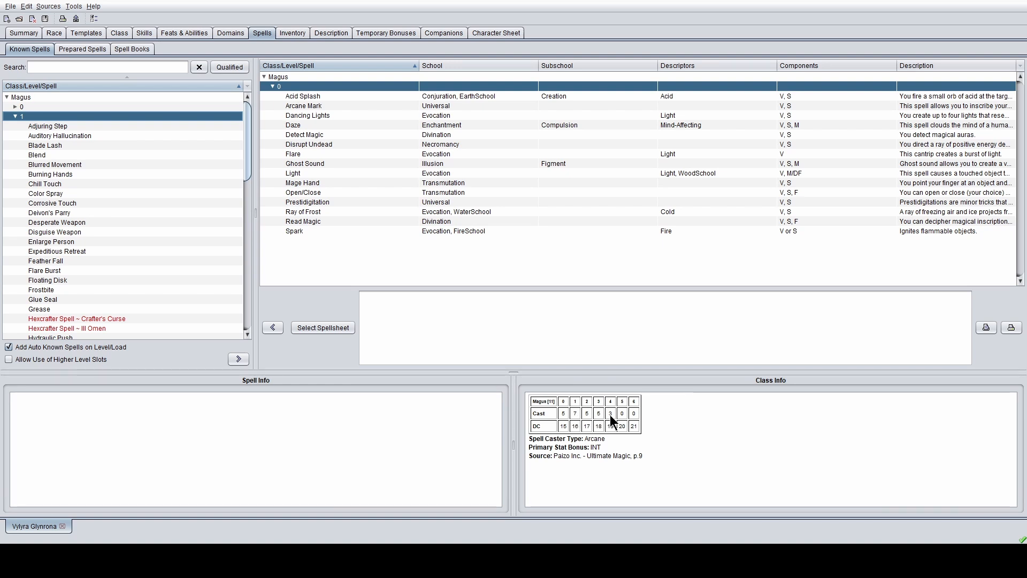
- Add Magic Missile and Mirror Strike to the Magus's level-1 known spells
left_click(78, 184)
left_click(108, 232)
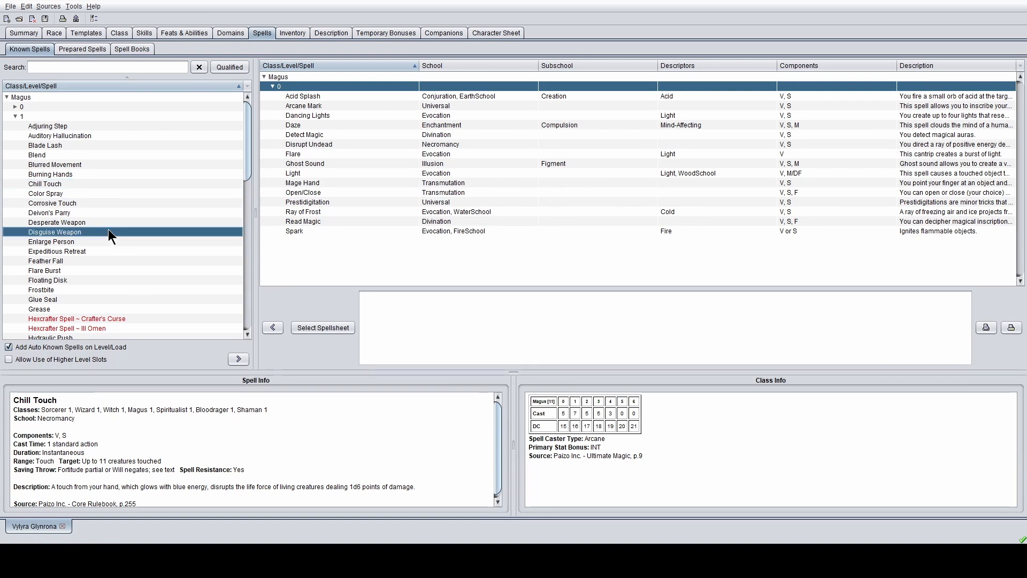
scroll(128, 223, "down", 7)
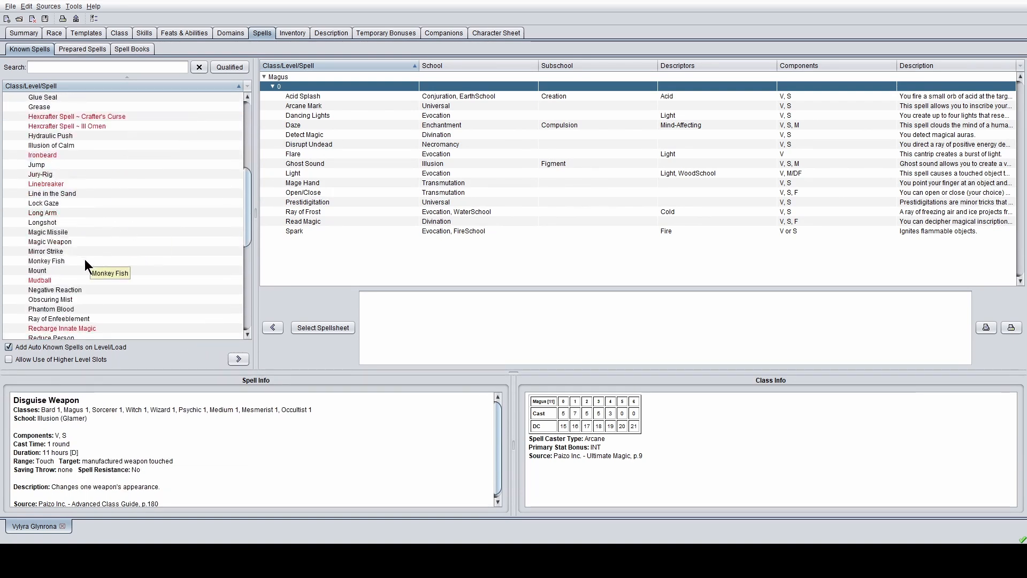
left_click(104, 232)
left_click(231, 357)
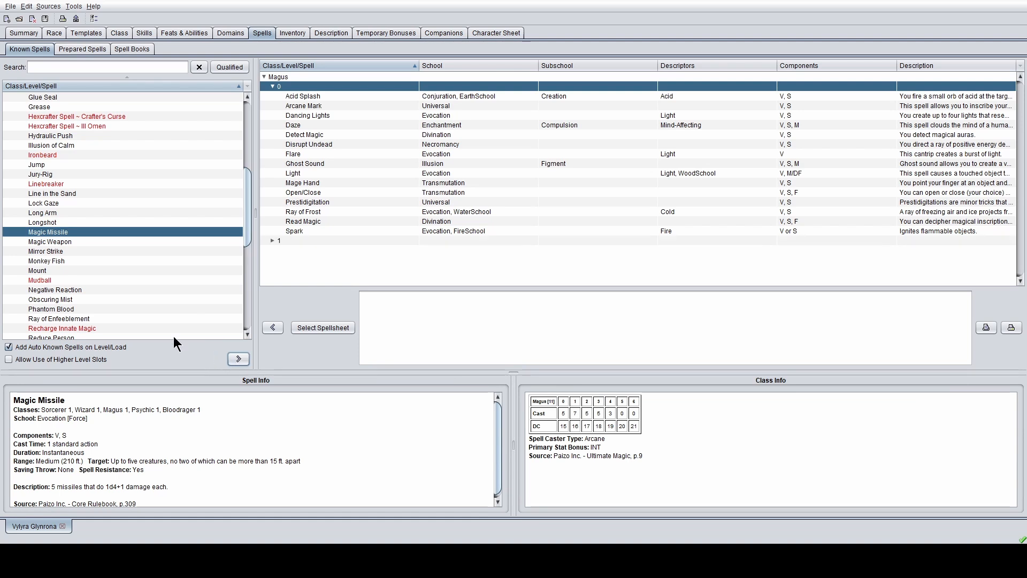
left_click(70, 251)
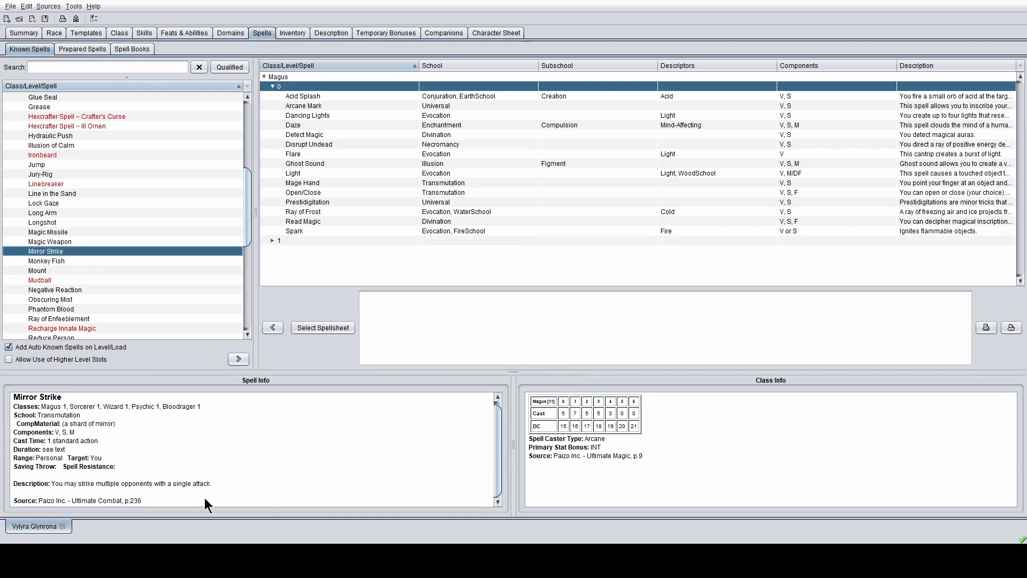
left_click(238, 359)
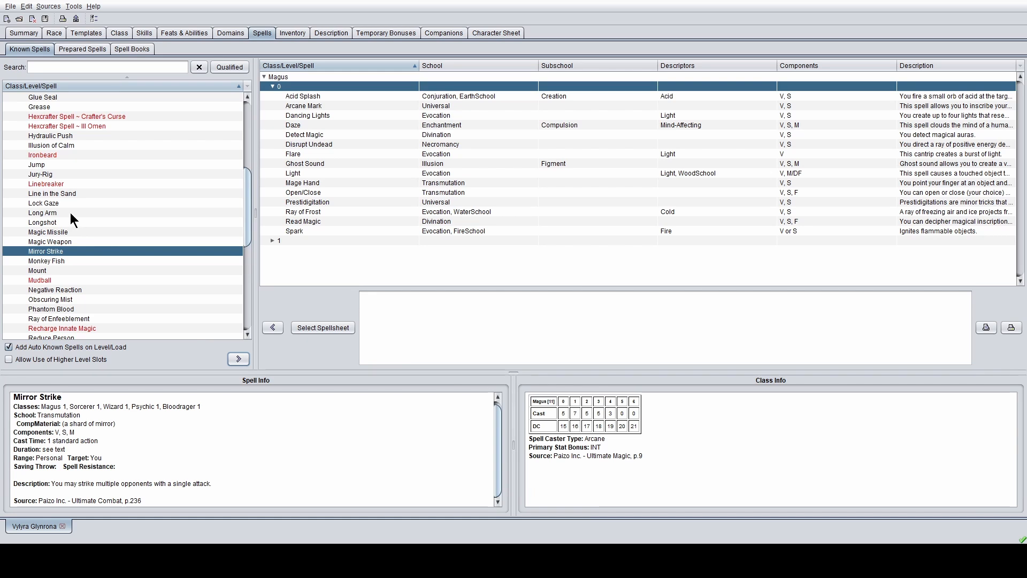
- Add Magic Weapon and Shield to the level-1 known spells
double_click(277, 241)
left_click(69, 241)
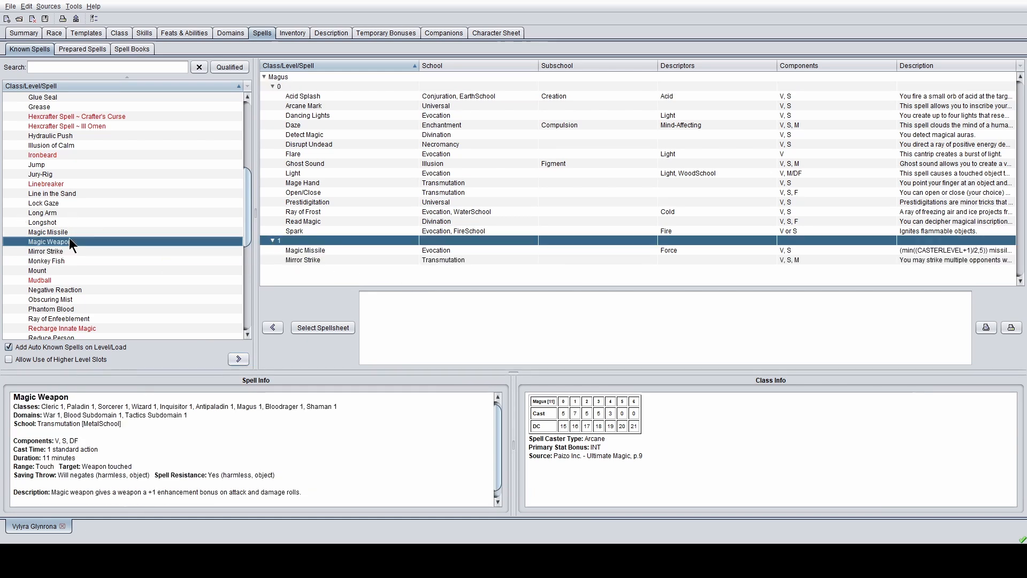
left_click(242, 359)
scroll(137, 262, "down", 5)
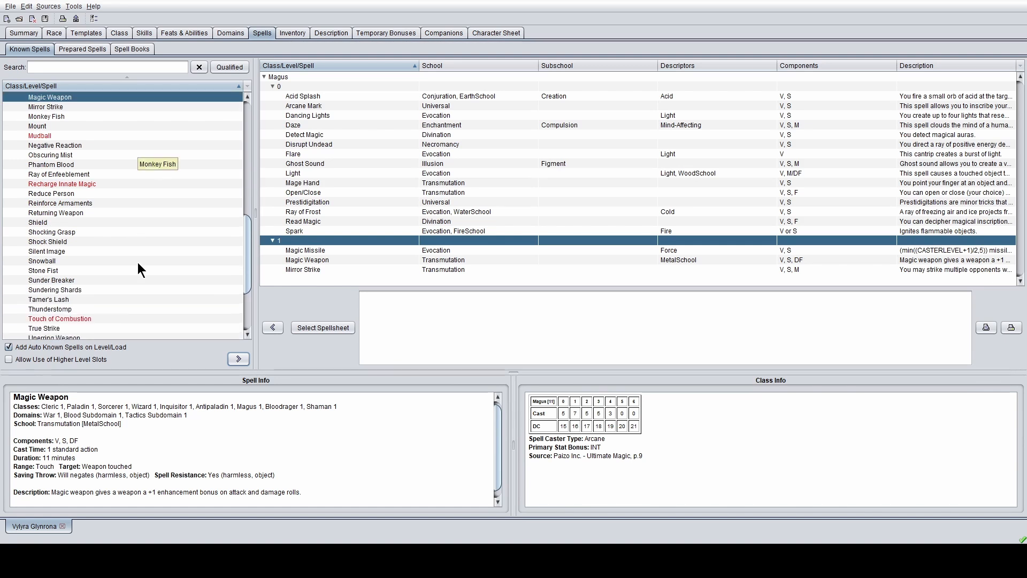
left_click(65, 241)
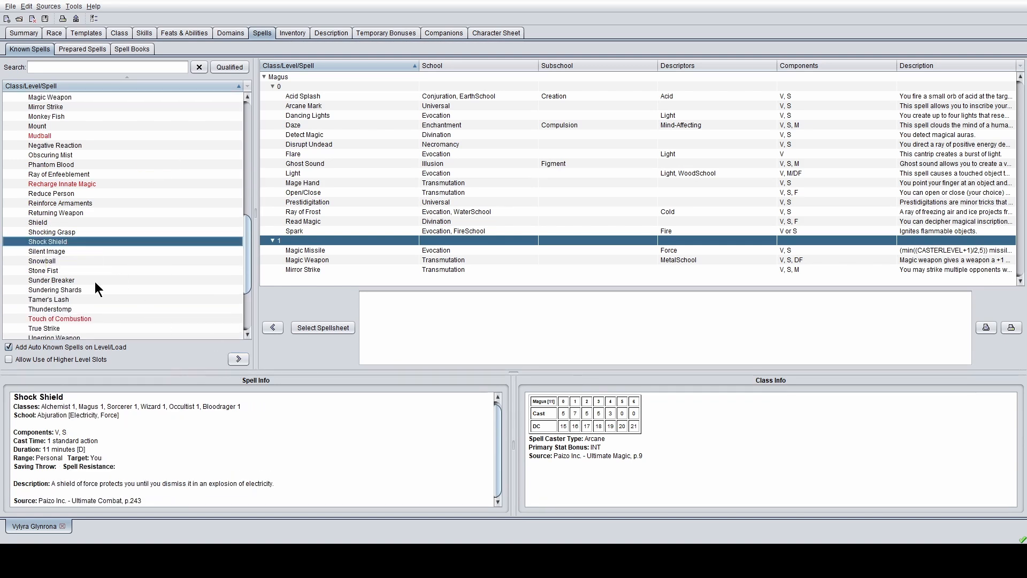
left_click(65, 222)
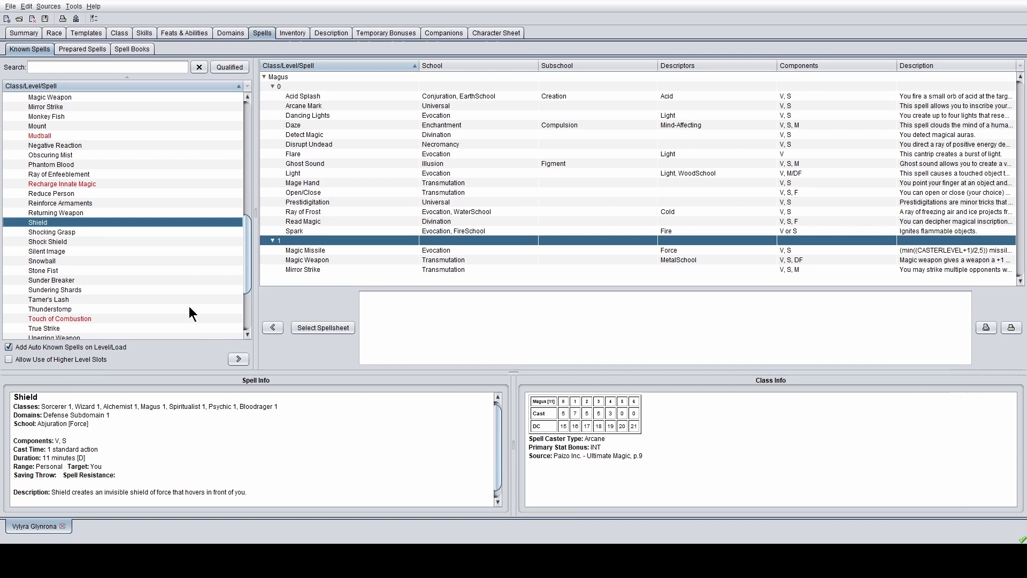
left_click(238, 359)
- After reviewing True Strike, add Expeditious Retreat to the known spells
scroll(121, 258, "down", 3)
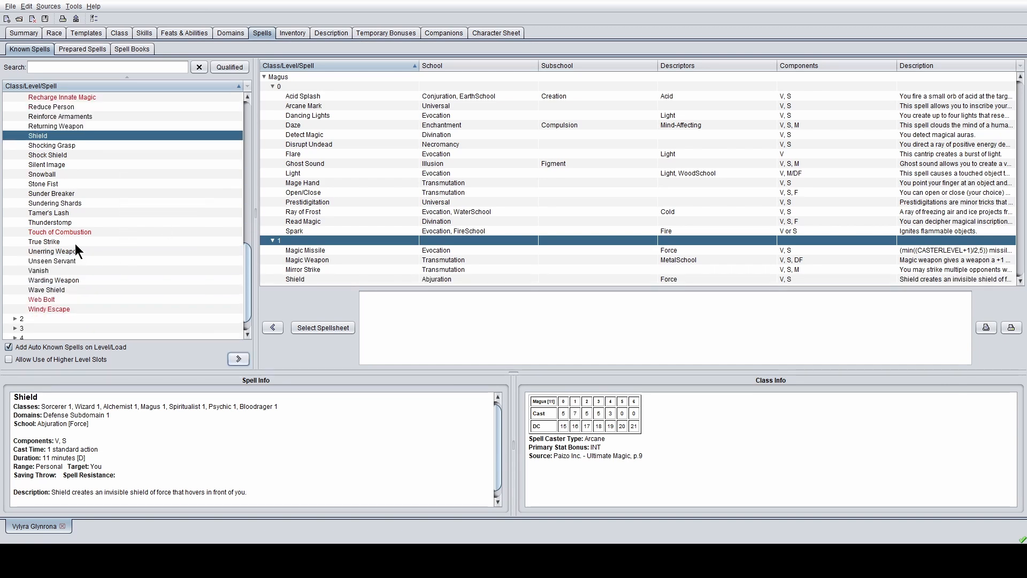
left_click(96, 243)
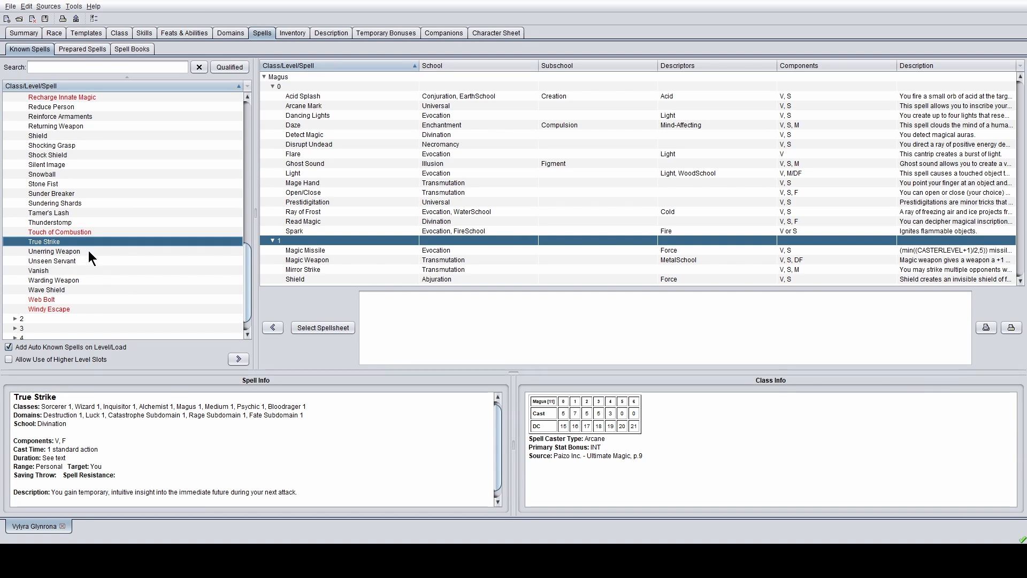
scroll(89, 250, "up", 2)
scroll(88, 250, "up", 3)
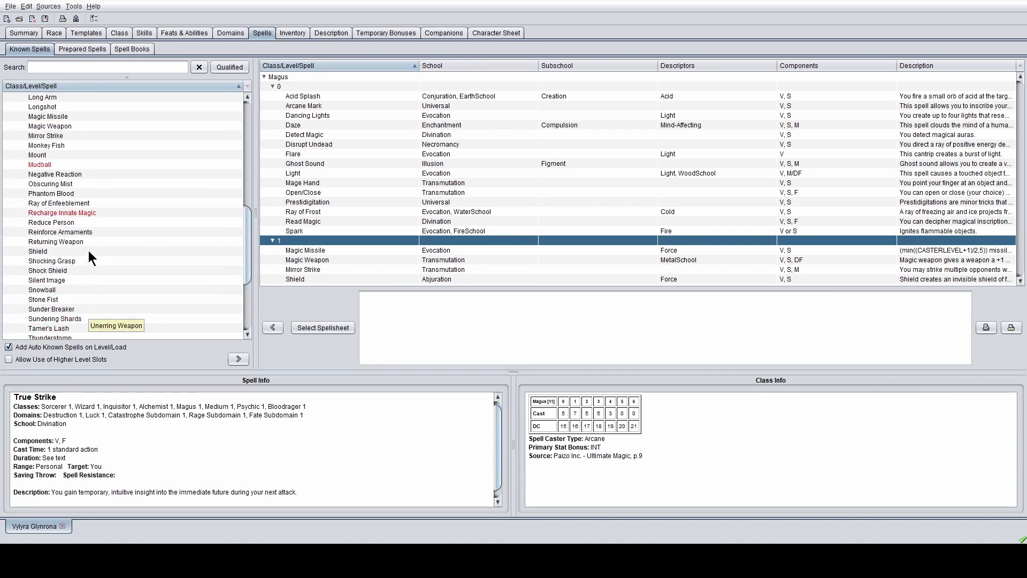
scroll(88, 251, "up", 8)
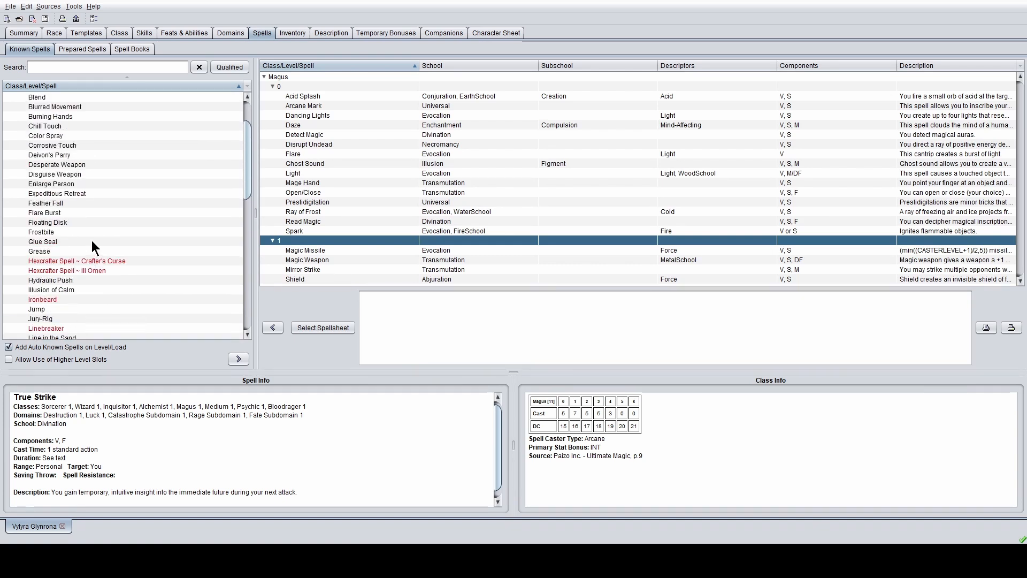
left_click(101, 192)
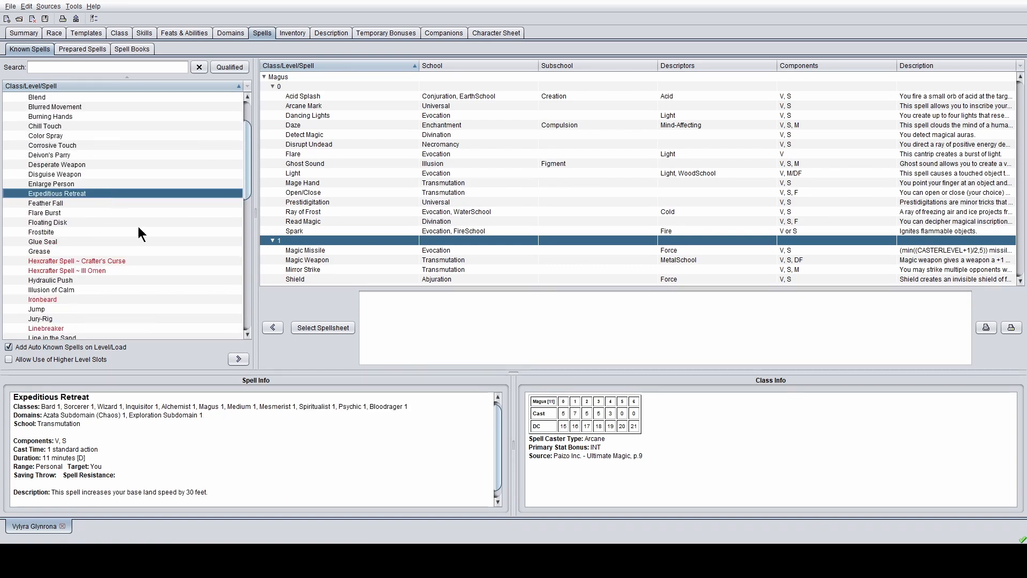
left_click(238, 359)
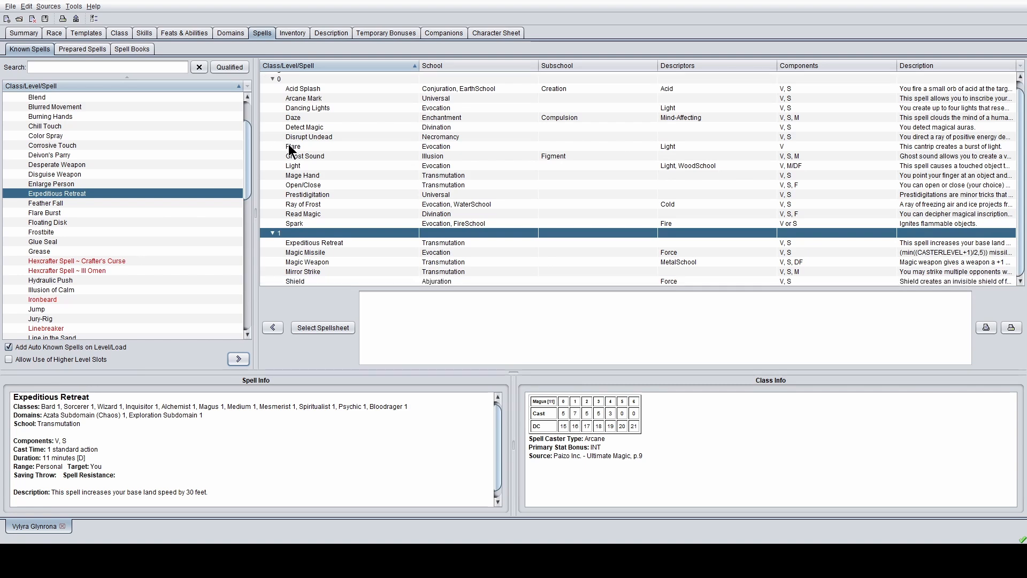
- Add Feather Fall to the level-1 known spells
scroll(118, 168, "up", 1)
scroll(107, 167, "up", 1)
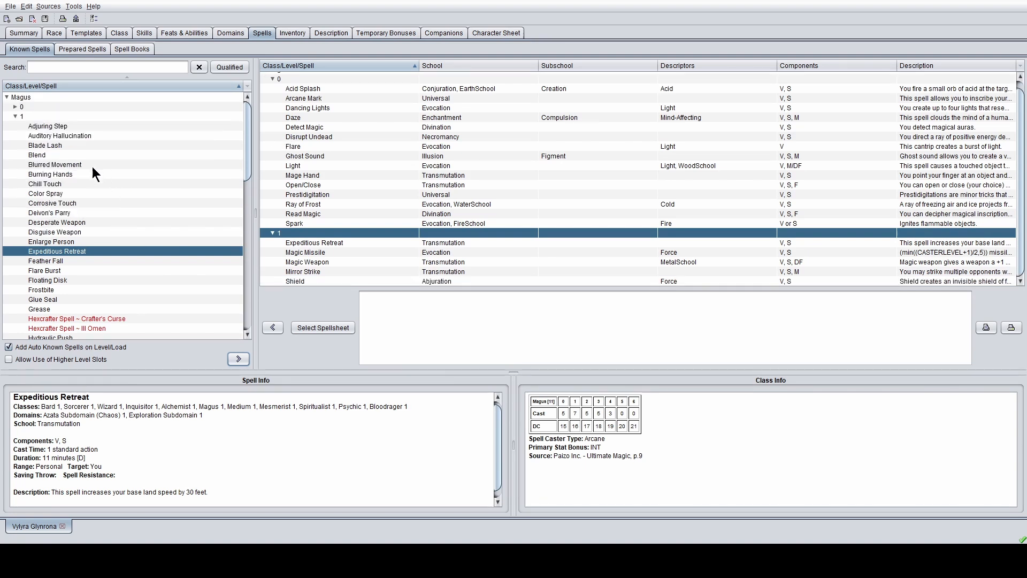
left_click(70, 185)
left_click(99, 231)
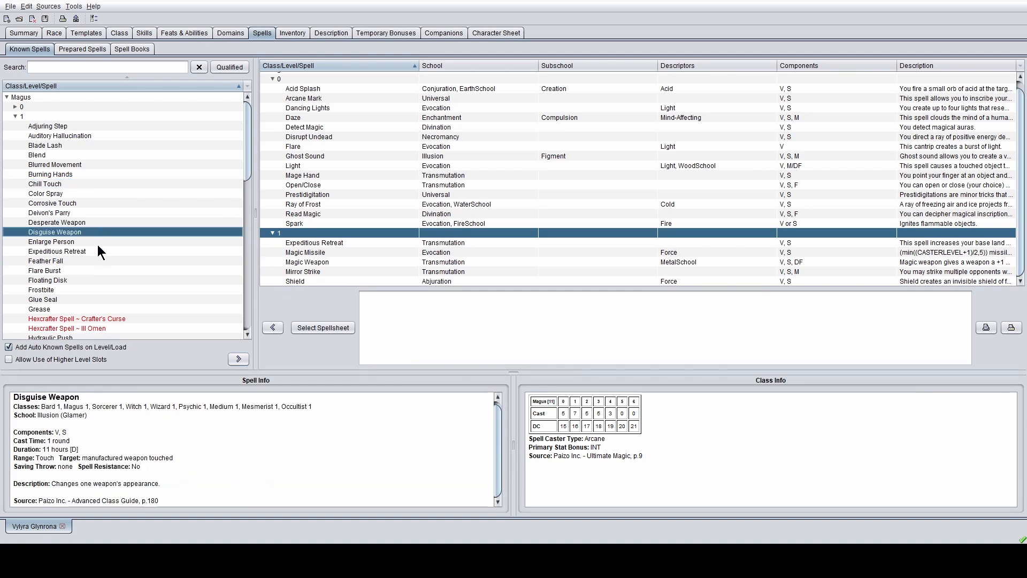
left_click(97, 242)
left_click(97, 260)
scroll(102, 252, "down", 2)
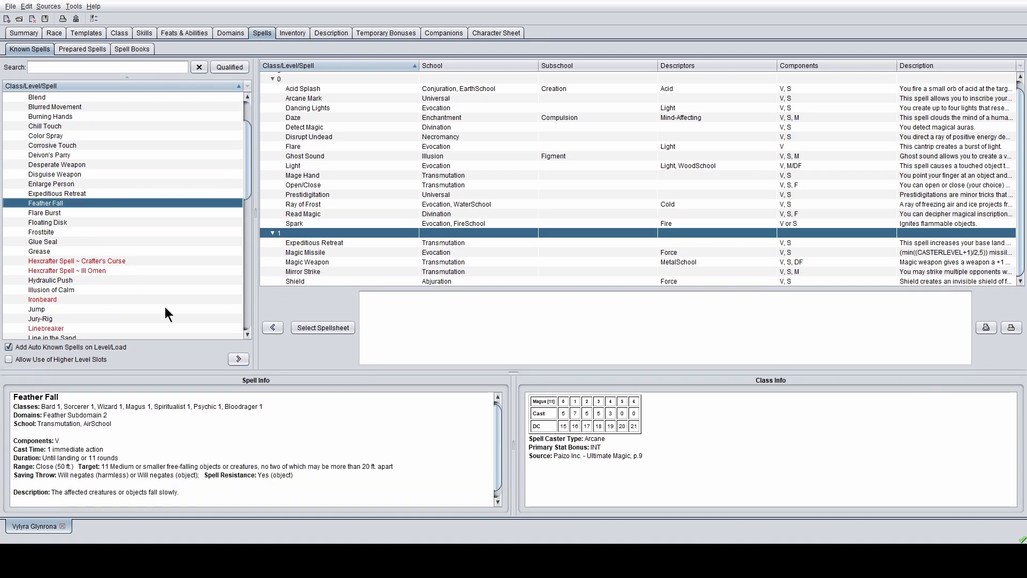
left_click(238, 358)
- Select Shocking Grasp and try adding it to the known spells
scroll(559, 242, "down", 1)
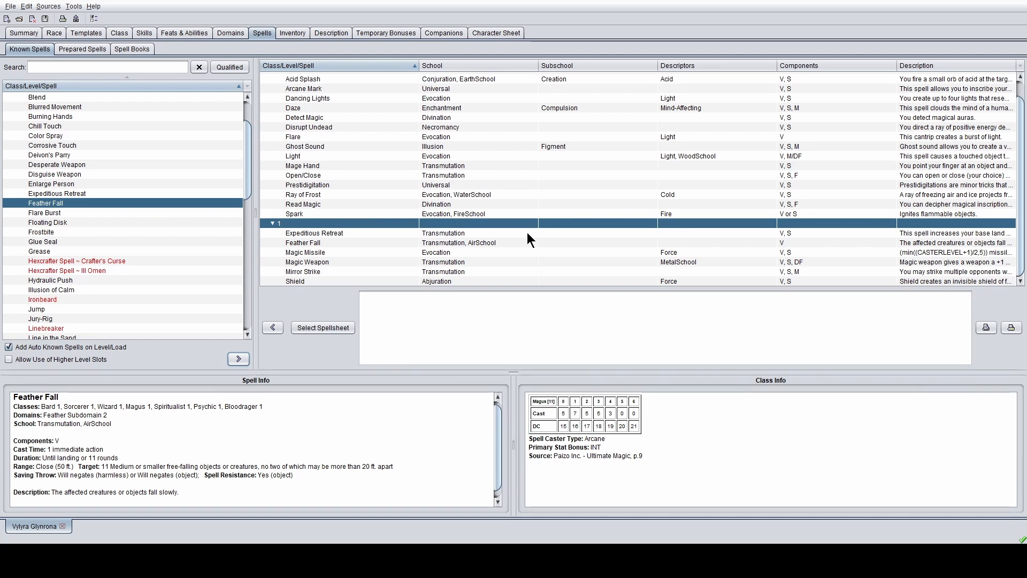
scroll(95, 222, "down", 4)
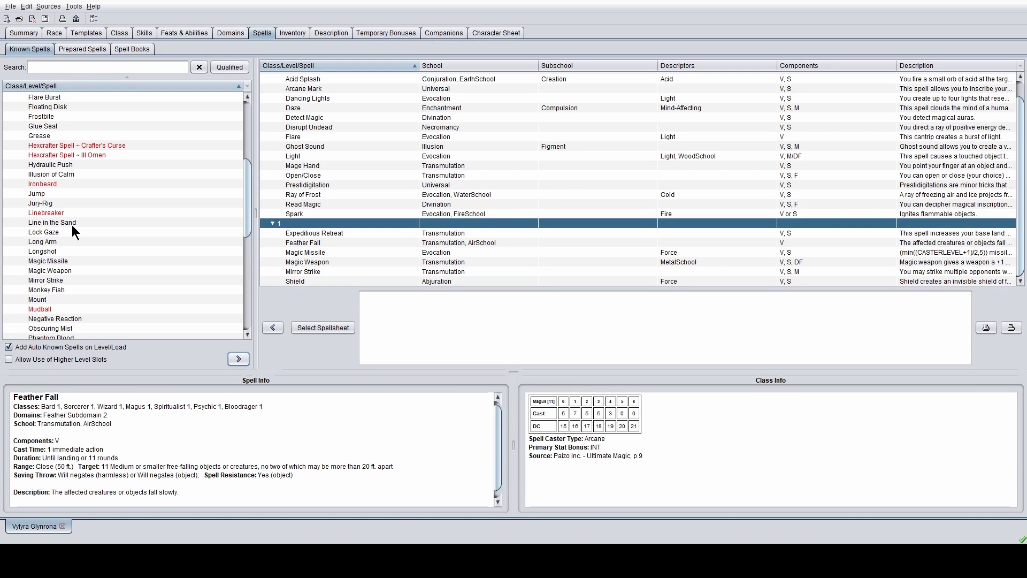
scroll(85, 230, "down", 2)
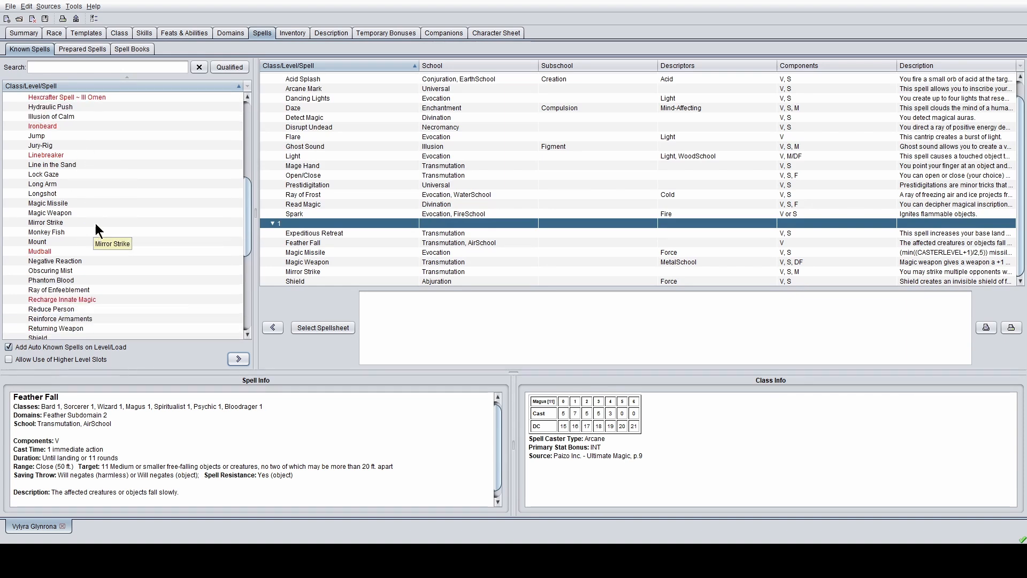
scroll(91, 217, "down", 2)
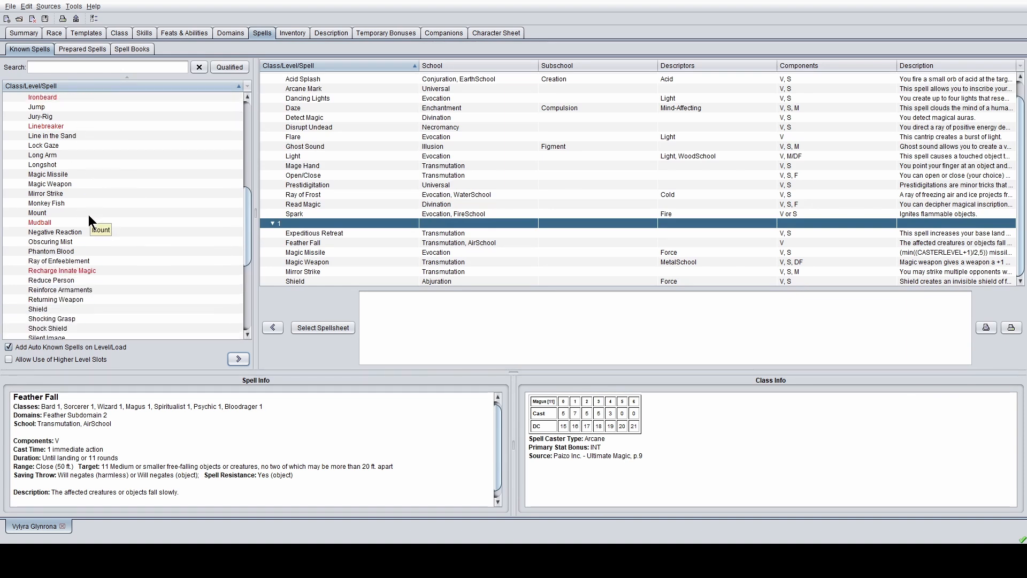
scroll(78, 218, "down", 2)
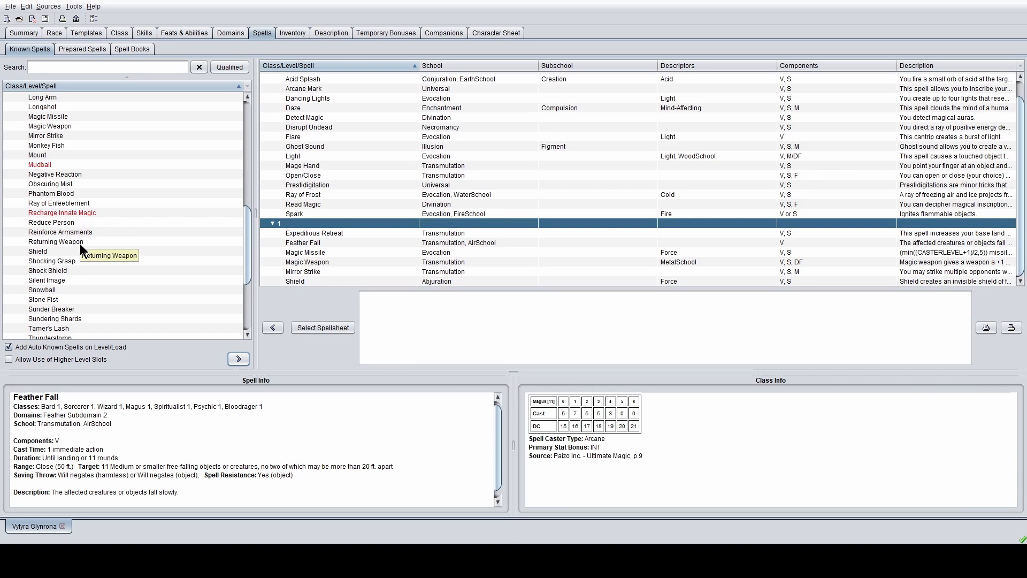
left_click(82, 231)
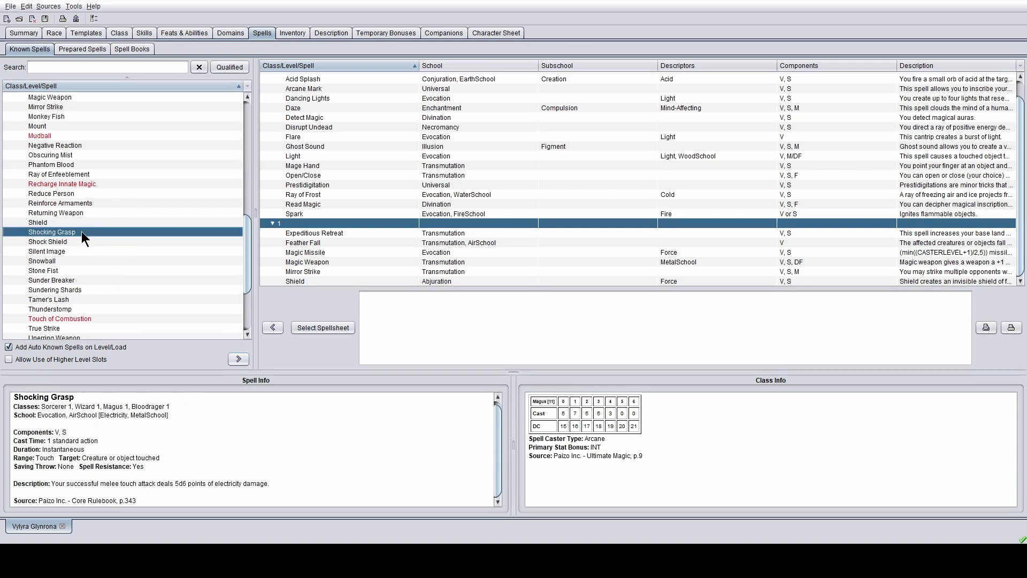
left_click(238, 359)
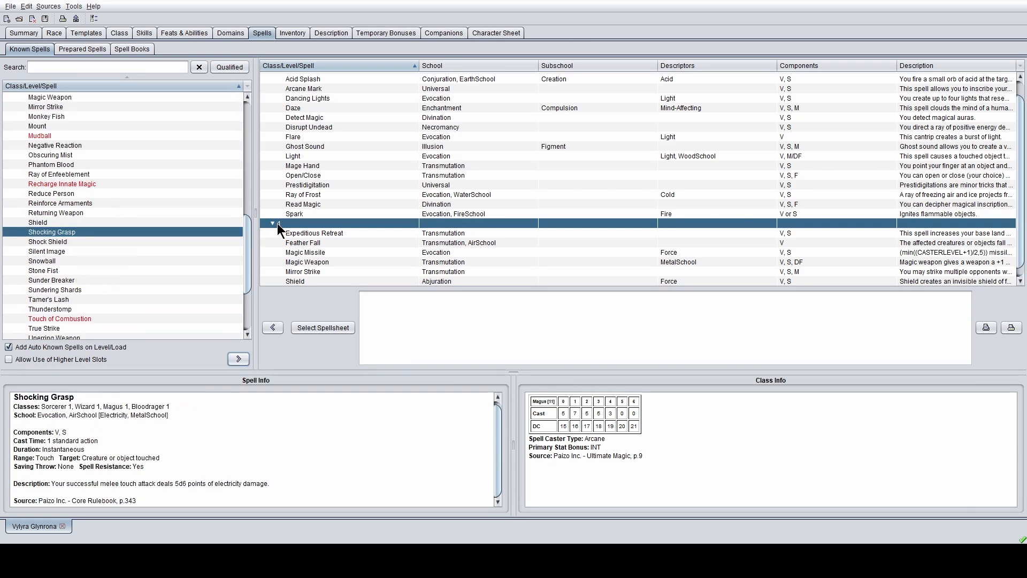
scroll(198, 226, "up", 15)
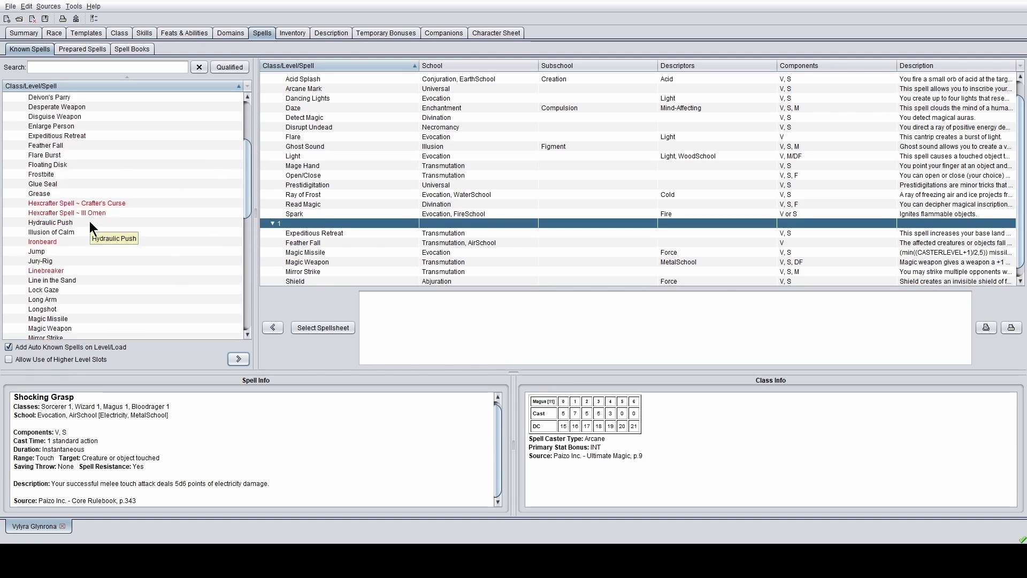
- Collapse the level 1 groups, expand level 2 spells, and add Blur
left_click(15, 116)
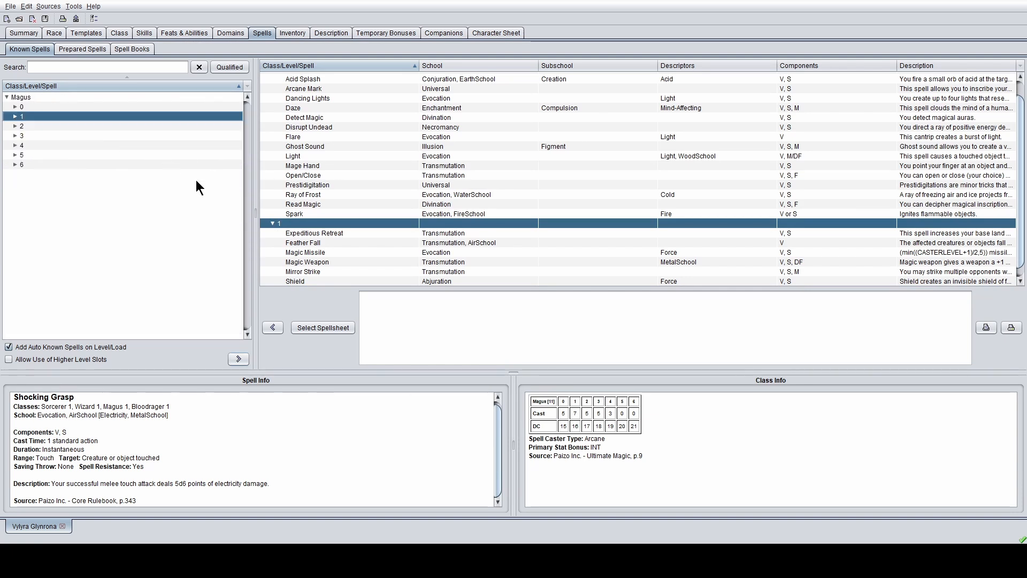
left_click(271, 223)
left_click(15, 125)
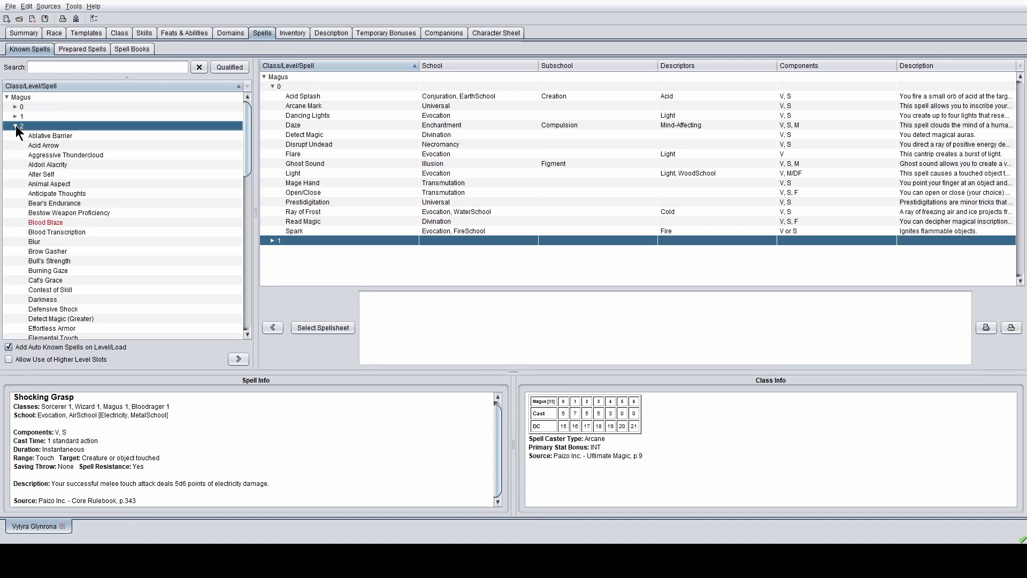
scroll(79, 166, "down", 5)
scroll(80, 167, "down", 5)
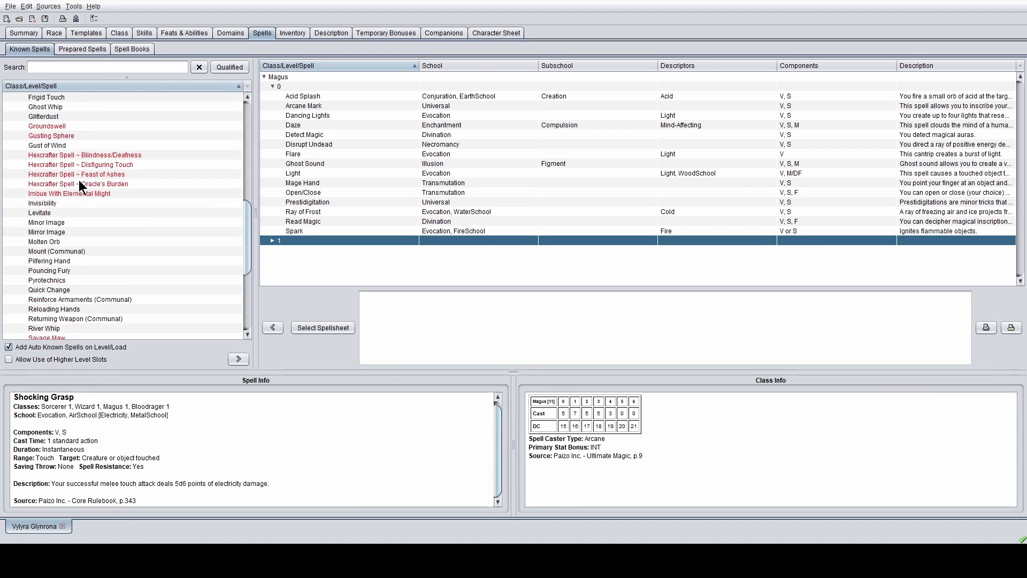
scroll(73, 217, "up", 3)
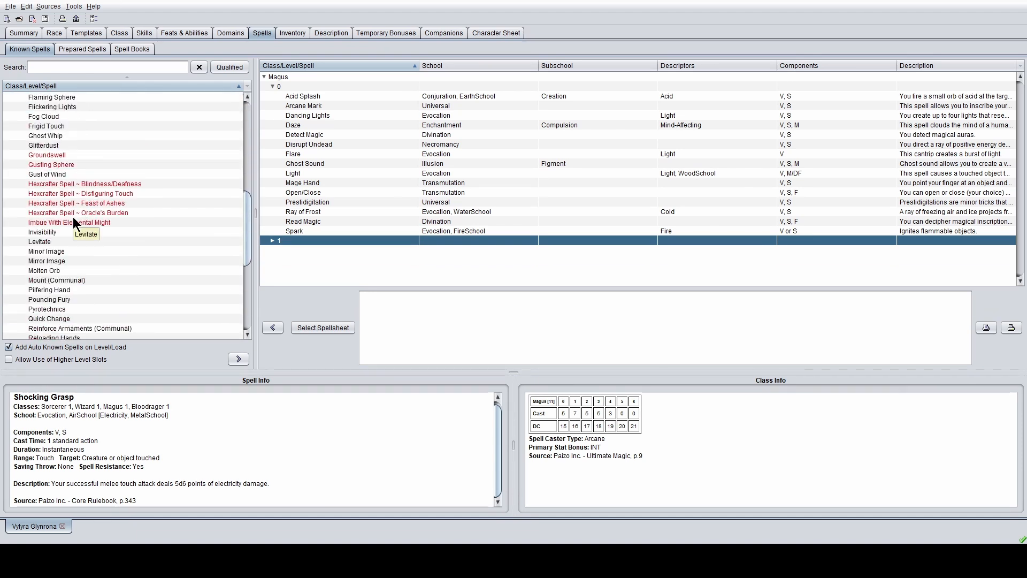
scroll(71, 241, "down", 3)
scroll(71, 240, "down", 6)
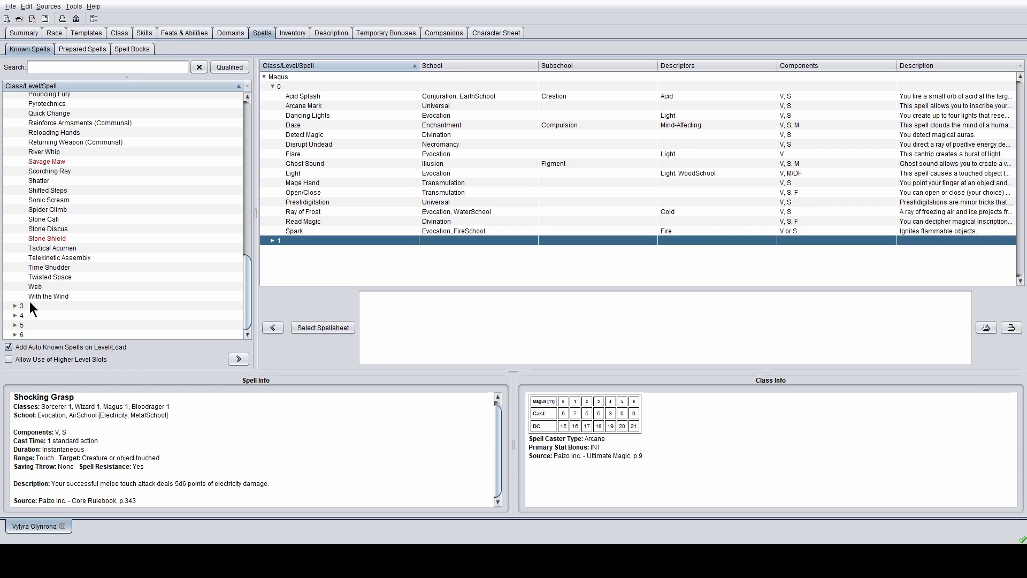
scroll(31, 299, "up", 8)
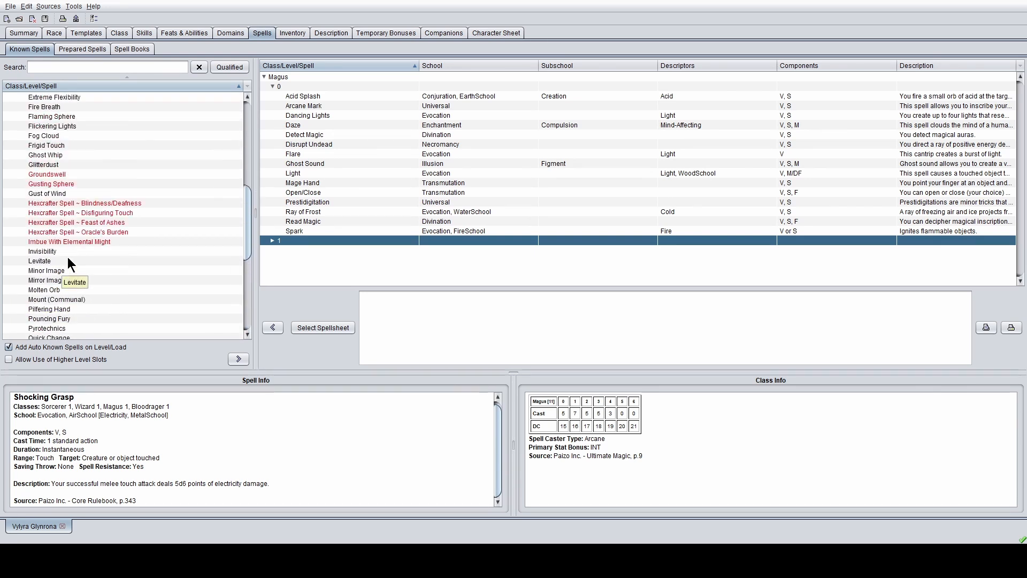
scroll(67, 256, "up", 3)
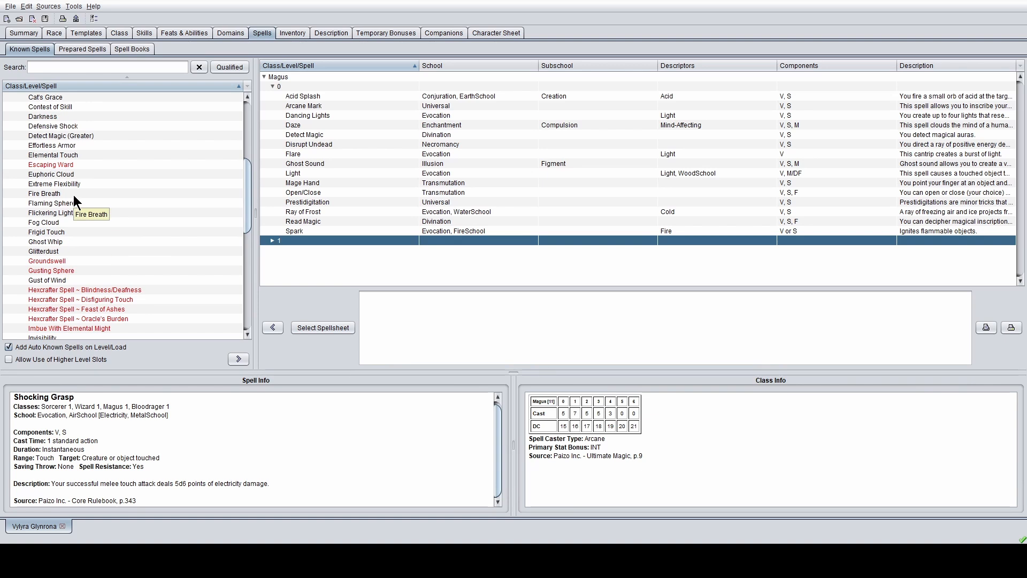
scroll(90, 190, "up", 2)
scroll(86, 214, "up", 4)
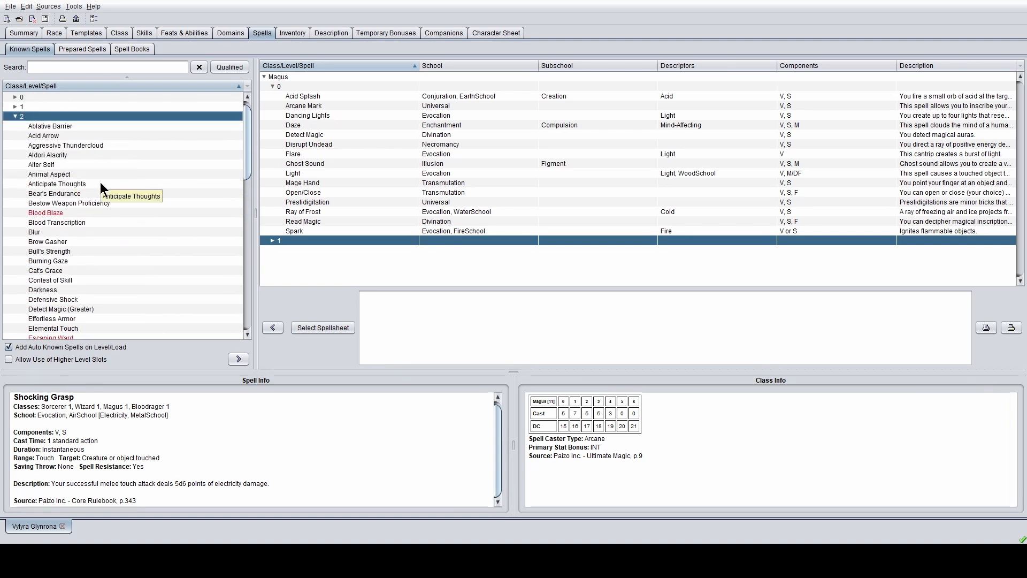
scroll(101, 182, "down", 1)
left_click(54, 203)
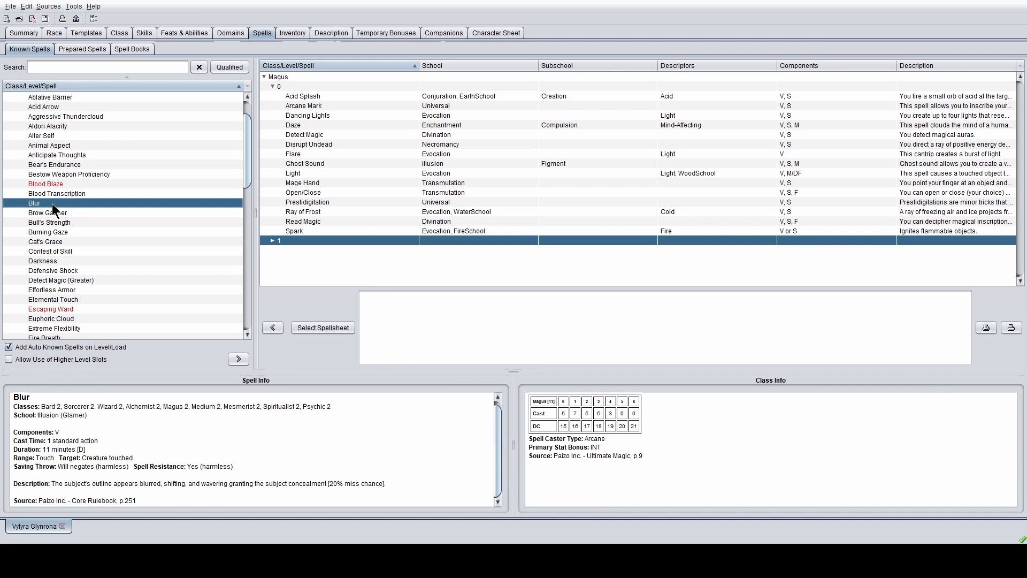
left_click(244, 358)
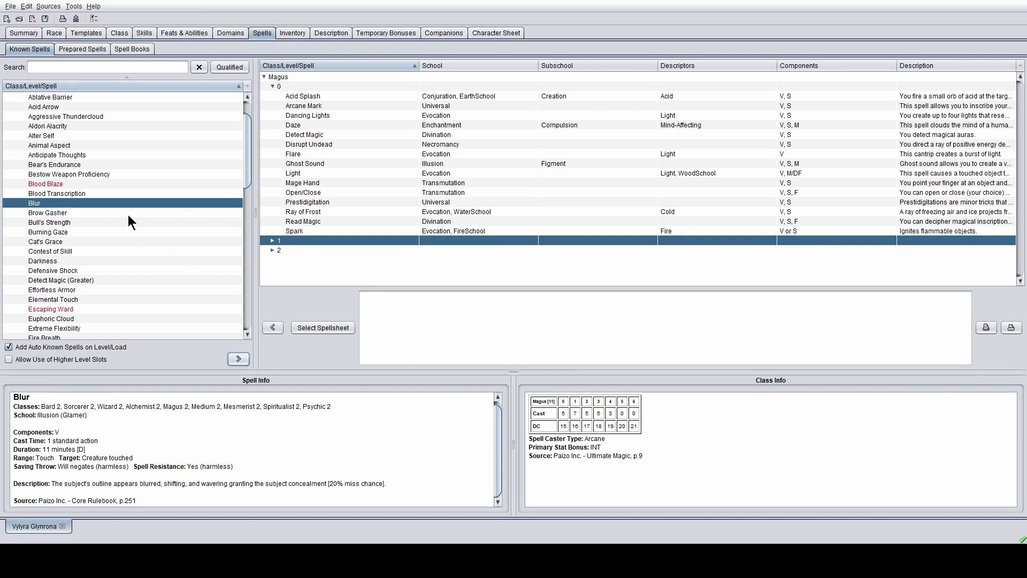
- Add Effortless Armor and Invisibility to the level-2 known spells
left_click(271, 251)
scroll(123, 263, "down", 2)
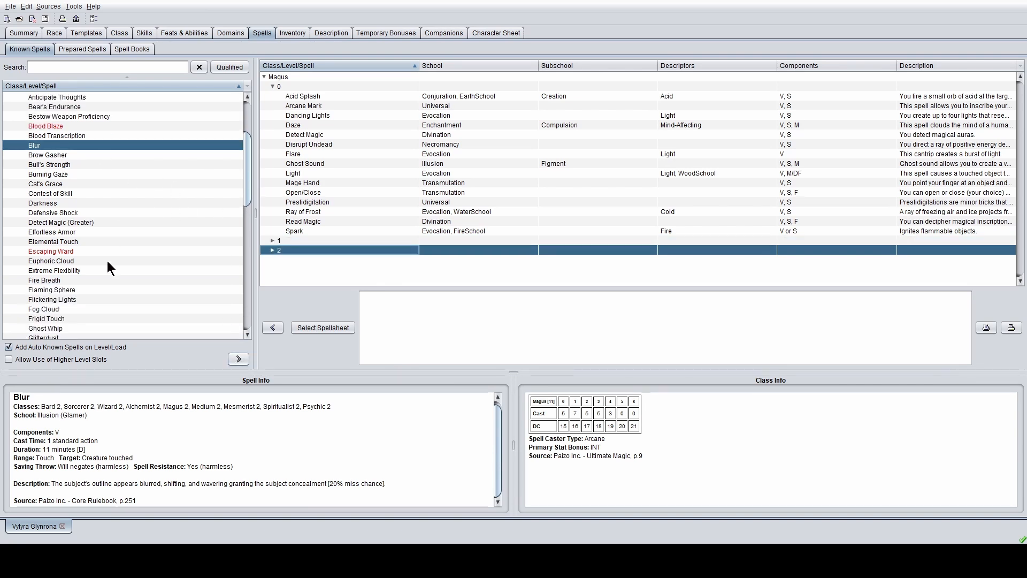
left_click(109, 233)
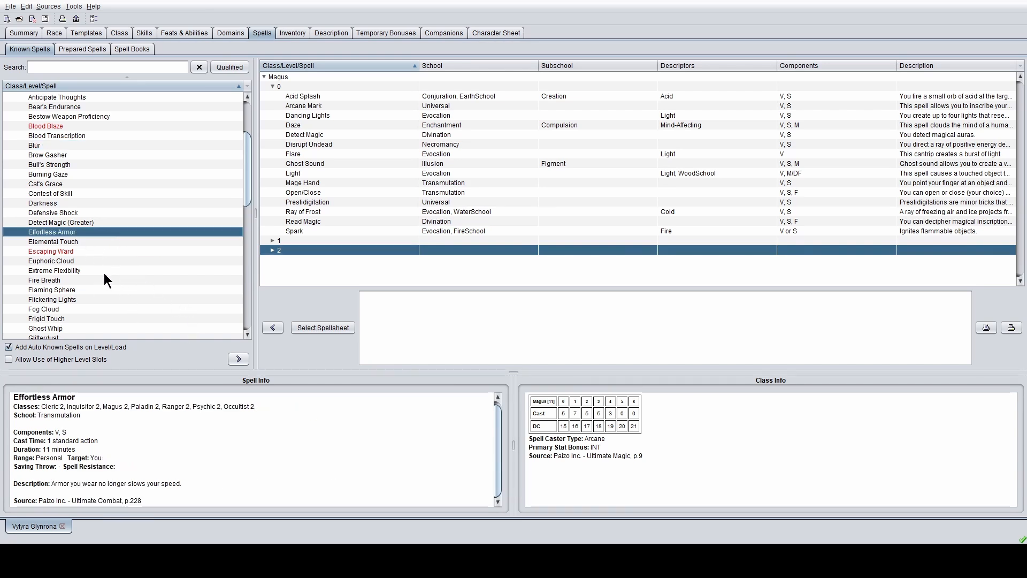
left_click(237, 359)
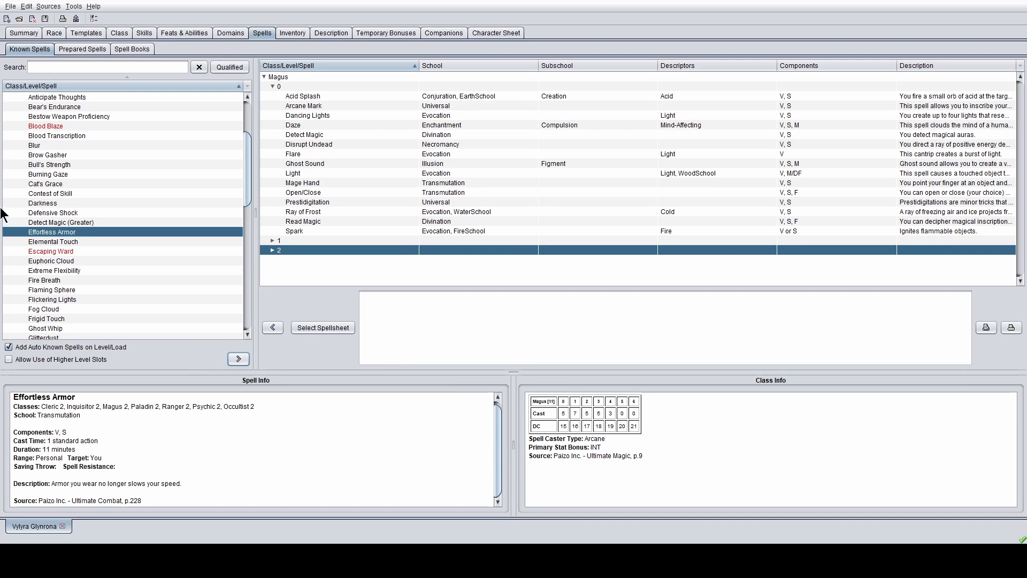
scroll(147, 250, "down", 3)
scroll(82, 243, "down", 4)
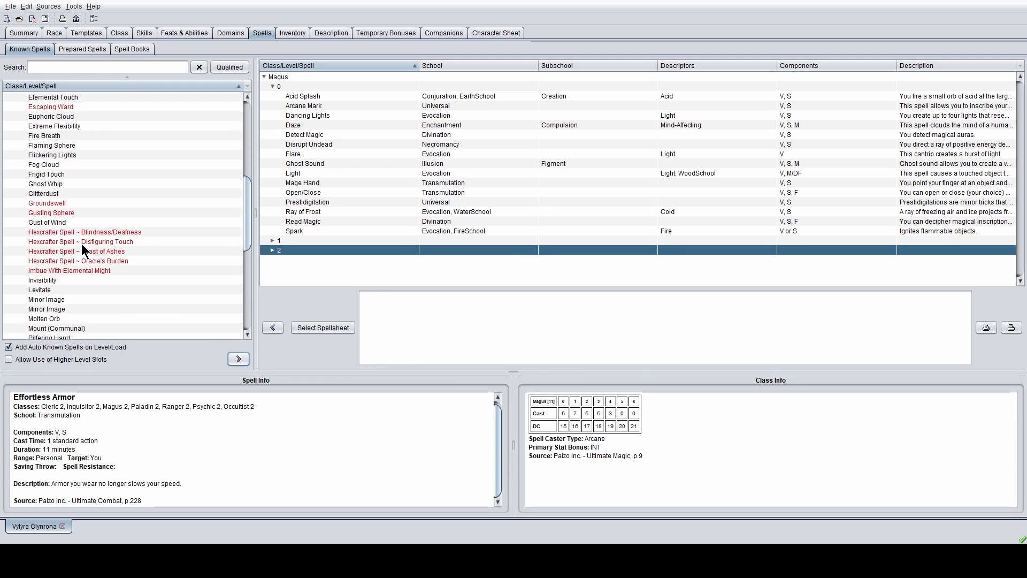
left_click(56, 222)
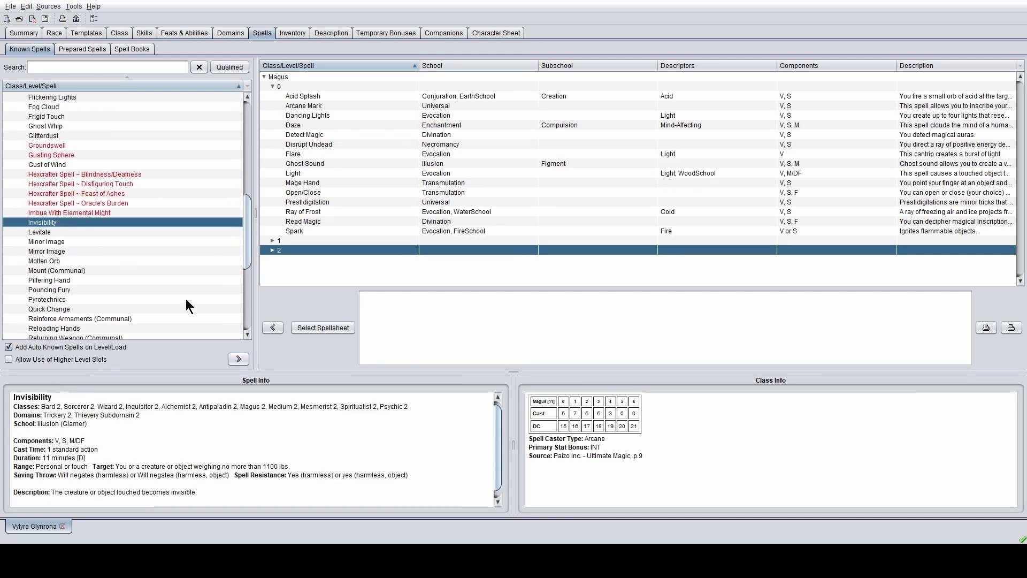
left_click(239, 359)
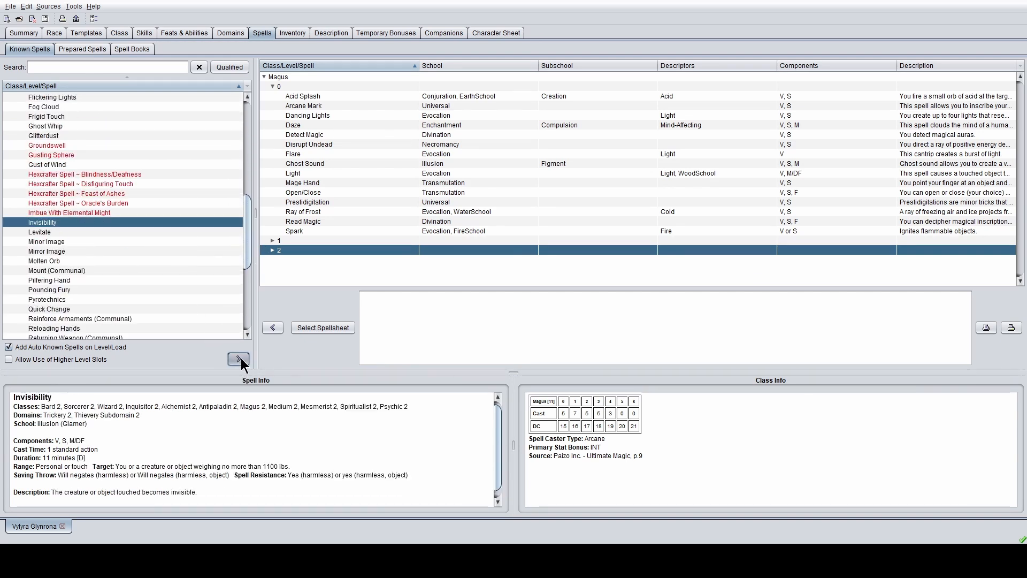
- Add Scorching Ray to the level-2 known spells
left_click(273, 250)
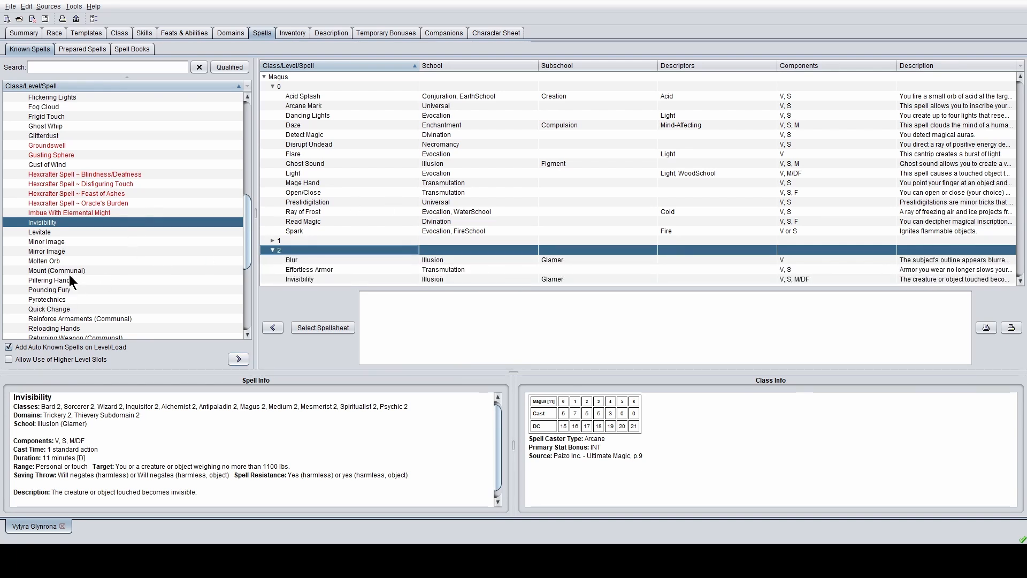
scroll(69, 275, "down", 3)
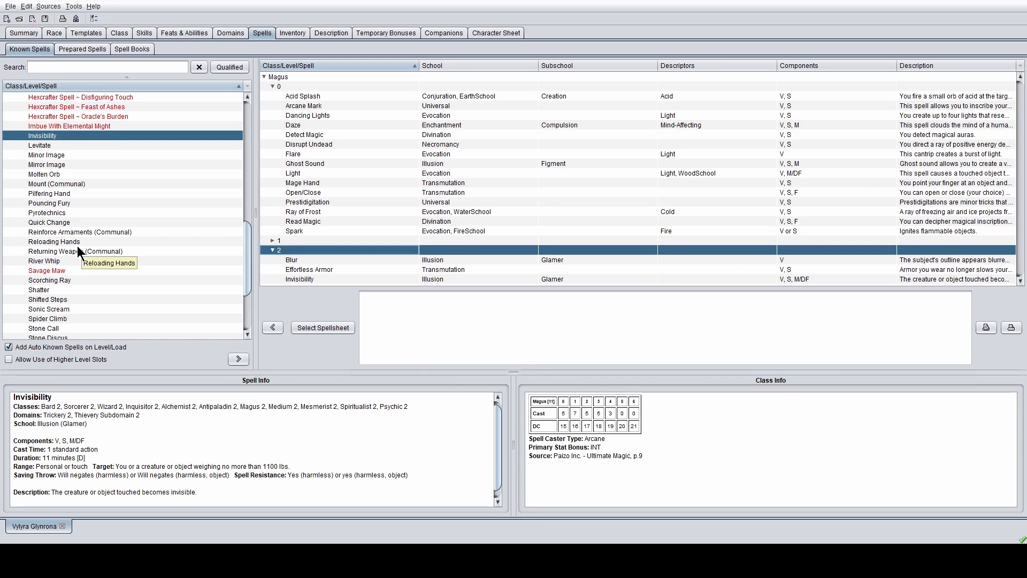
scroll(85, 259, "down", 2)
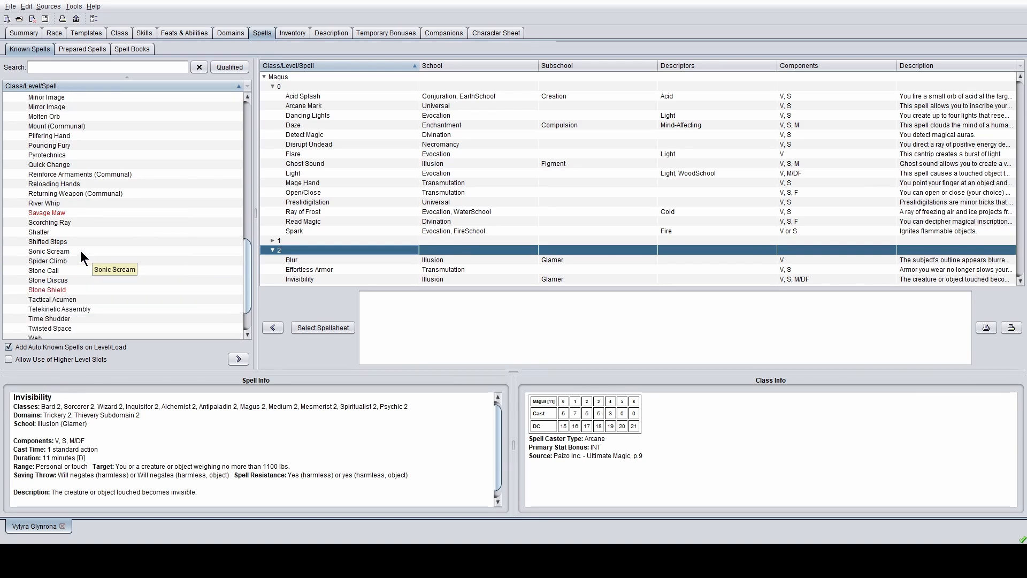
left_click(77, 222)
left_click(239, 358)
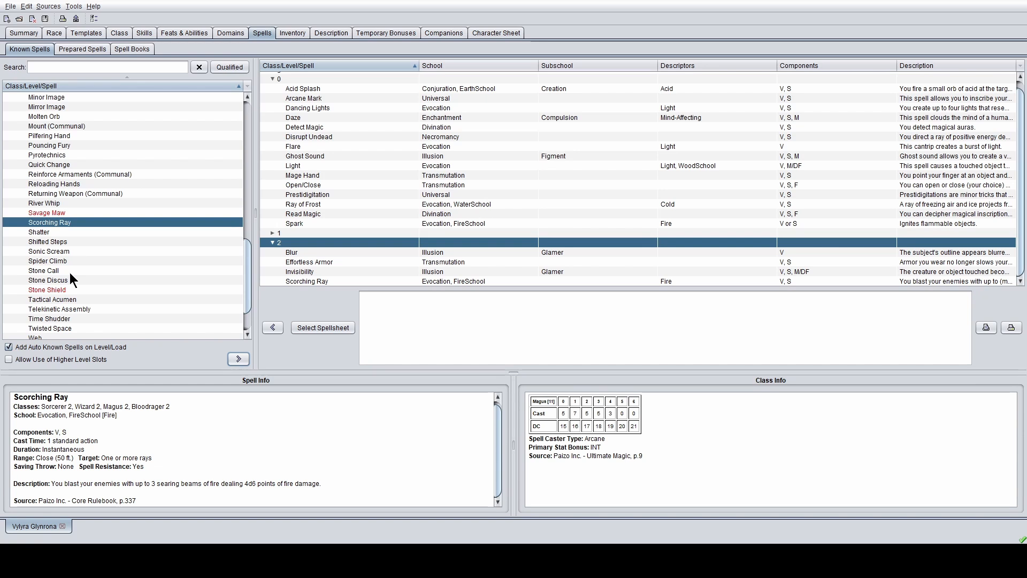
- Read Time Shudder and try adding it, then collapse the known level 2 group
scroll(70, 289, "down", 1)
scroll(88, 281, "down", 1)
left_click(85, 266)
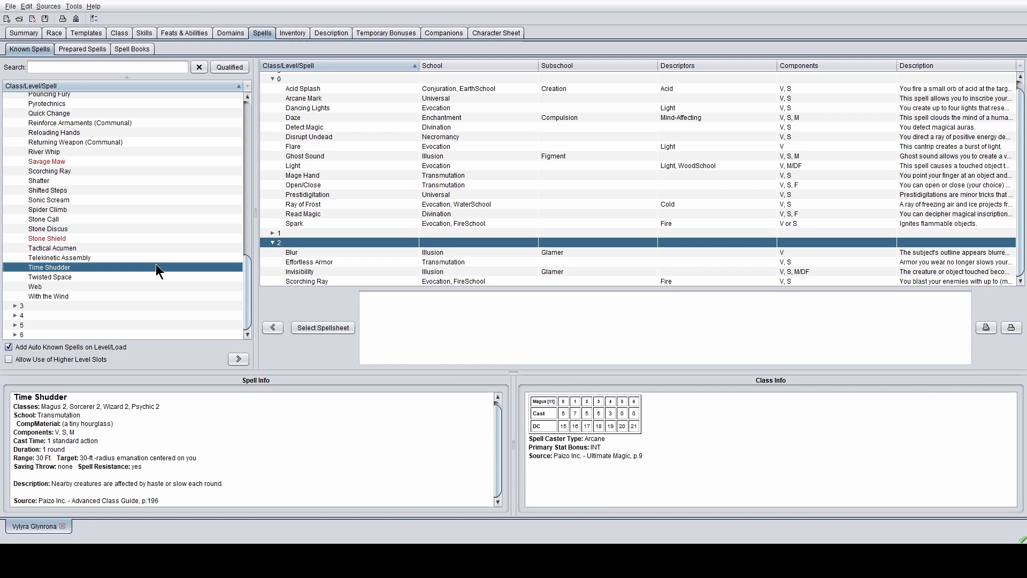
left_click(242, 357)
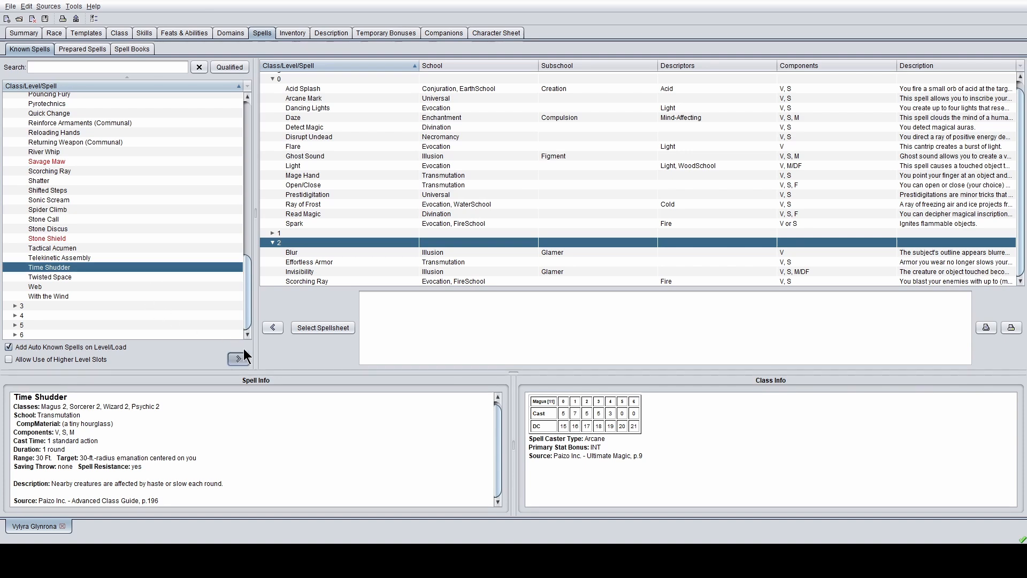
left_click(271, 244)
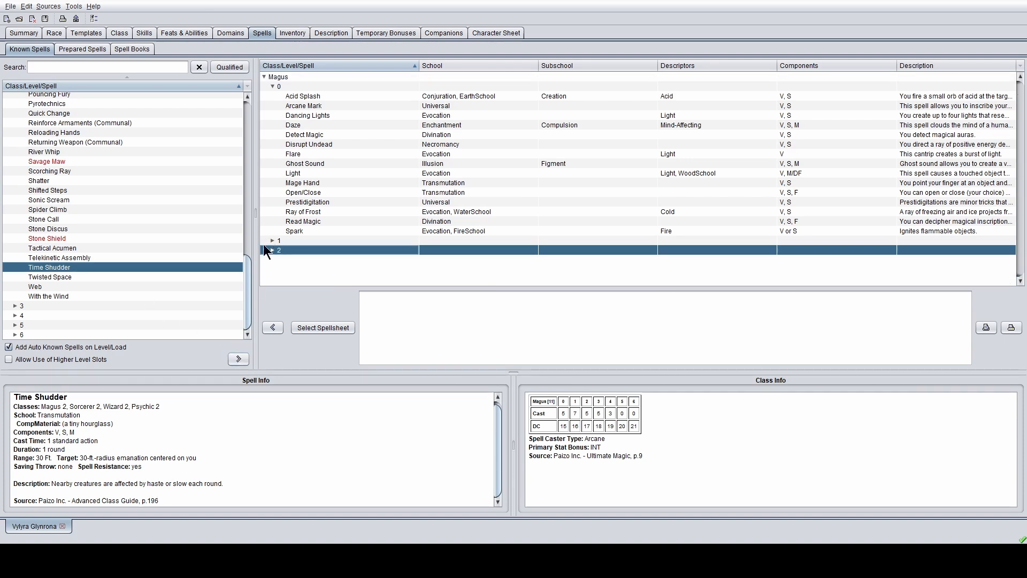
- Collapse the available level 2 spells and expand the level 3 spells
left_click(14, 305)
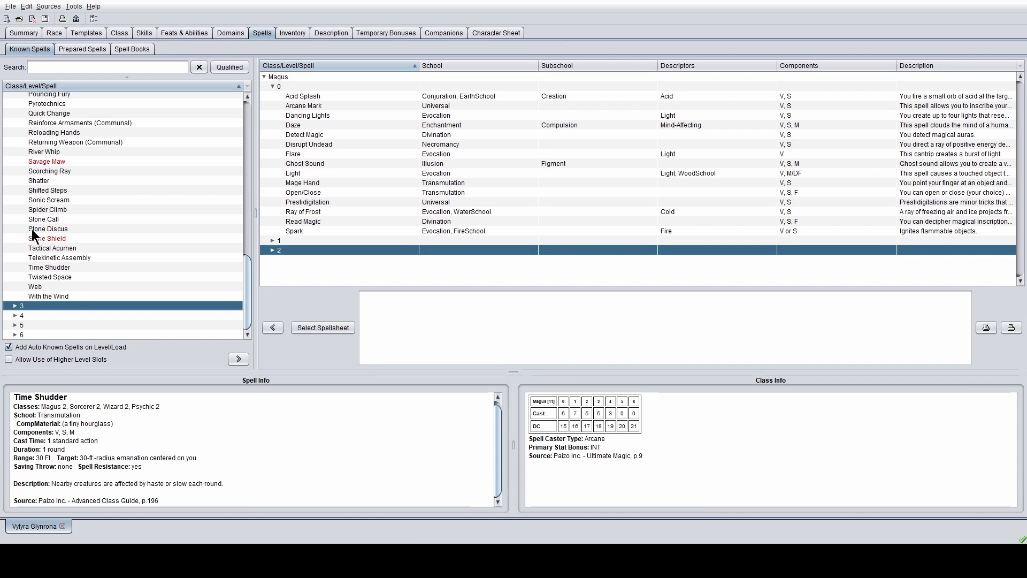
scroll(33, 230, "up", 13)
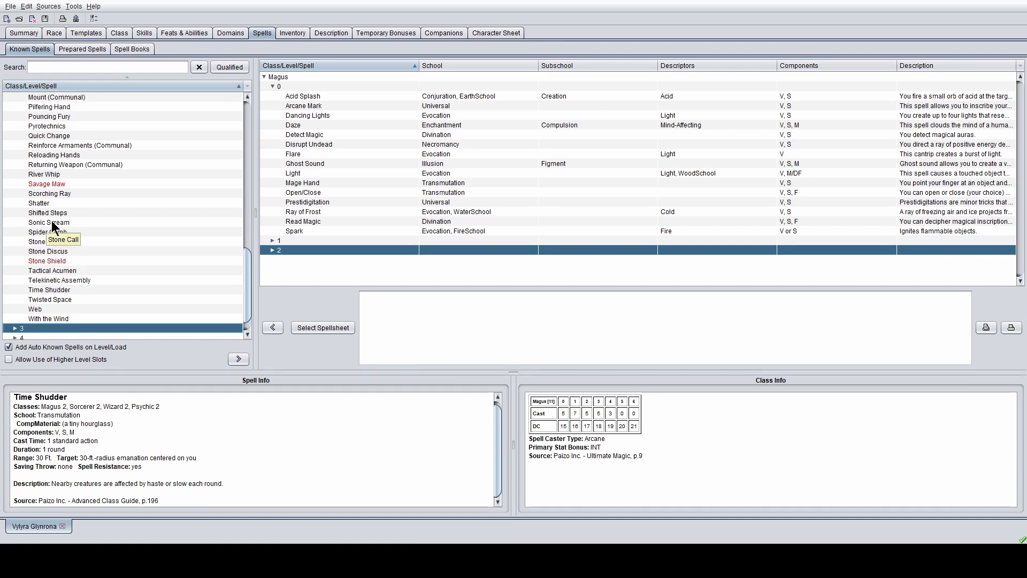
scroll(12, 177, "up", 4)
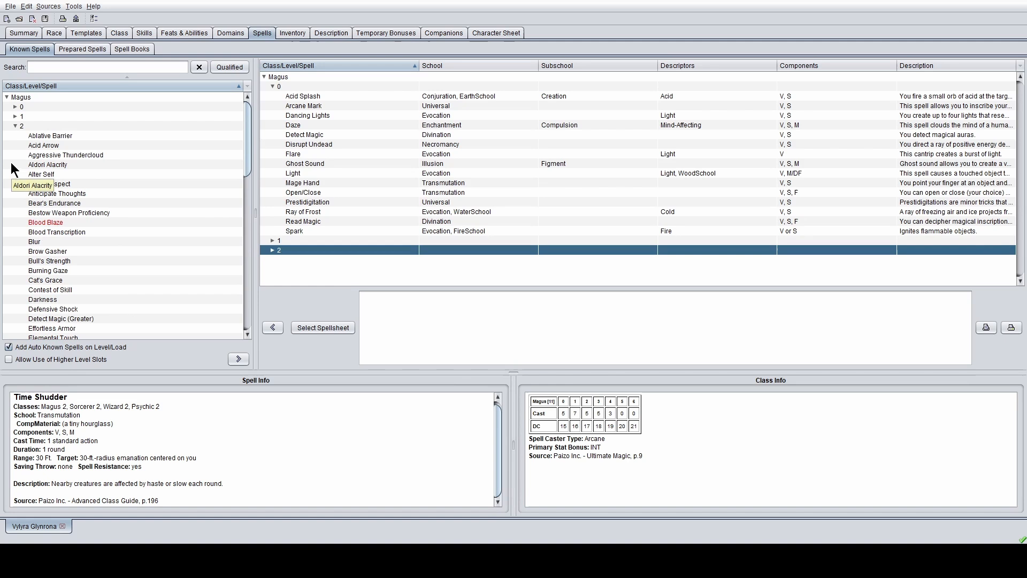
left_click(11, 125)
left_click(15, 126)
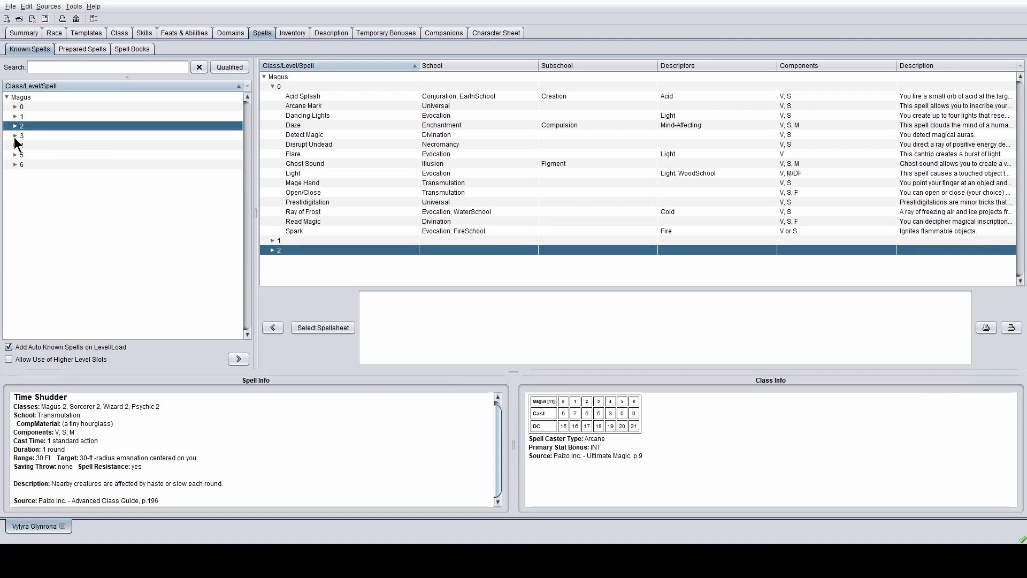
left_click(16, 135)
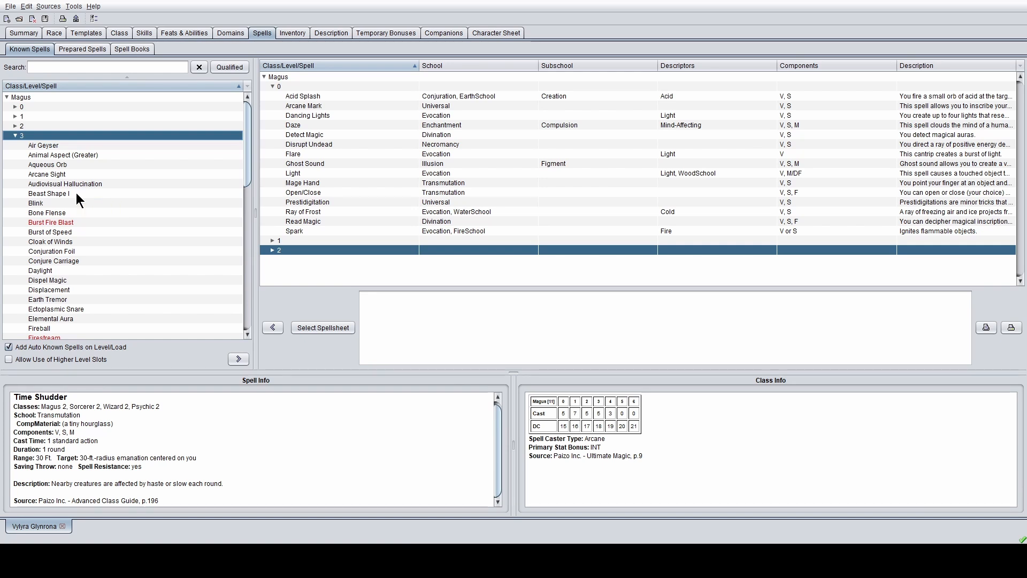
scroll(64, 202, "down", 1)
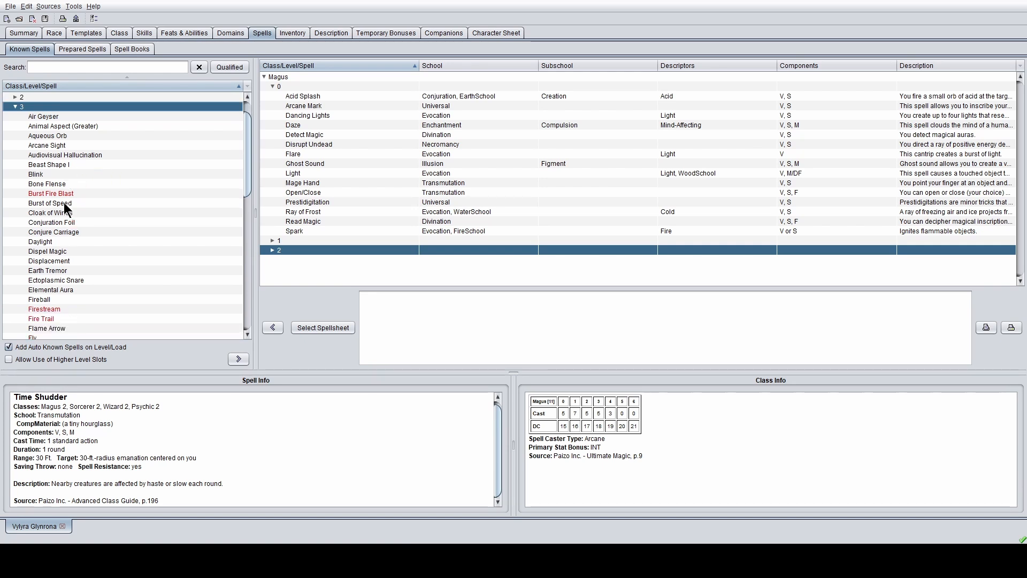
- Add Blink and Fireball to the level-3 known spells
left_click(51, 174)
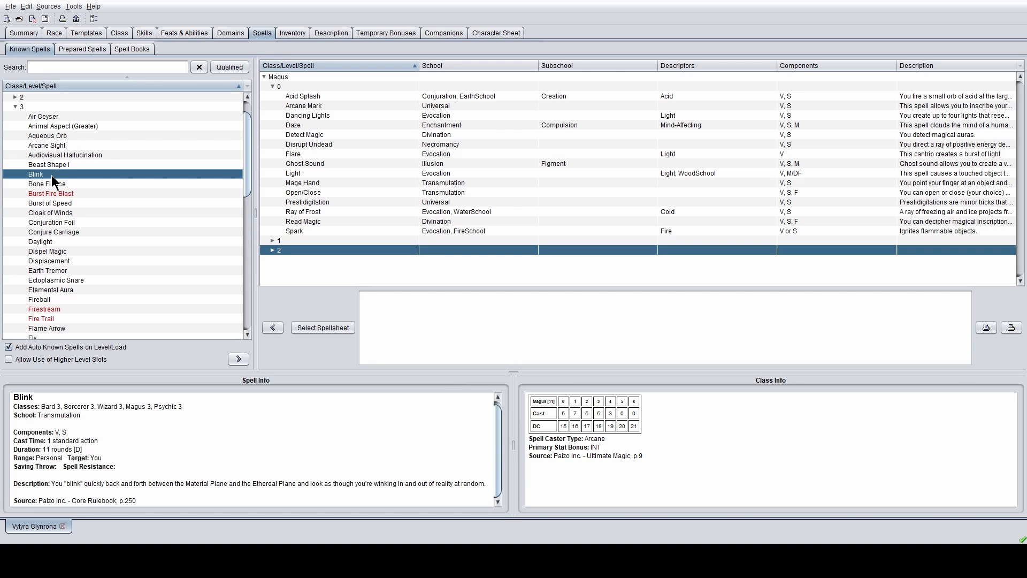
left_click(238, 358)
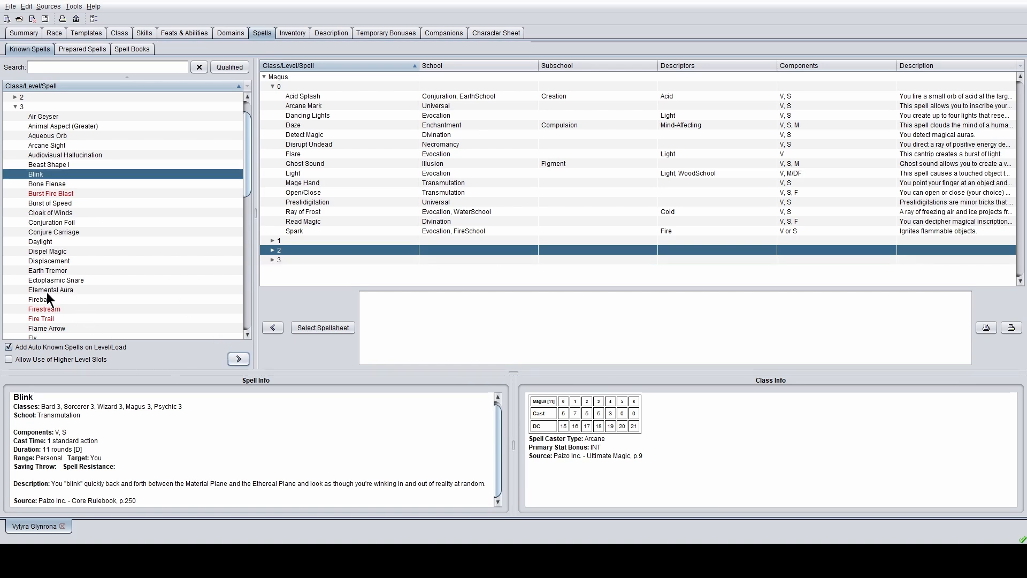
left_click(47, 298)
left_click(238, 359)
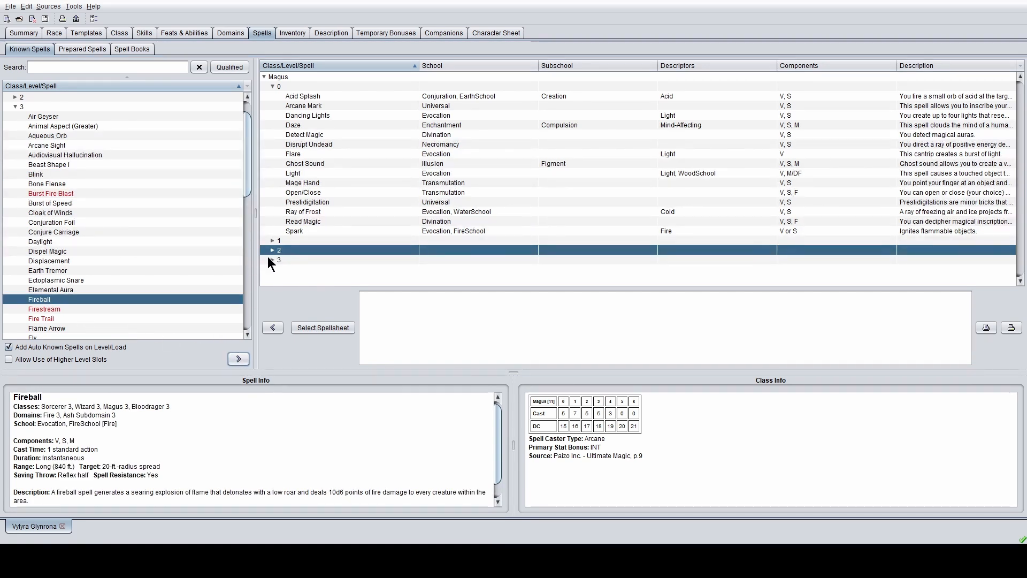
left_click(271, 258)
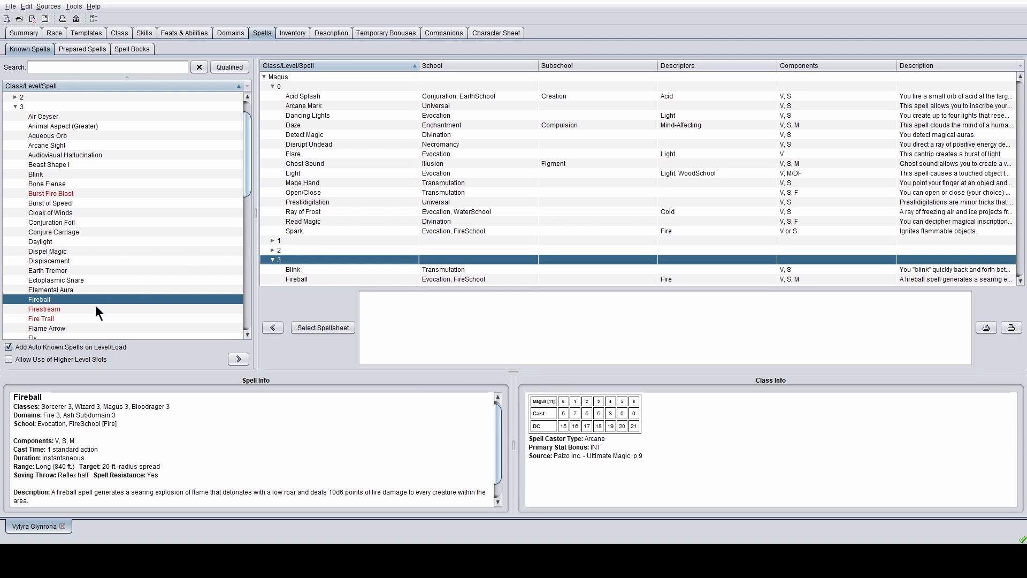
scroll(107, 296, "down", 3)
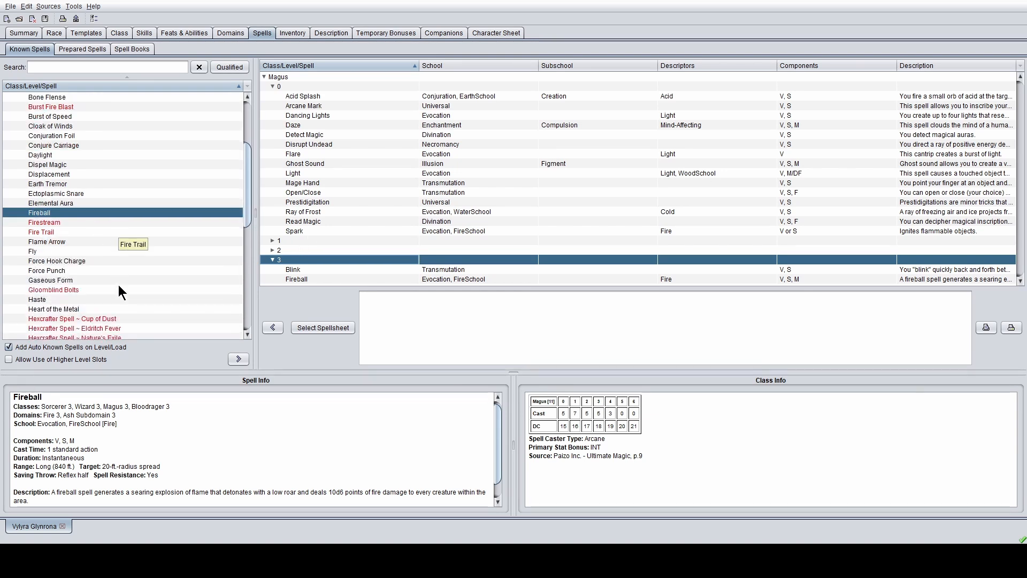
- Scroll to the level-3 spells and show Haste's details in Spell Info
scroll(294, 461, "down", 1)
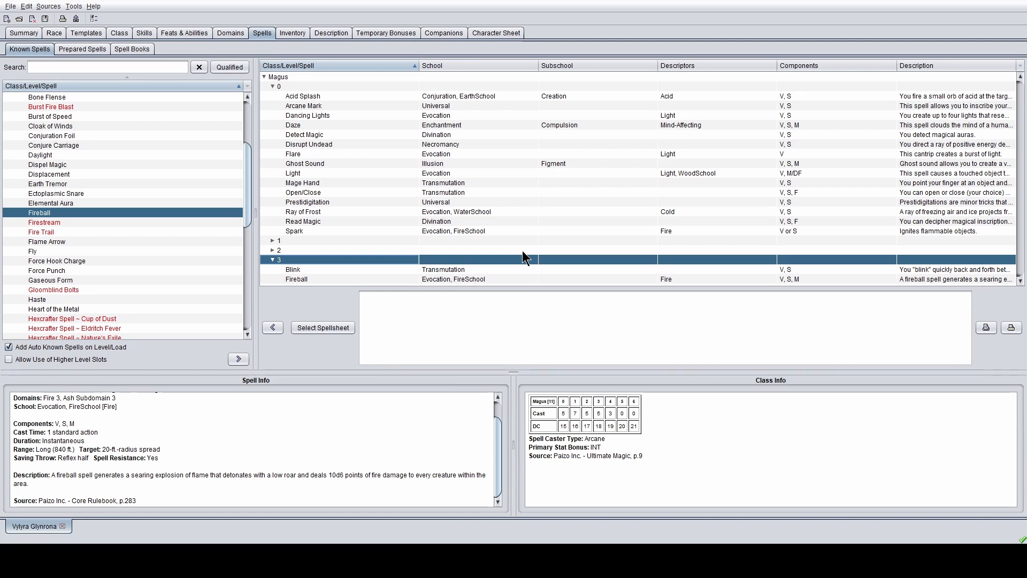
scroll(59, 257, "down", 2)
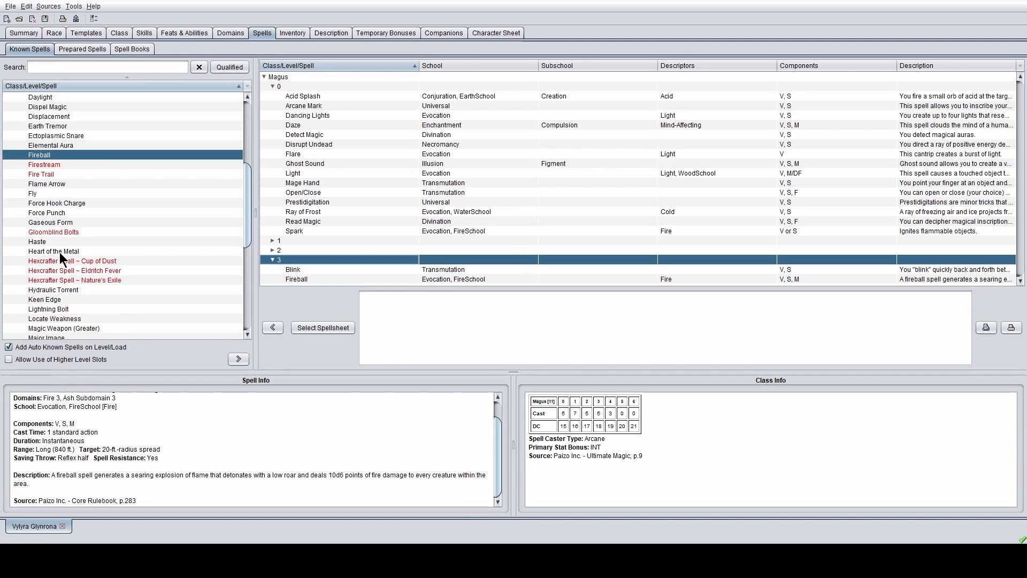
left_click(64, 243)
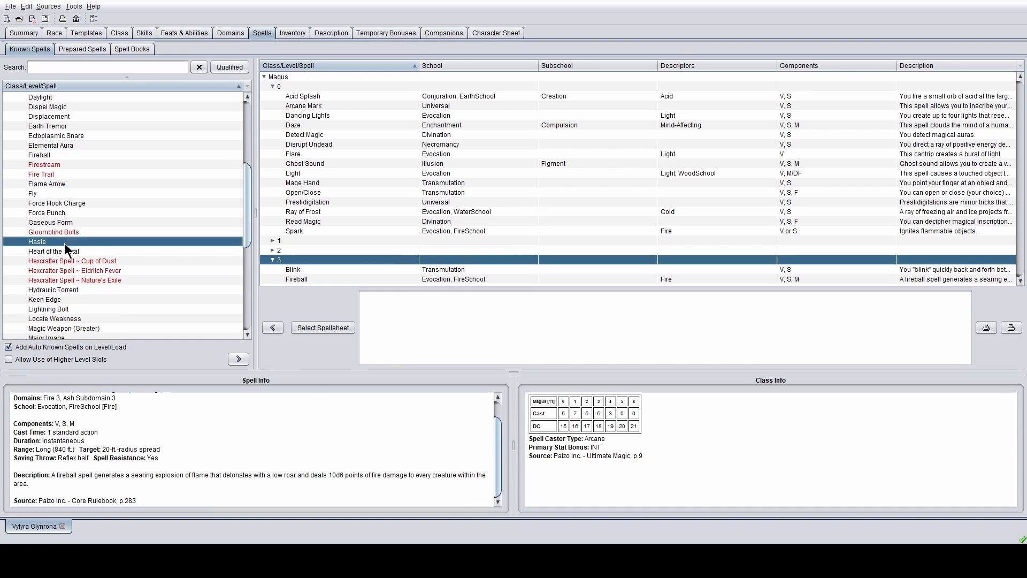
- Add Haste and Dispel Magic to the known 3rd-level spells
left_click(236, 358)
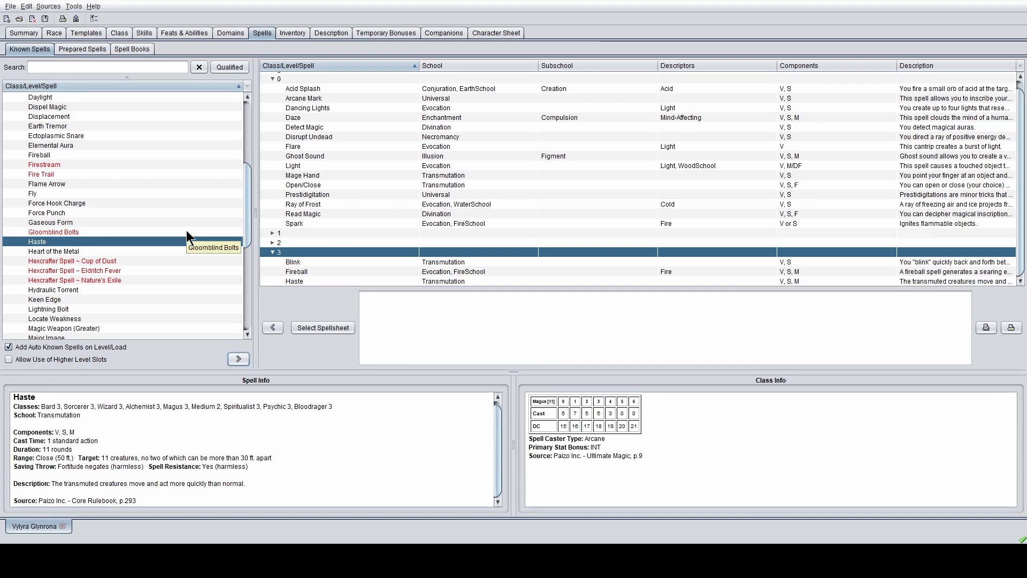
scroll(186, 231, "down", 2)
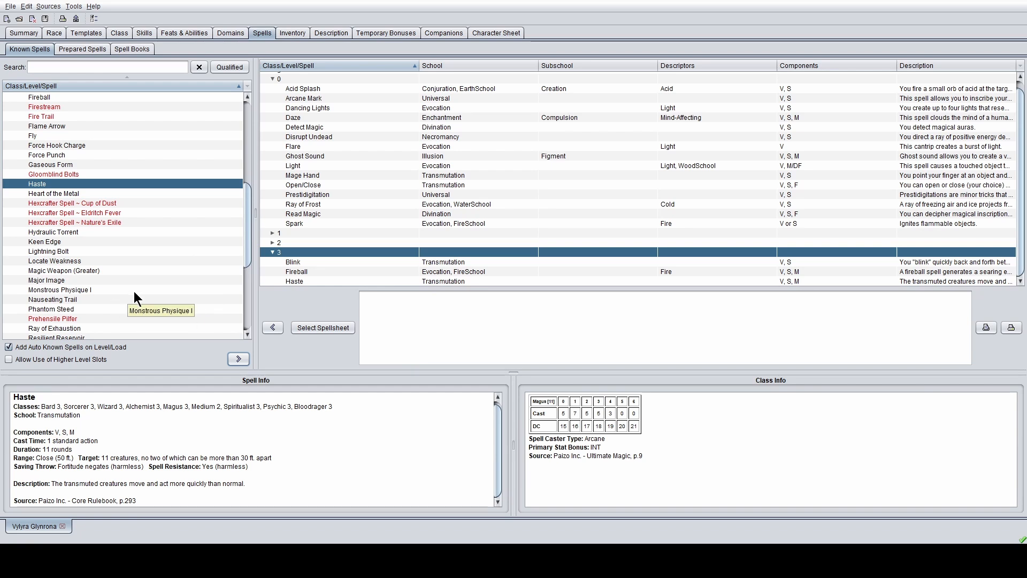
scroll(102, 284, "down", 2)
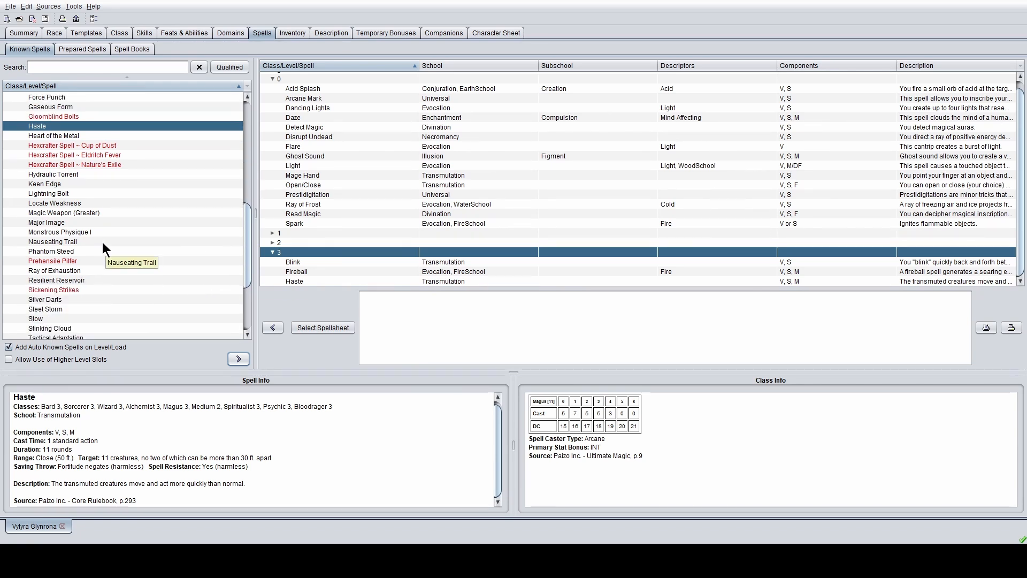
scroll(102, 242, "down", 4)
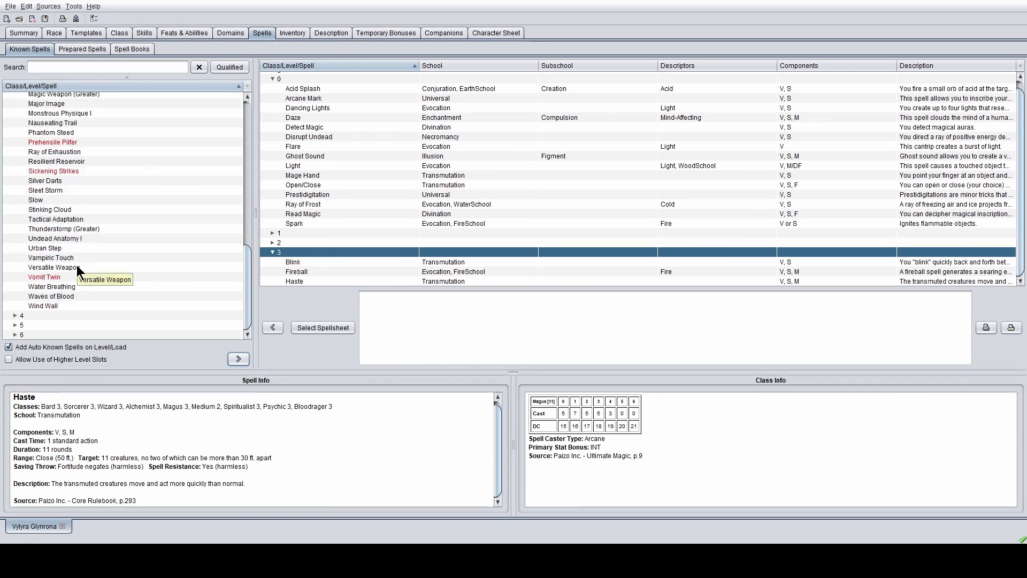
scroll(76, 268, "up", 15)
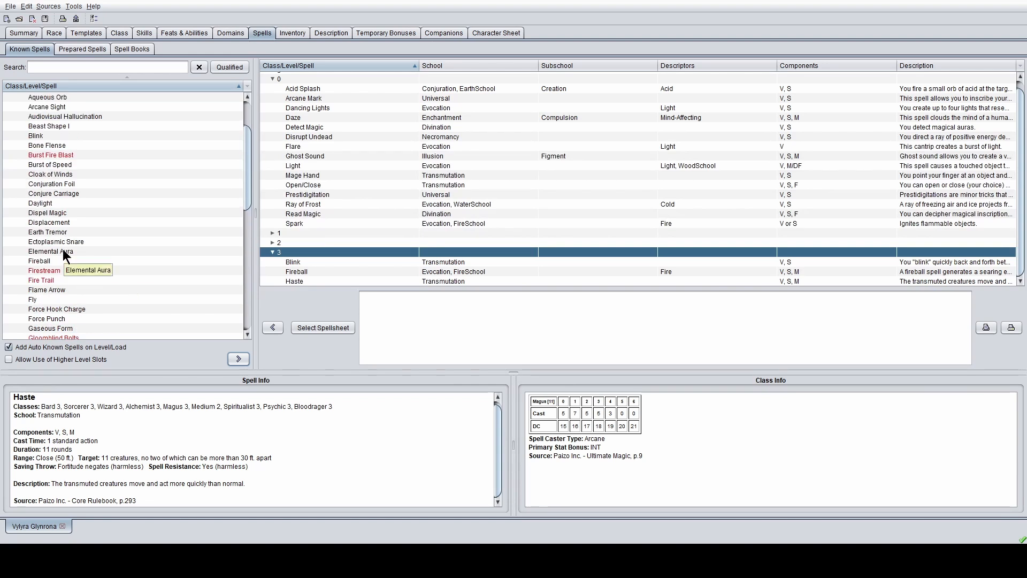
left_click(49, 212)
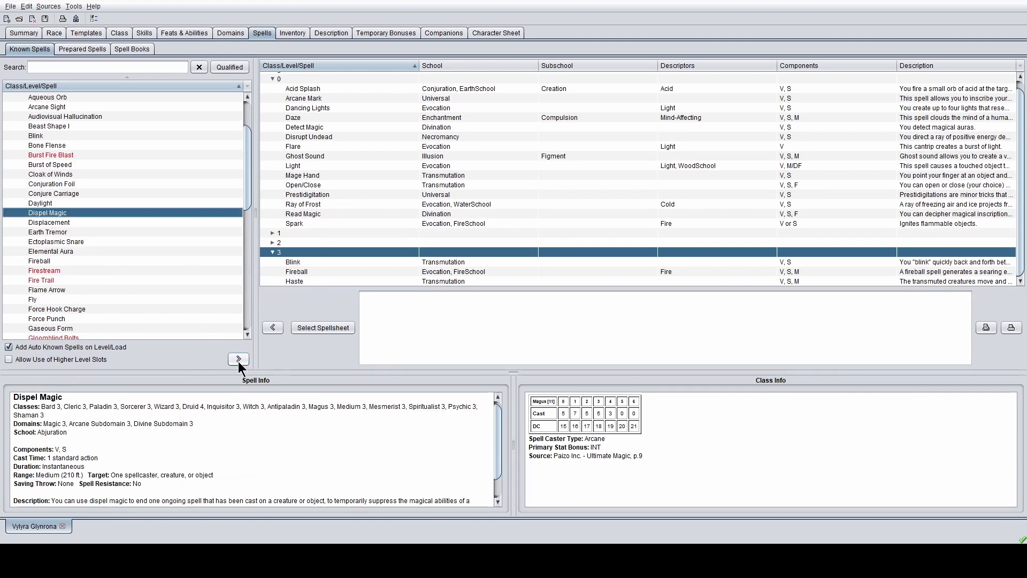
left_click(239, 359)
- Review Burst of Speed, Bone Flense, Audiovisual Hallucination, Elemental Aura and Locate Weakness details
scroll(98, 185, "up", 1)
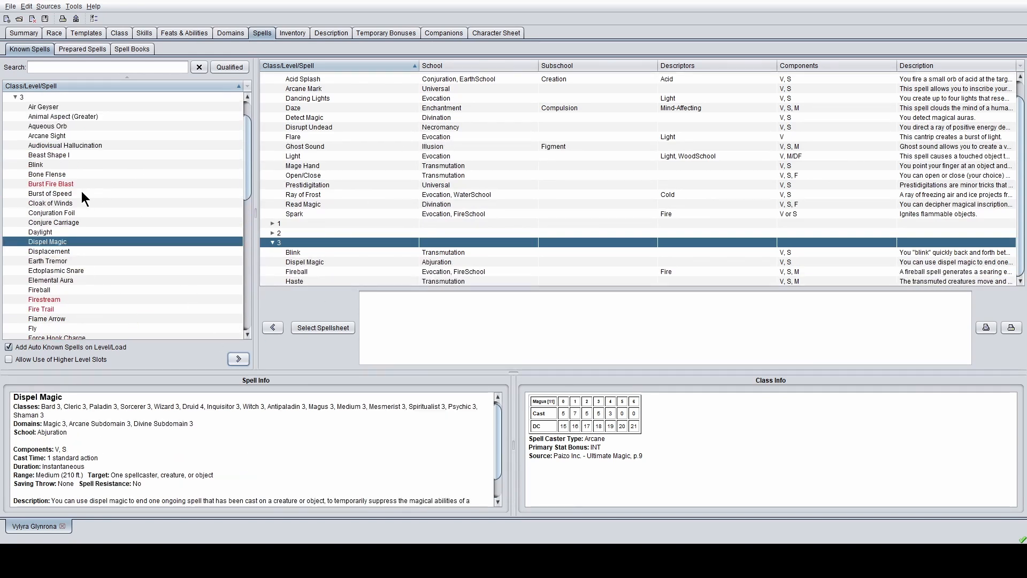
left_click(81, 194)
left_click(81, 174)
left_click(89, 146)
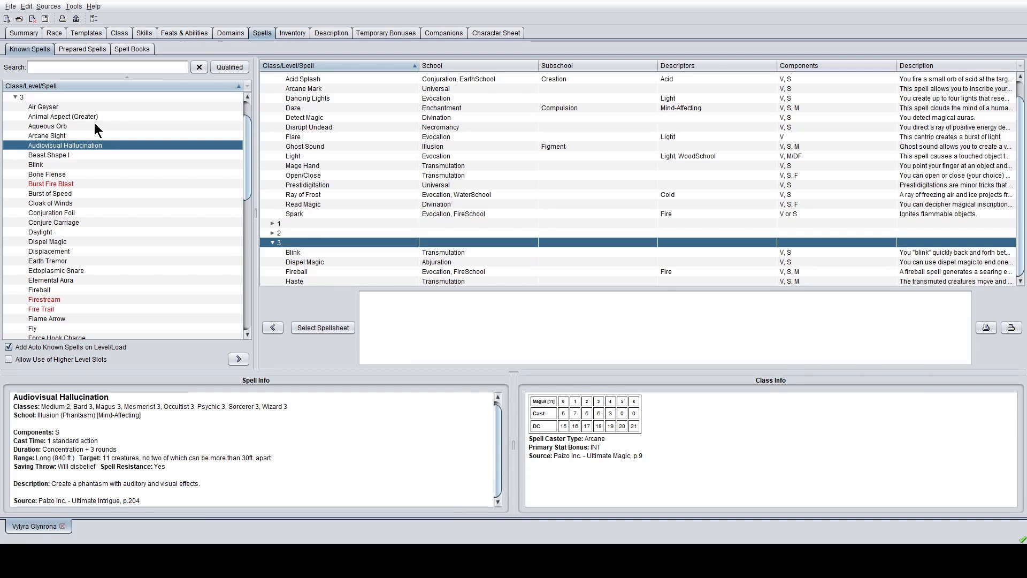
left_click(77, 240)
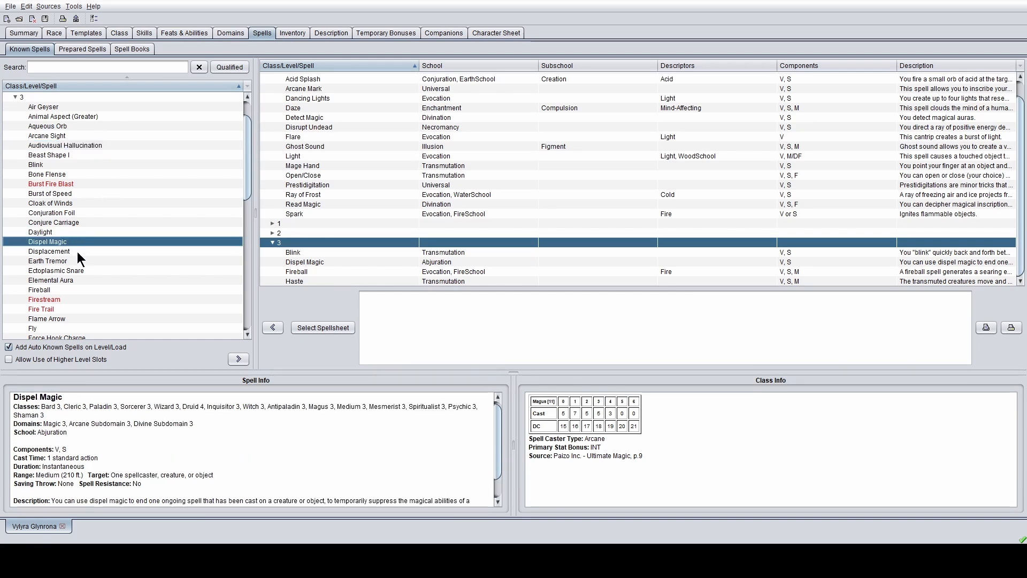
scroll(75, 255, "down", 3)
scroll(69, 218, "down", 2)
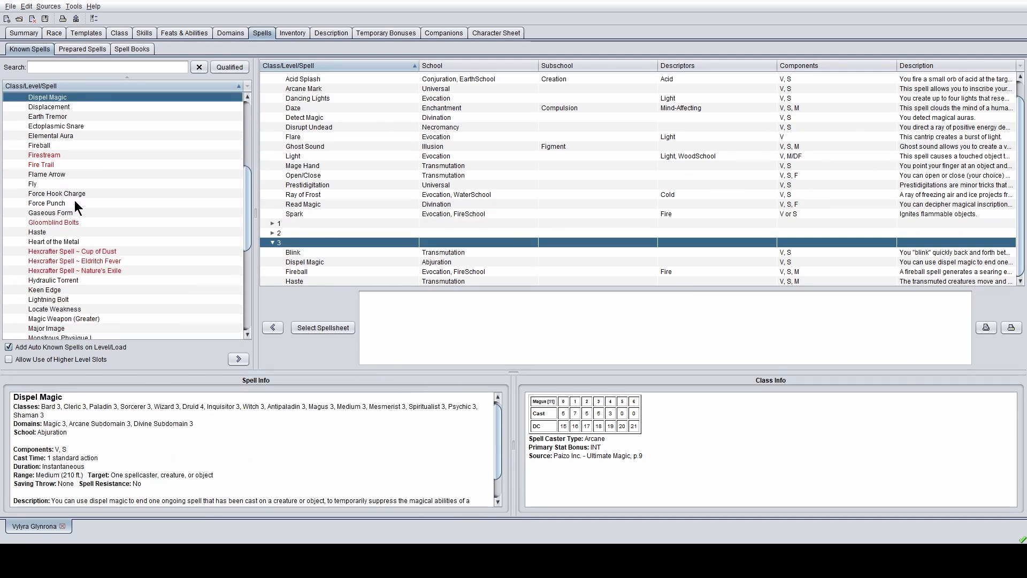
left_click(42, 136)
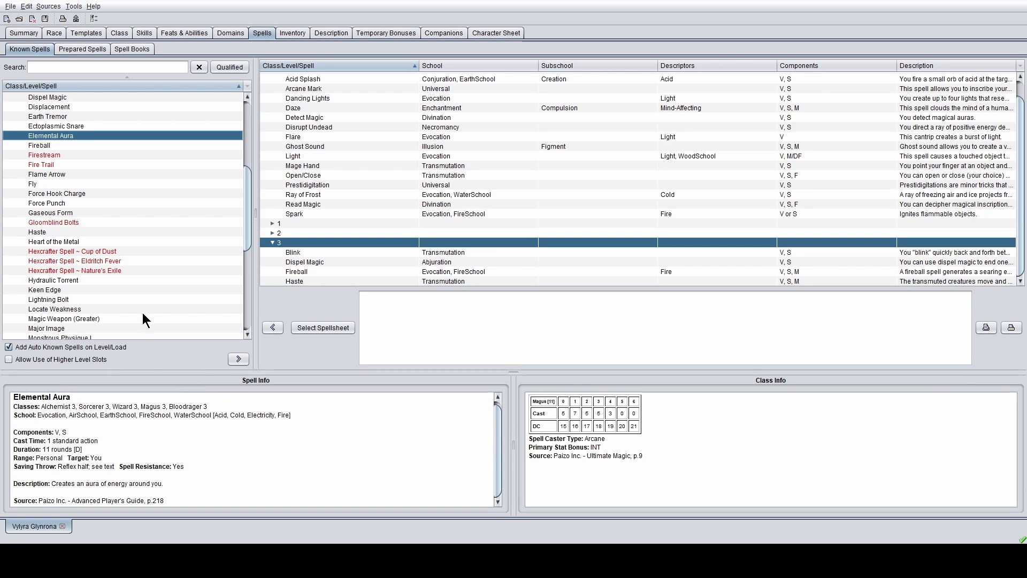
scroll(142, 312, "down", 3)
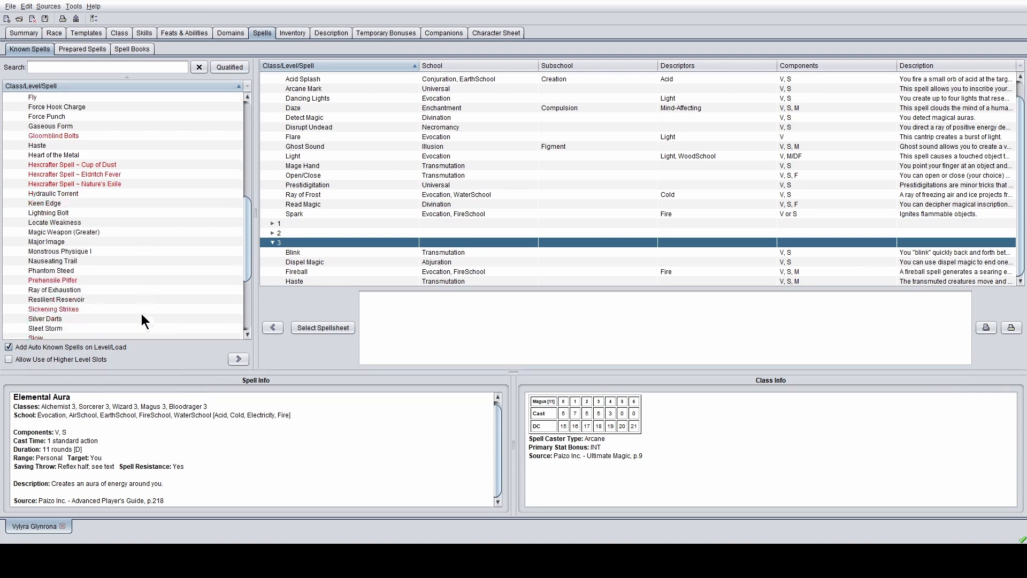
left_click(92, 221)
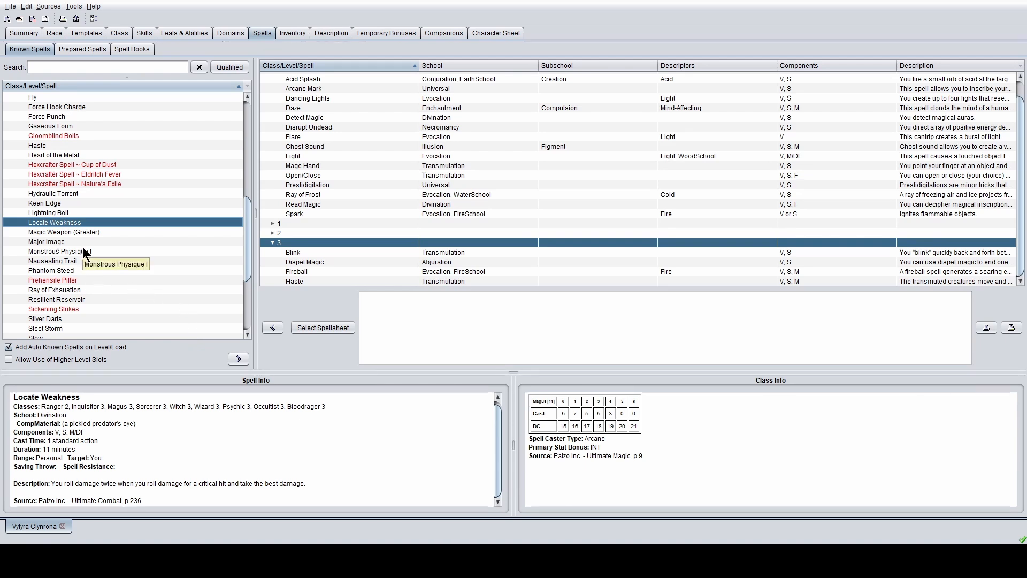
- Add Slow to the known 3rd-level spells
scroll(88, 247, "down", 1)
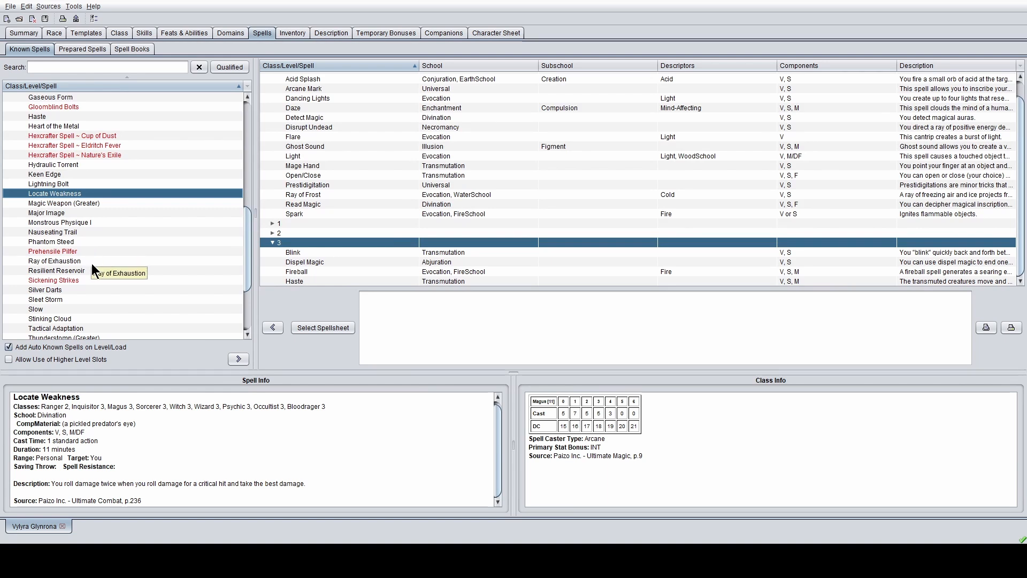
scroll(92, 262, "down", 3)
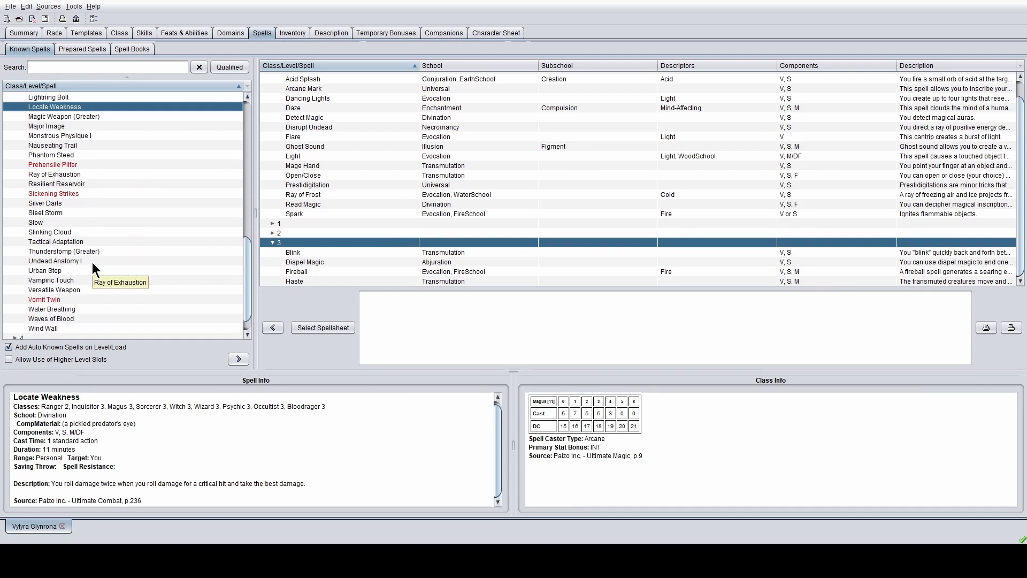
left_click(71, 223)
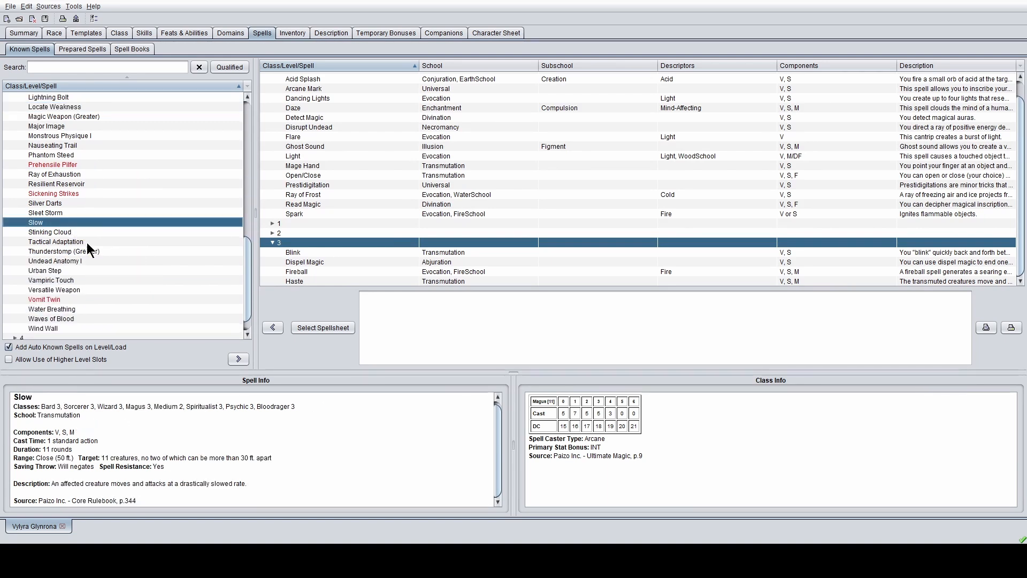
left_click(239, 359)
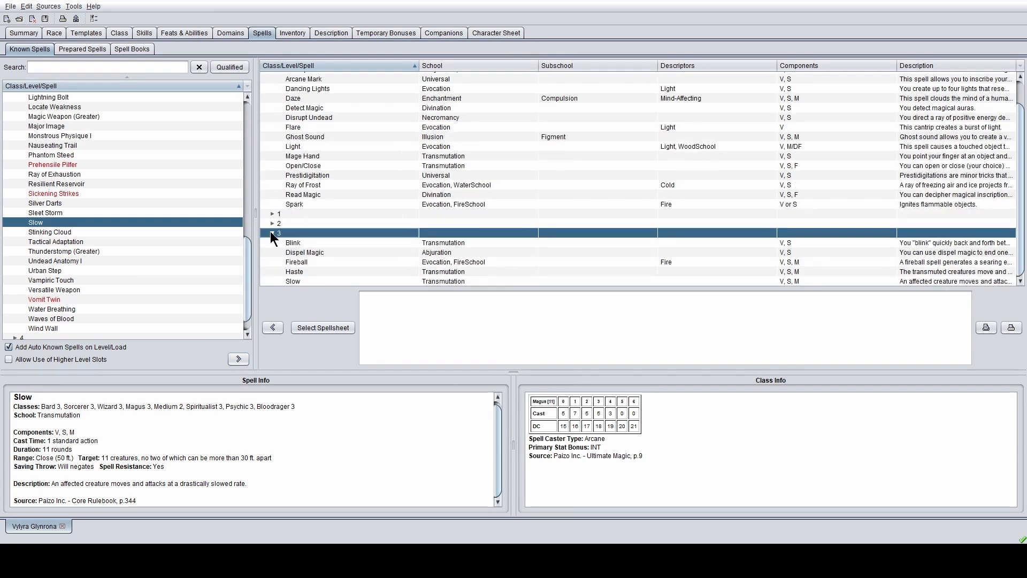
scroll(43, 217, "up", 4)
scroll(44, 218, "up", 10)
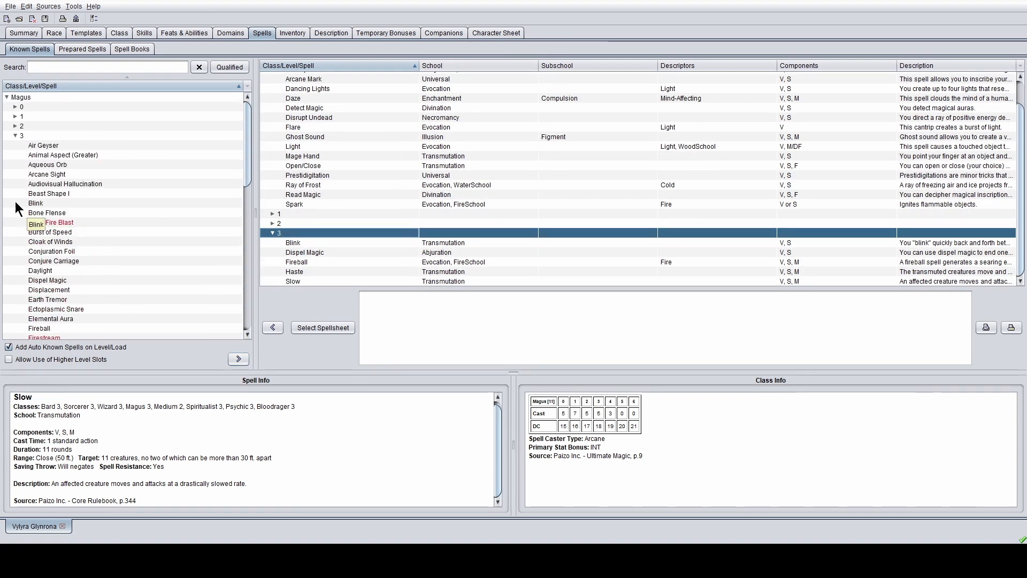
- Expand the level 4 available spells and read Detonate's details
left_click(15, 135)
left_click(16, 145)
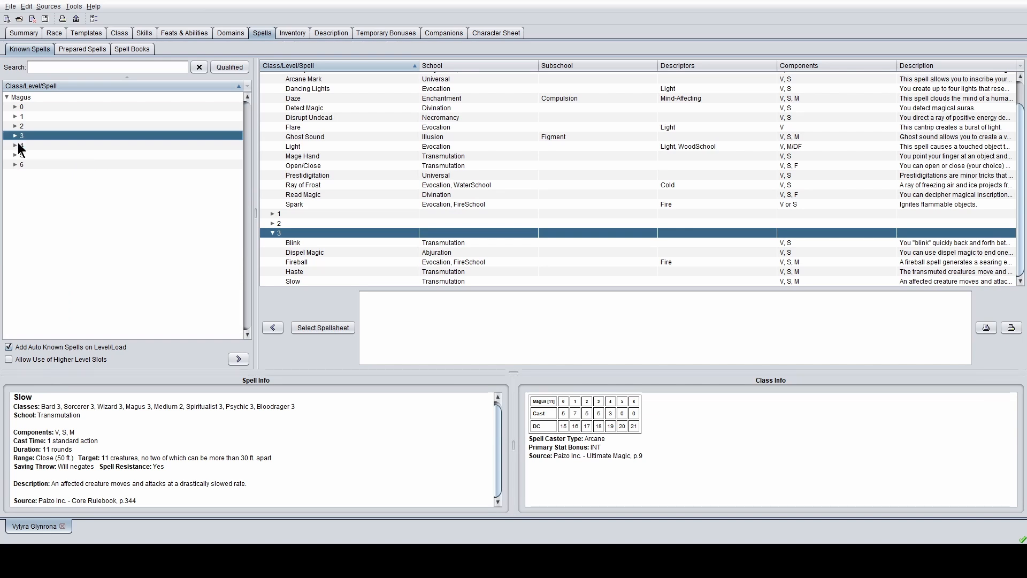
left_click(15, 145)
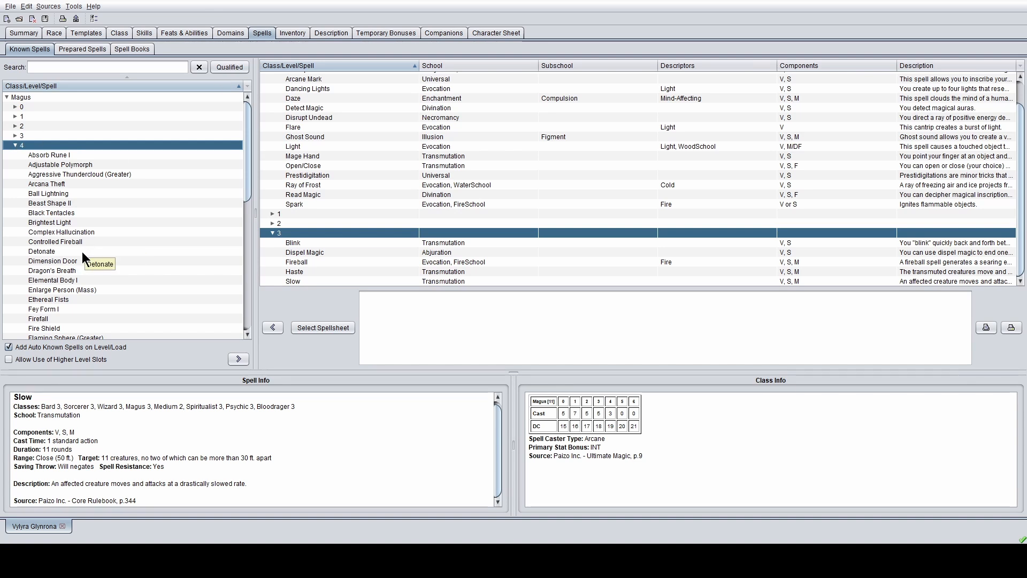
scroll(76, 239, "down", 1)
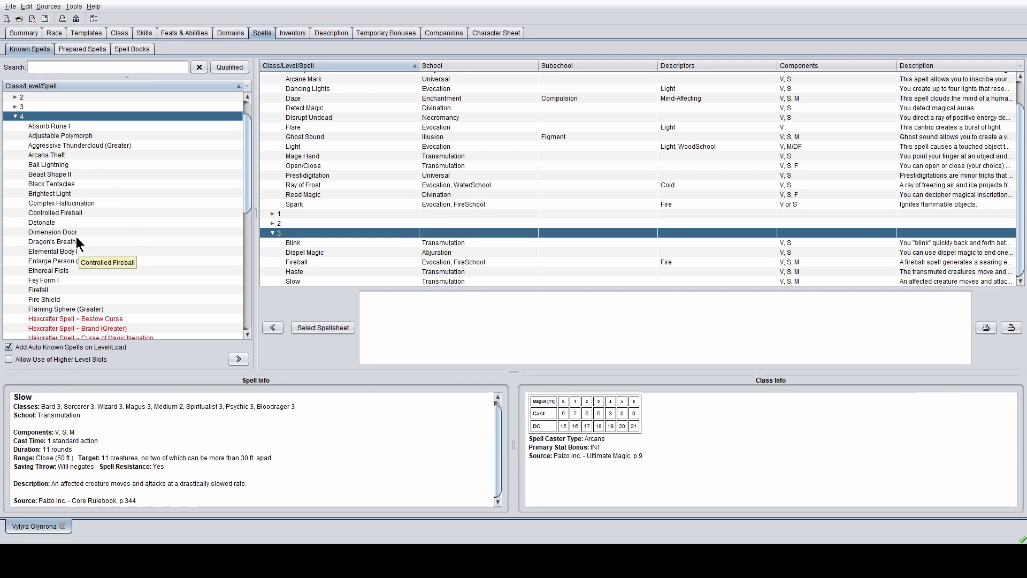
left_click(72, 221)
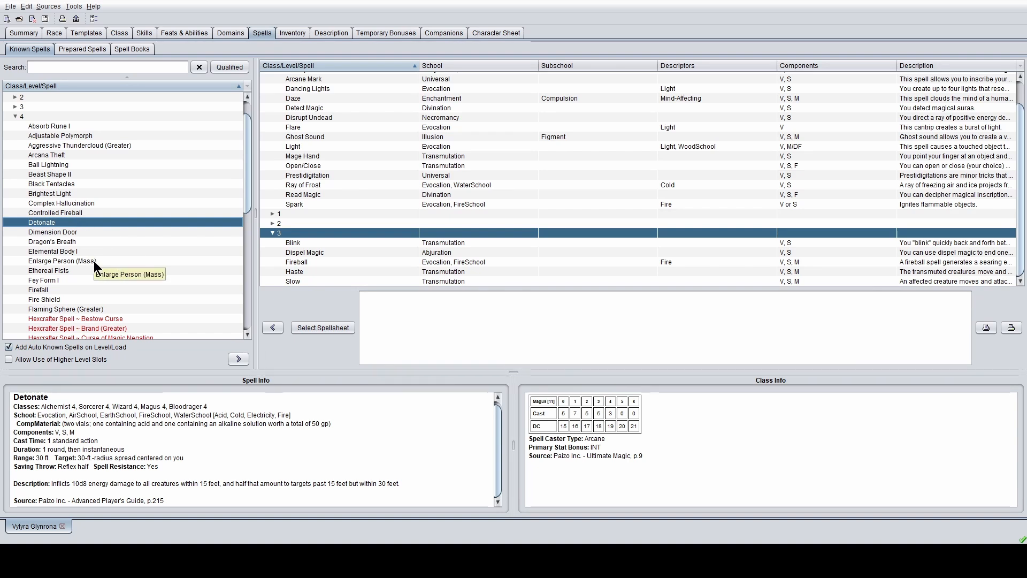
- Add Detonate to the known spells and collapse the known level 3 group
scroll(94, 261, "down", 8)
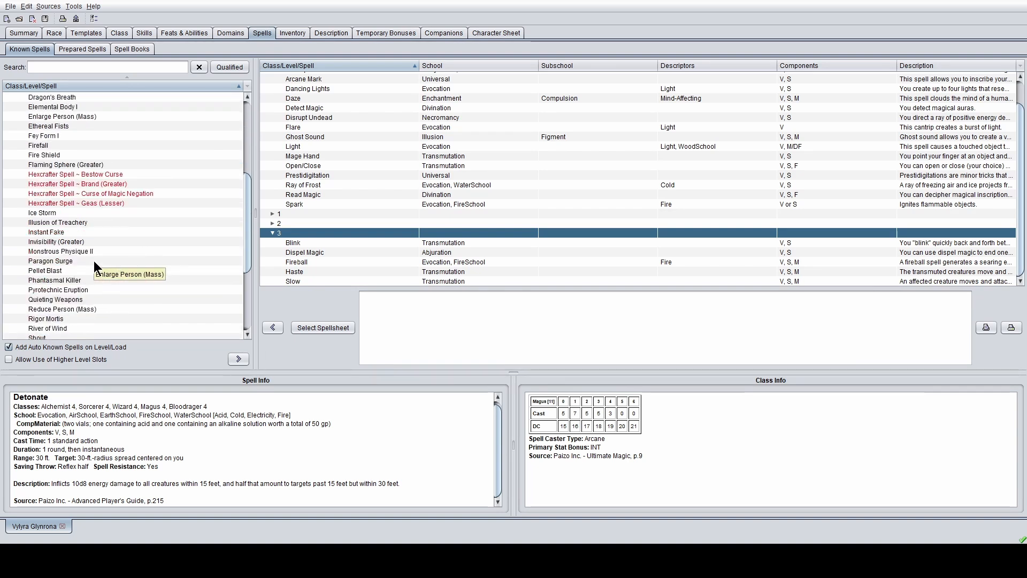
scroll(95, 261, "down", 2)
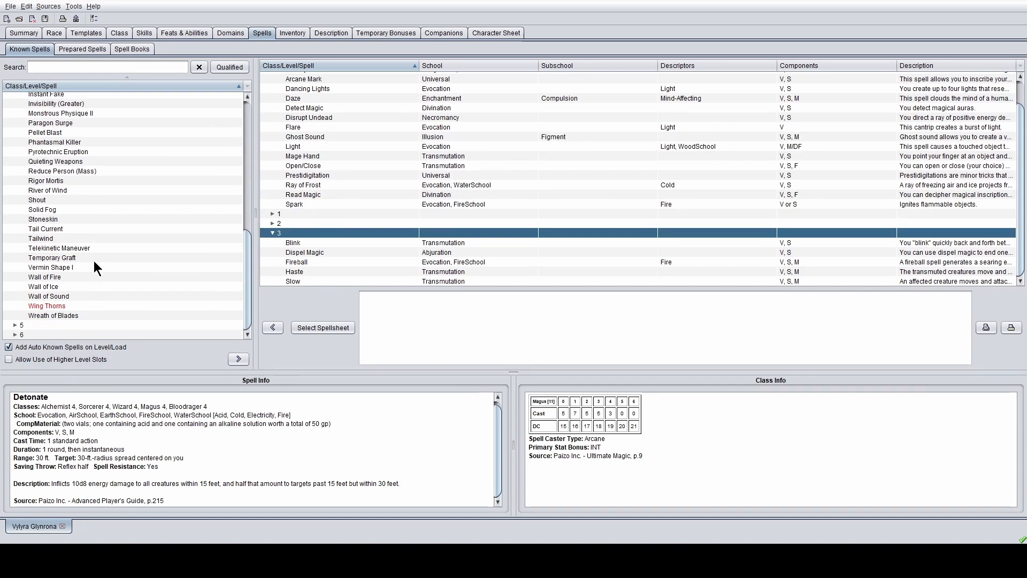
scroll(94, 261, "up", 5)
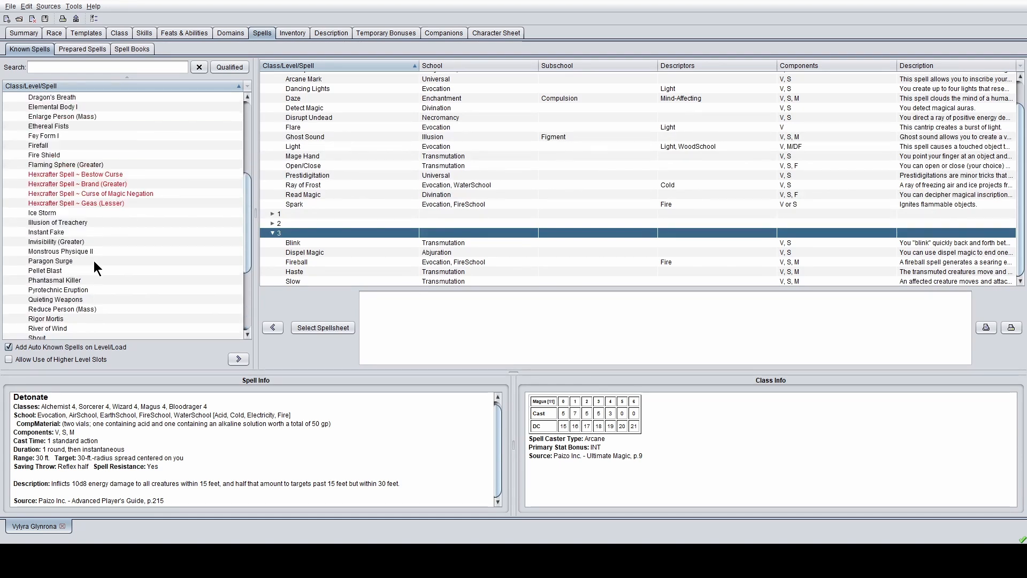
scroll(168, 281, "up", 3)
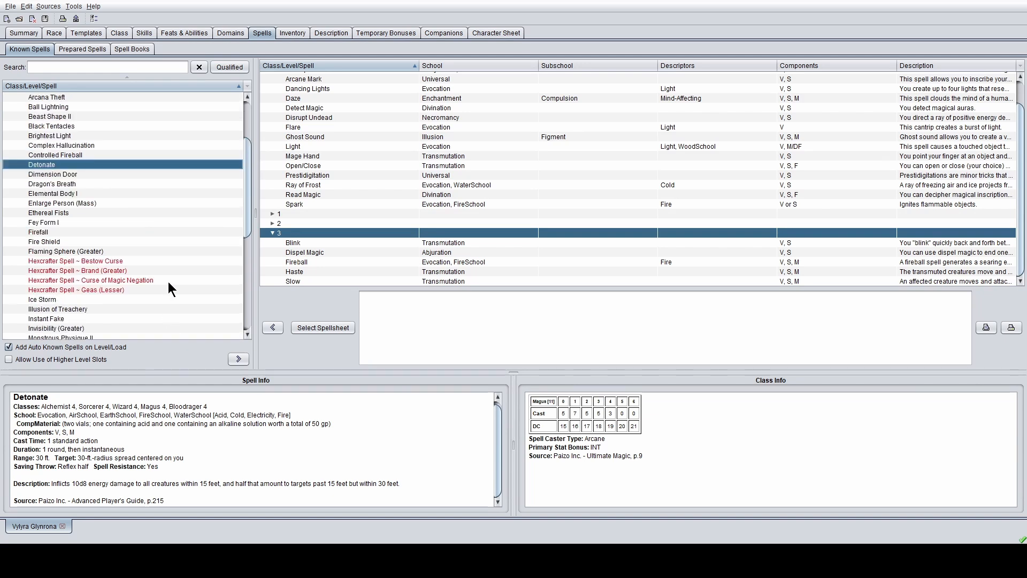
left_click(238, 359)
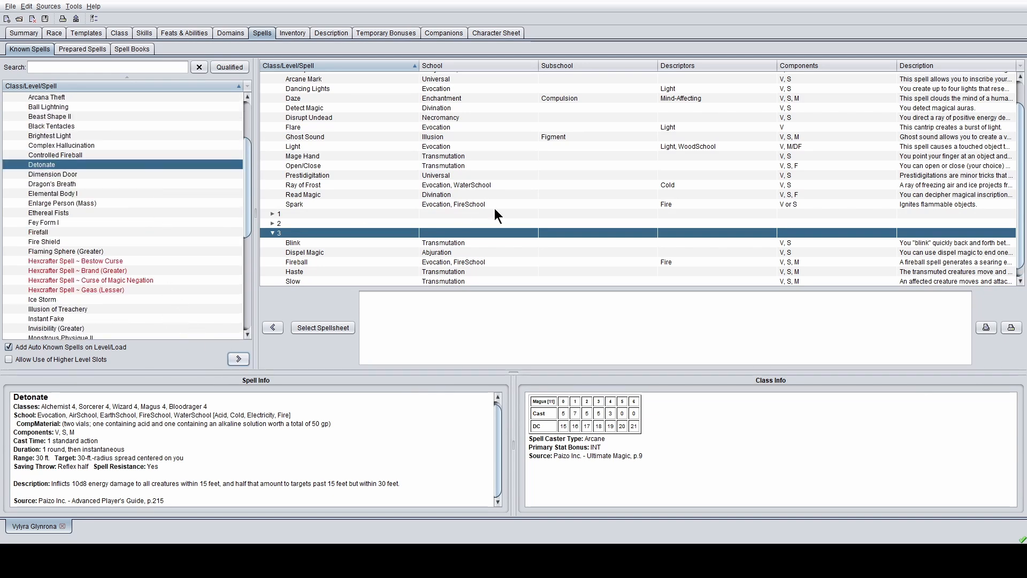
left_click(273, 234)
- Expand known level 4 and add Controlled Fireball to the 4th-level spells
left_click(272, 269)
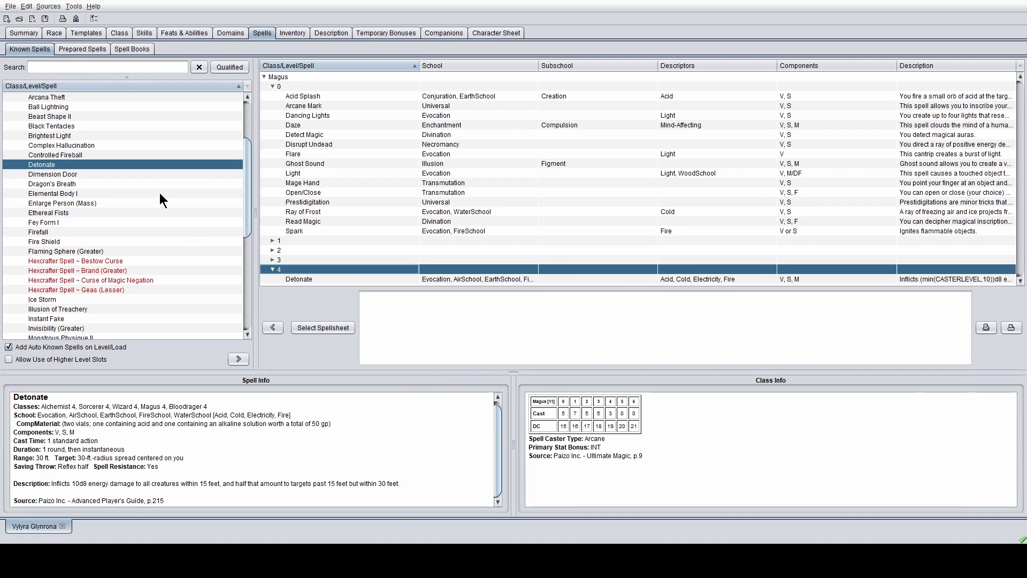
scroll(145, 185, "up", 3)
scroll(140, 185, "up", 3)
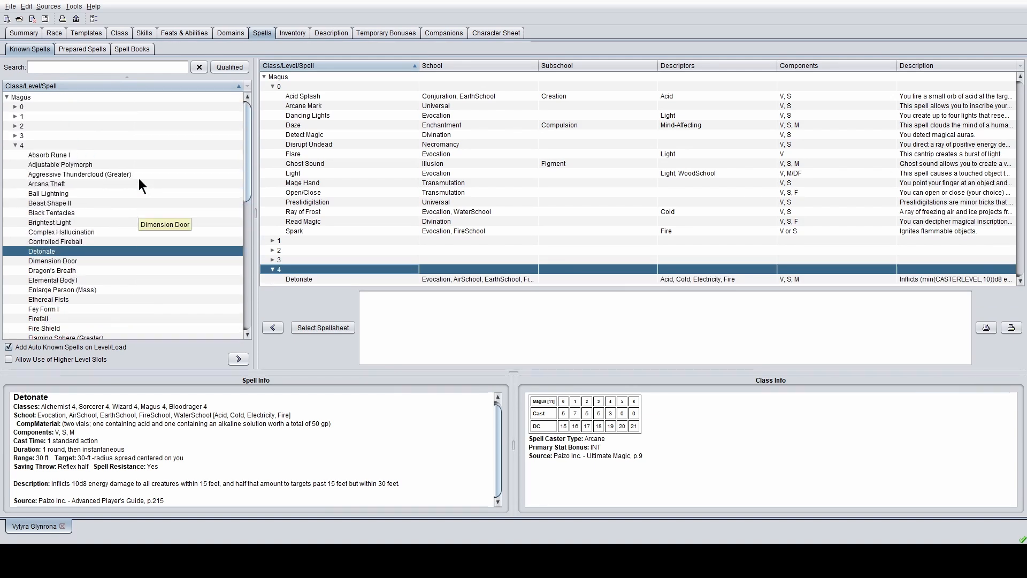
scroll(140, 185, "down", 3)
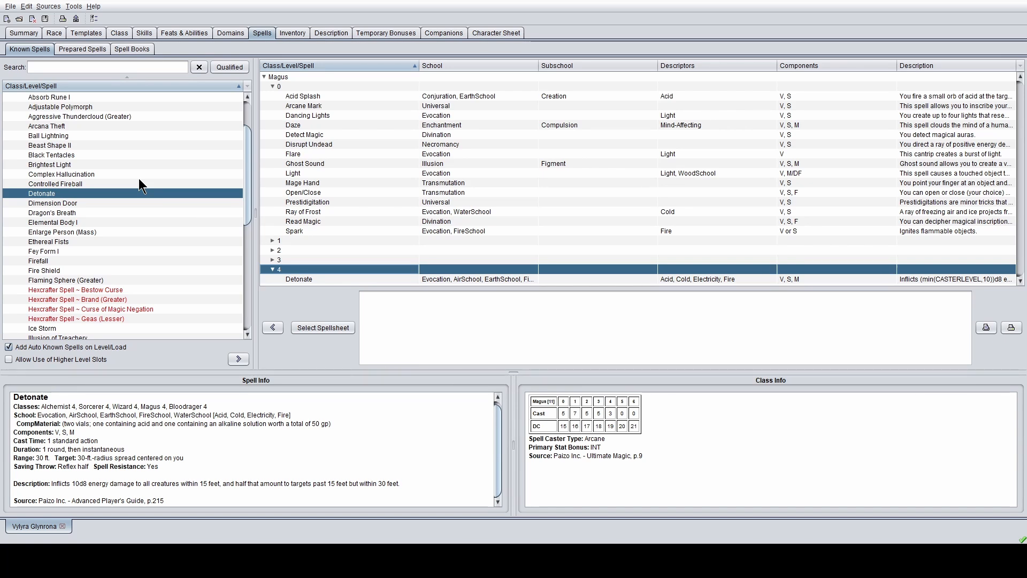
left_click(40, 183)
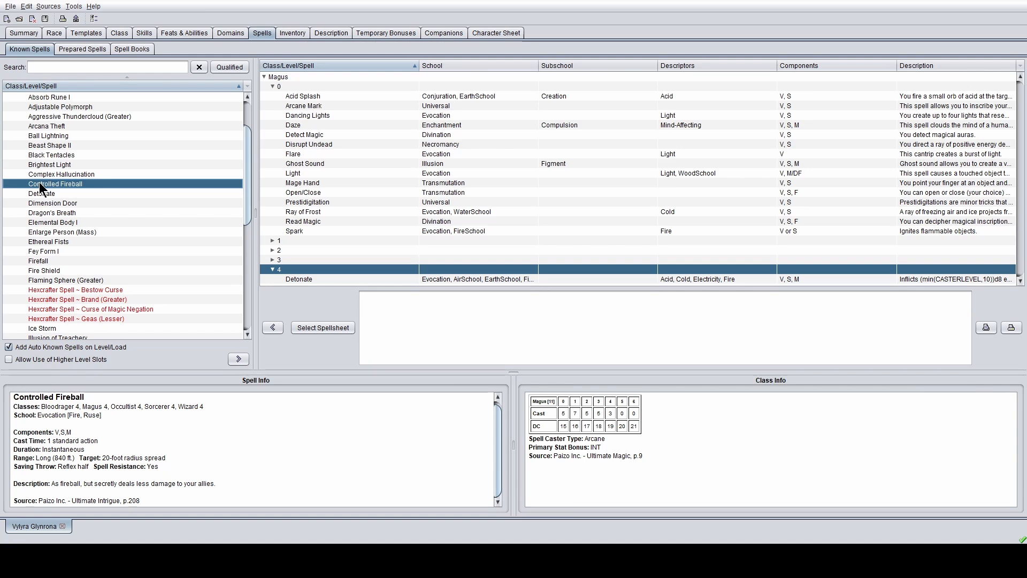
left_click(238, 358)
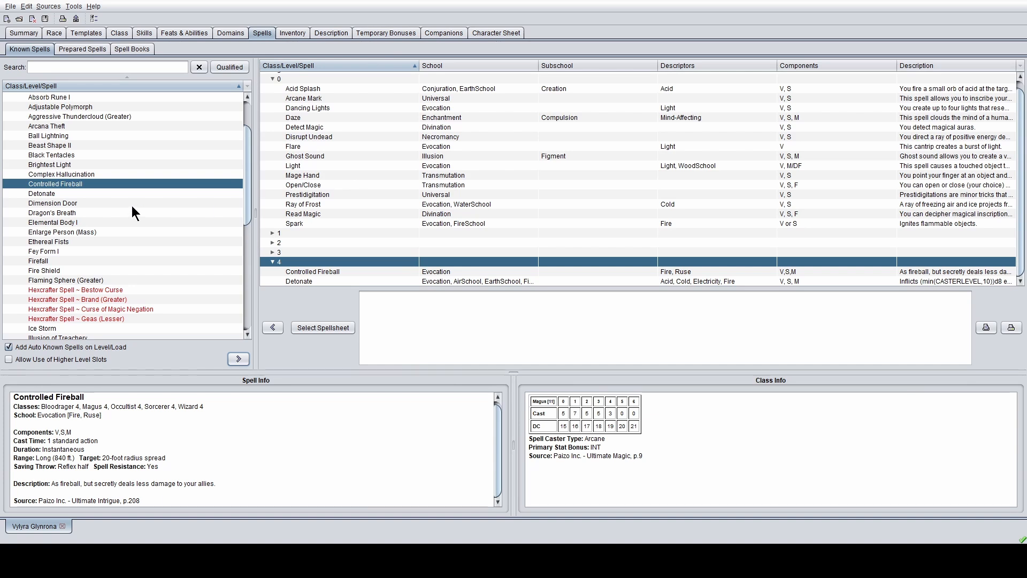
- Add Wall of Sound to the known 4th-level spells and return to the Summary
scroll(132, 206, "down", 2)
scroll(132, 207, "up", 3)
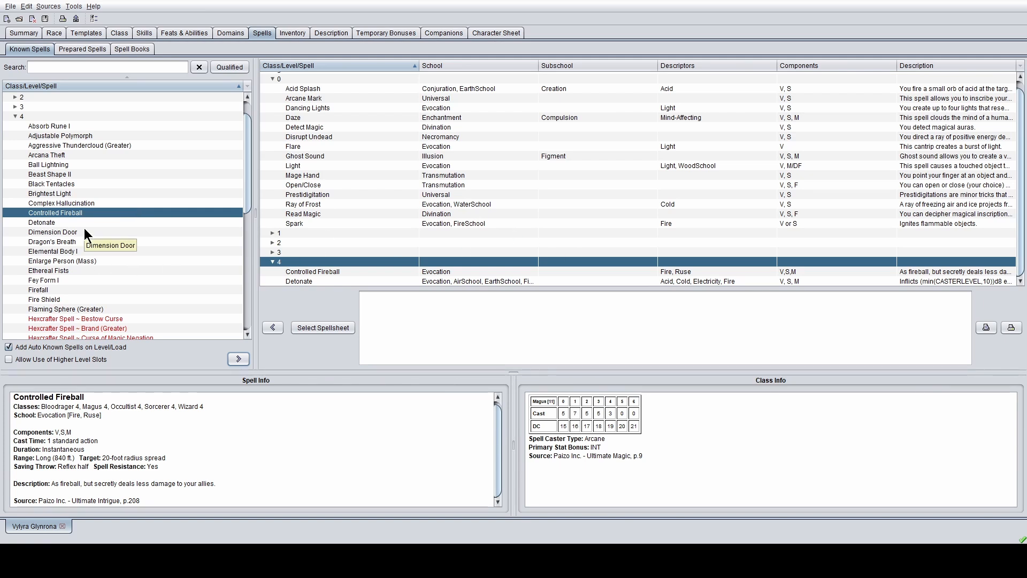
scroll(85, 228, "down", 7)
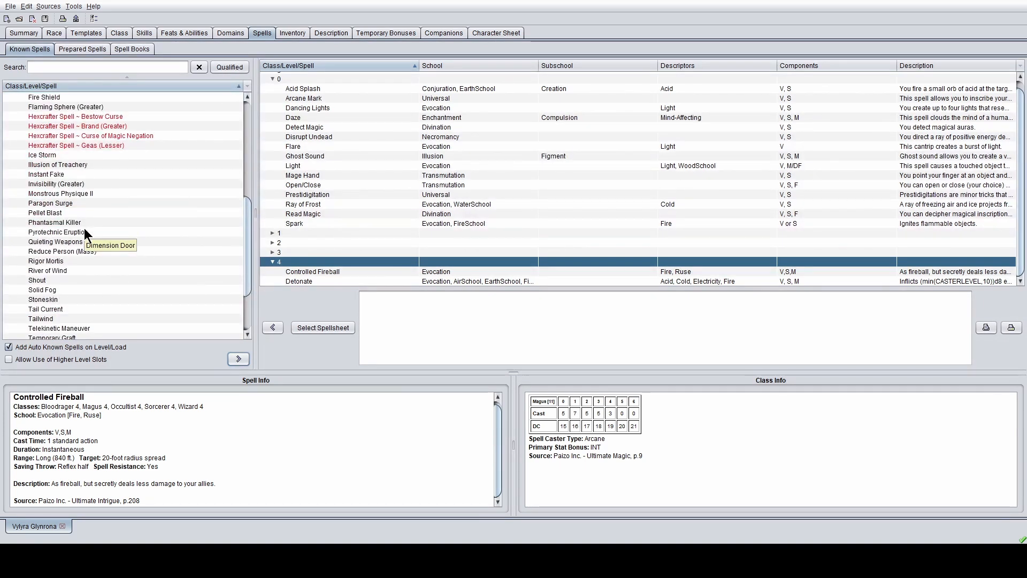
scroll(87, 205, "down", 2)
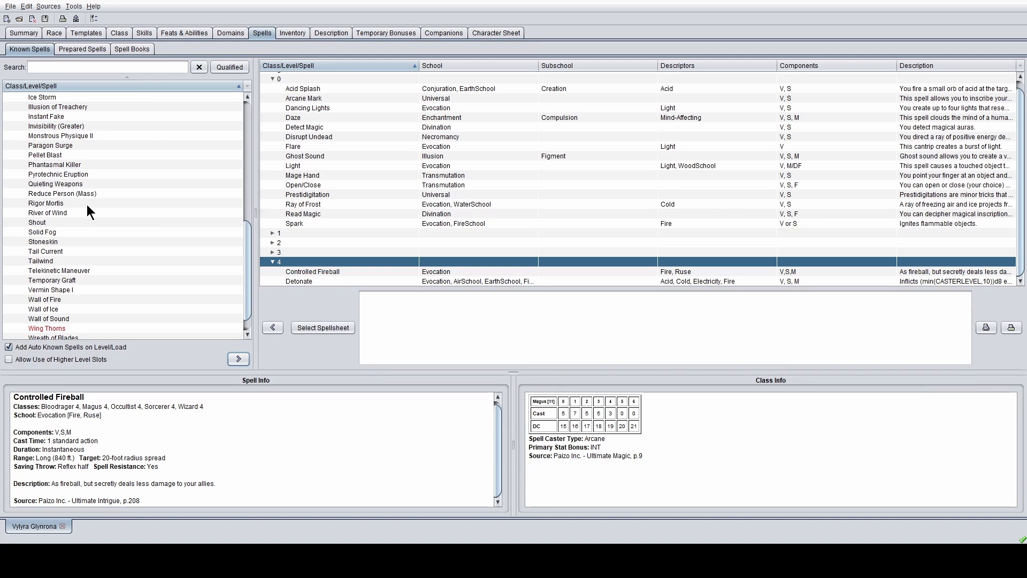
scroll(87, 213, "down", 1)
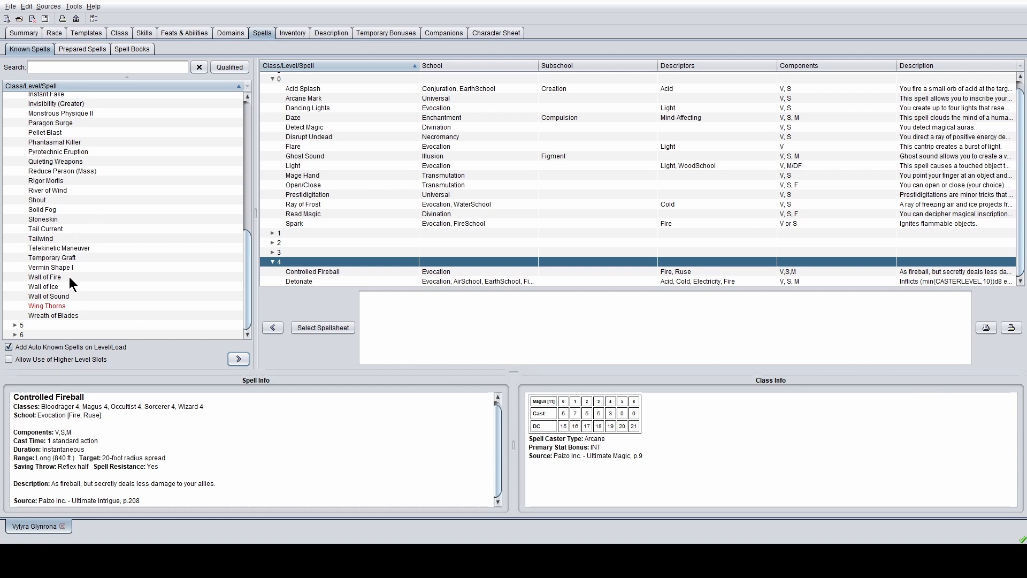
left_click(42, 295)
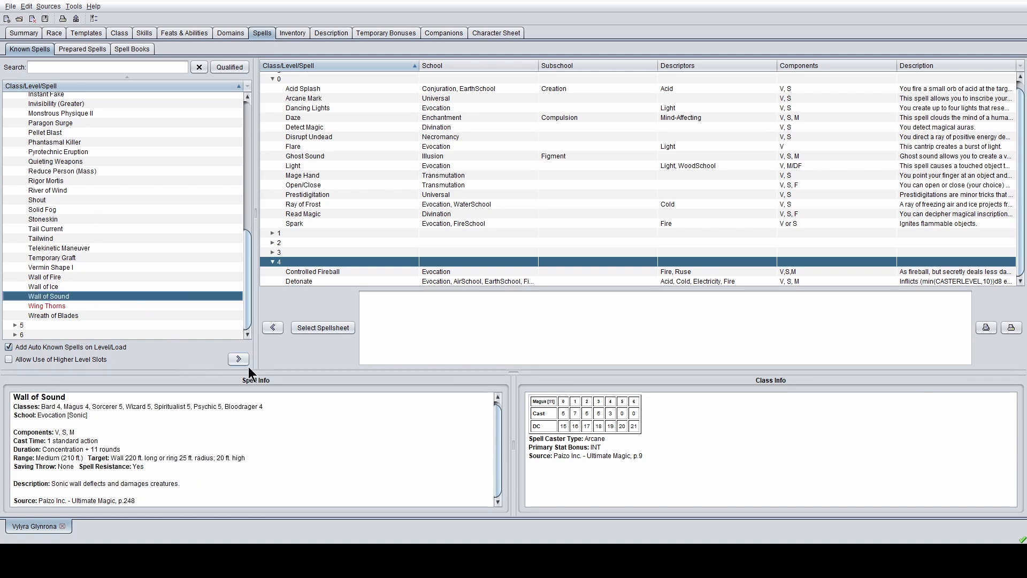
left_click(236, 358)
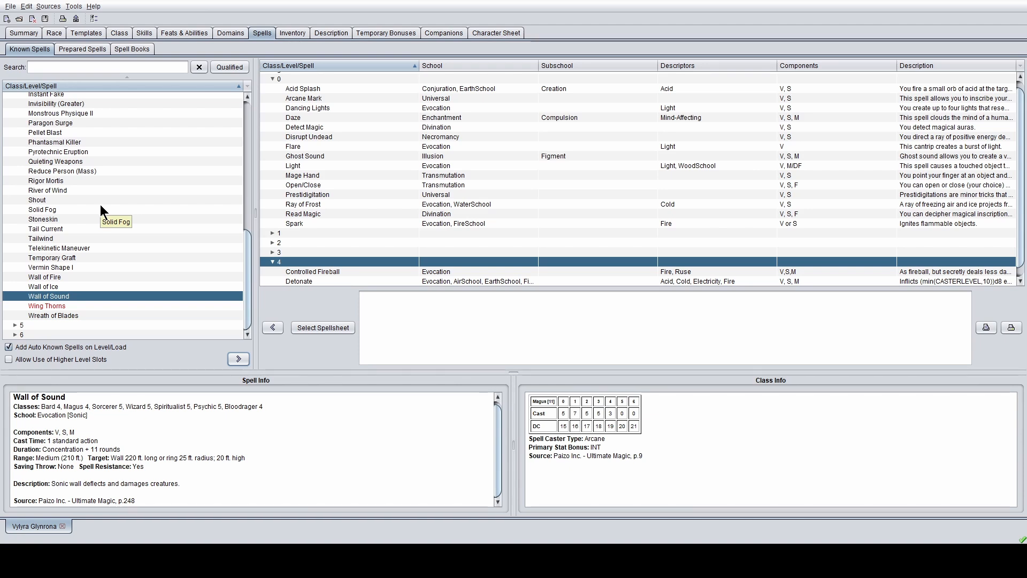
scroll(482, 150, "down", 1)
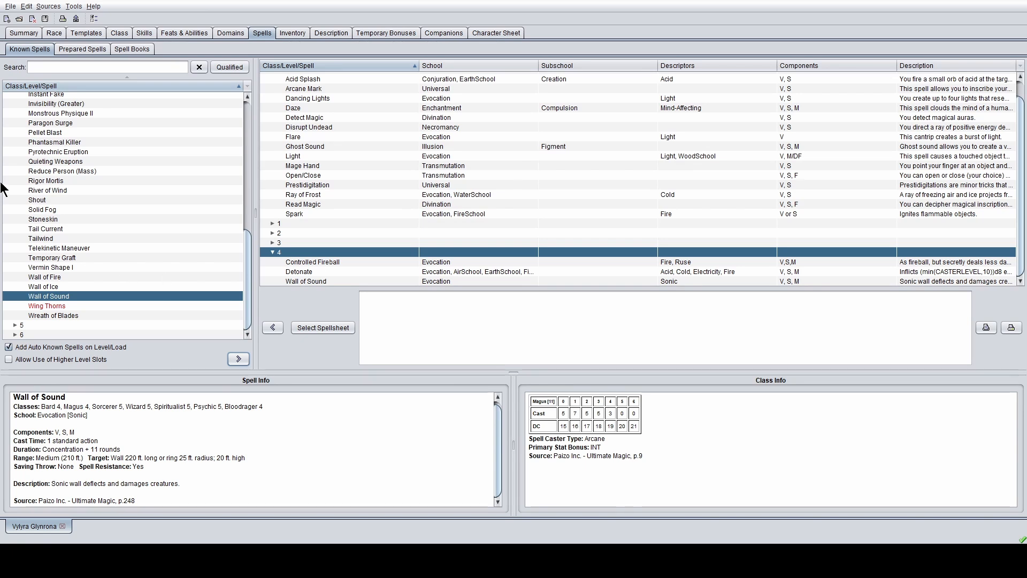
left_click(31, 30)
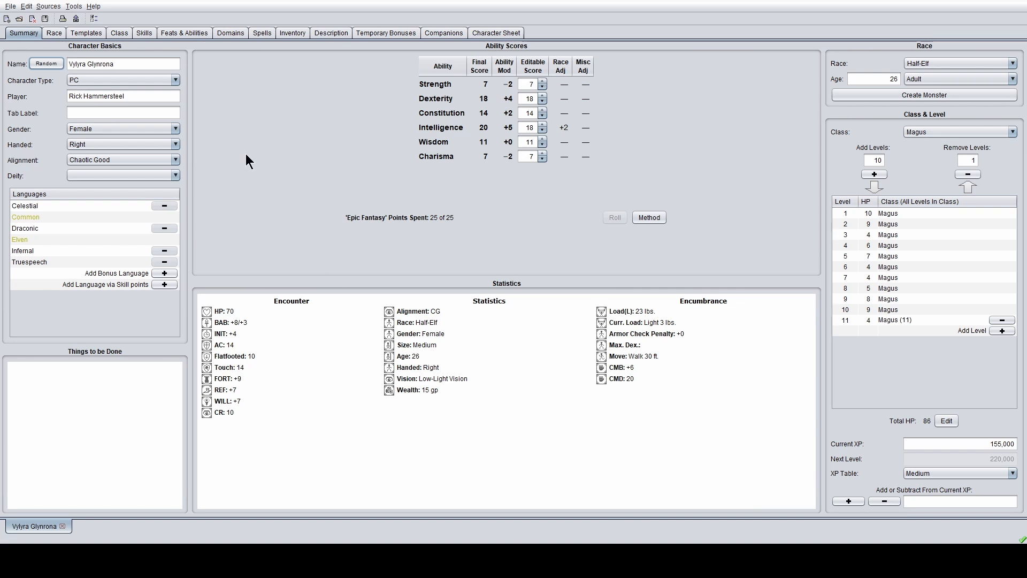
- Open the Inventory shop and expand Armor down to the ArmorProfLight armors
left_click(304, 31)
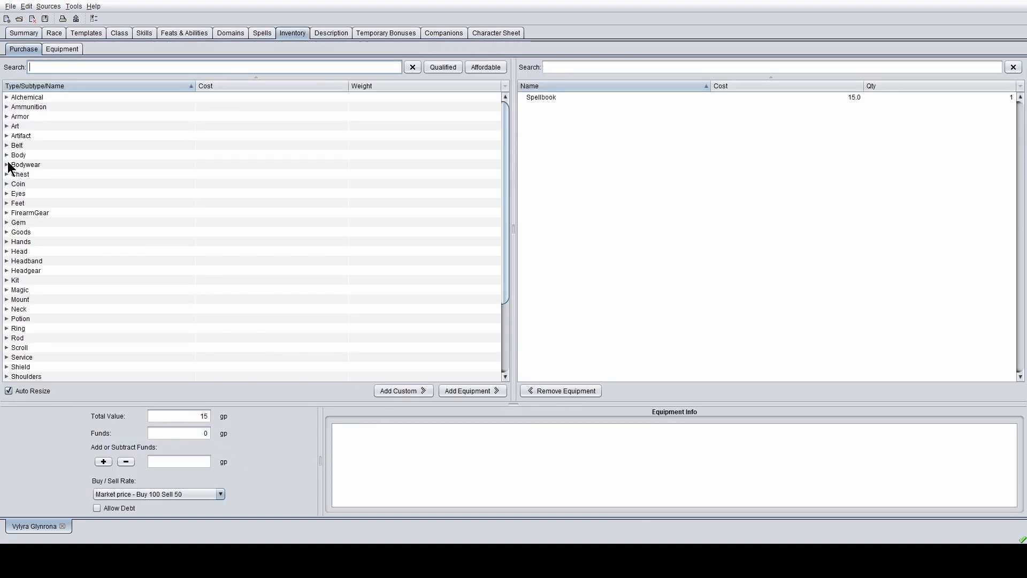
scroll(38, 123, "down", 3)
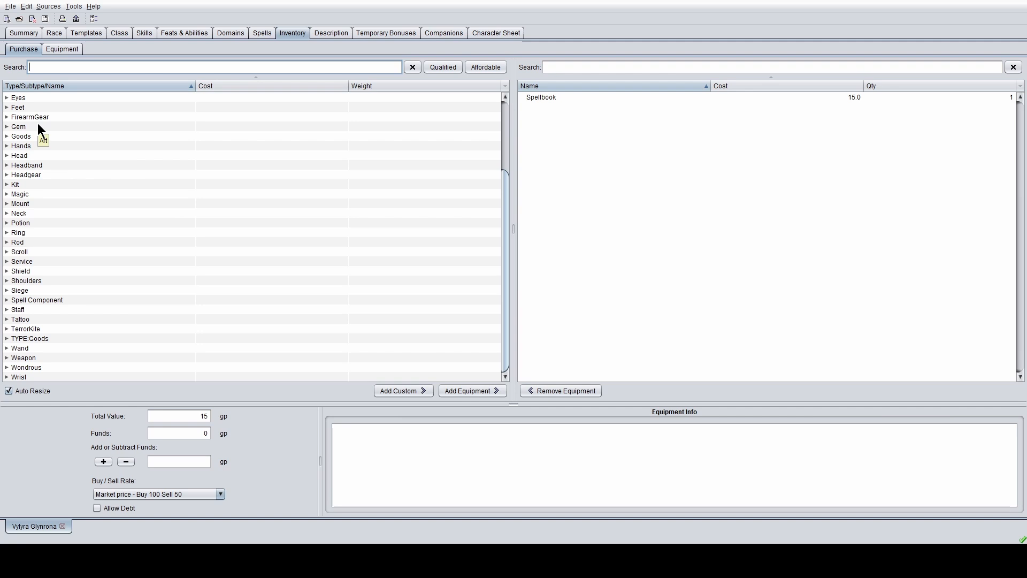
scroll(38, 123, "up", 3)
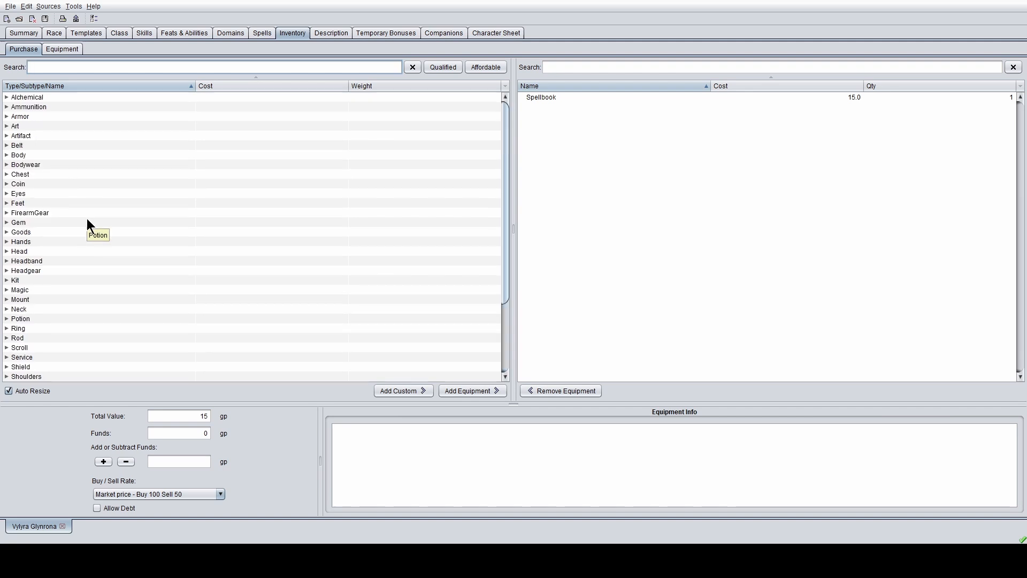
double_click(14, 116)
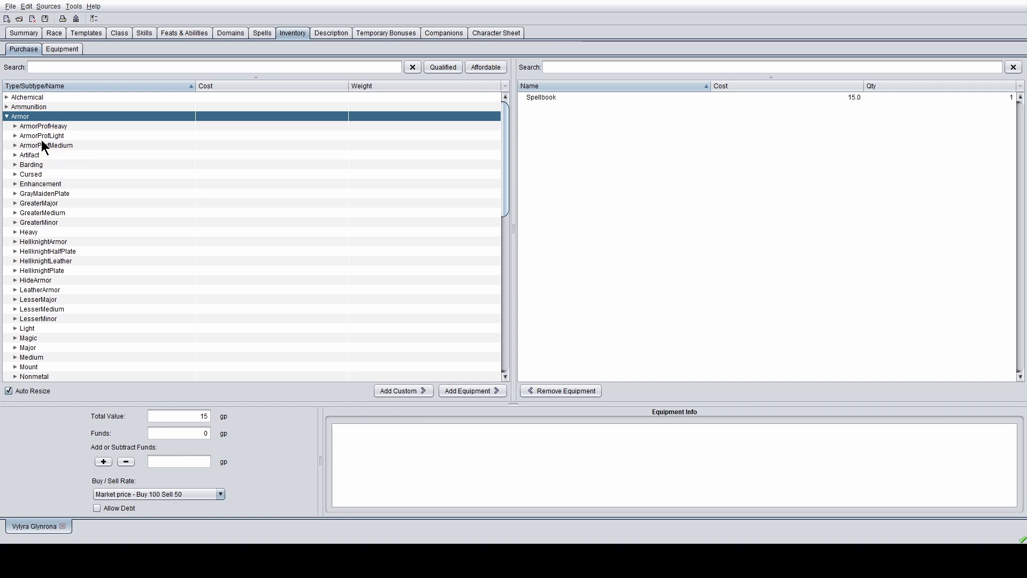
scroll(27, 168, "down", 3)
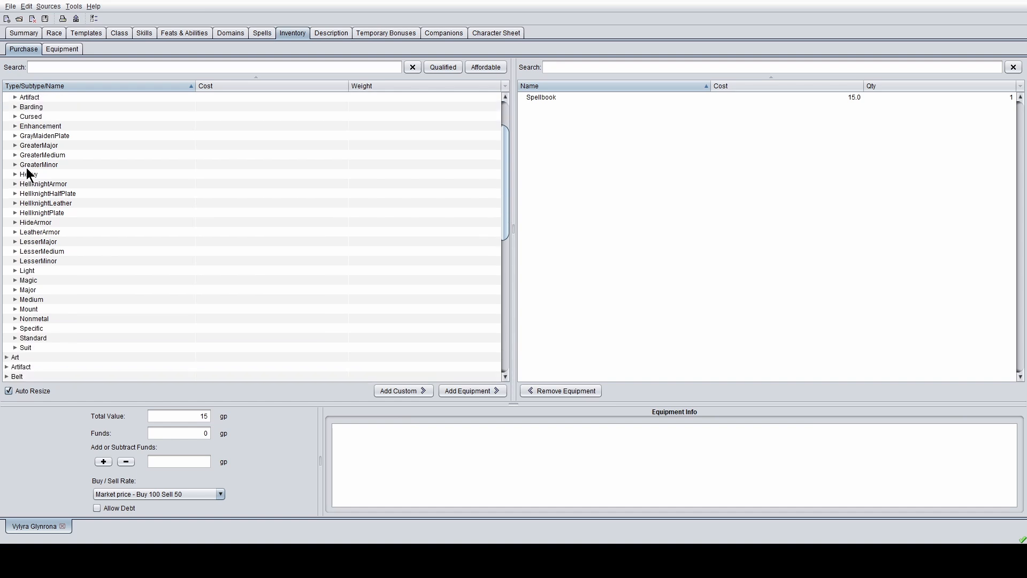
scroll(27, 167, "up", 3)
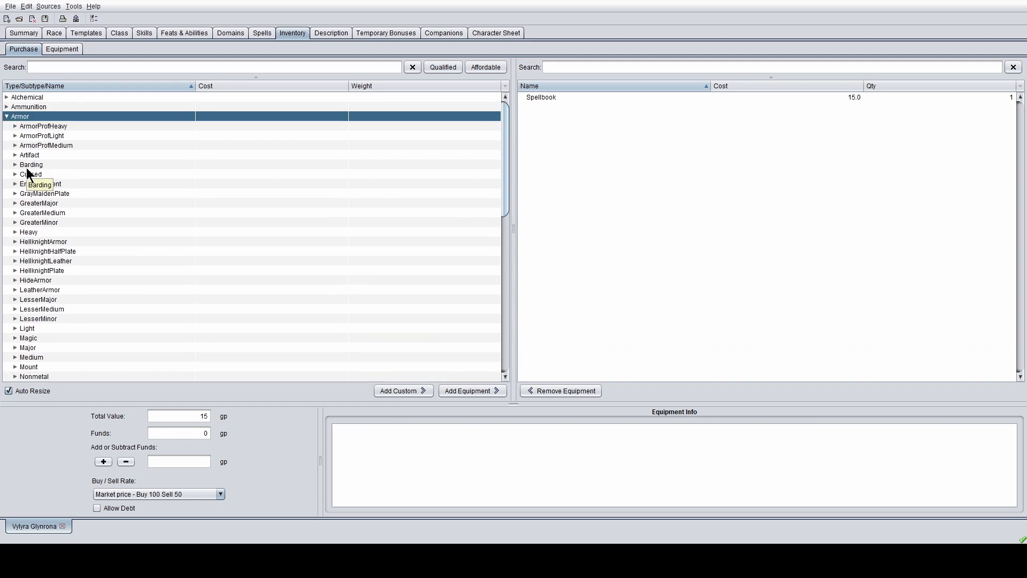
left_click(16, 135)
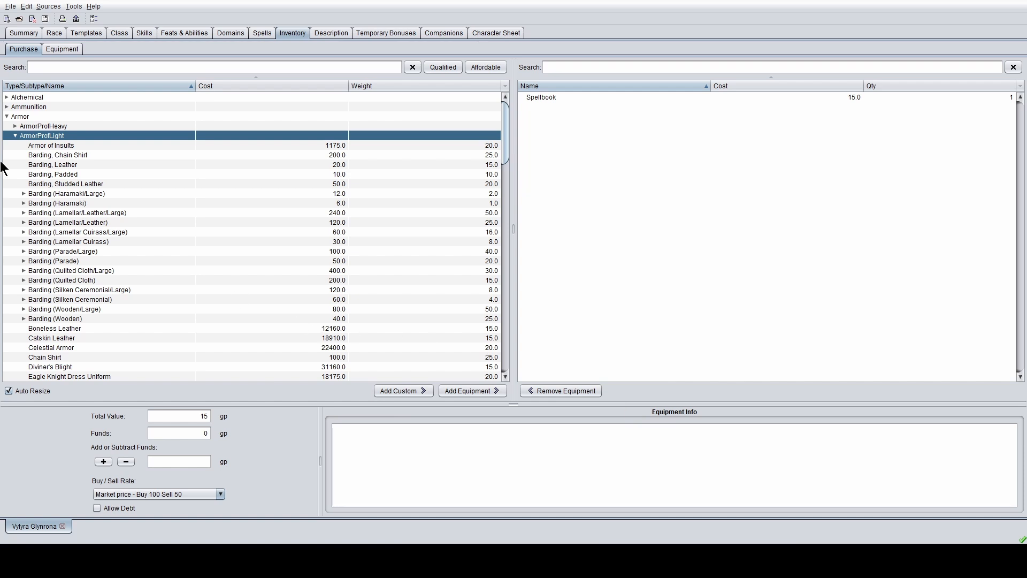
- View the Elven Chain's details
scroll(73, 195, "down", 2)
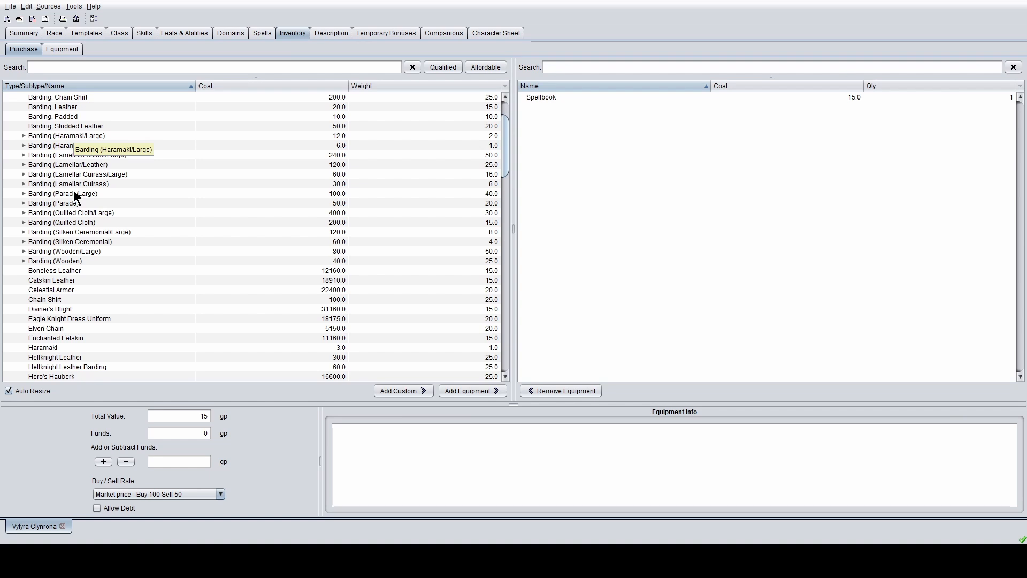
scroll(73, 191, "up", 2)
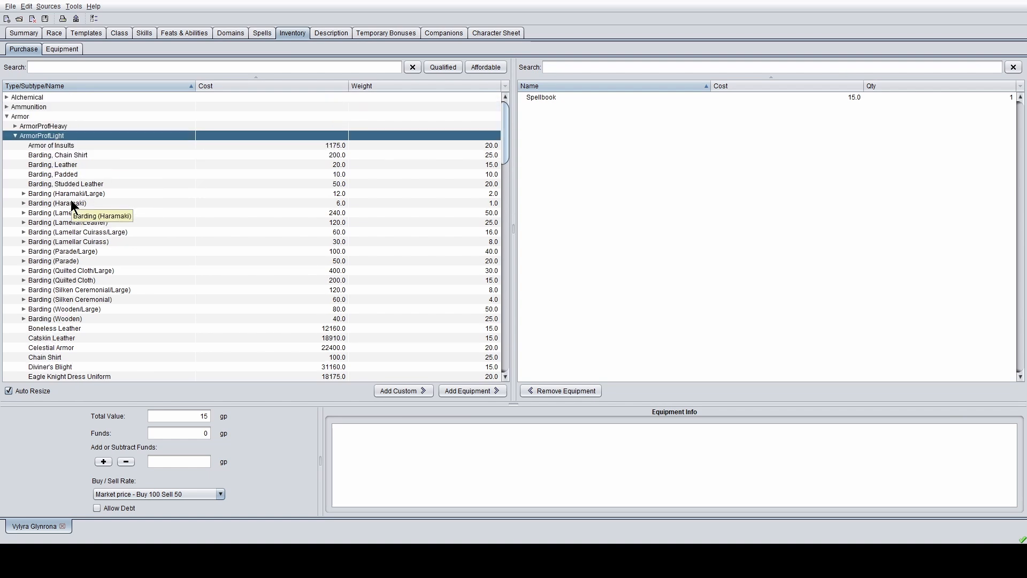
scroll(63, 268, "down", 7)
scroll(63, 262, "down", 1)
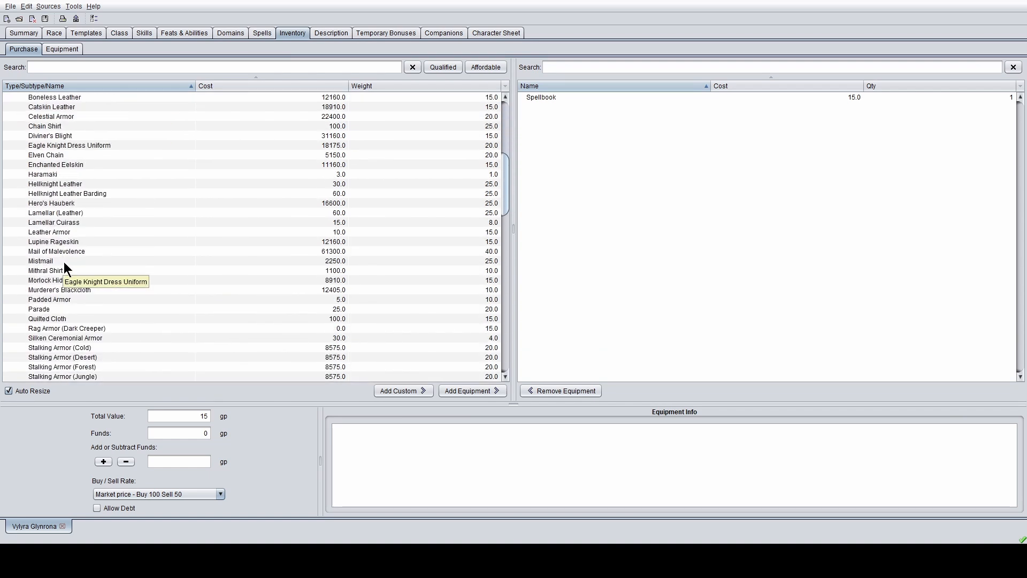
left_click(78, 158)
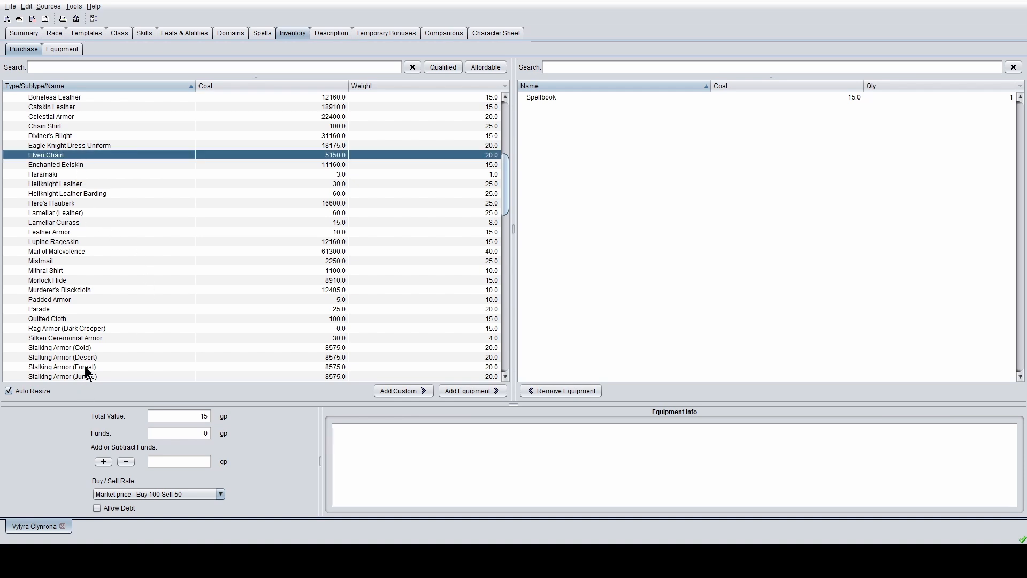
scroll(144, 272, "down", 10)
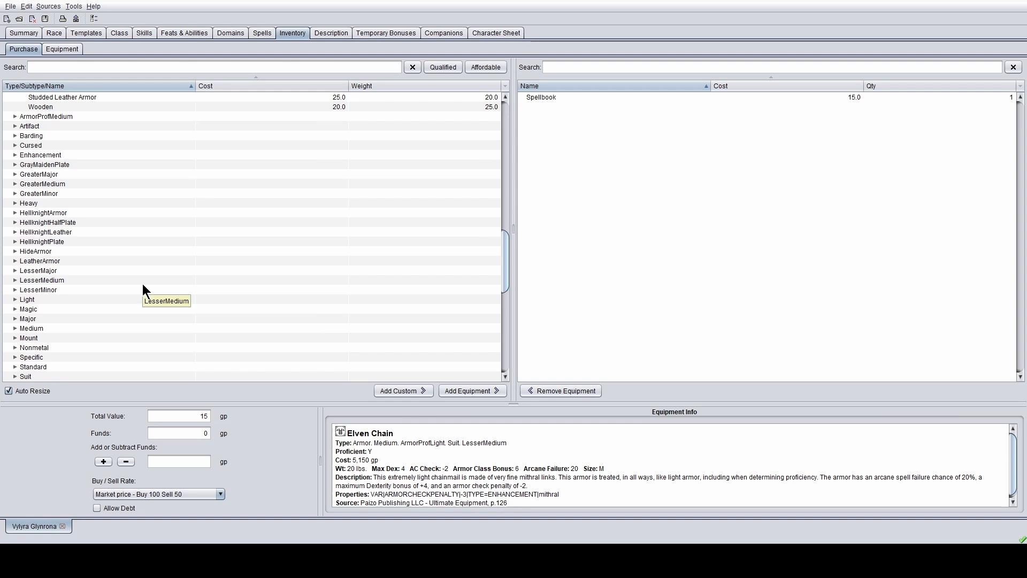
scroll(143, 284, "up", 10)
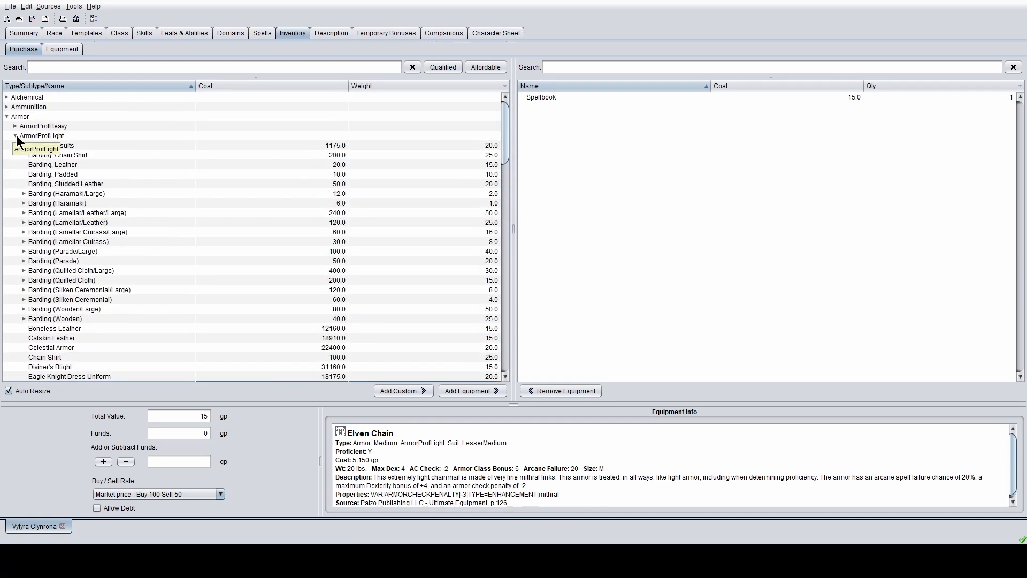
- Expand the LeatherArmor subcategory and view plain Leather Armor's details
left_click(16, 135)
scroll(46, 288, "down", 2)
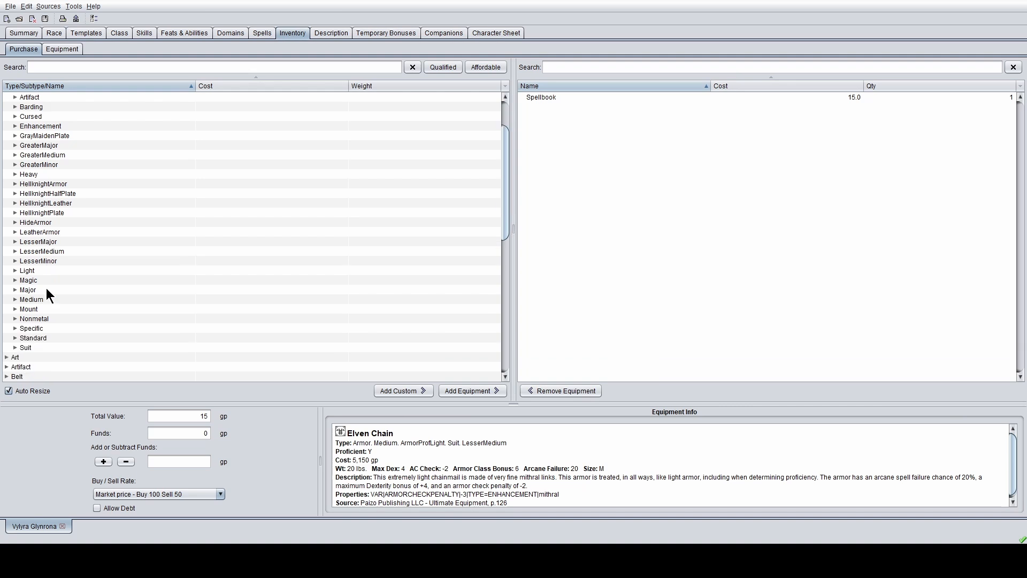
double_click(36, 280)
scroll(56, 282, "down", 10)
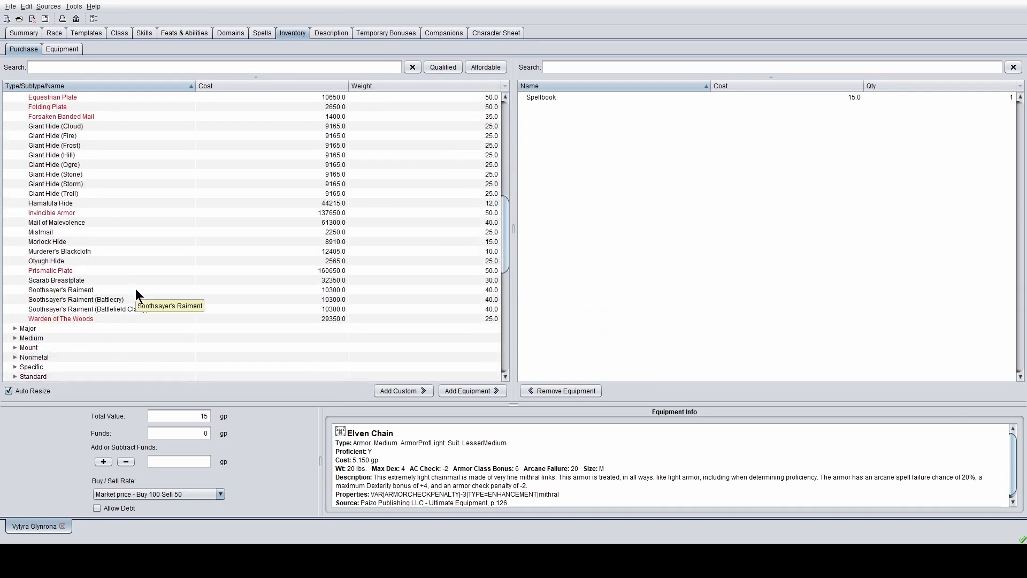
scroll(135, 294, "down", 2)
scroll(88, 304, "up", 9)
scroll(85, 307, "up", 4)
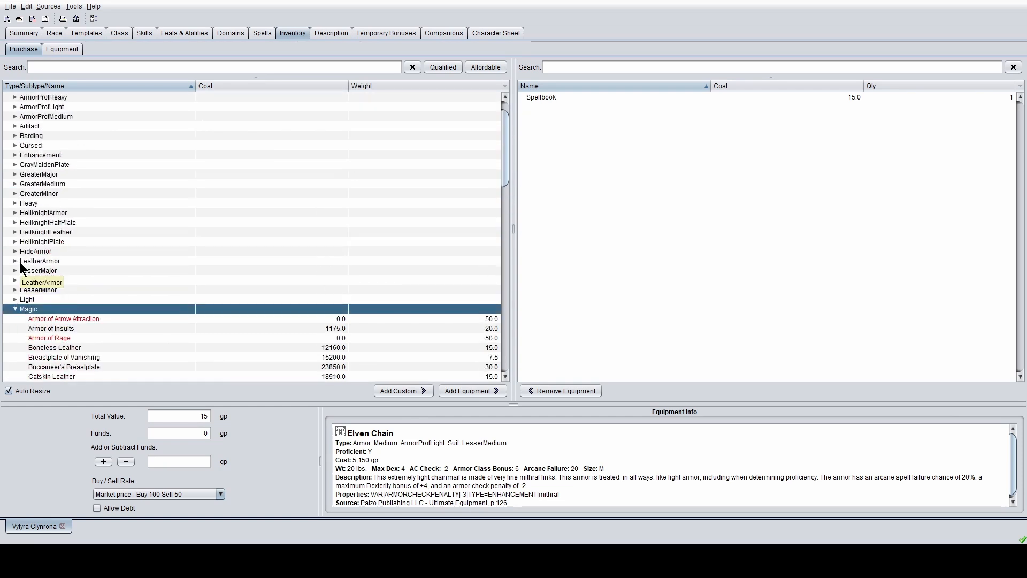
left_click(15, 261)
left_click(32, 270)
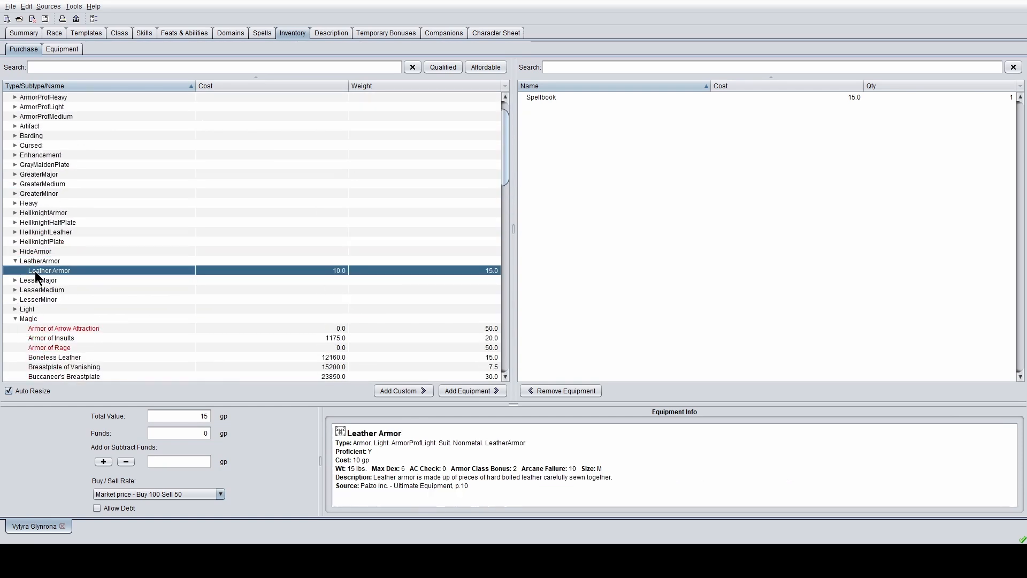
scroll(124, 257, "down", 10)
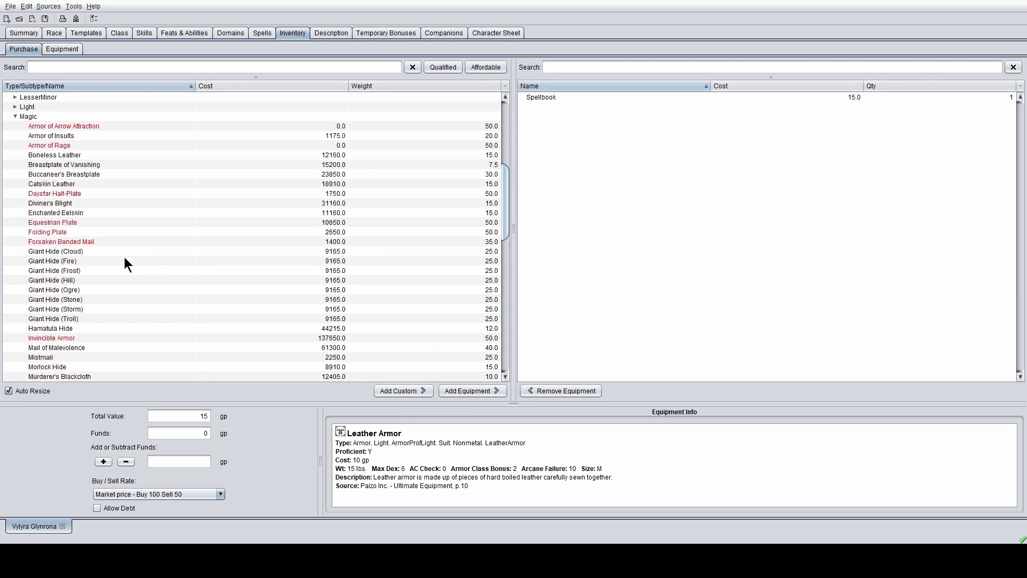
scroll(108, 271, "up", 15)
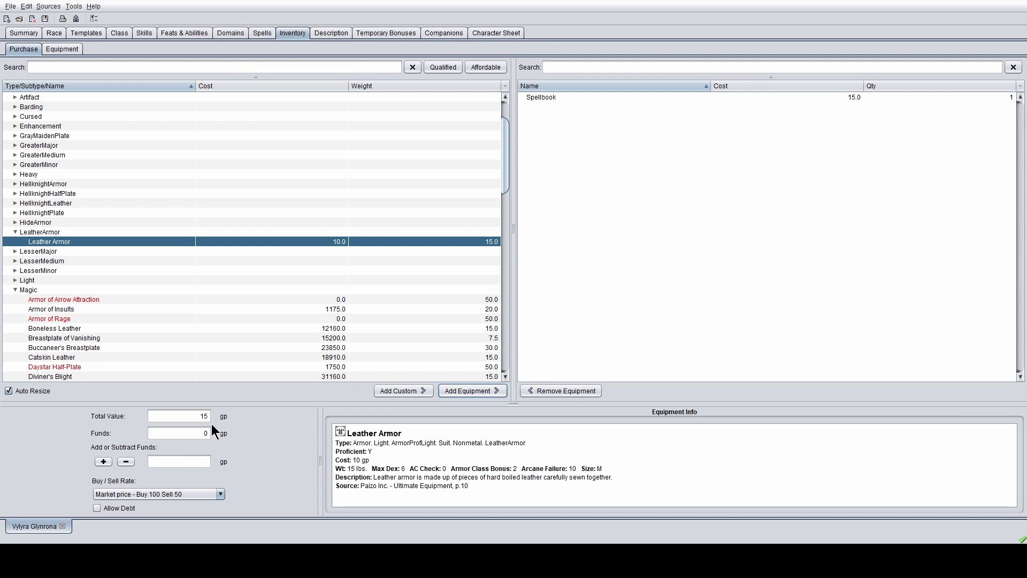
left_click(188, 417)
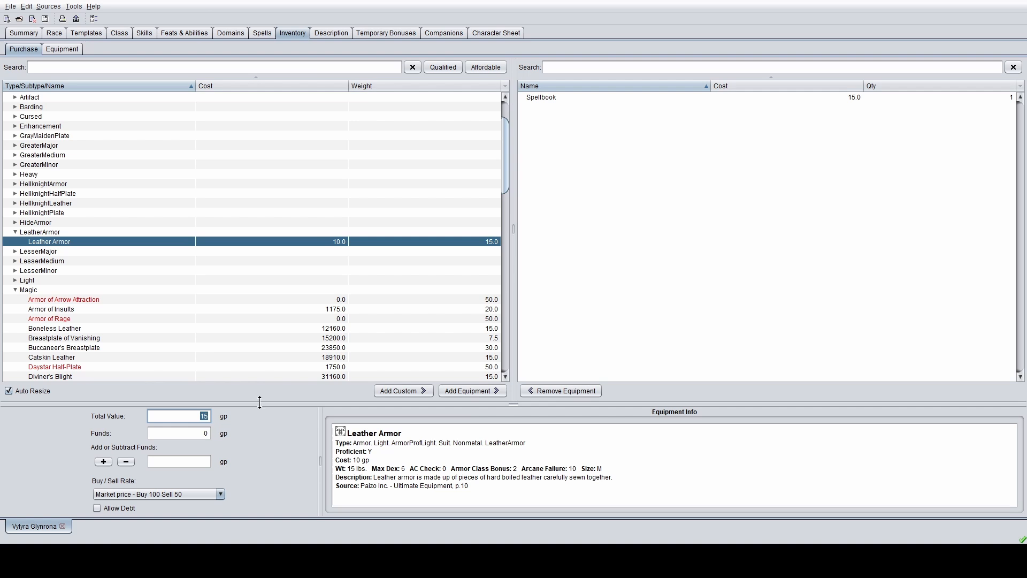
left_click(188, 497)
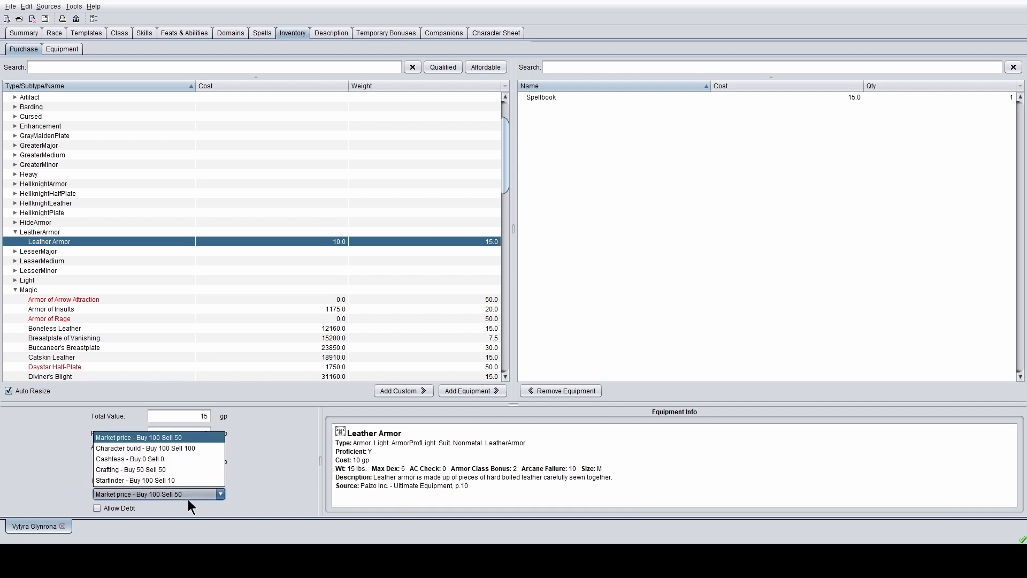
left_click(266, 470)
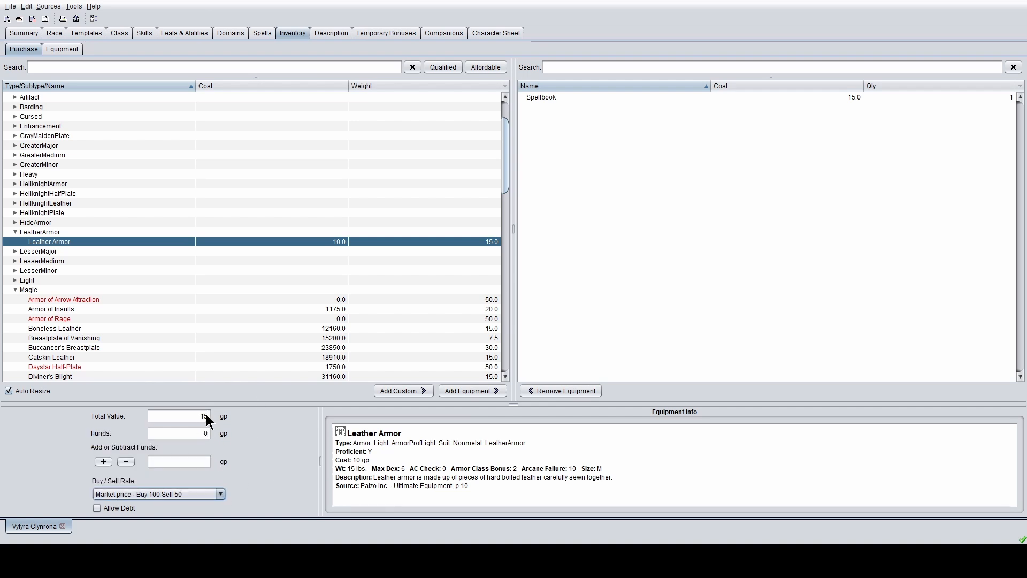
double_click(207, 415)
double_click(206, 433)
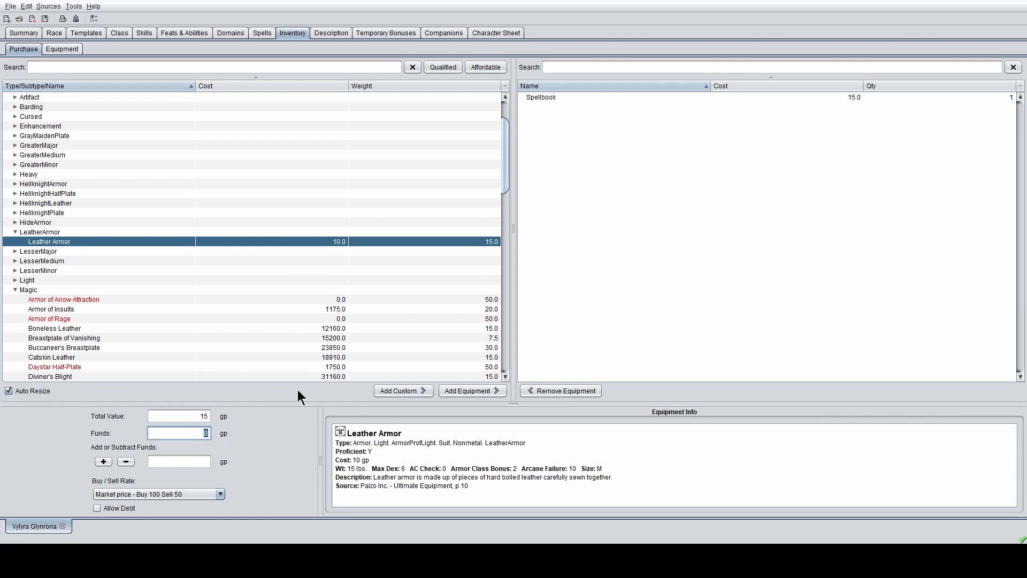
type("10000000")
scroll(155, 257, "down", 9)
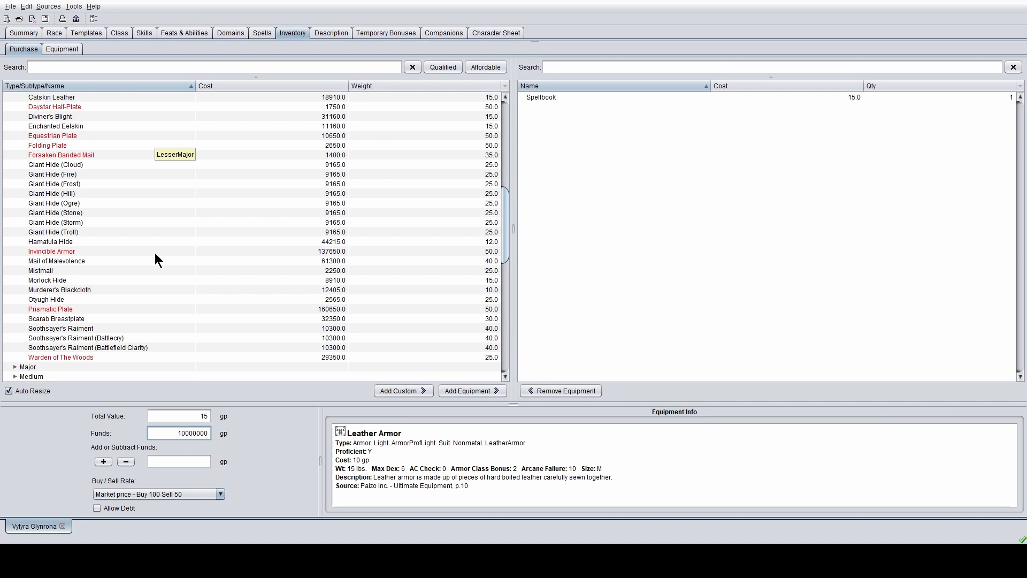
scroll(155, 256, "up", 9)
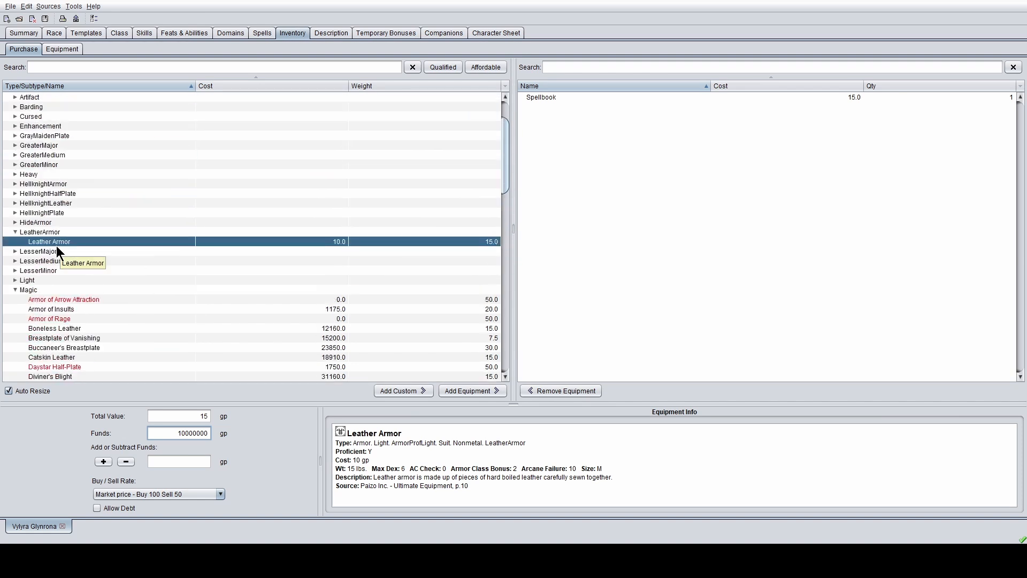
scroll(57, 241, "up", 2)
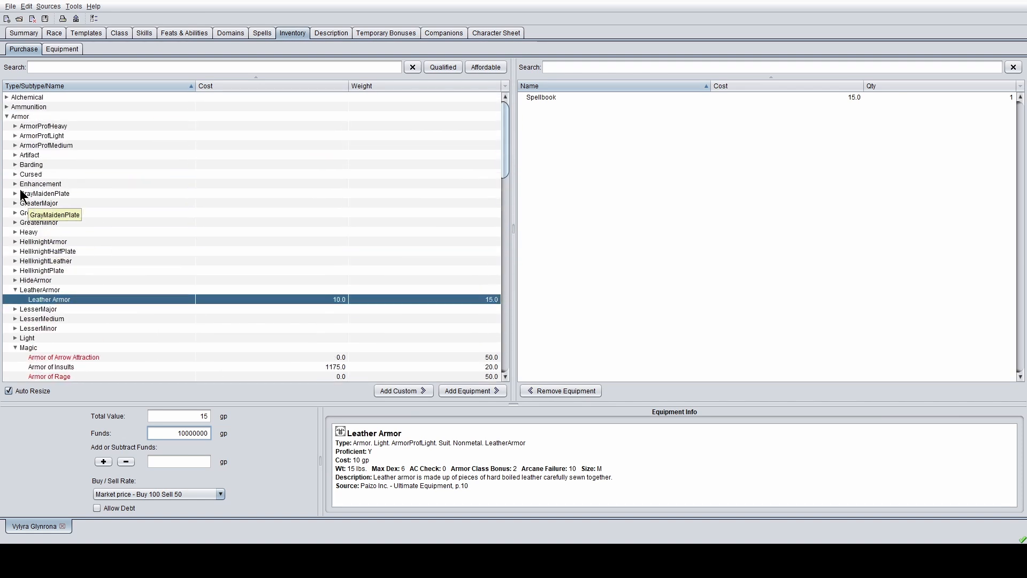
- View Studded Leather Armor under ArmorProfLight, then go back to plain Leather Armor's details
left_click(14, 135)
left_click(14, 135)
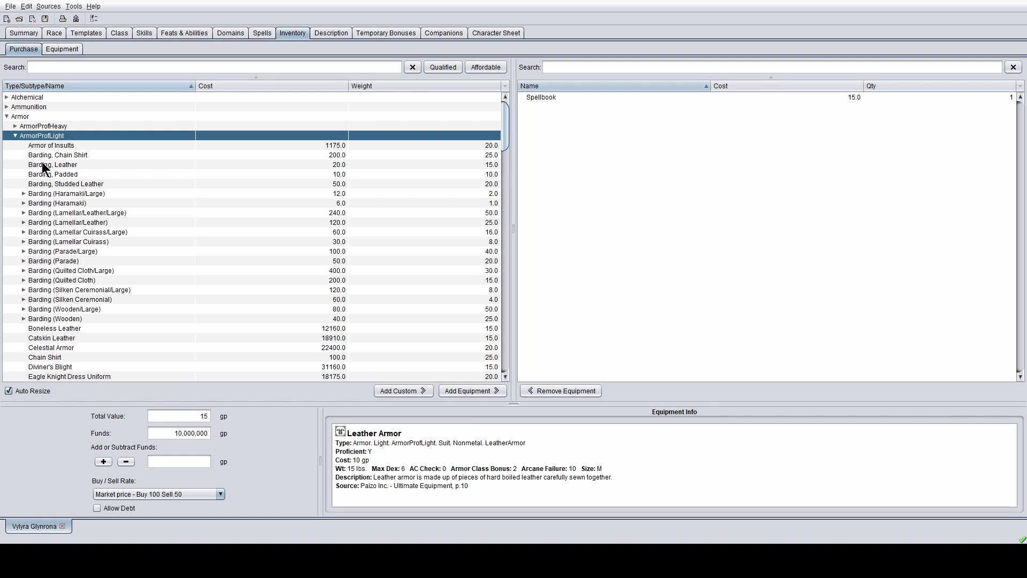
scroll(115, 187, "down", 10)
scroll(116, 187, "down", 4)
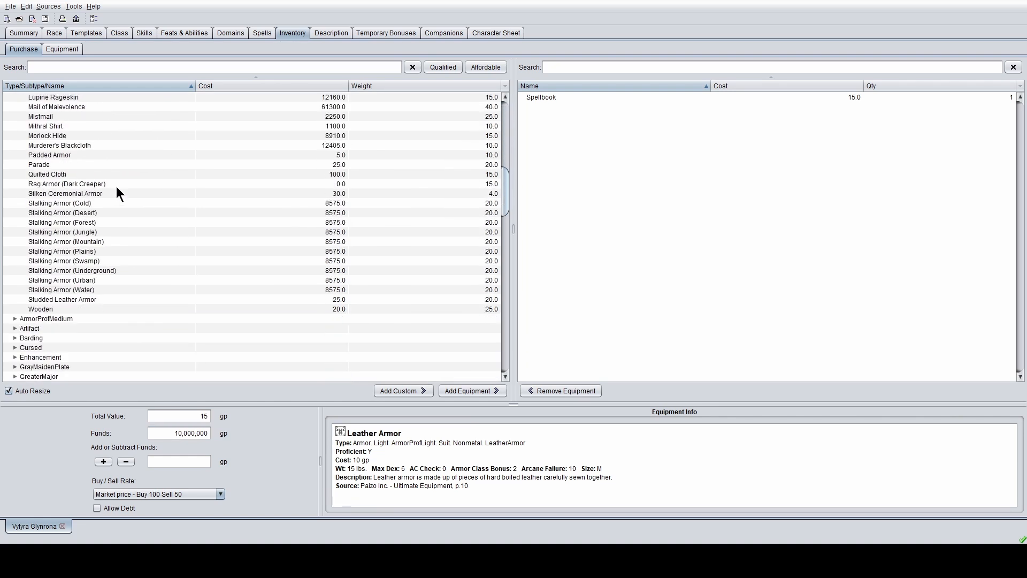
scroll(116, 187, "up", 2)
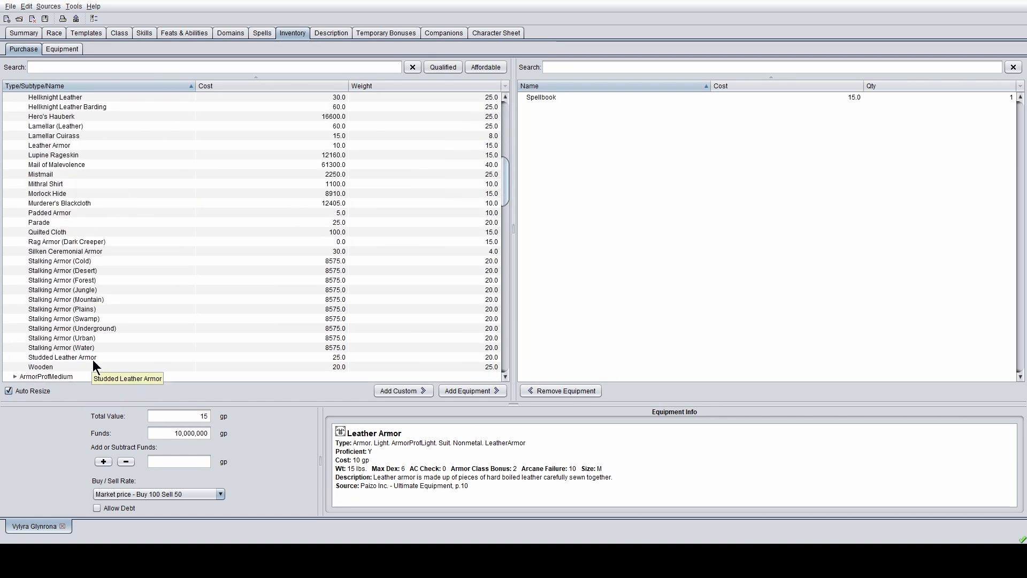
left_click(92, 357)
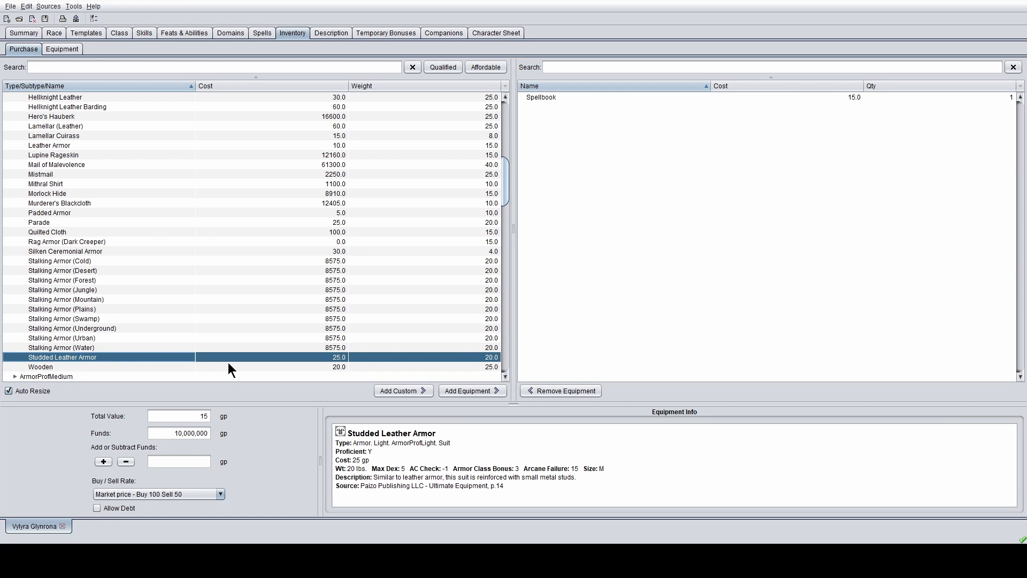
scroll(193, 329, "down", 12)
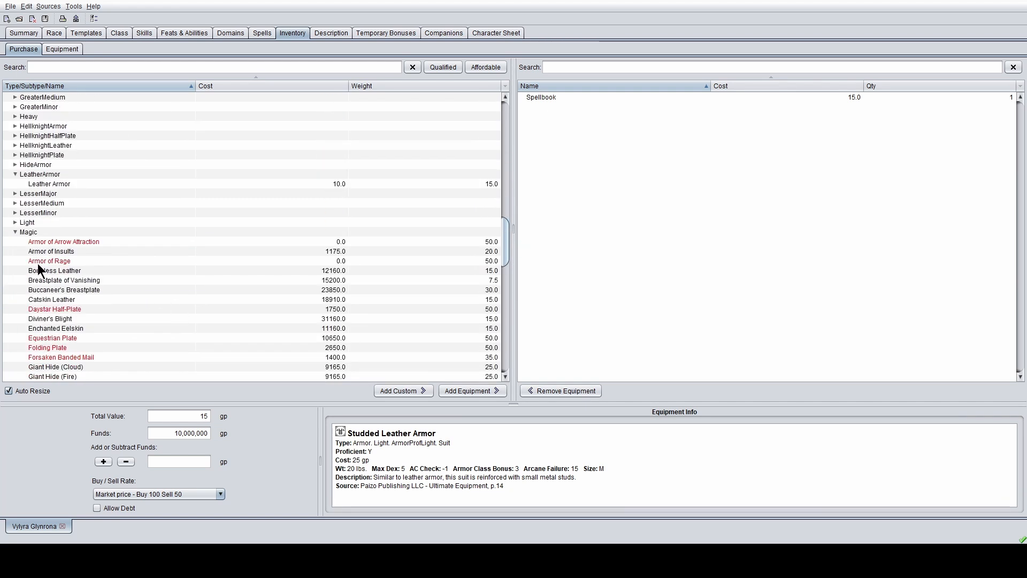
left_click(37, 185)
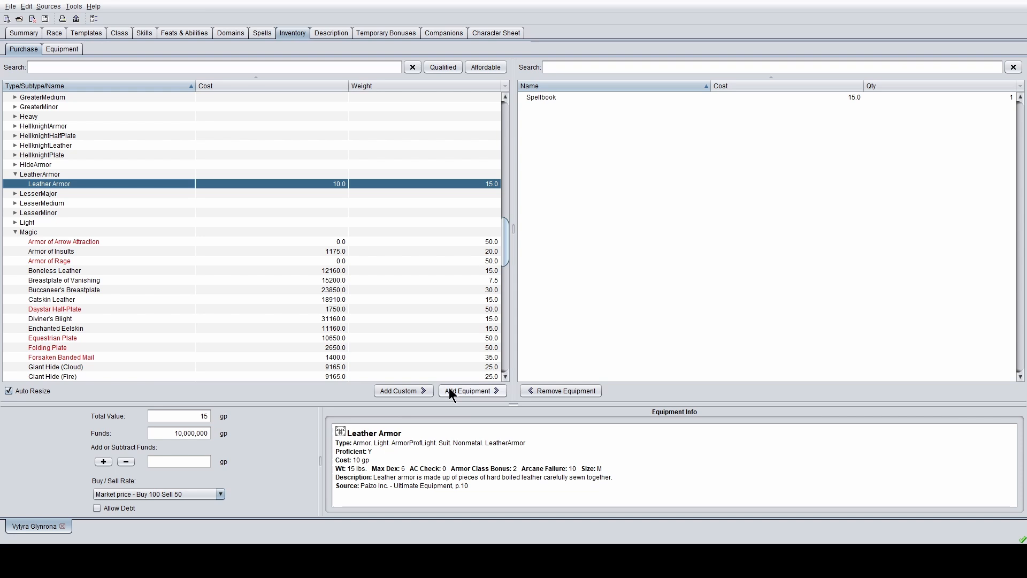
- Create a custom +1 Leather Armor and buy it for 1160 gp, leaving 9,998,840 gp
left_click(420, 394)
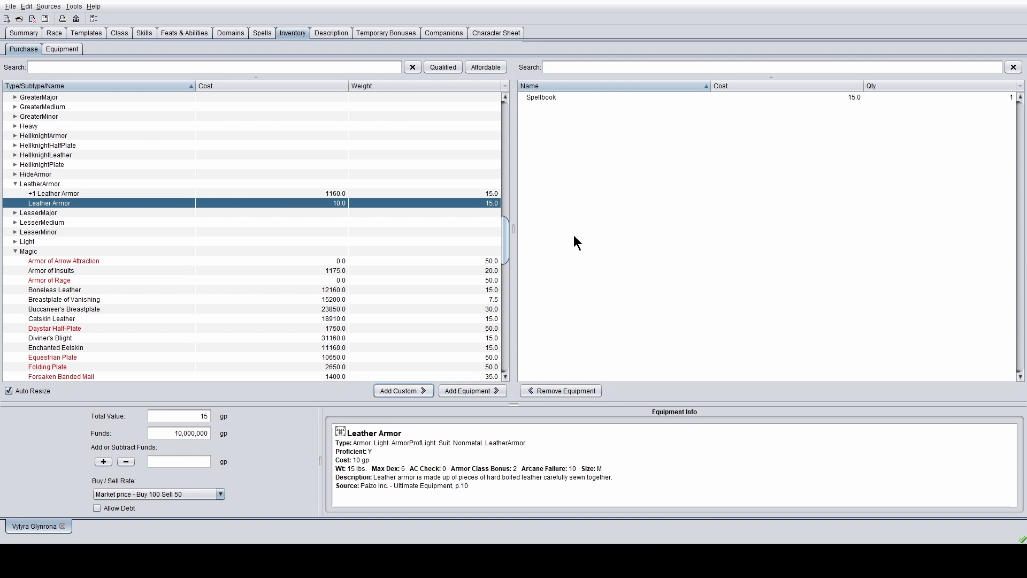
left_click(69, 185)
left_click(88, 201)
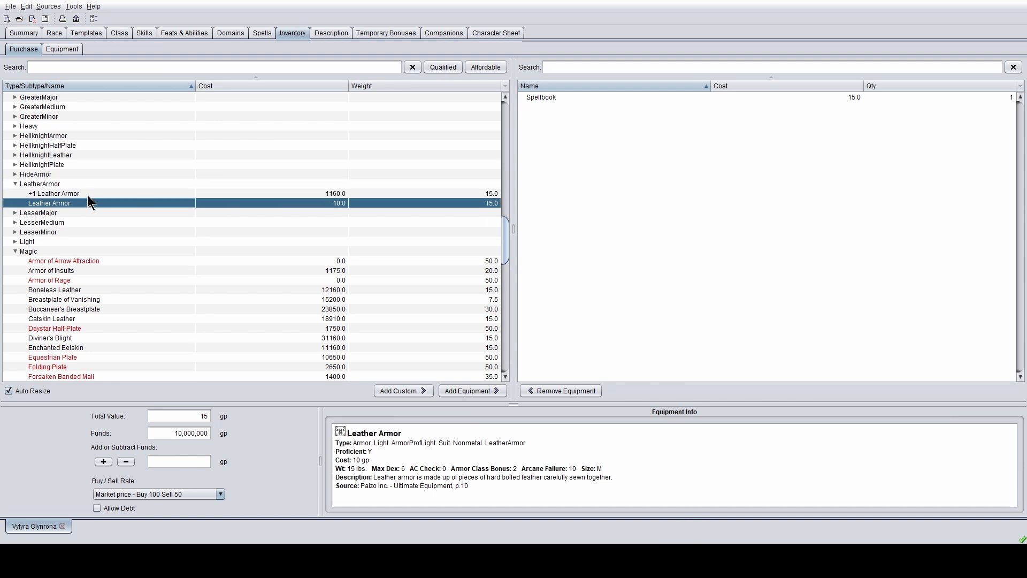
left_click(88, 194)
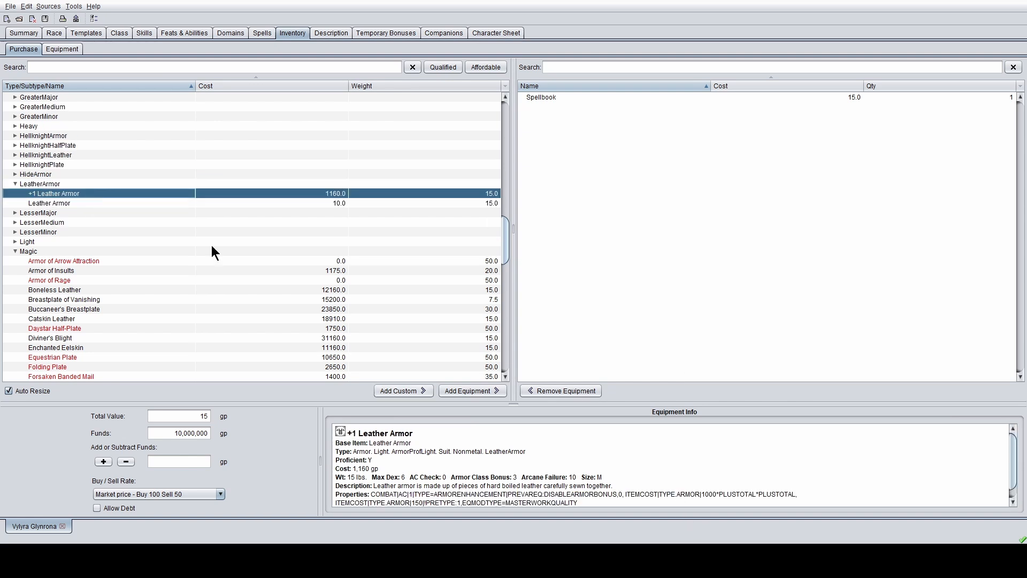
left_click(465, 391)
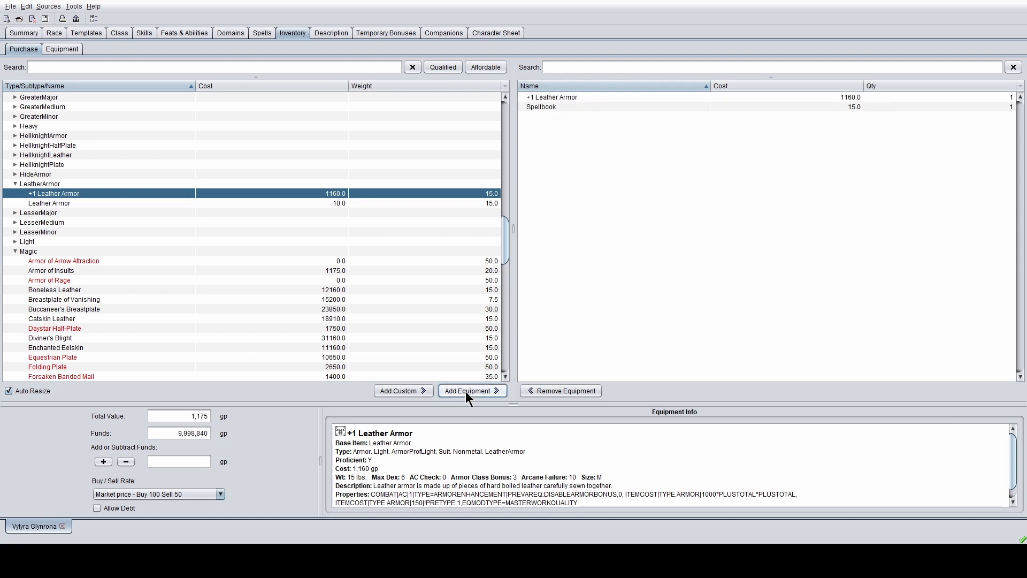
- Collapse the Armor category and expand the Weapon category
scroll(31, 211, "up", 1)
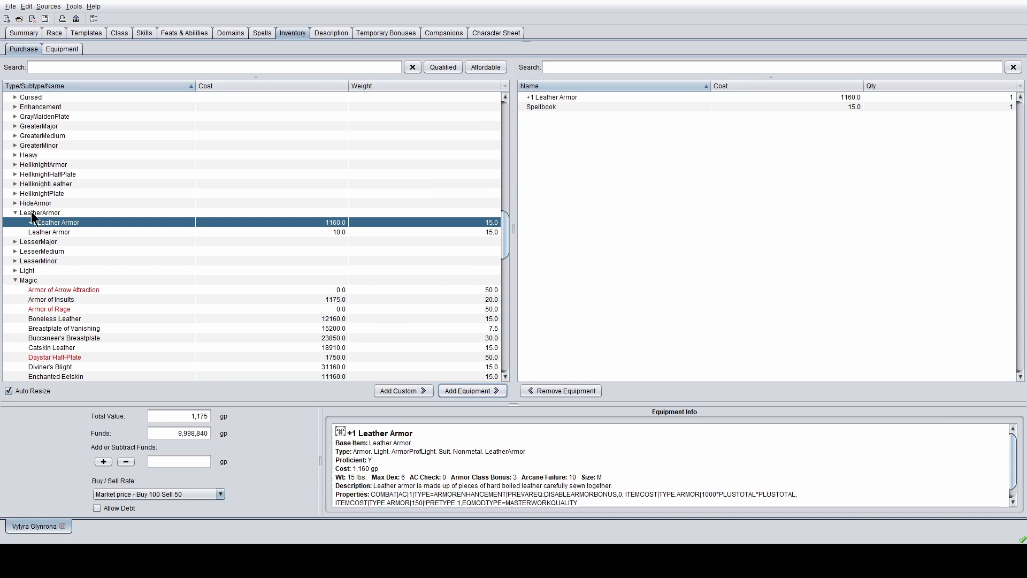
scroll(40, 224, "up", 7)
scroll(39, 224, "up", 20)
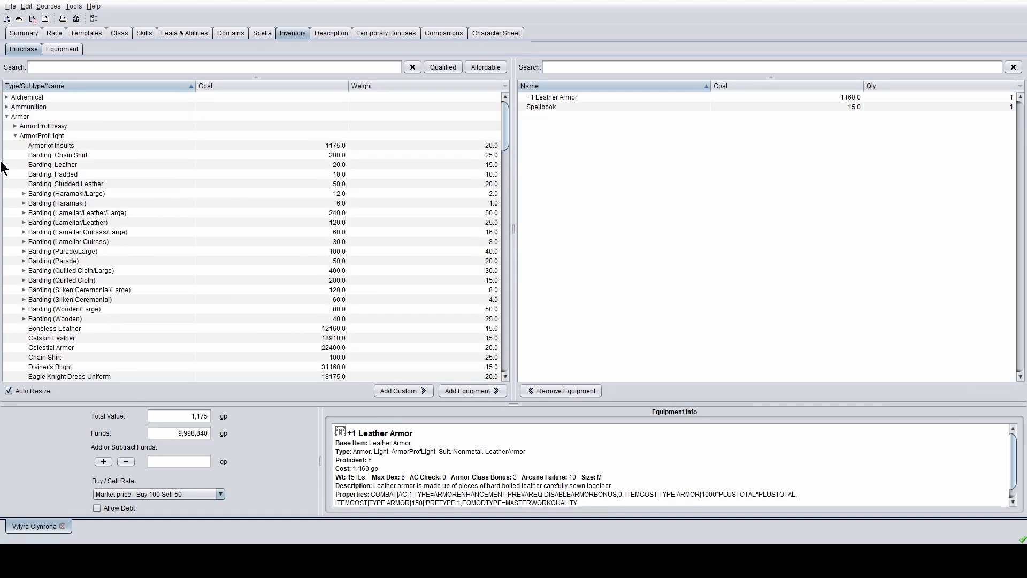
double_click(8, 117)
scroll(14, 278, "down", 3)
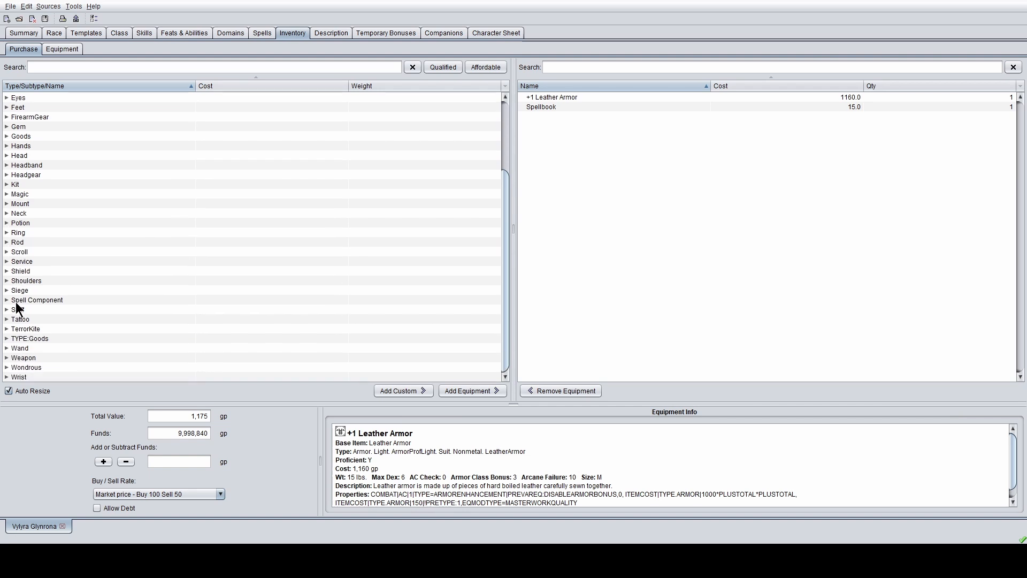
double_click(16, 355)
scroll(67, 349, "down", 10)
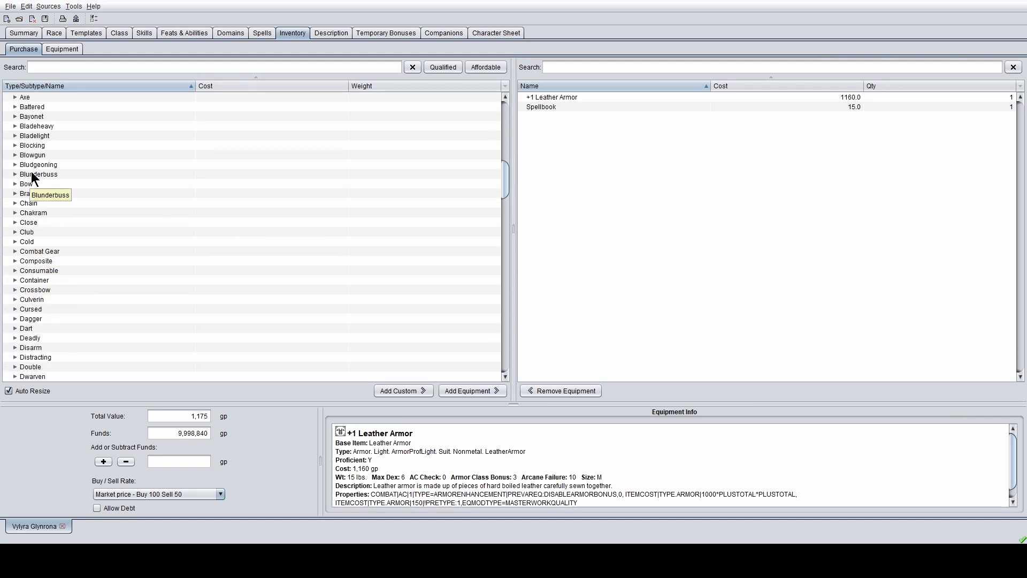
scroll(51, 248, "down", 15)
scroll(56, 302, "down", 8)
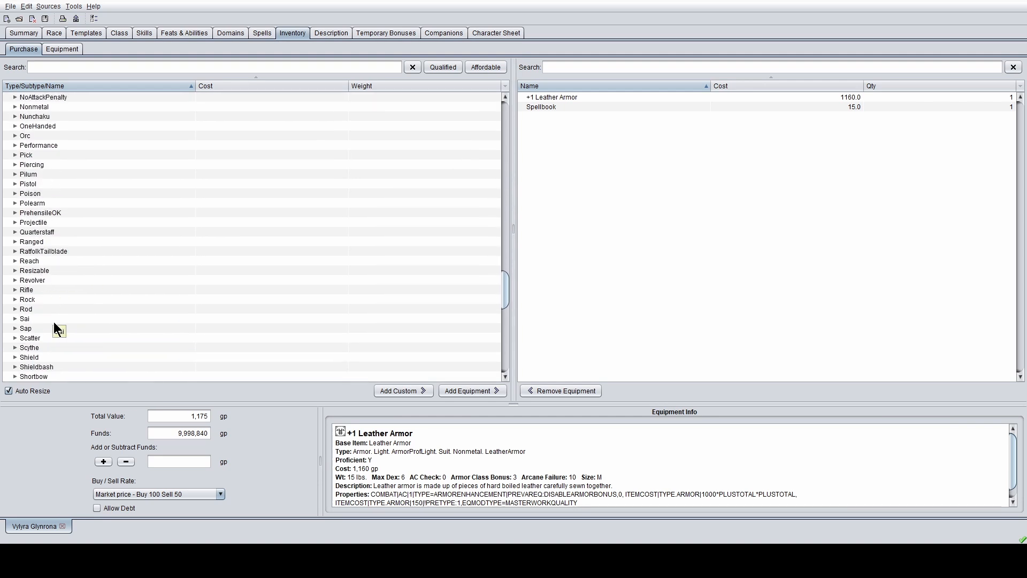
scroll(24, 272, "up", 12)
scroll(25, 271, "down", 1)
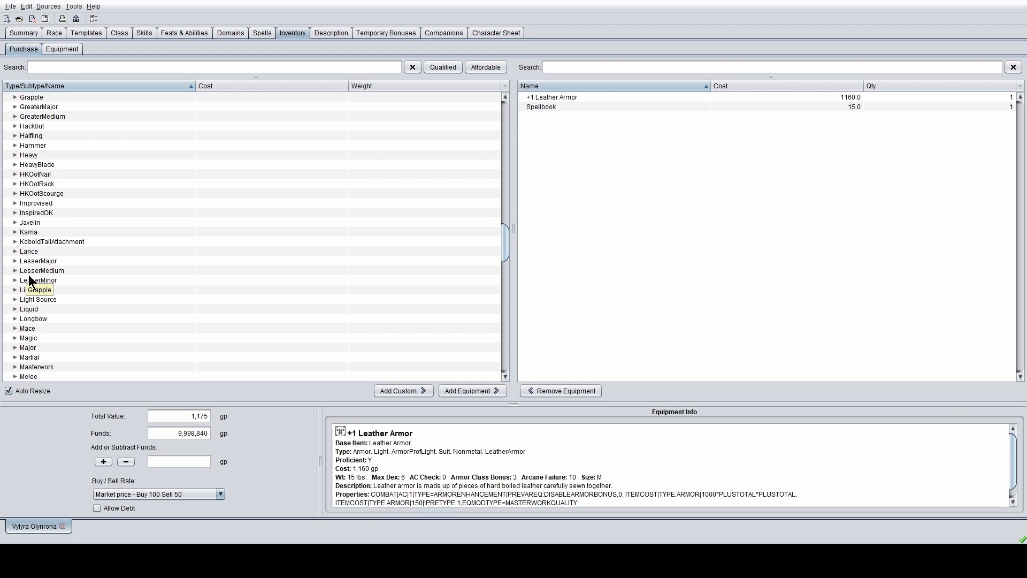
scroll(29, 277, "down", 3)
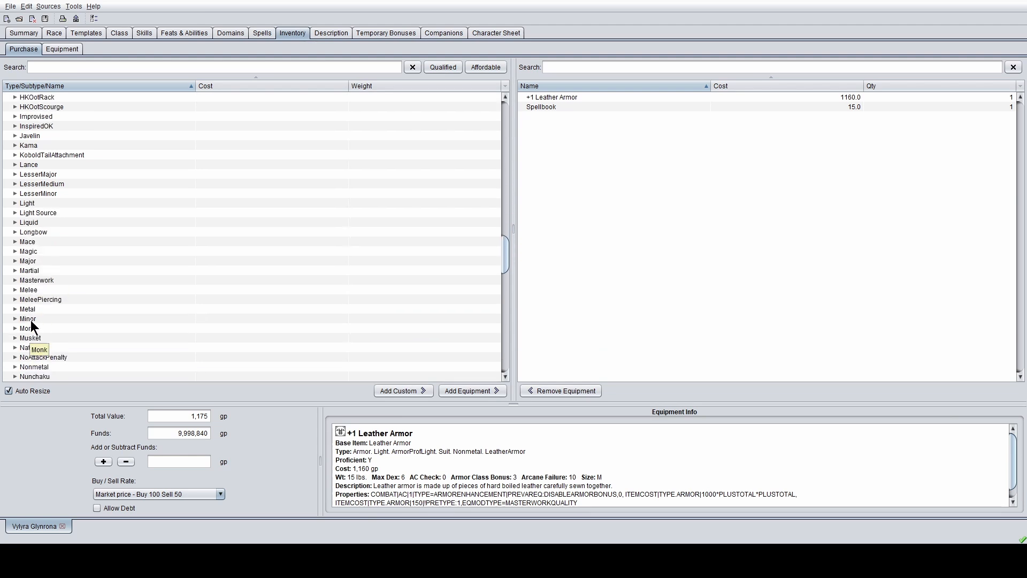
- List the Martial weapons and view the Rapier's details (20 gp, 1d6, finesseable)
left_click(12, 271)
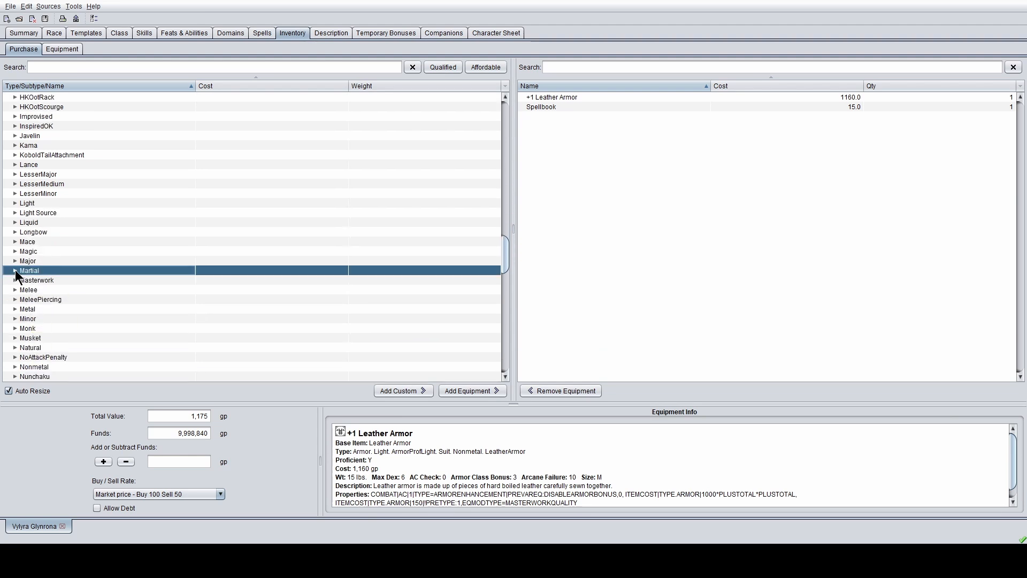
double_click(89, 274)
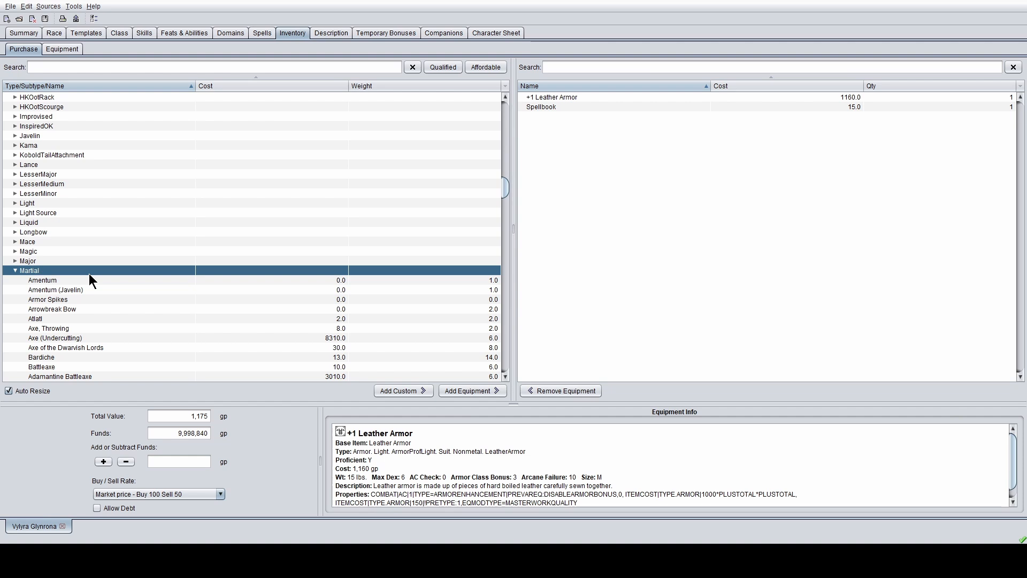
scroll(89, 274, "down", 20)
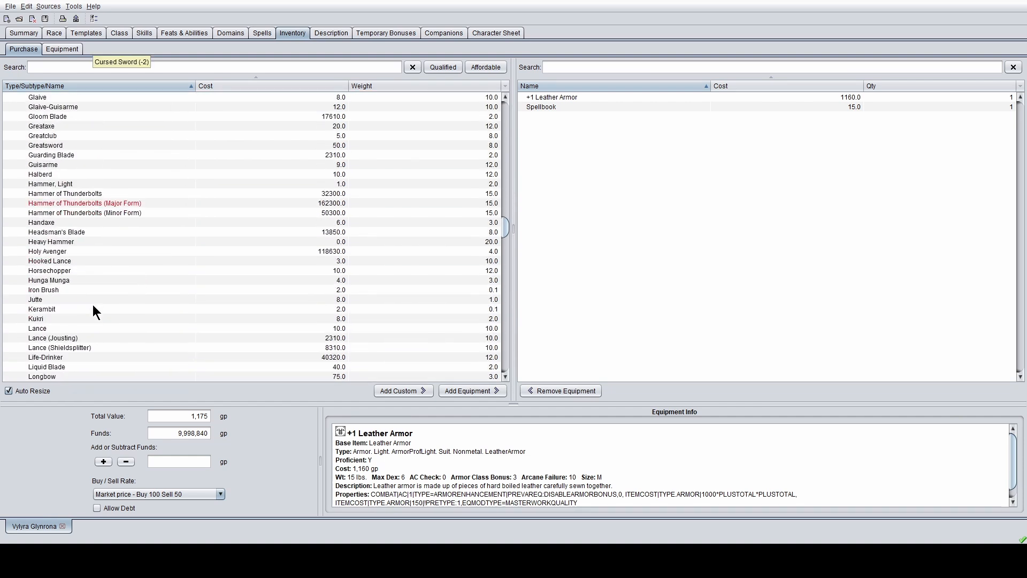
scroll(93, 311, "down", 8)
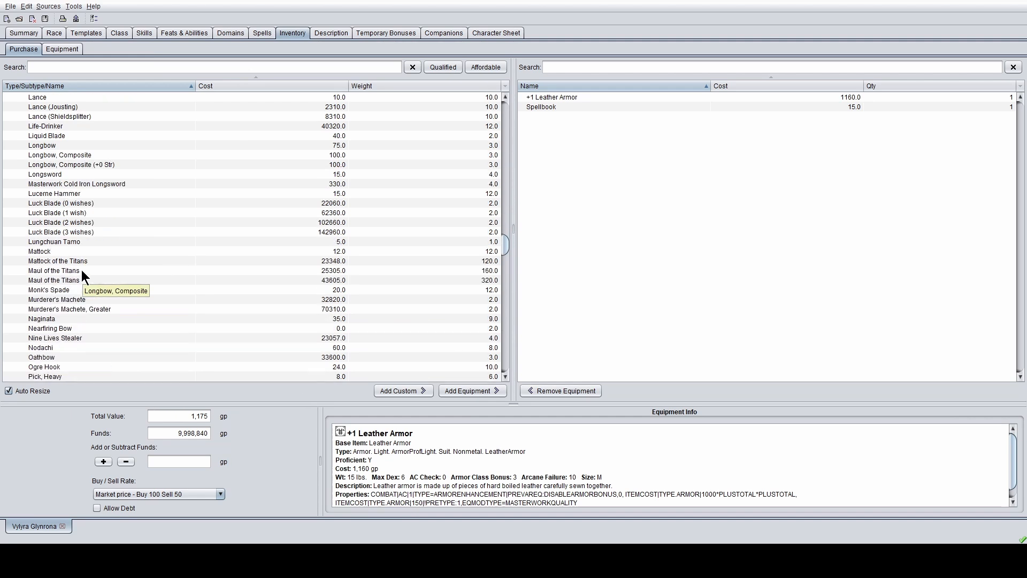
scroll(81, 273, "down", 4)
left_click(59, 310)
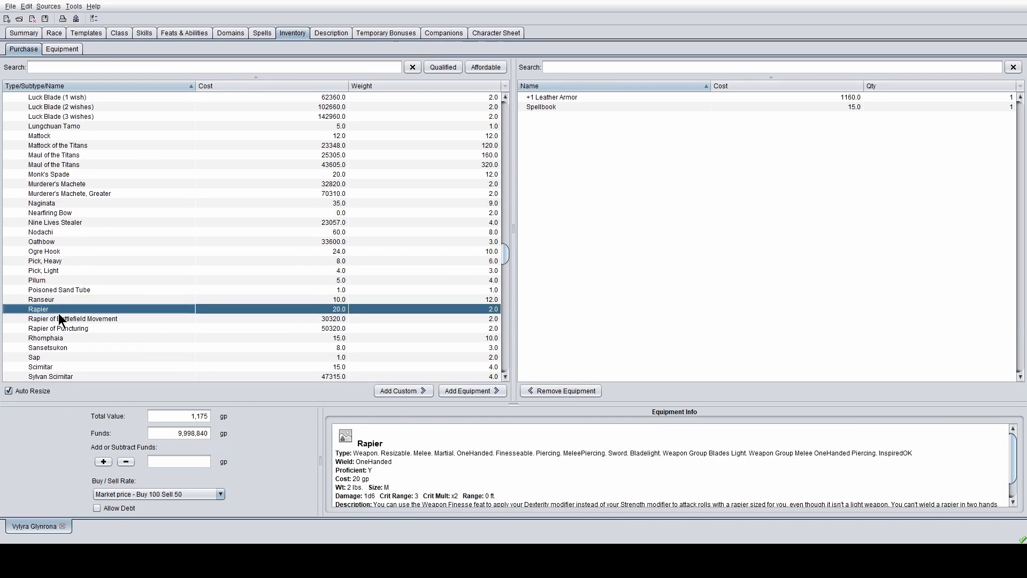
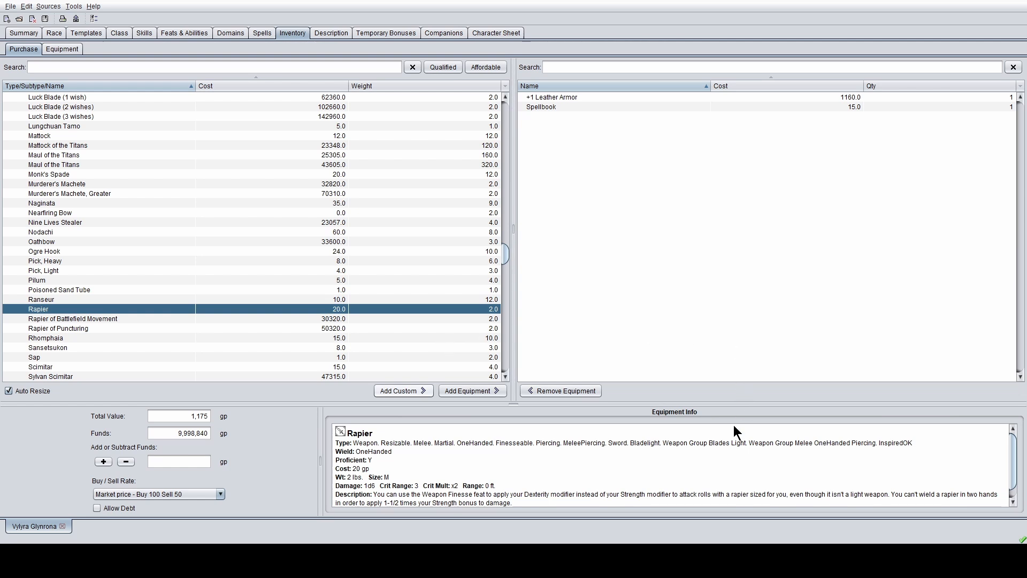
- Finish creating the custom +2/Flaming Burst Rapier at 32,320 gp and select it
left_click(721, 469)
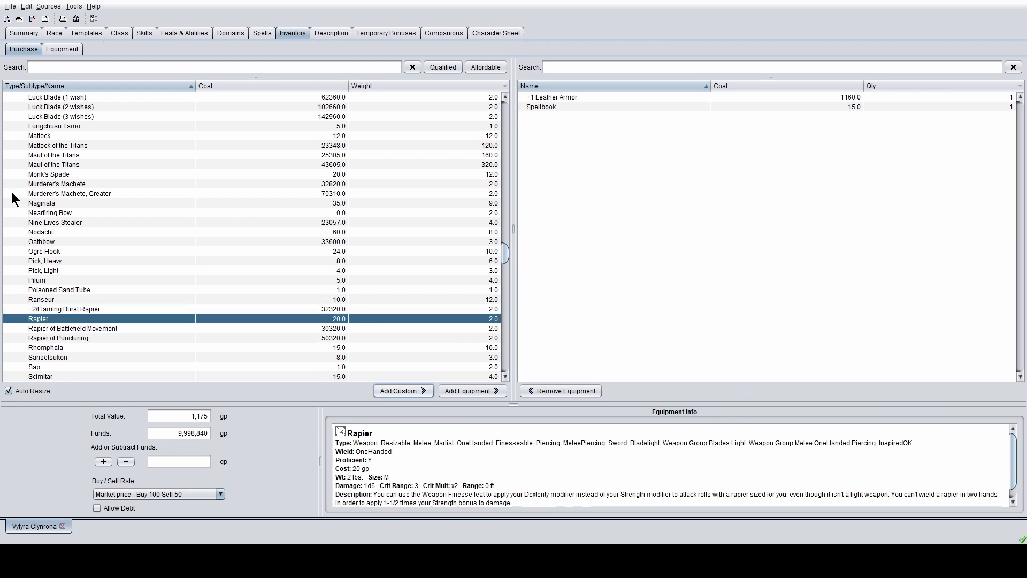
left_click(88, 310)
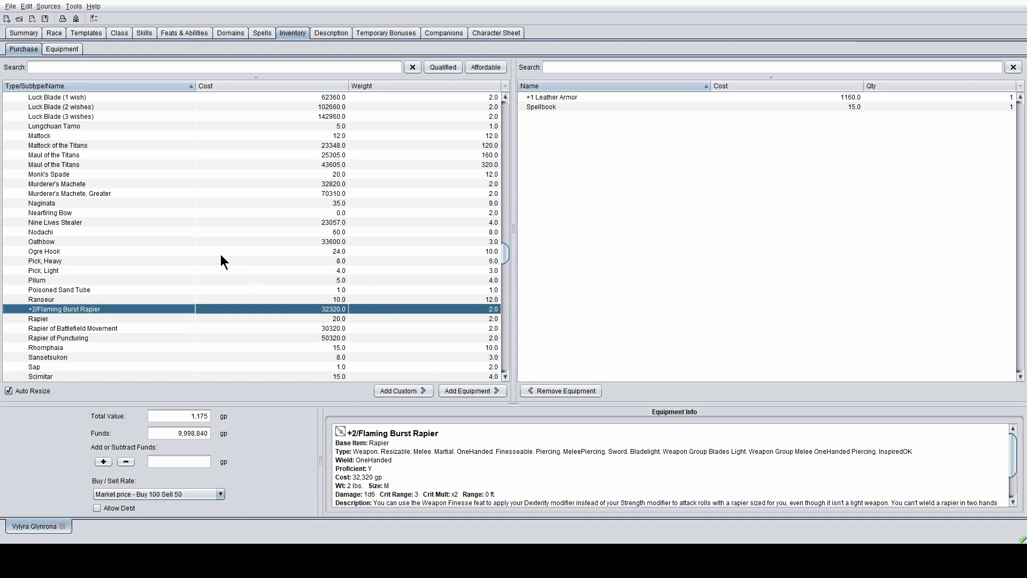
scroll(220, 262, "up", 20)
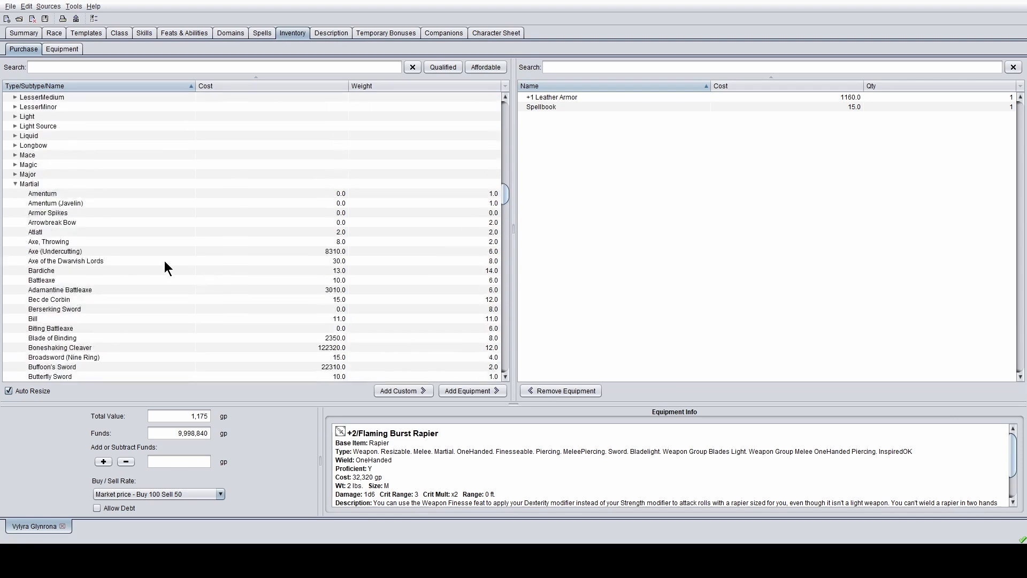
- Find the +2/Flaming Burst Rapier again in the Martial weapons list and select it for purchase
left_click(15, 184)
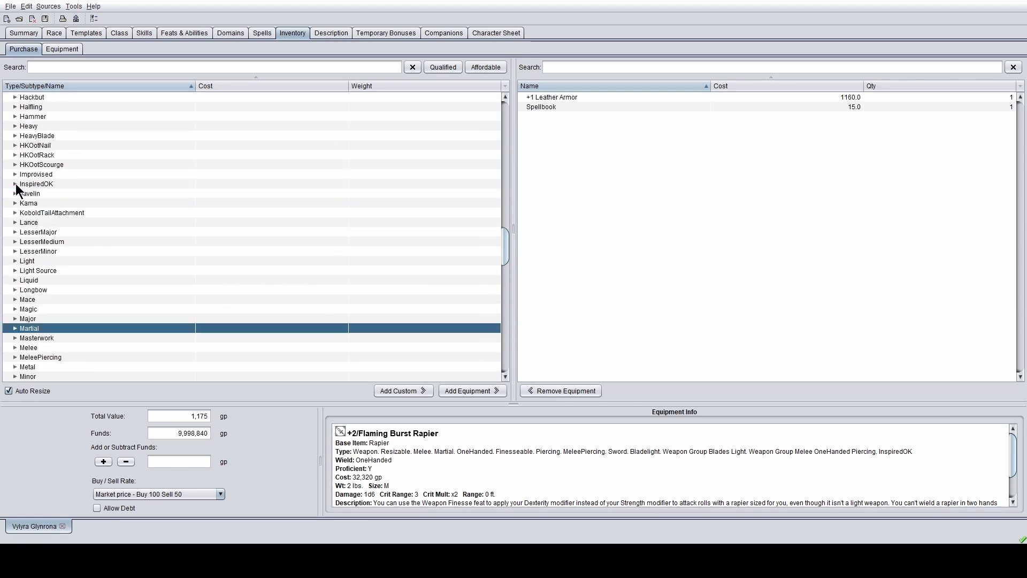
scroll(15, 184, "up", 8)
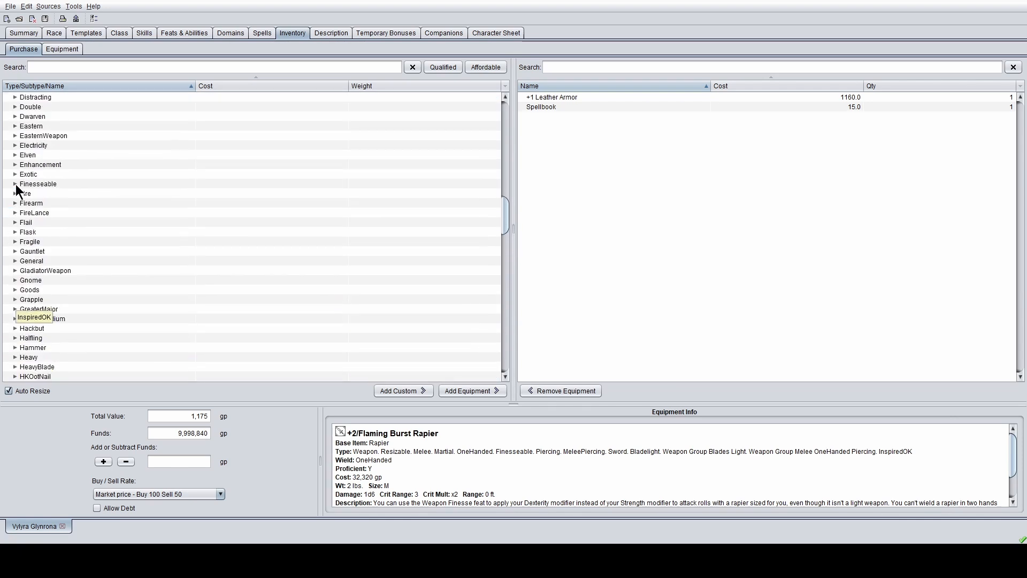
scroll(16, 187, "down", 9)
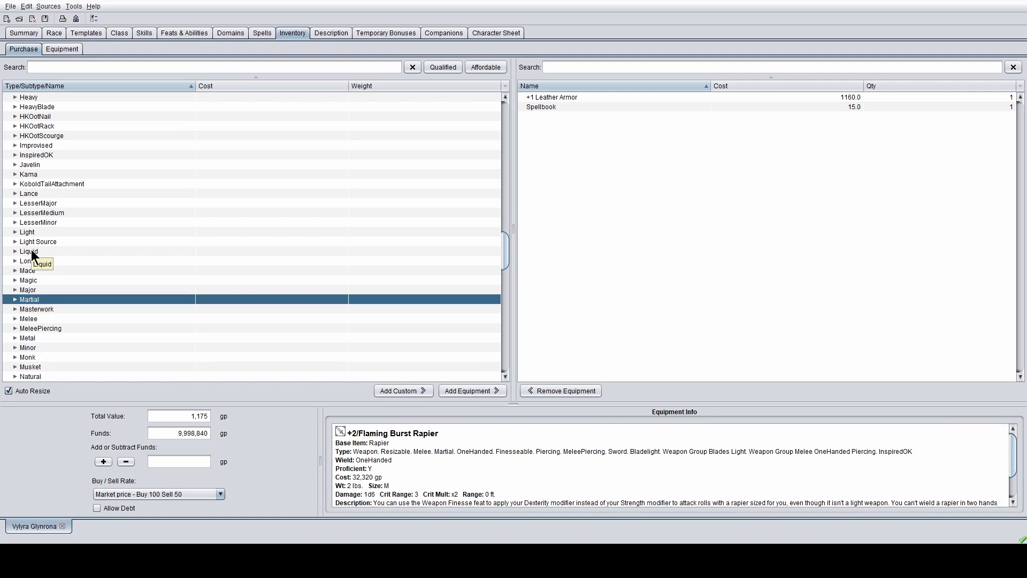
scroll(45, 235, "down", 4)
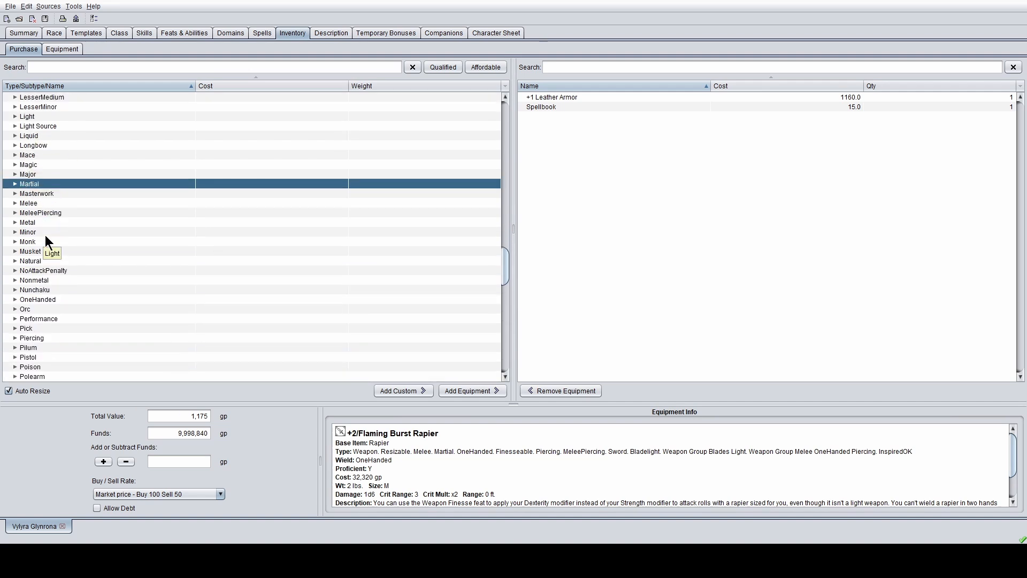
scroll(45, 235, "down", 2)
scroll(44, 235, "down", 2)
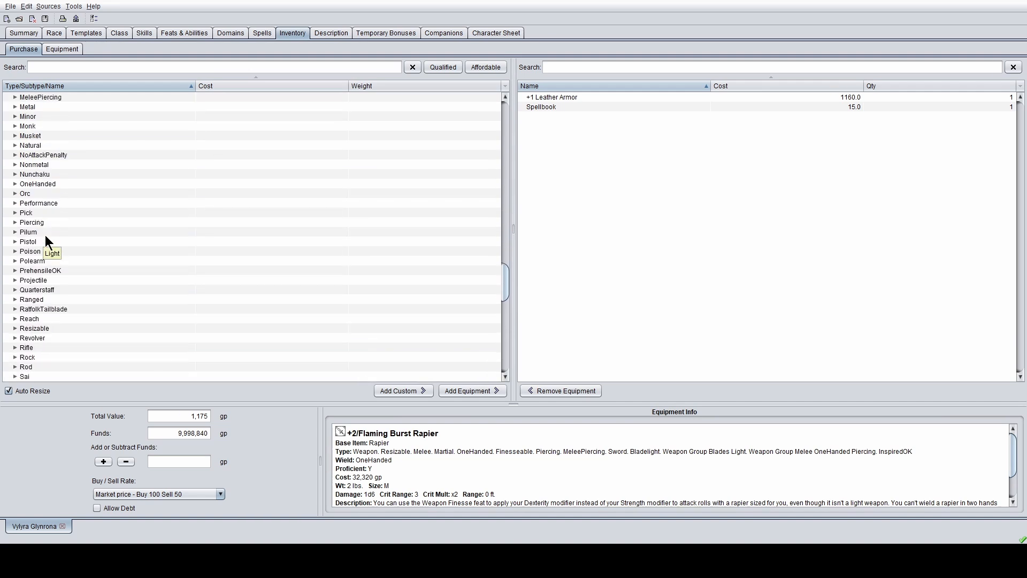
scroll(45, 235, "up", 4)
left_click(15, 184)
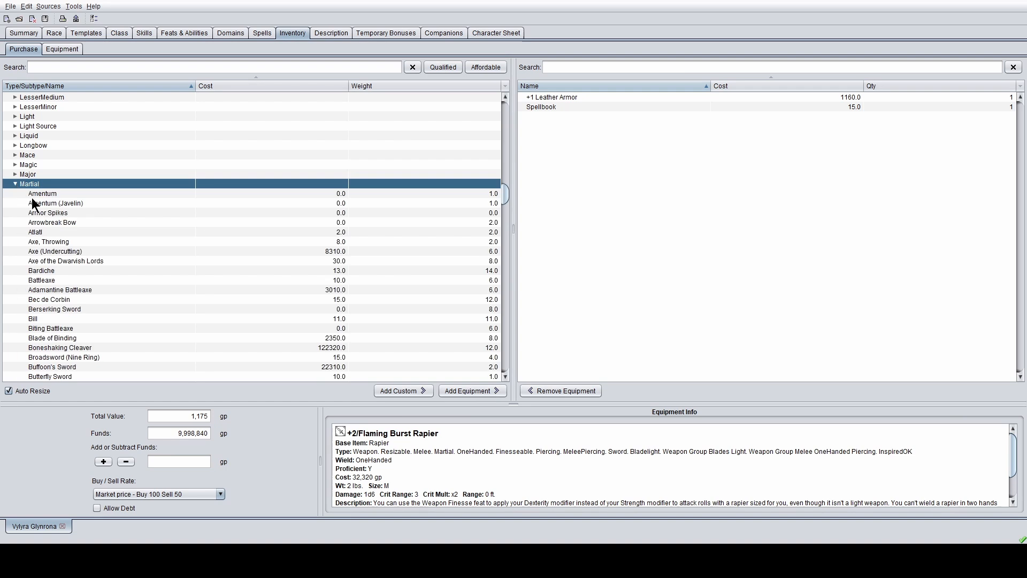
scroll(89, 221, "down", 15)
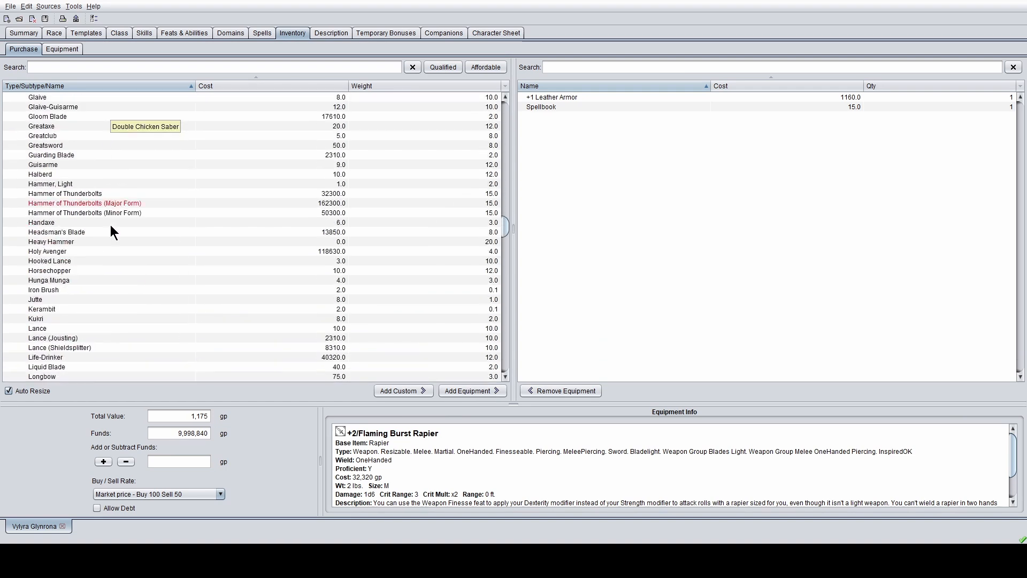
scroll(110, 225, "down", 5)
scroll(111, 224, "down", 4)
scroll(110, 225, "down", 5)
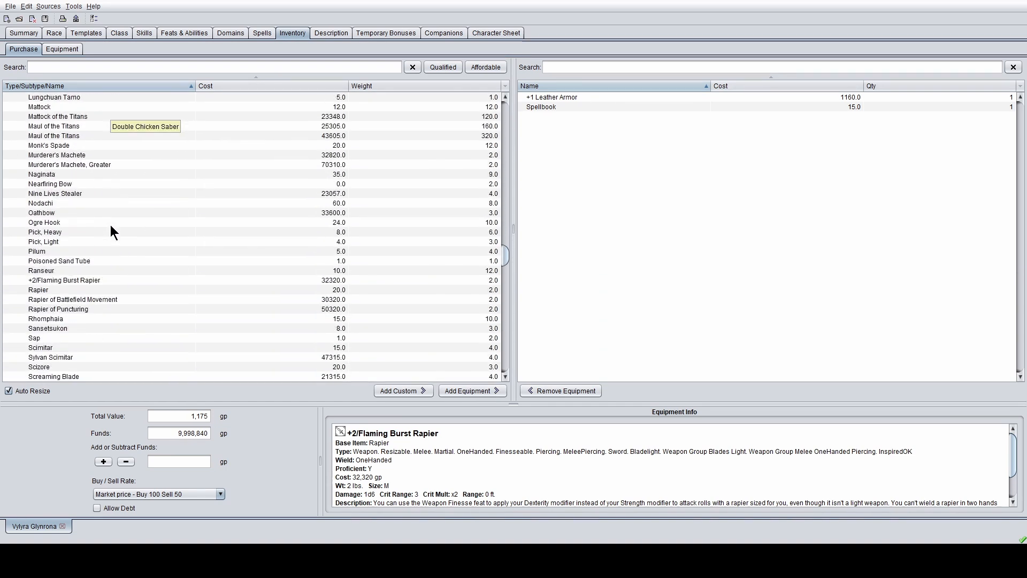
scroll(108, 236, "up", 15)
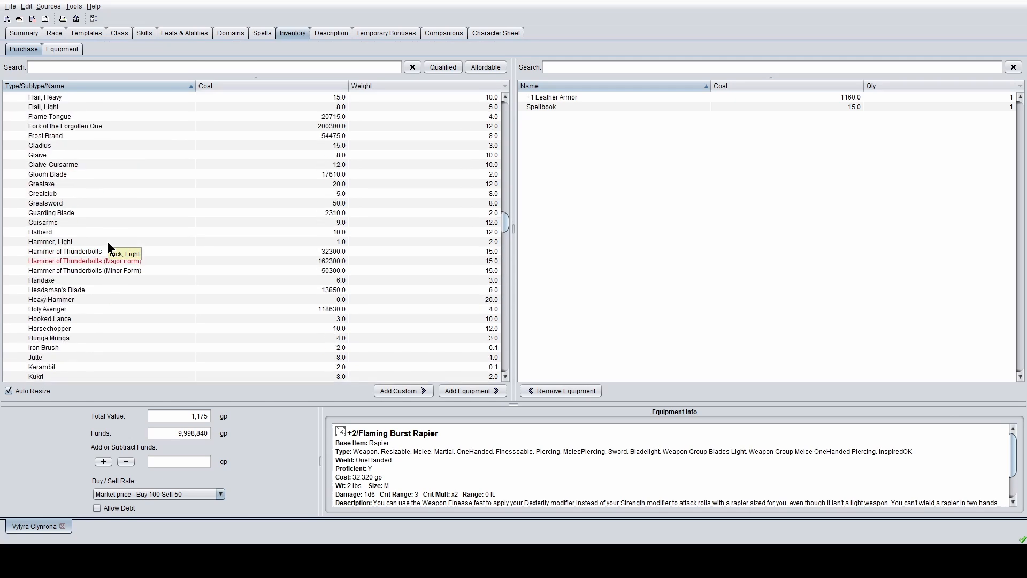
scroll(107, 241, "down", 1)
scroll(107, 242, "down", 5)
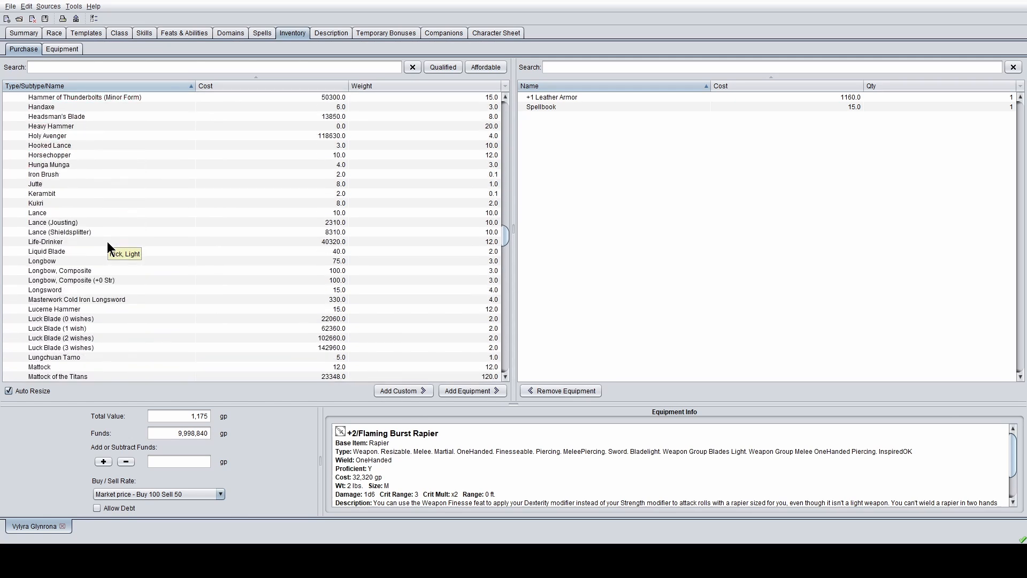
scroll(107, 242, "down", 5)
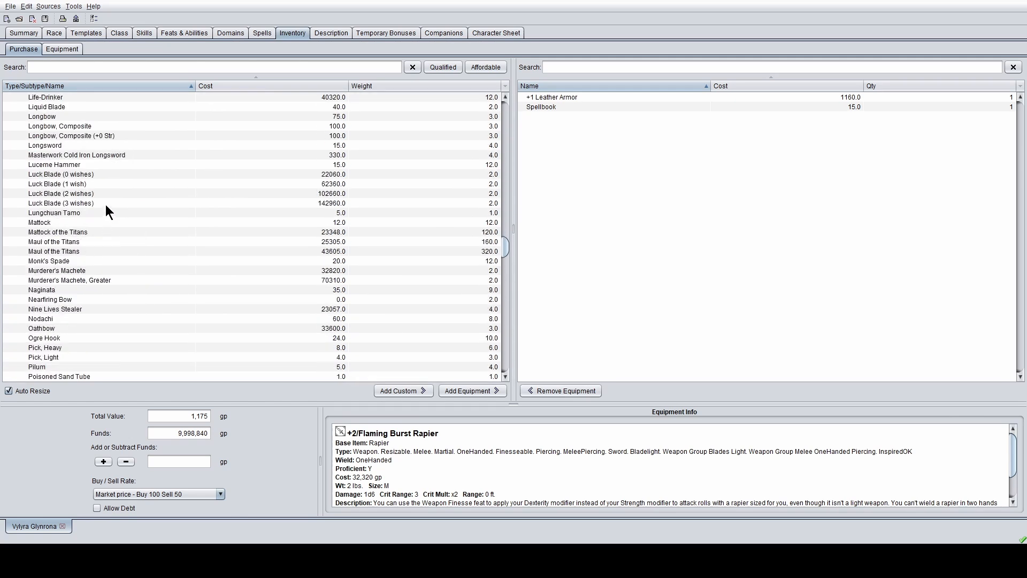
scroll(105, 204, "down", 6)
left_click(98, 221)
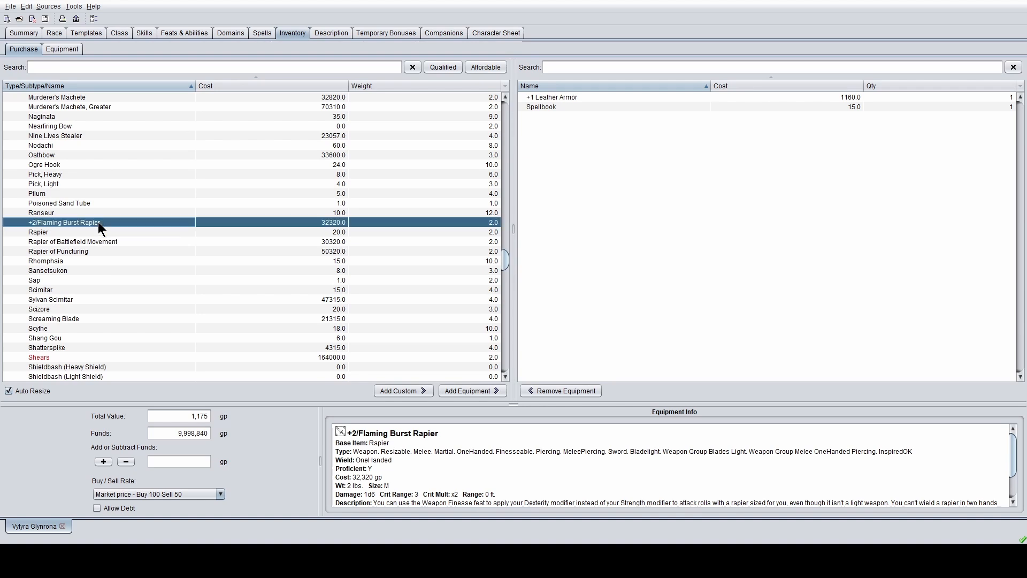
- Buy the +2/Flaming Burst Rapier, bringing total value to 33,495 gp and funds to 9,966,520 gp
left_click(472, 393)
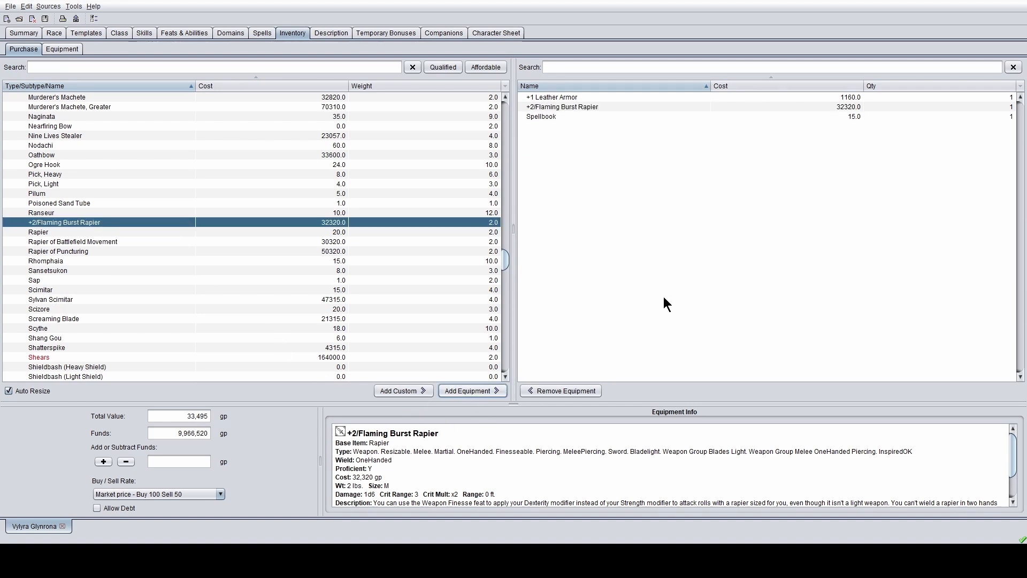
left_click(595, 116)
left_click(599, 107)
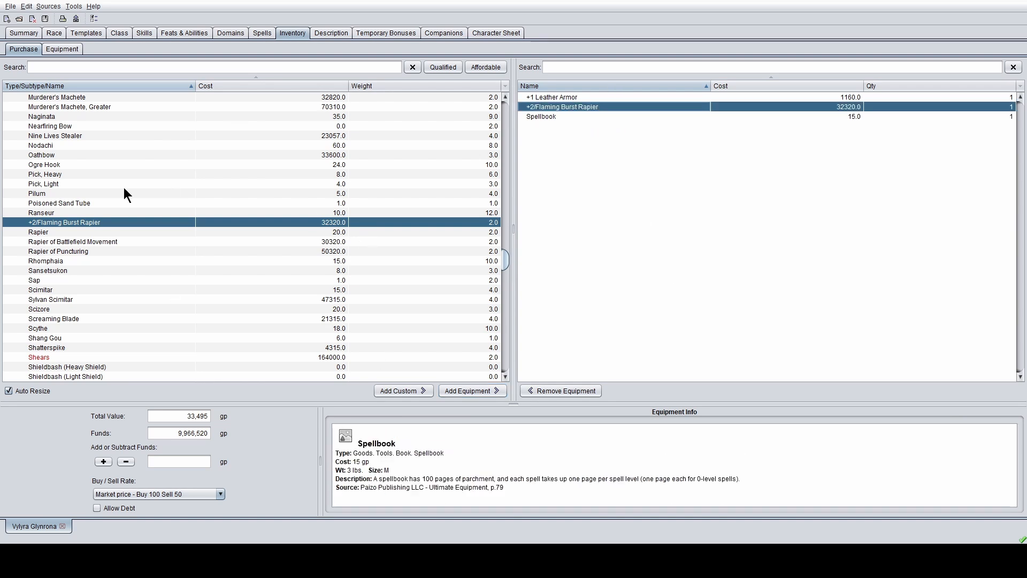
scroll(124, 189, "up", 20)
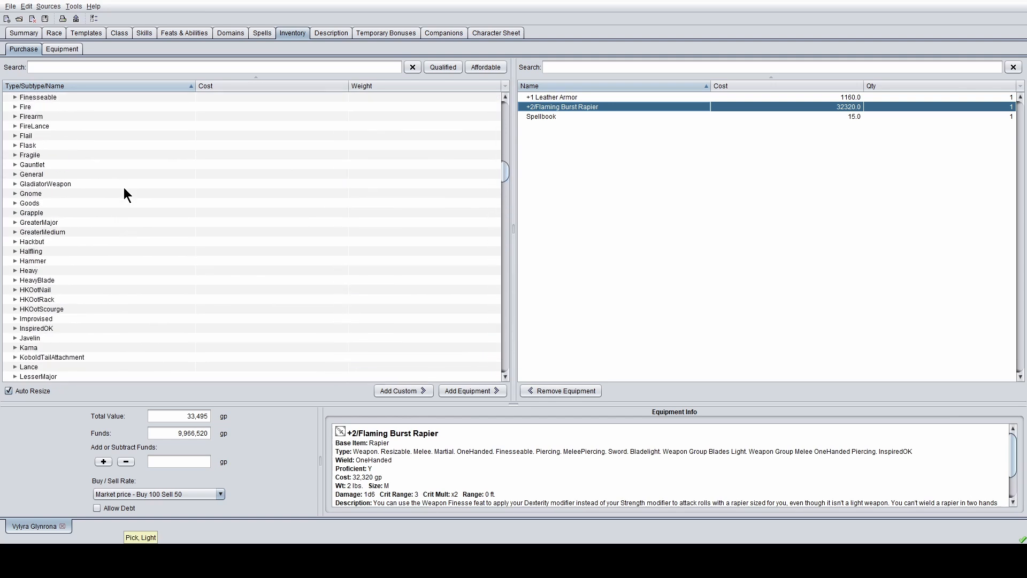
scroll(124, 194, "up", 20)
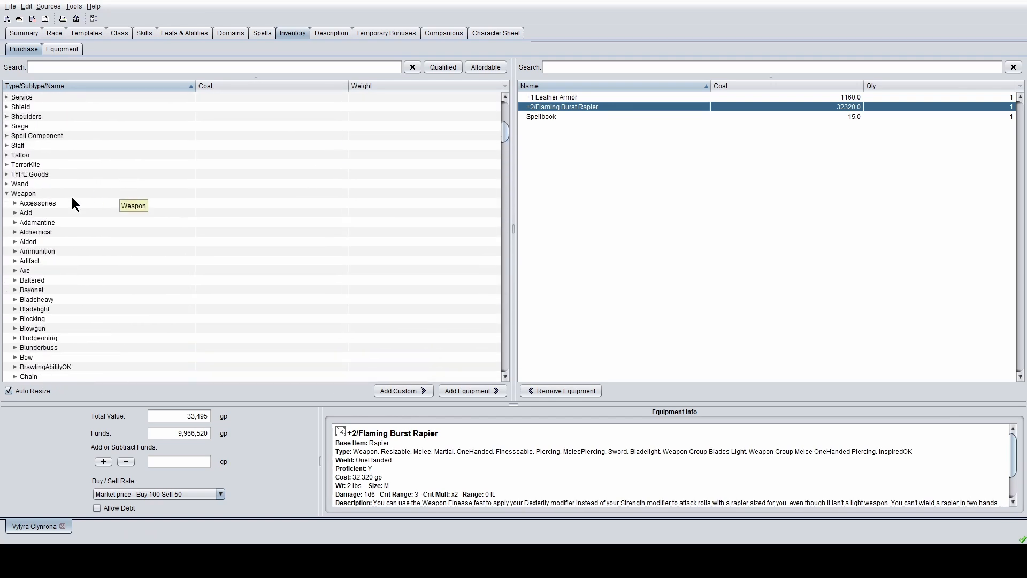
- Collapse the Weapon category in the equipment tree
left_click(7, 193)
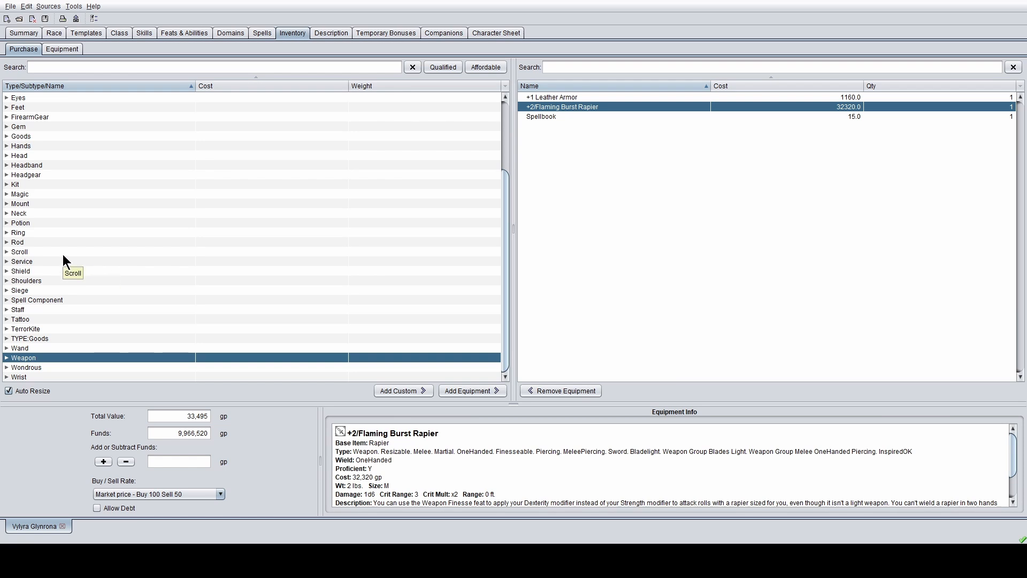
scroll(86, 255, "up", 3)
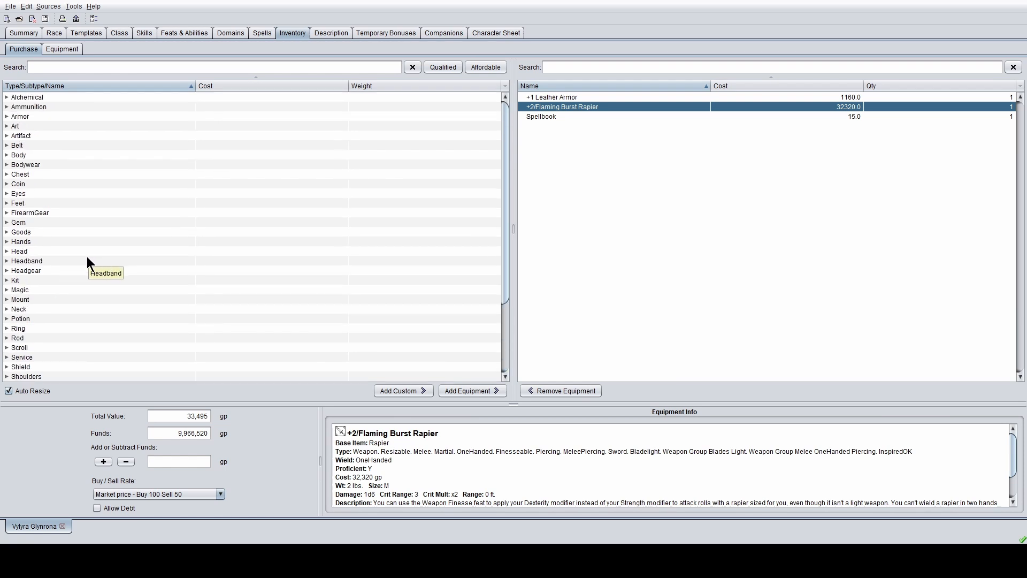
key("w")
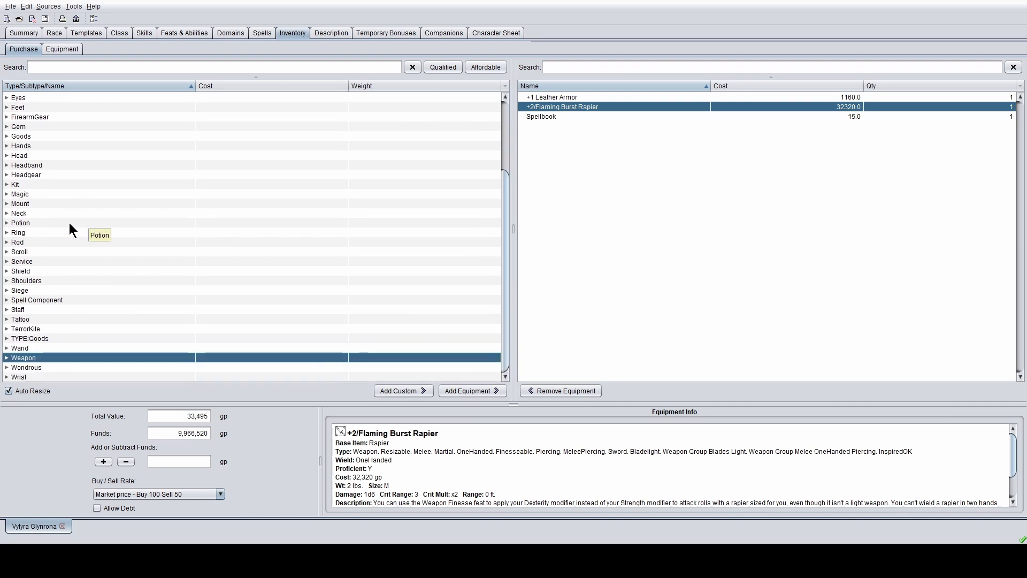
scroll(303, 271, "up", 3)
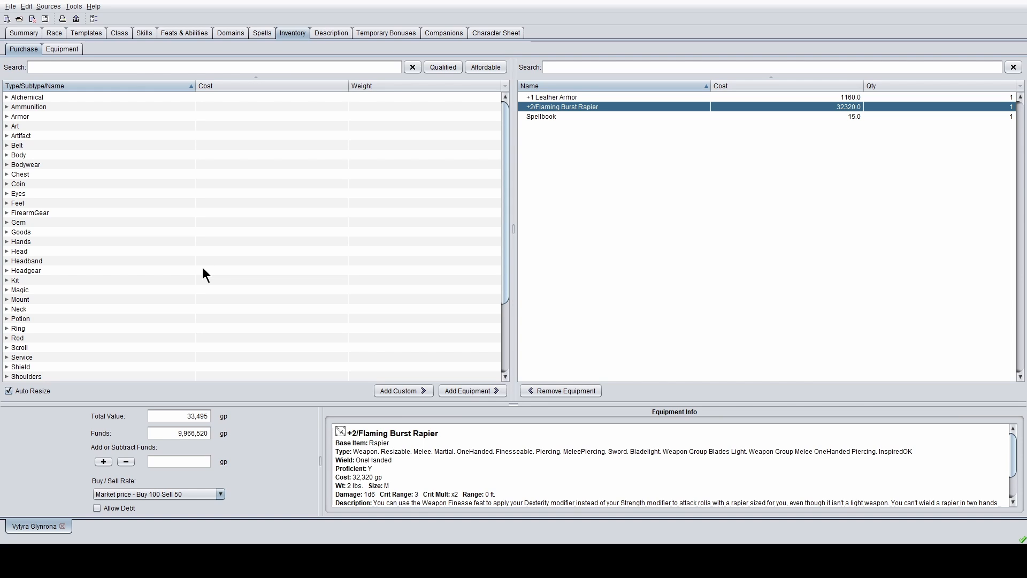
scroll(251, 295, "down", 3)
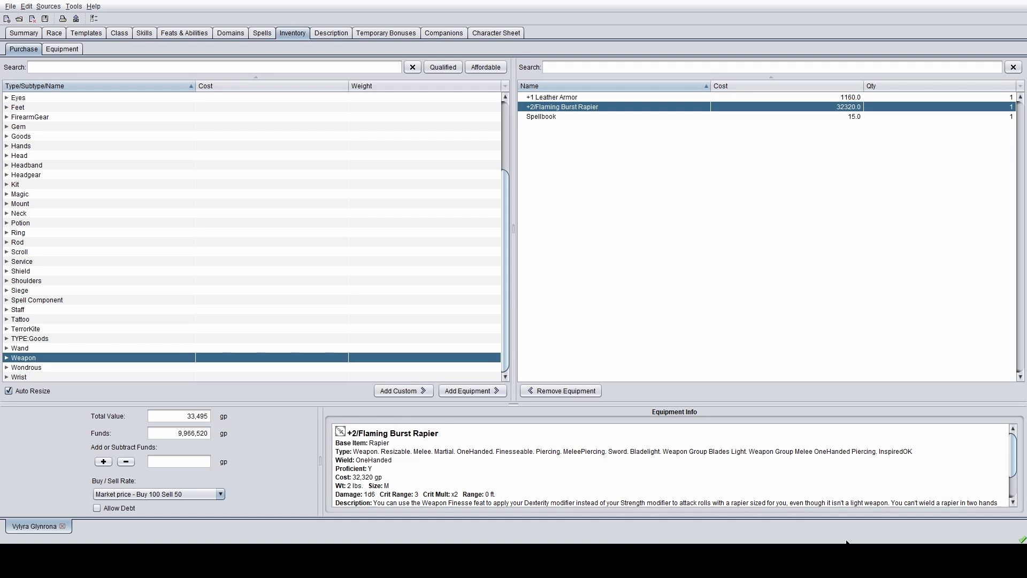
- Check the summary and full character sheet, then return to the equipment purchase view
left_click(24, 32)
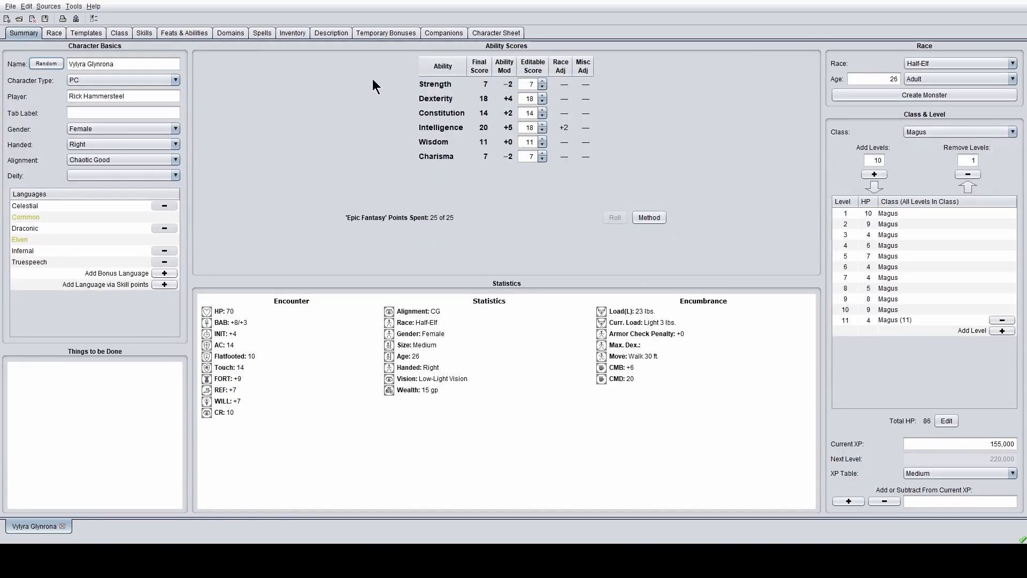
left_click(498, 28)
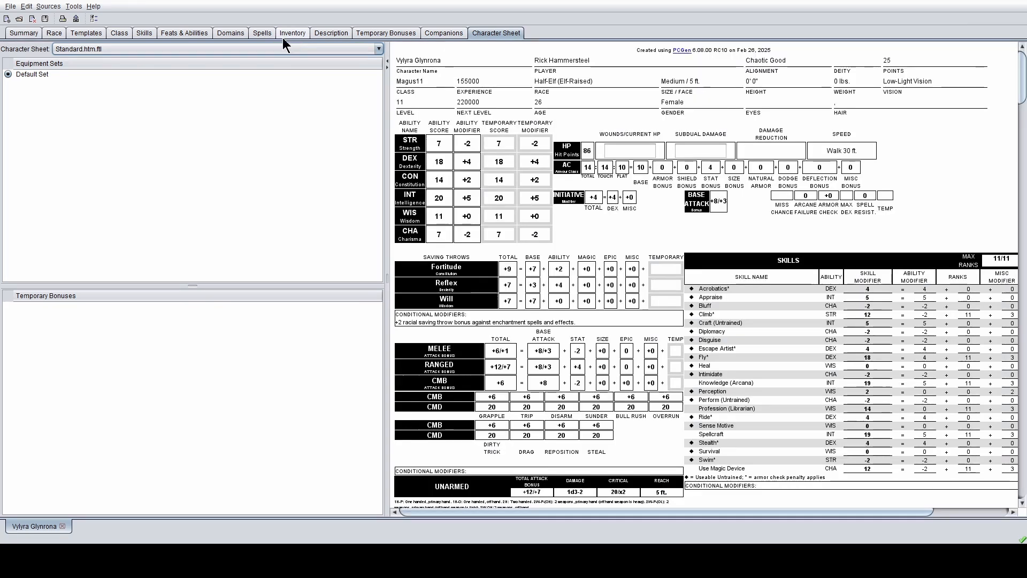
left_click(283, 34)
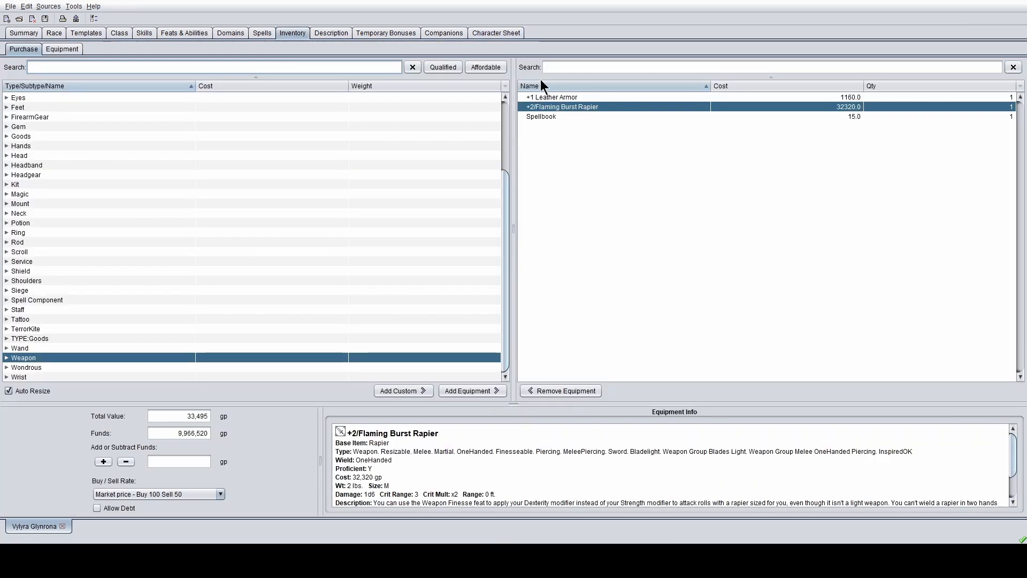
- Equip the +1 Leather Armor and confirm it in the Torso slots of the Default Set
left_click(63, 49)
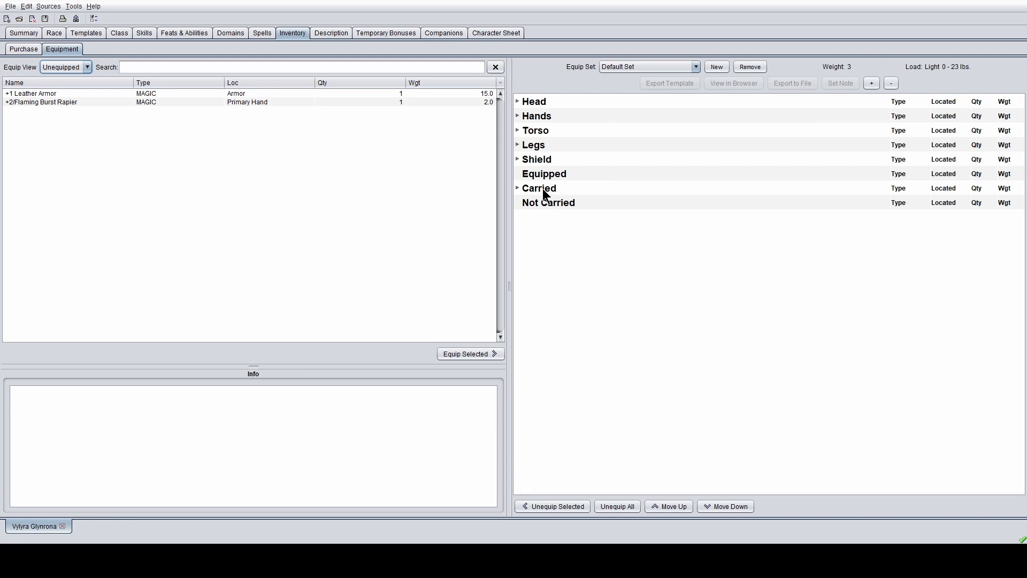
left_click(169, 95)
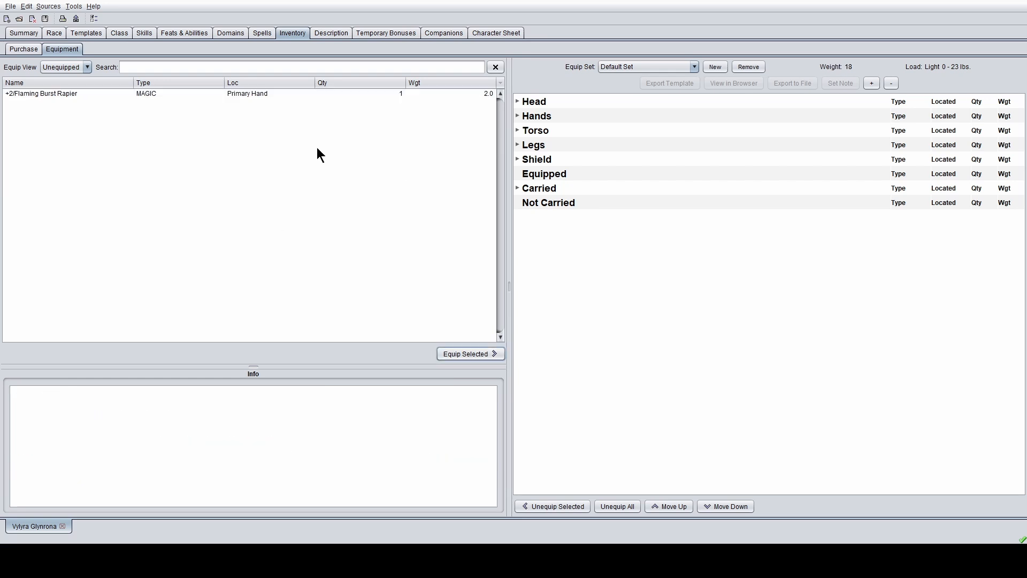
left_click(515, 133)
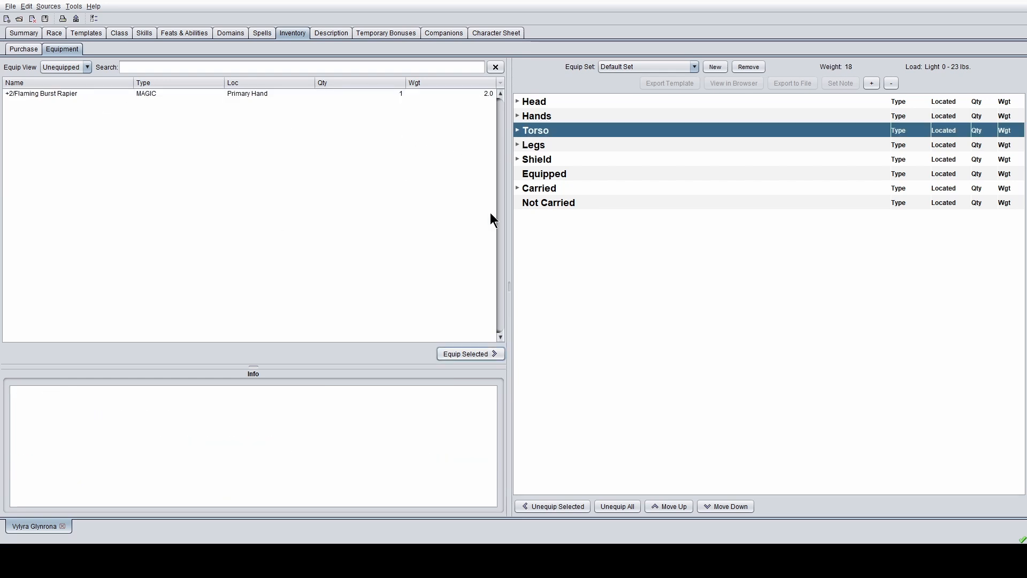
left_click(518, 132)
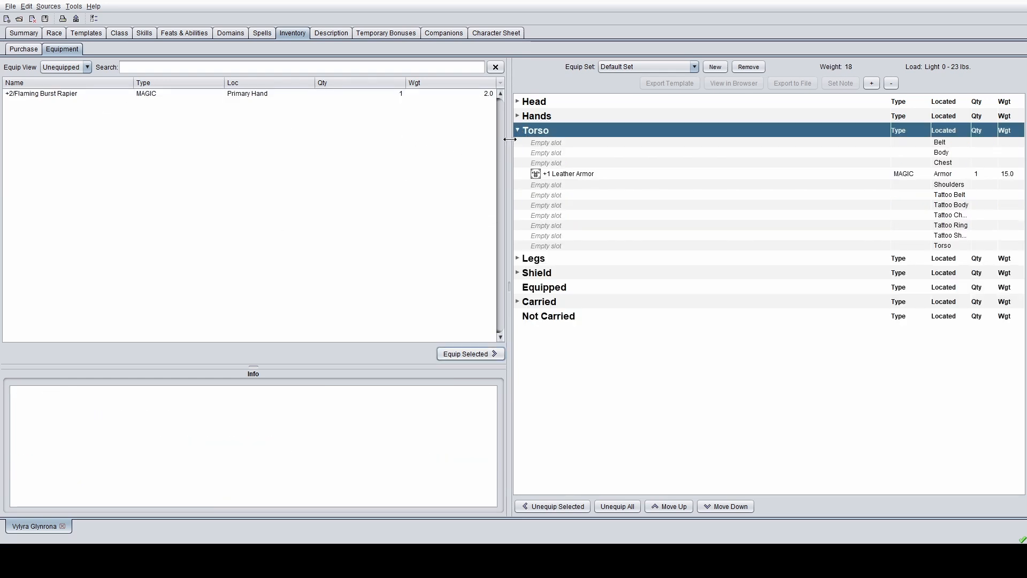
- Equip the +2/Flaming Burst Rapier in the primary hand and bring up the character sheet showing AC 17
left_click(141, 93)
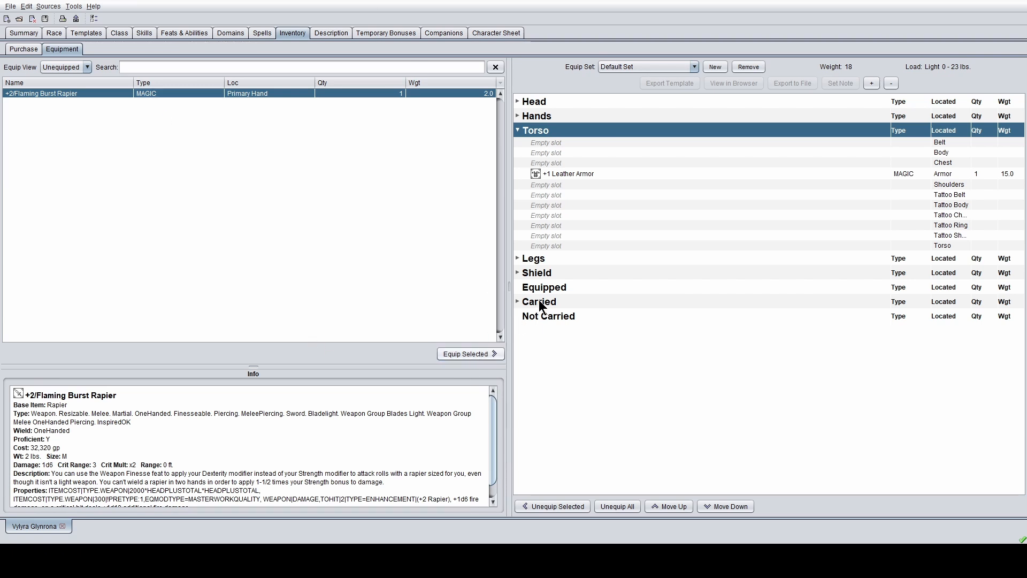
left_click(470, 354)
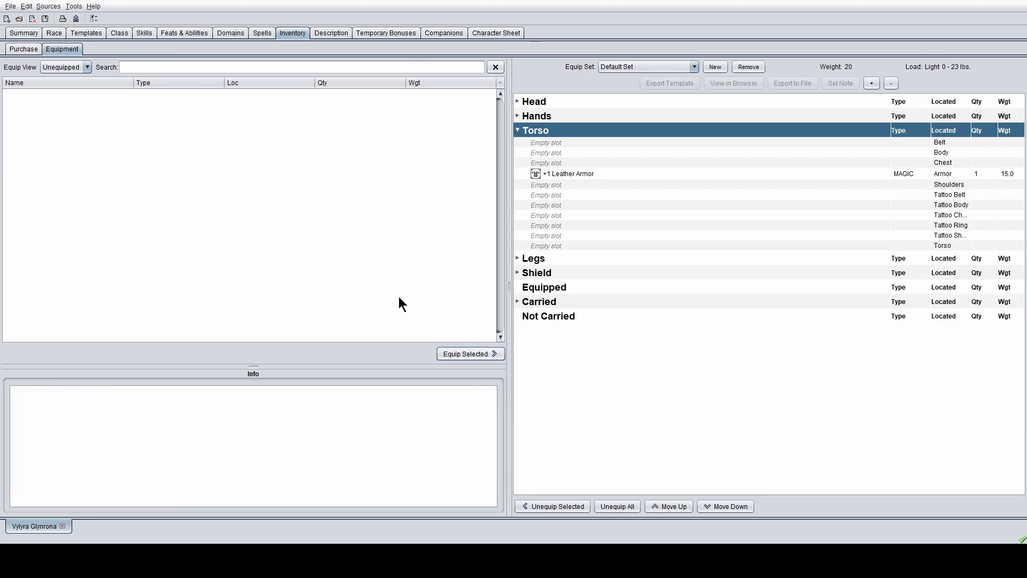
left_click(517, 116)
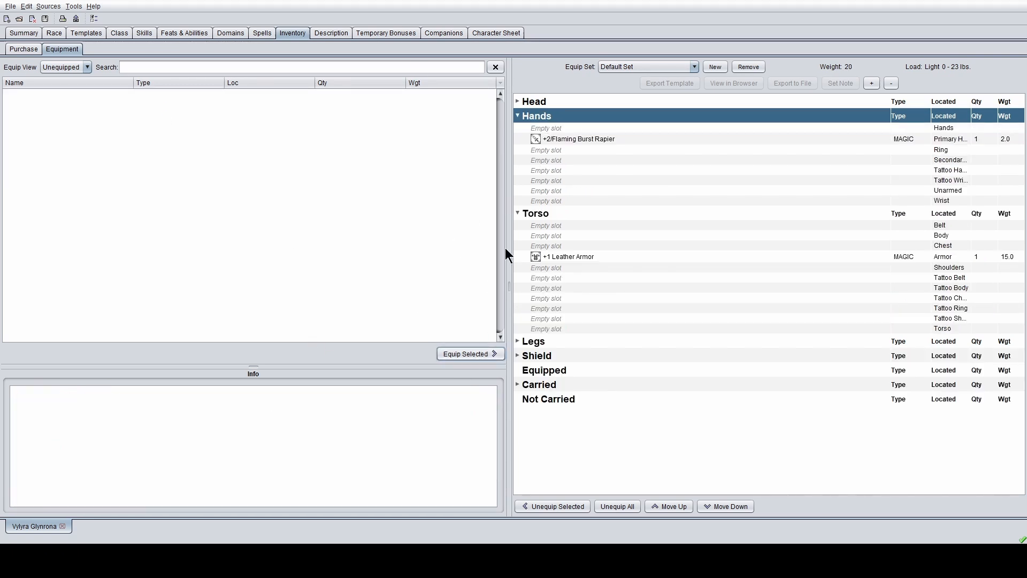
left_click(502, 33)
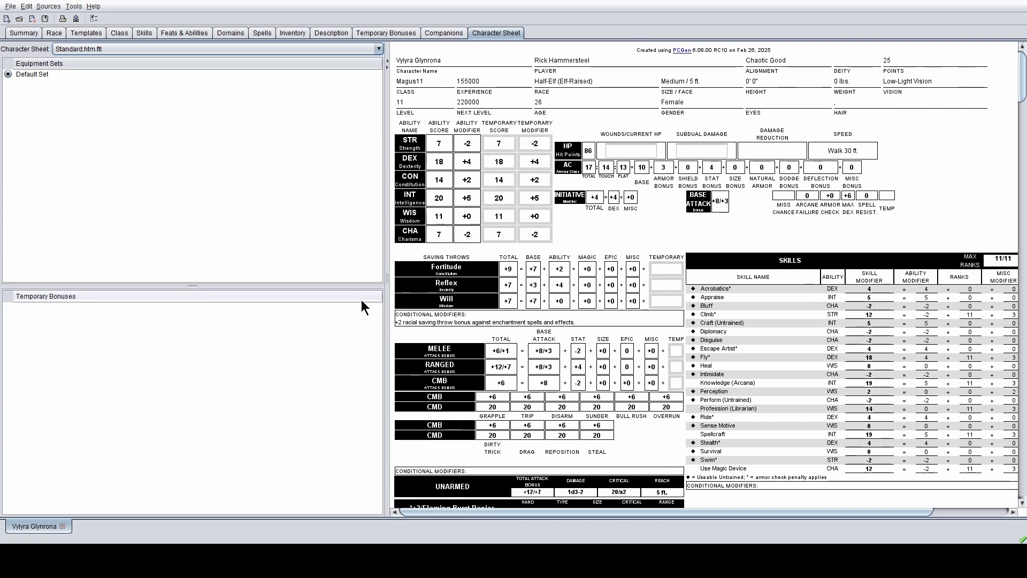
- Narrow the Equipment Sets panel so the character sheet preview spans the window
left_click_drag(384, 303, 151, 303)
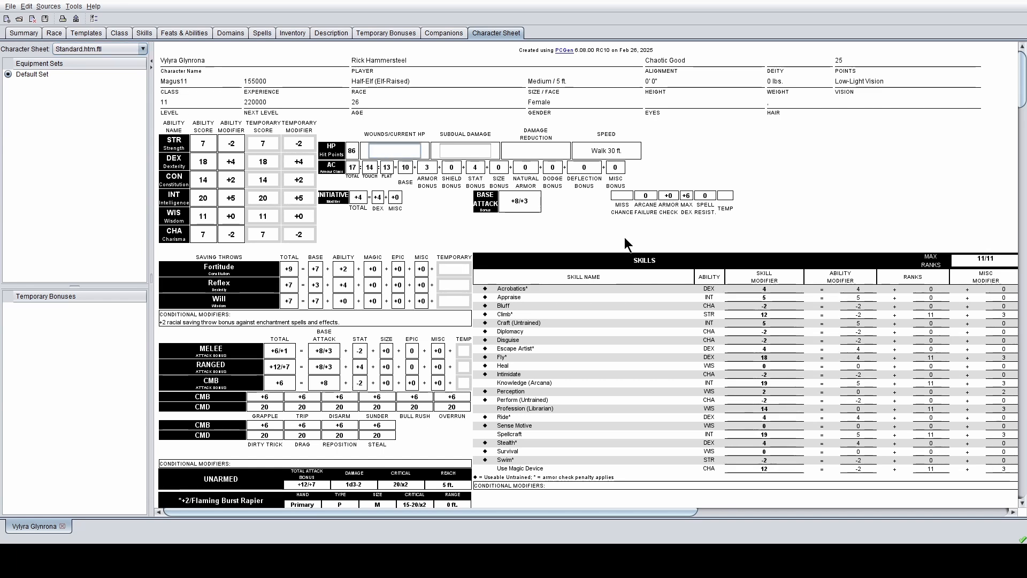
- Review the sheet: 86 hit points, AC 17, base attack +8/+3, rapier and leather armor entries
left_click(668, 117)
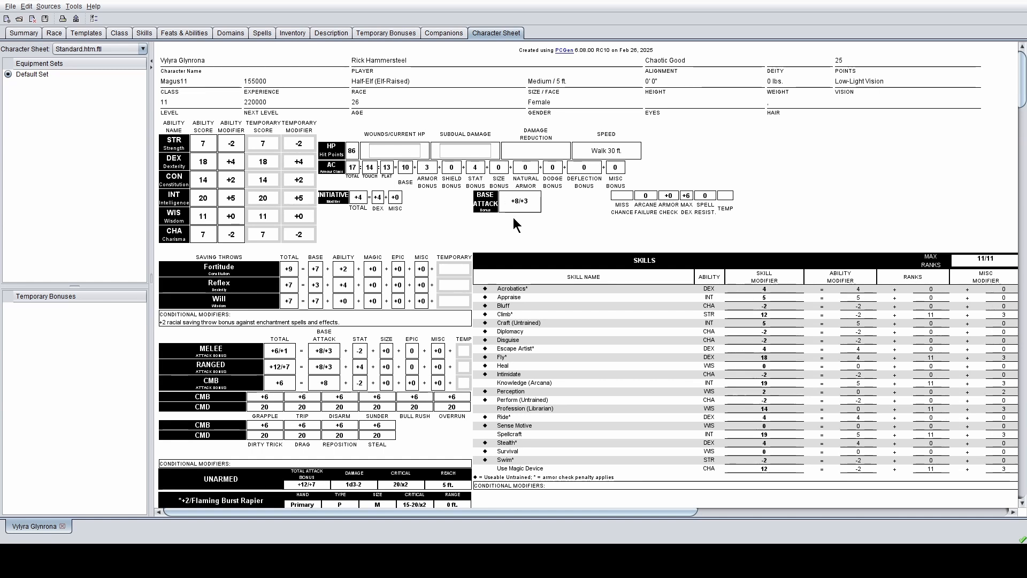
scroll(305, 319, "down", 3)
scroll(305, 319, "down", 2)
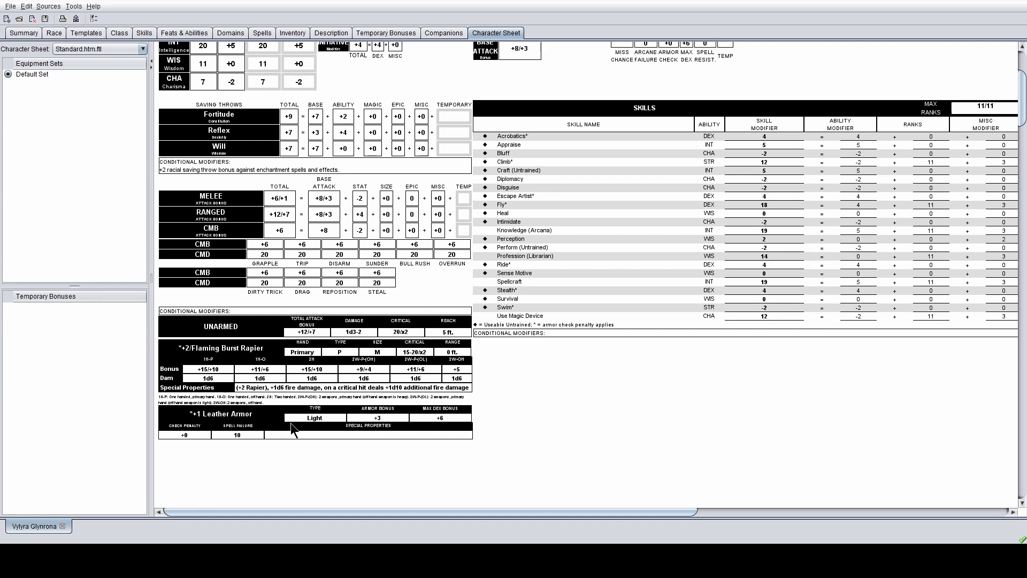
scroll(290, 423, "down", 3)
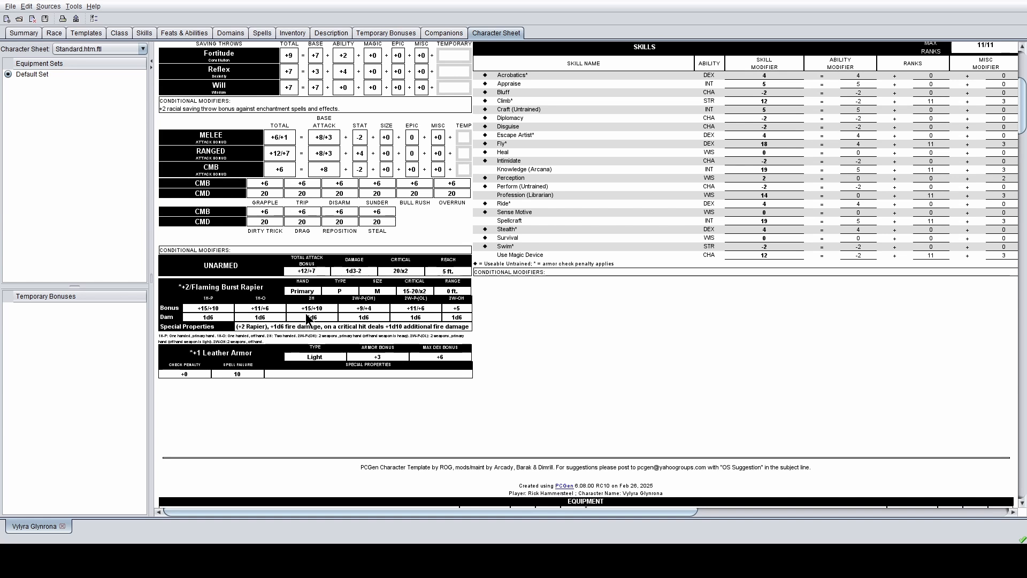
scroll(315, 299, "down", 3)
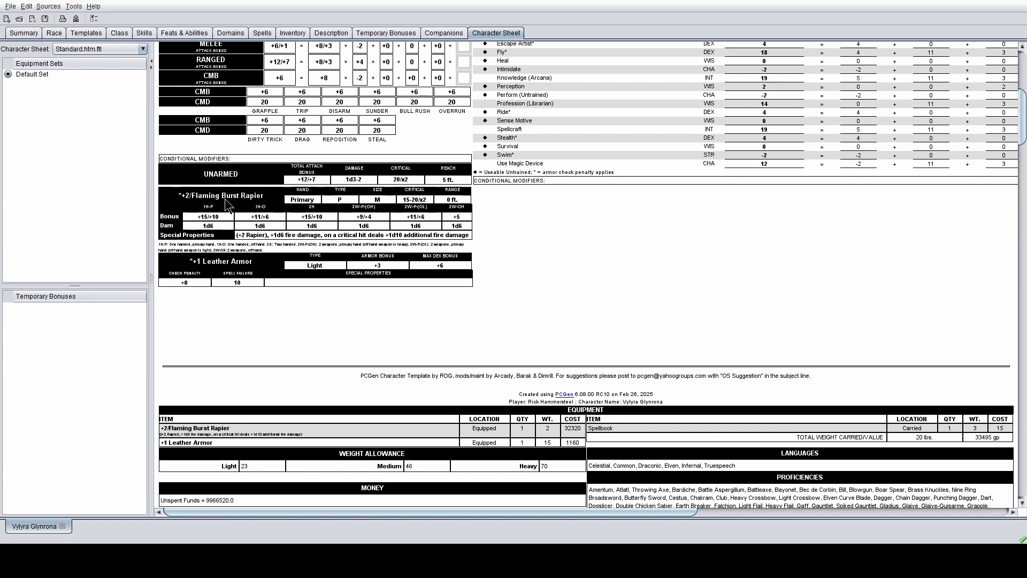
scroll(219, 211, "up", 3)
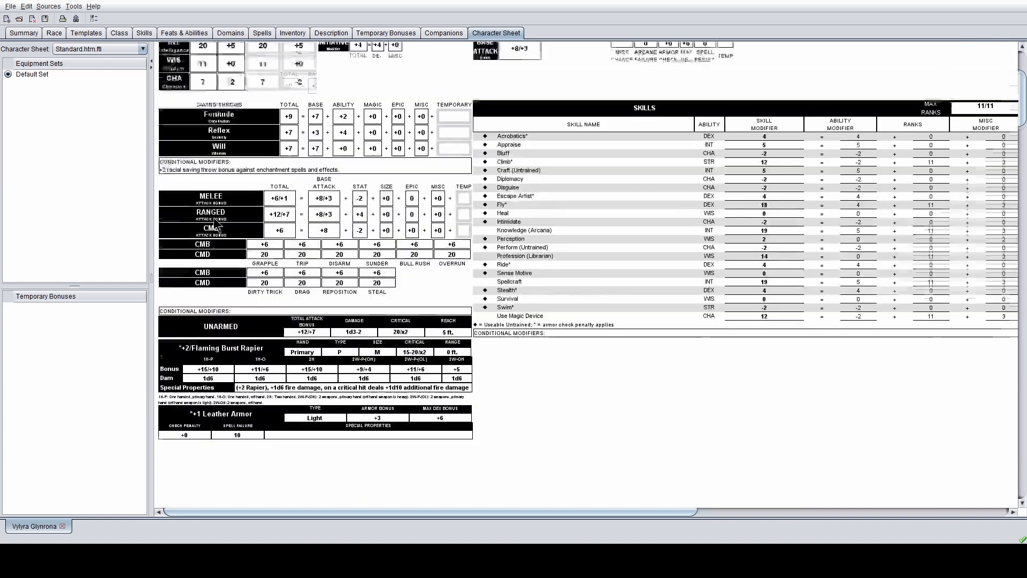
scroll(214, 219, "up", 3)
scroll(214, 207, "down", 5)
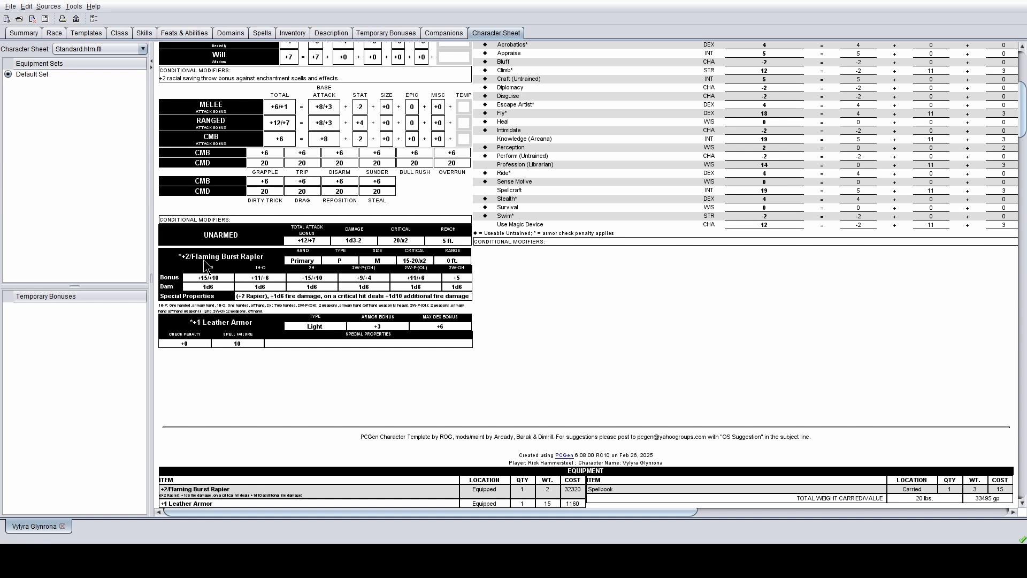
scroll(203, 261, "up", 4)
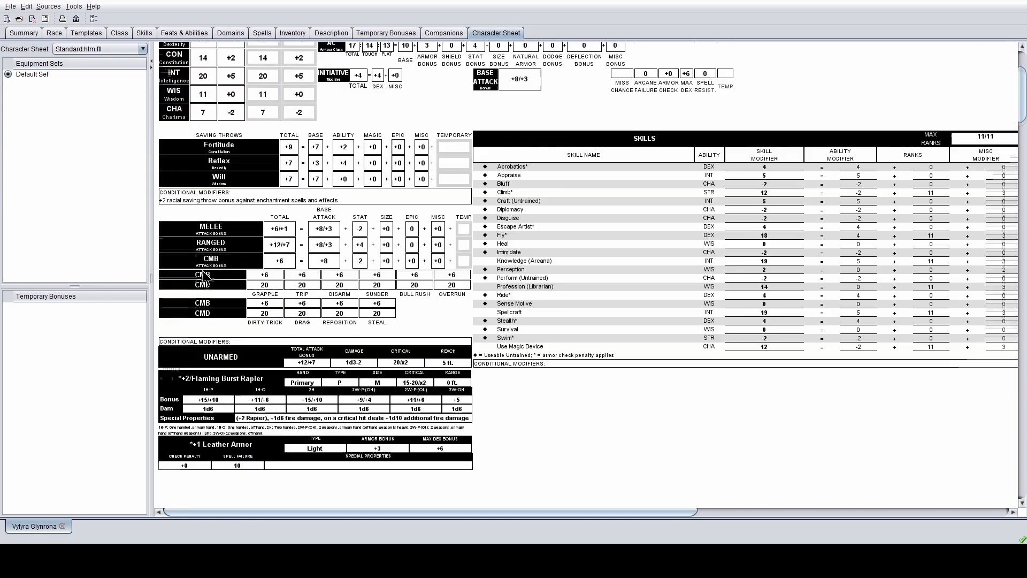
scroll(204, 275, "down", 1)
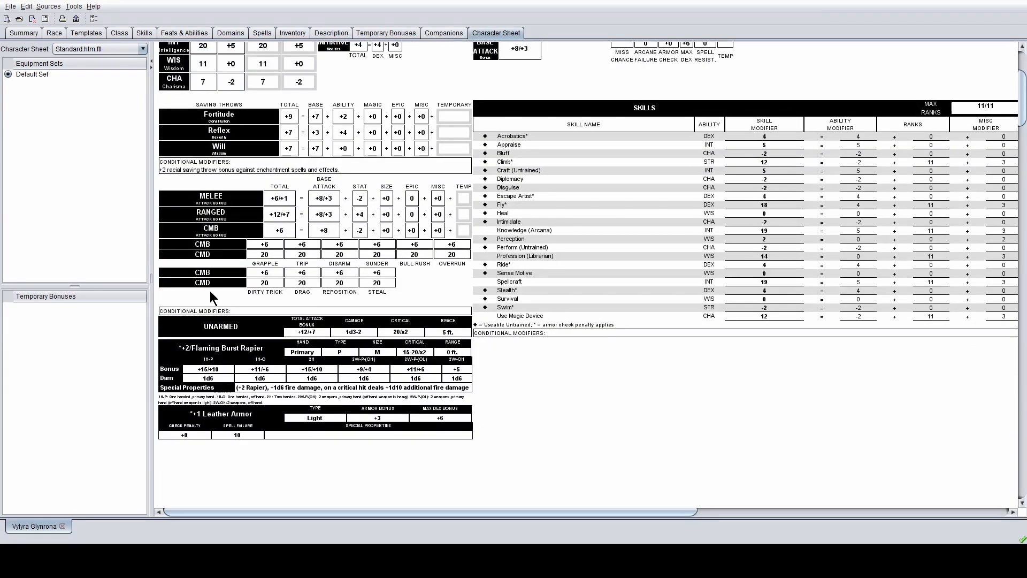
scroll(210, 291, "down", 3)
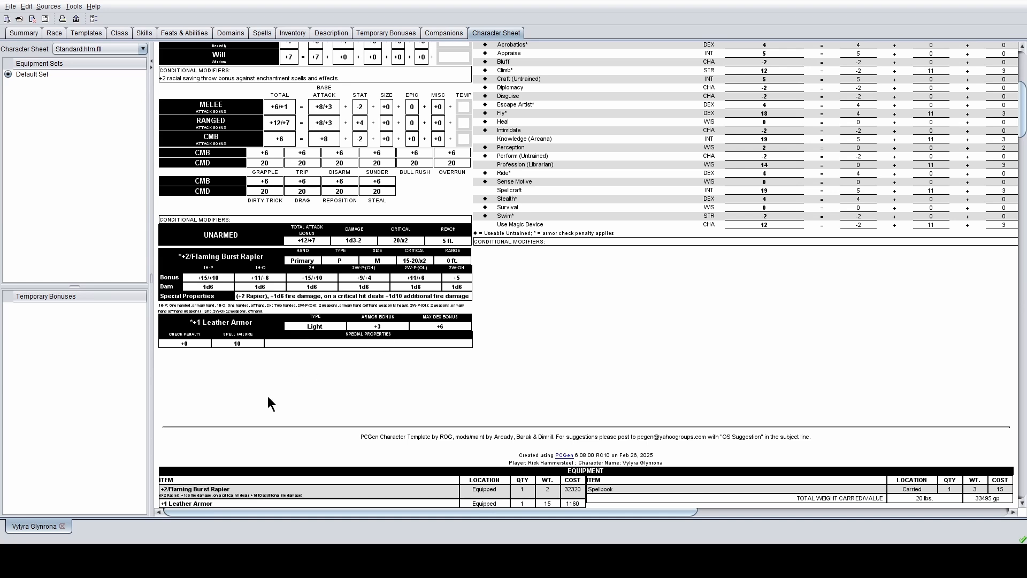
scroll(182, 282, "up", 8)
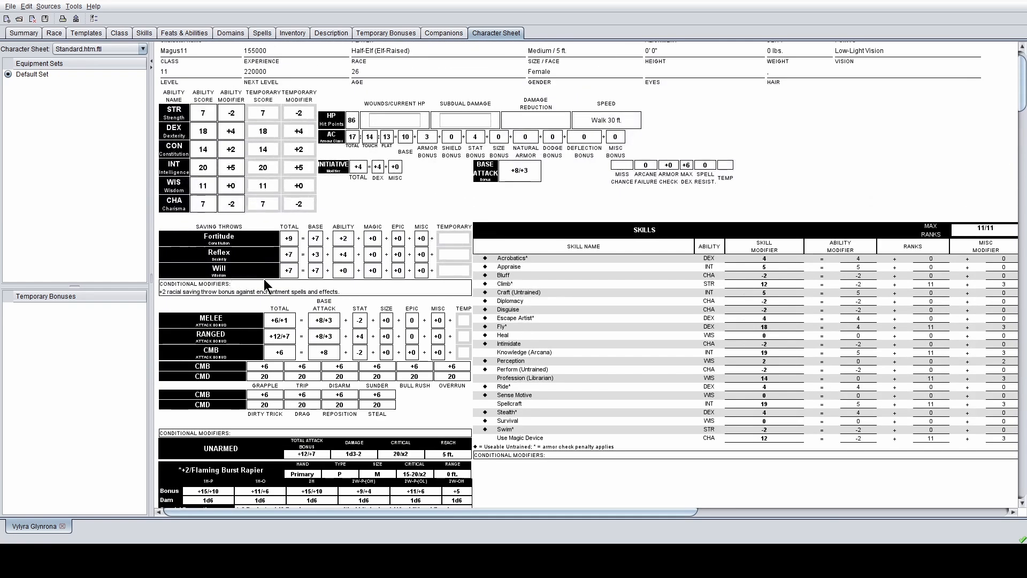
scroll(278, 280, "down", 3)
scroll(278, 292, "down", 2)
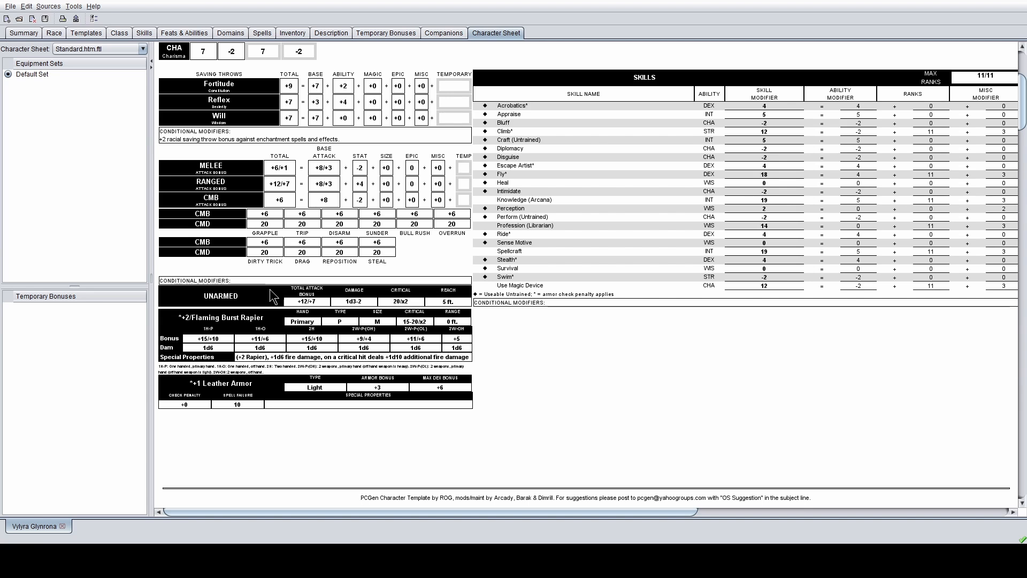
scroll(269, 288, "up", 3)
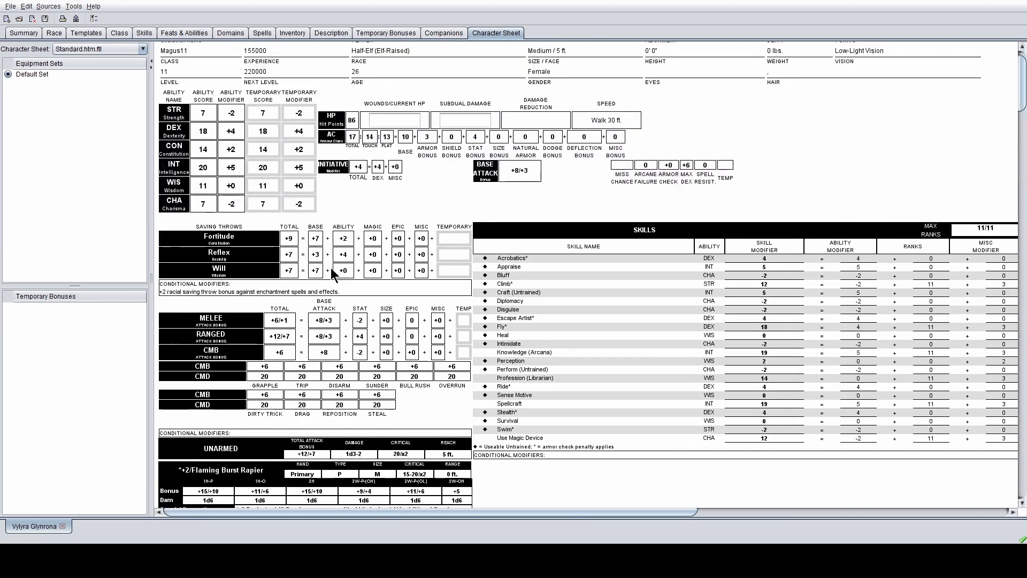
scroll(527, 181, "down", 3)
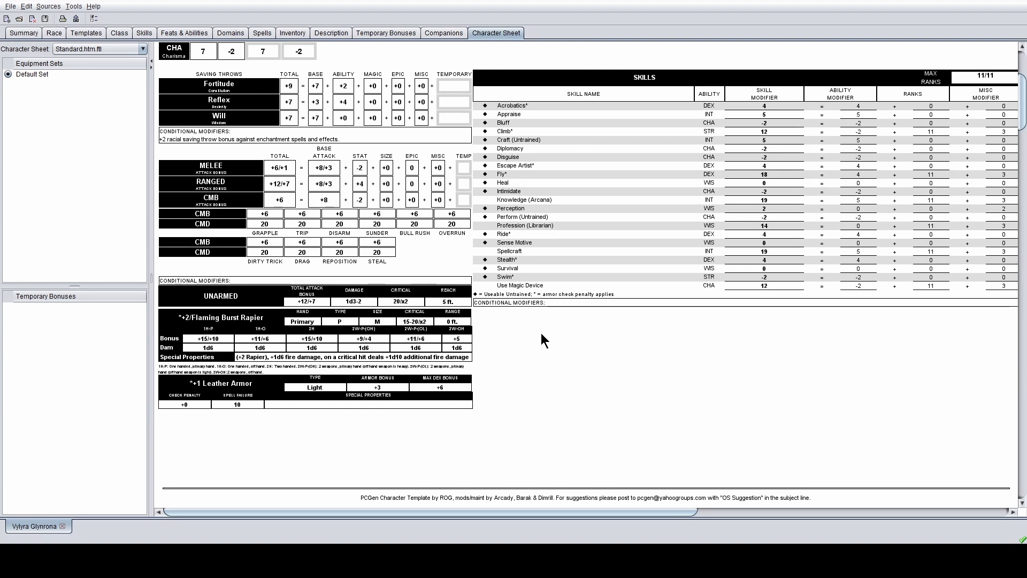
scroll(541, 333, "down", 1)
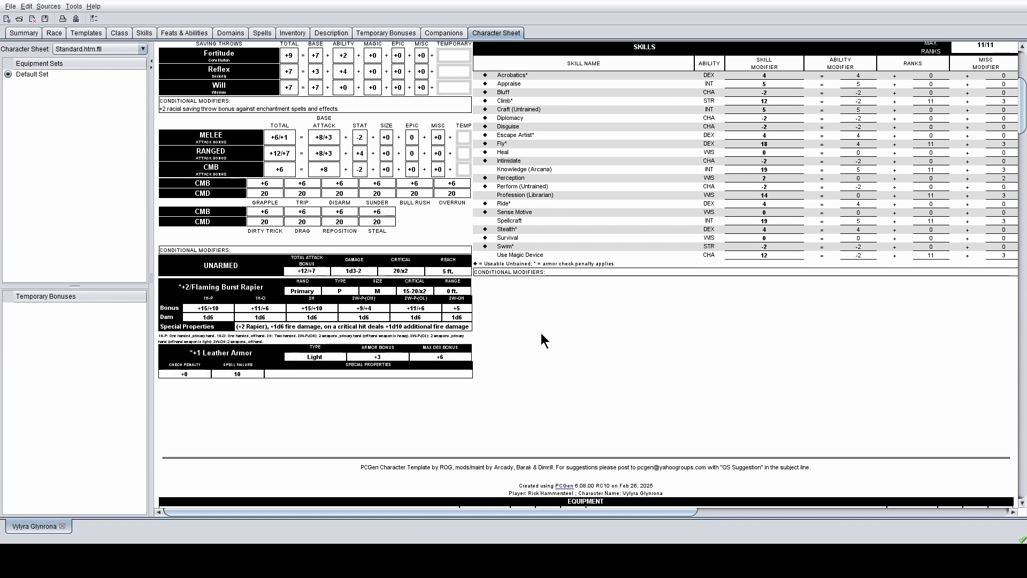
scroll(541, 333, "up", 3)
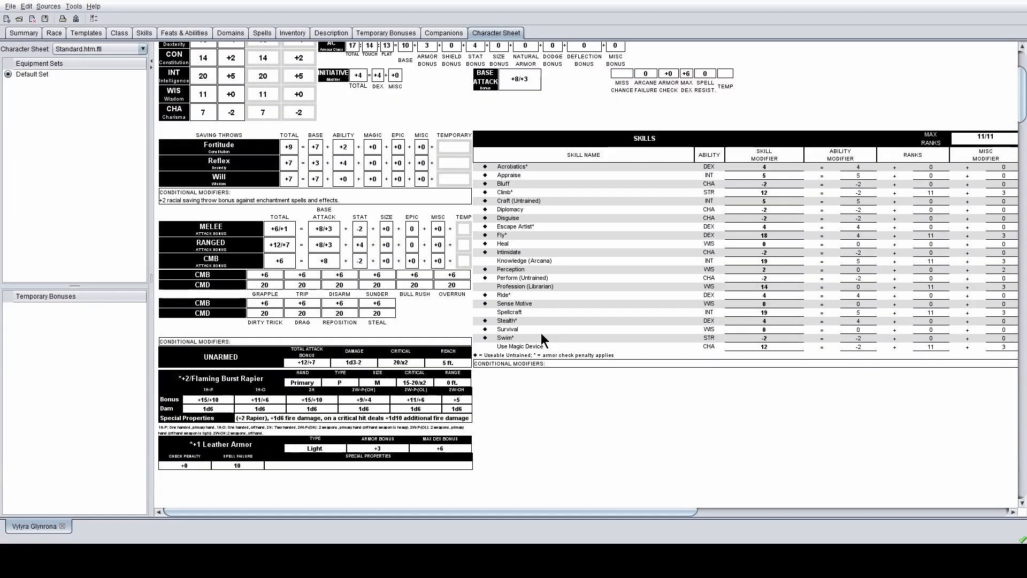
scroll(541, 332, "up", 4)
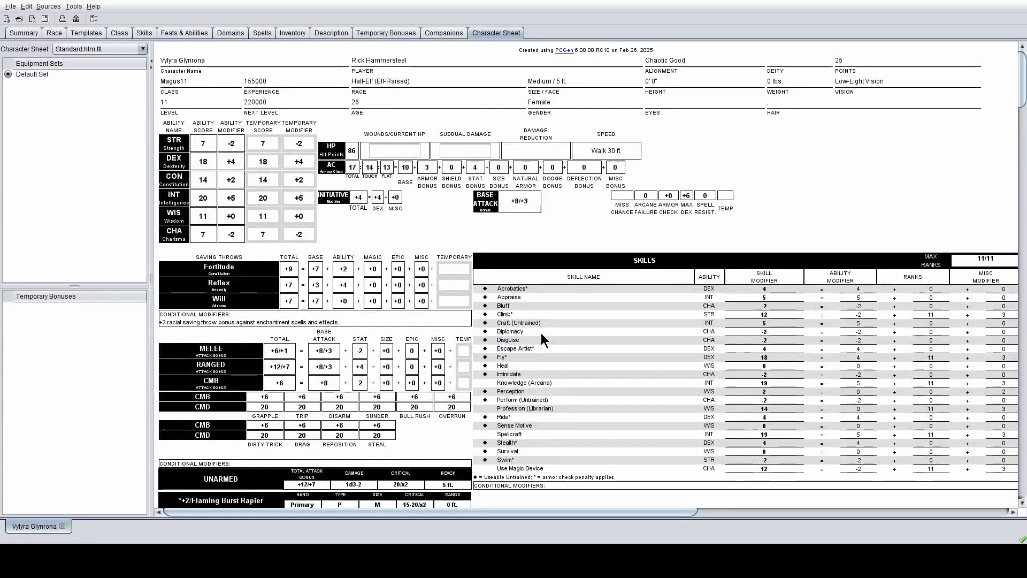
scroll(541, 333, "down", 2)
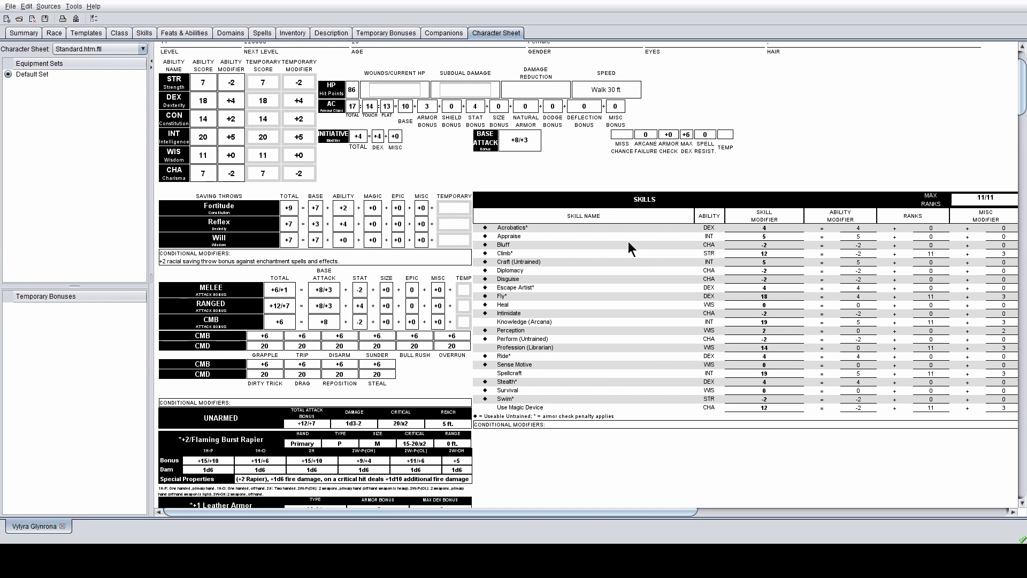
scroll(639, 233, "down", 3)
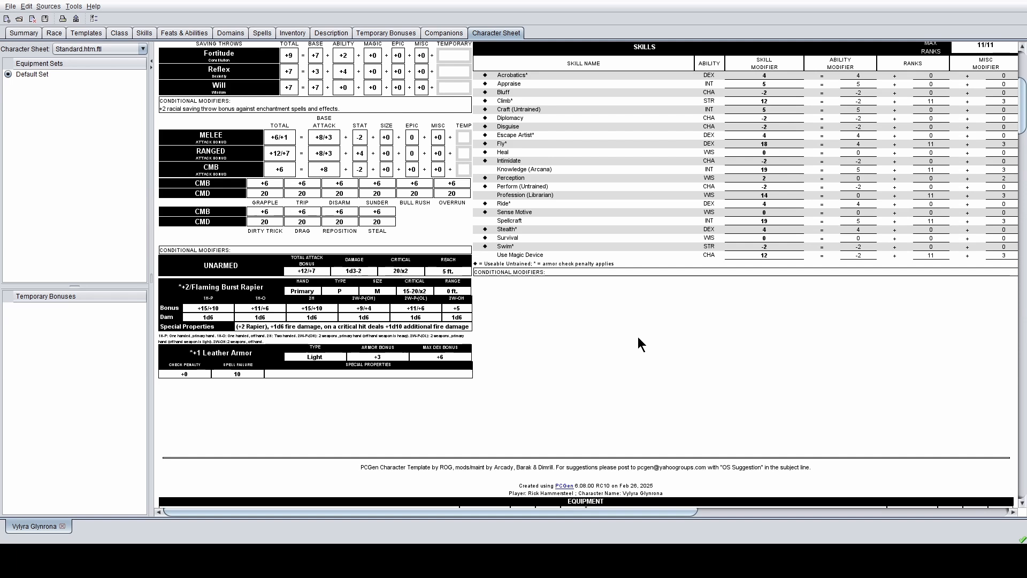
scroll(638, 338, "down", 3)
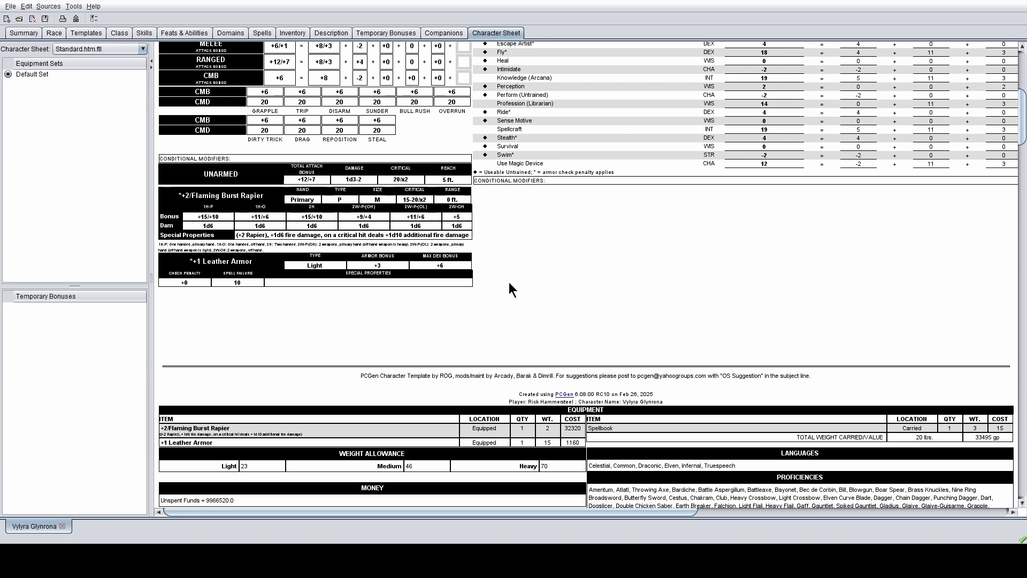
scroll(509, 282, "up", 10)
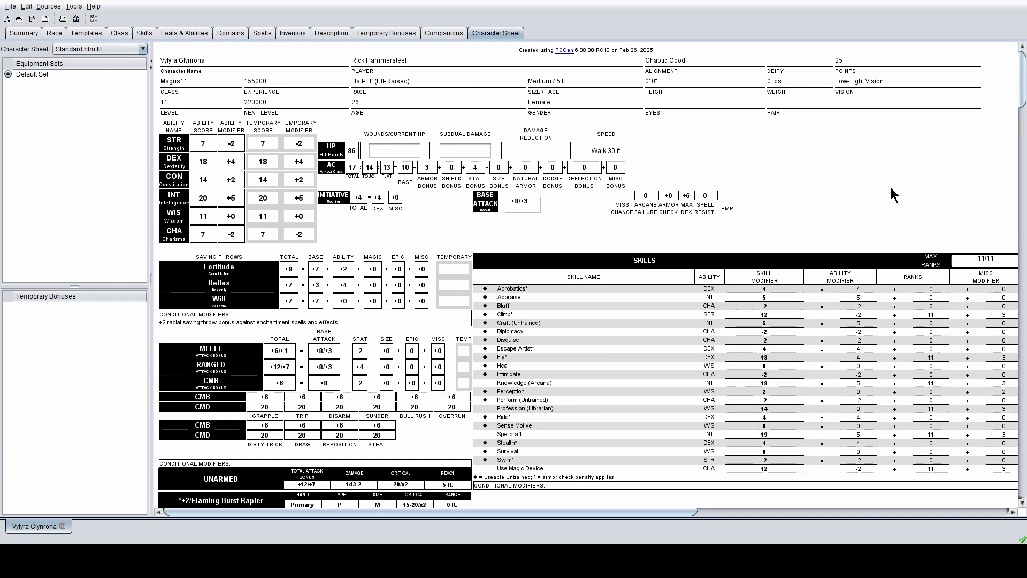
scroll(865, 154, "down", 8)
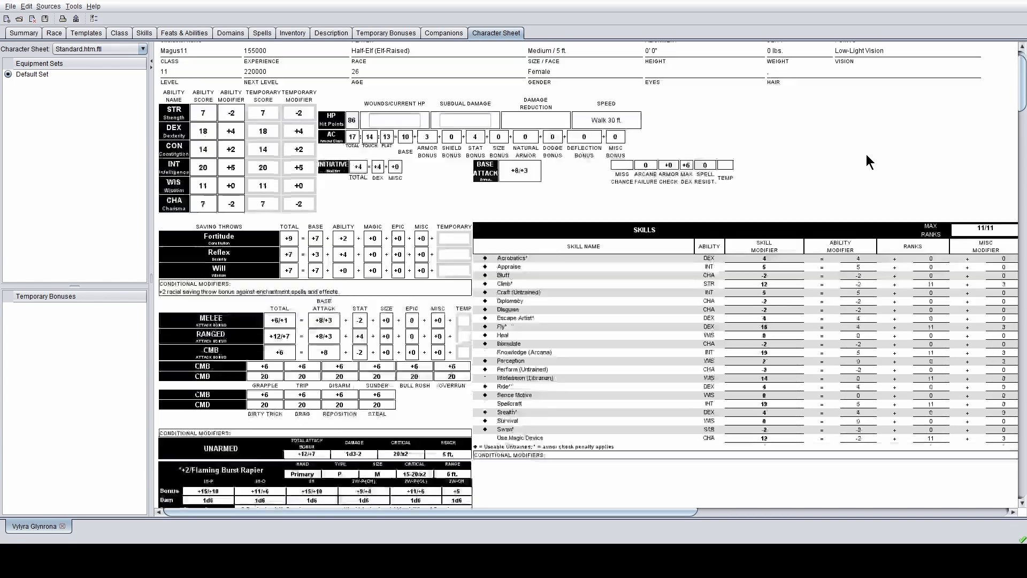
scroll(689, 345, "down", 9)
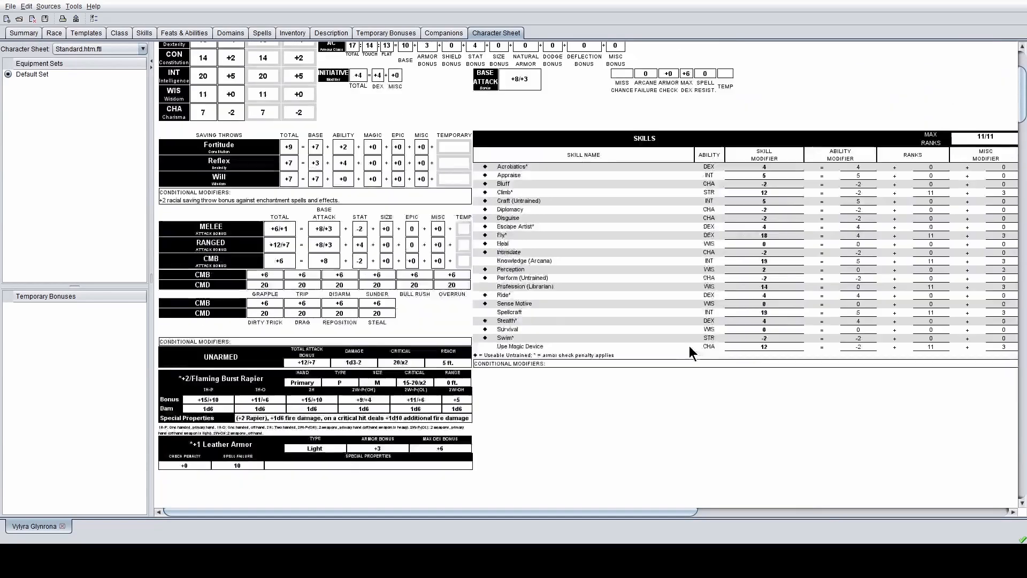
scroll(736, 351, "down", 3)
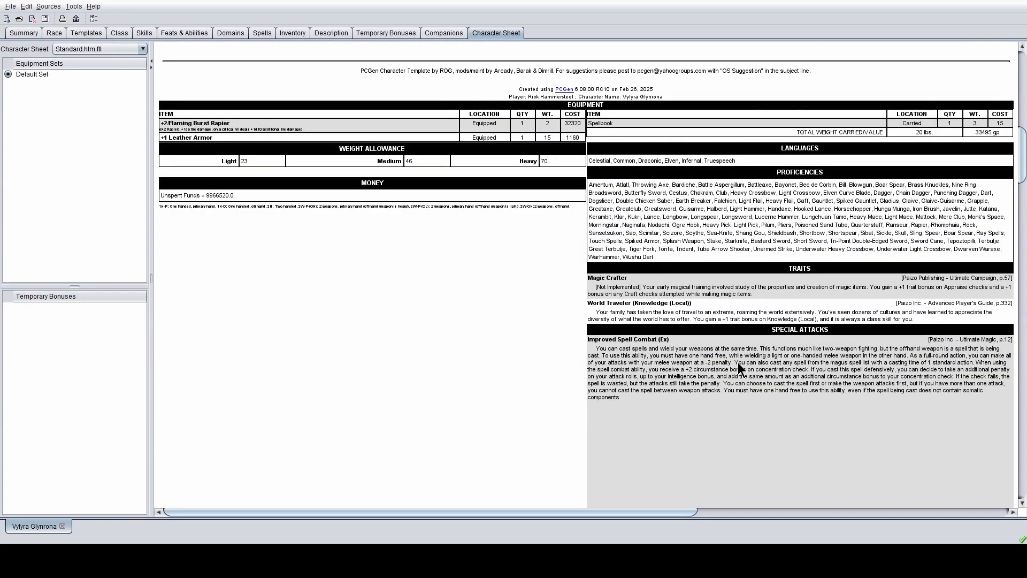
scroll(749, 392, "up", 1)
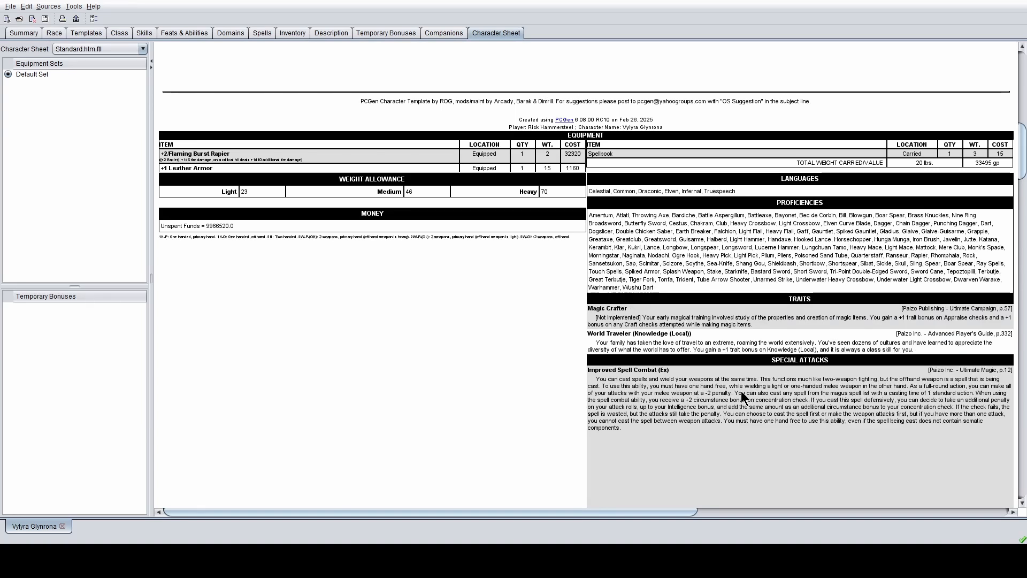
scroll(745, 384, "down", 12)
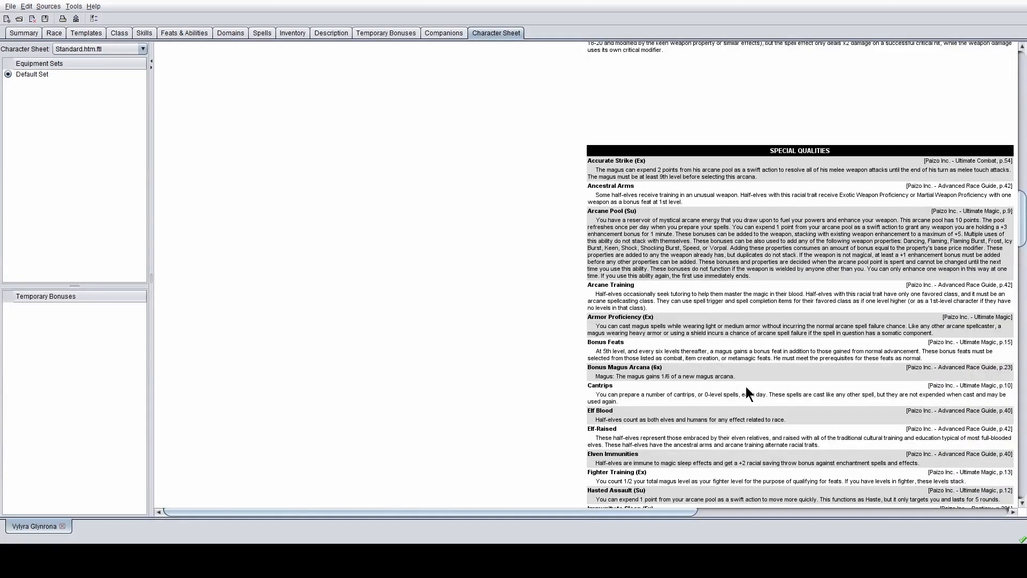
scroll(747, 393, "down", 3)
scroll(747, 393, "down", 6)
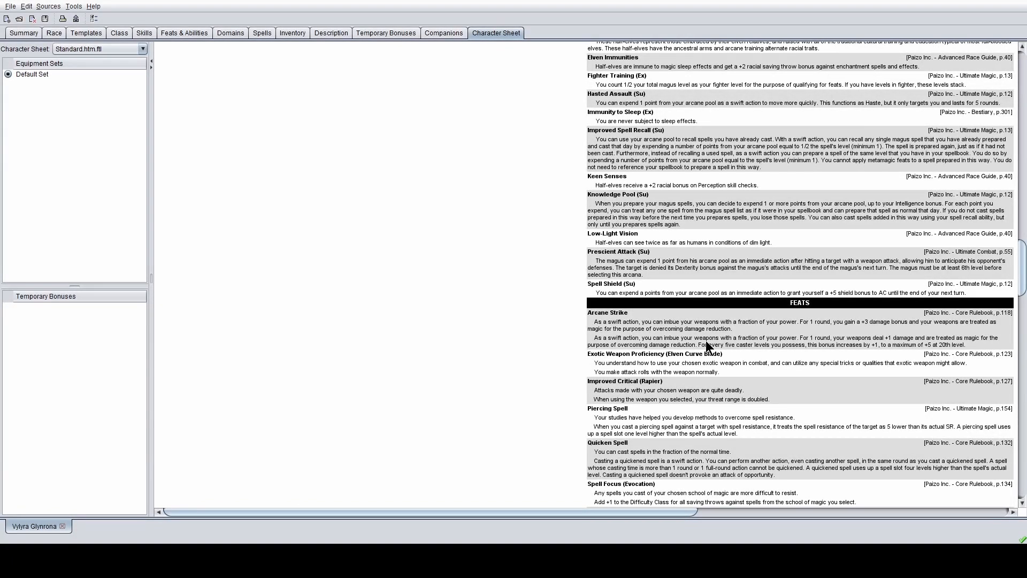
scroll(710, 303, "down", 20)
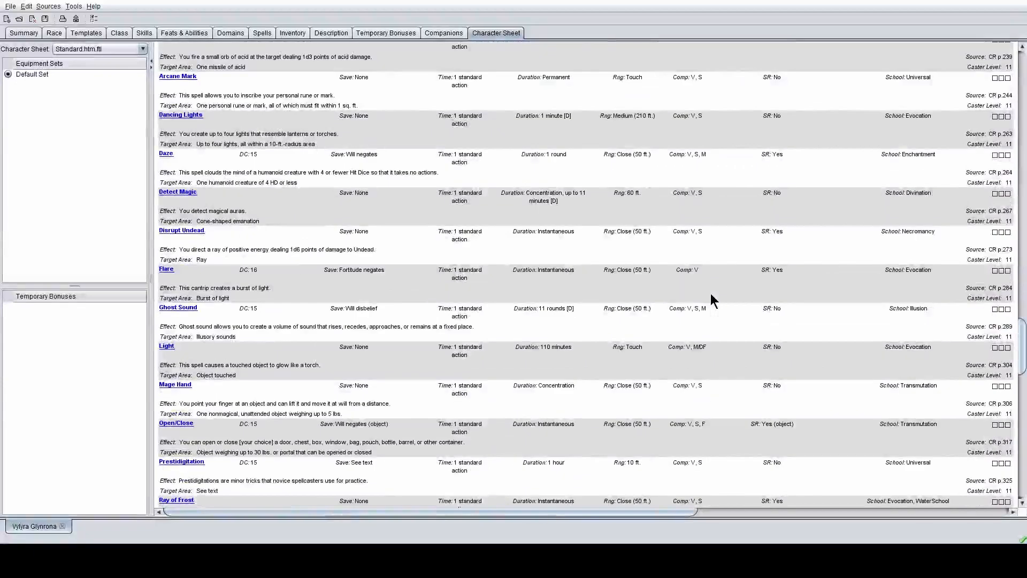
scroll(710, 300, "up", 1)
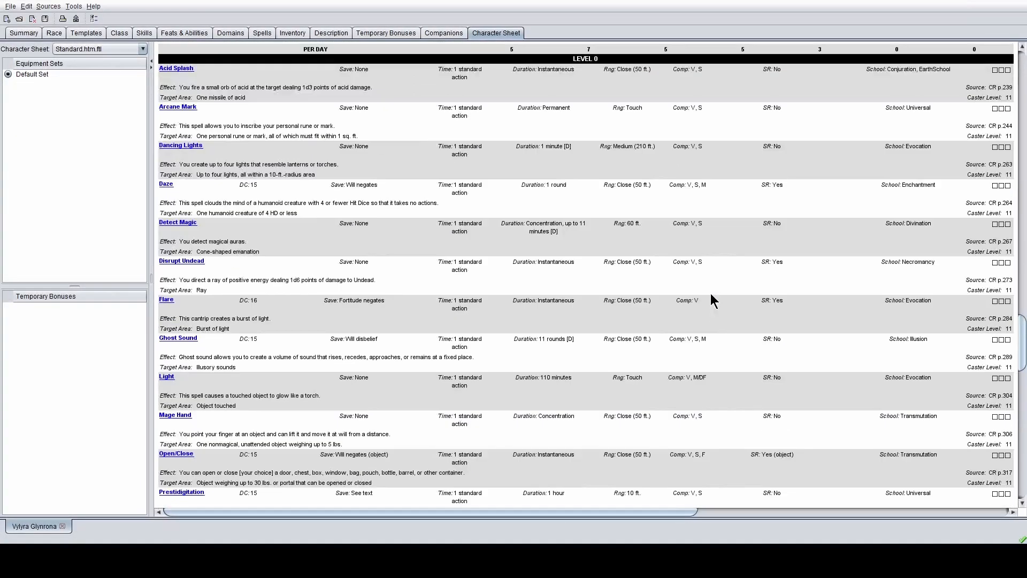
scroll(710, 294, "down", 15)
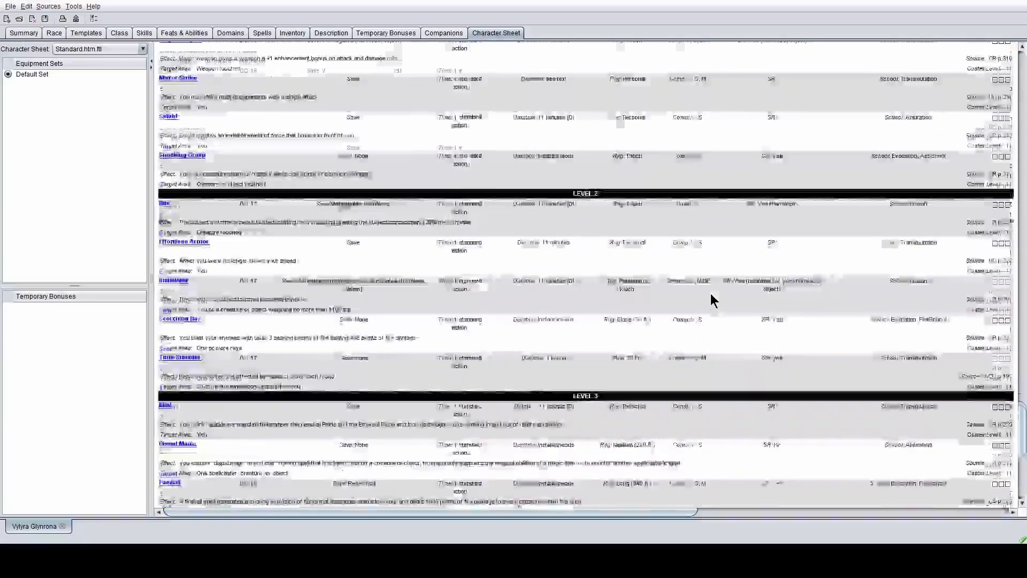
scroll(710, 293, "down", 10)
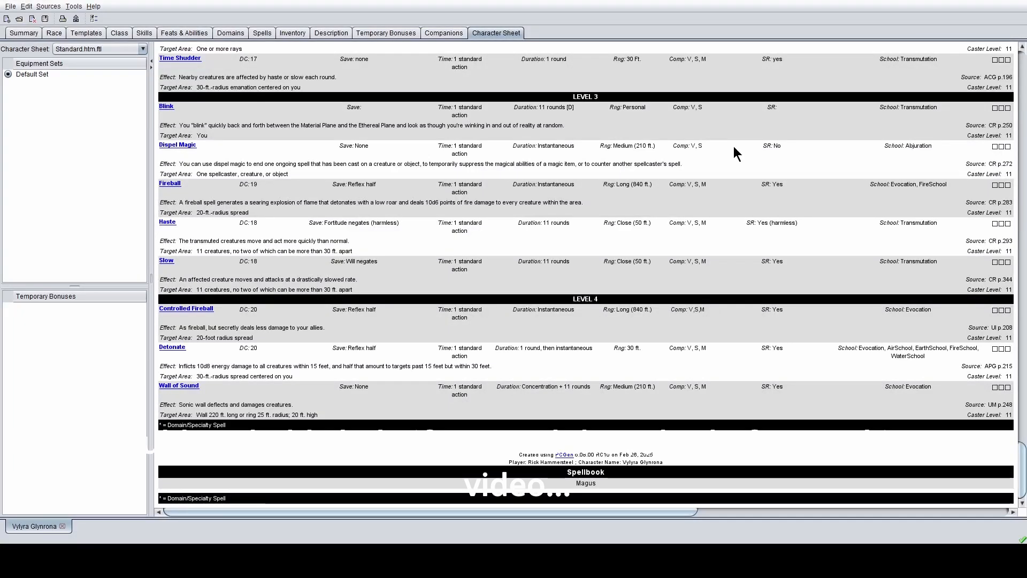
scroll(944, 305, "up", 5)
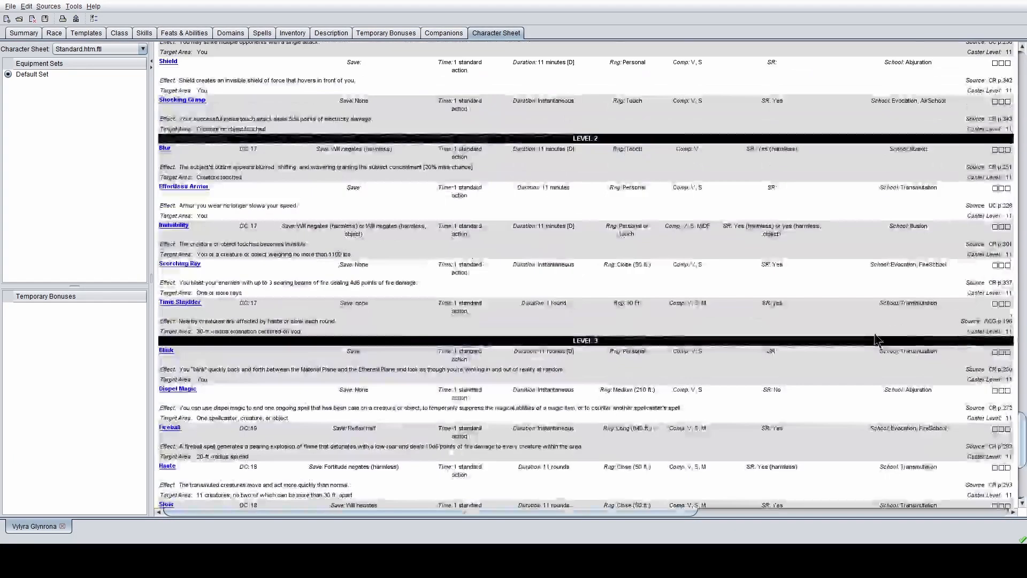
scroll(877, 340, "up", 15)
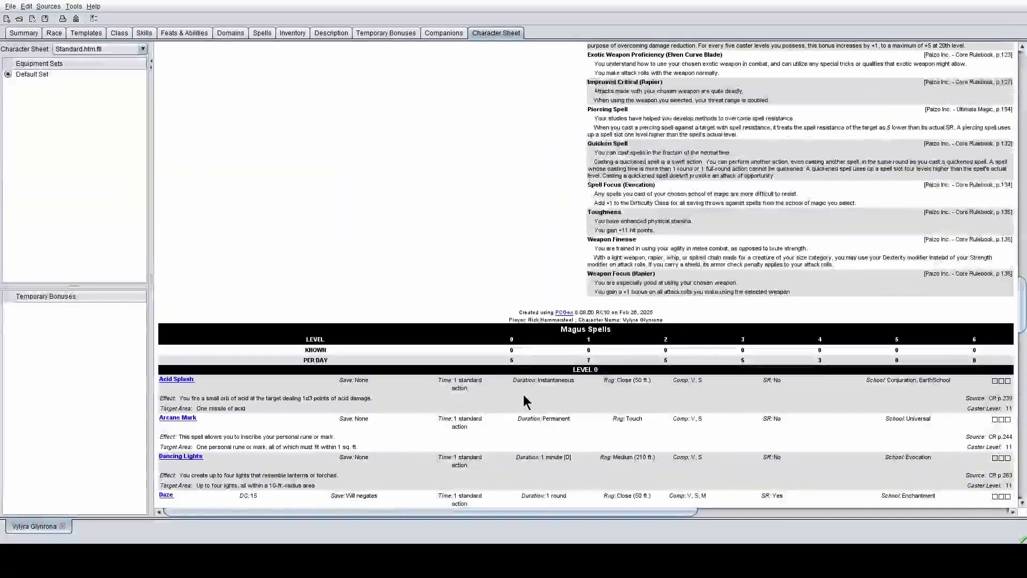
scroll(524, 401, "up", 15)
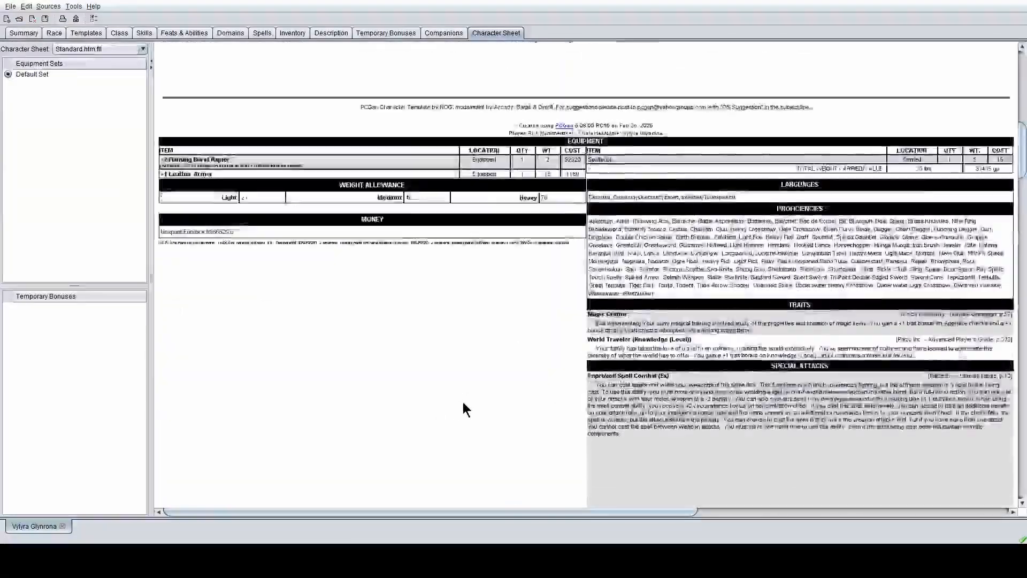
scroll(463, 403, "up", 10)
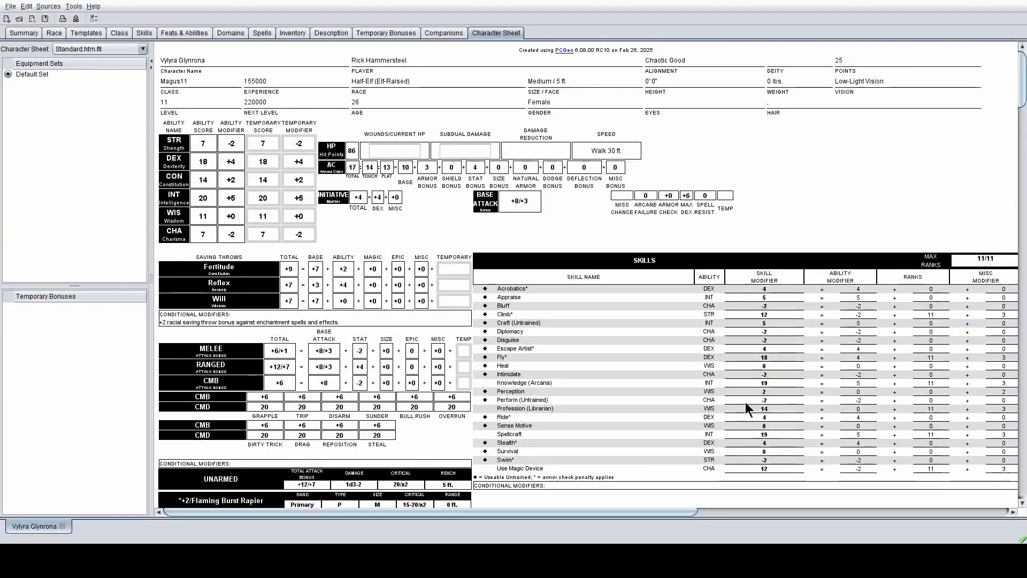
scroll(597, 374, "down", 10)
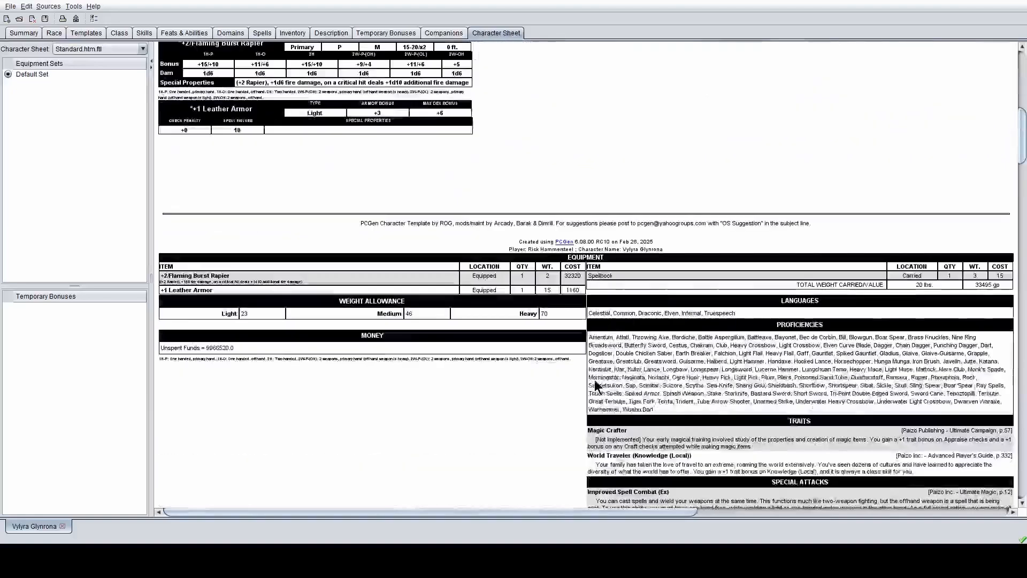
scroll(597, 387, "down", 15)
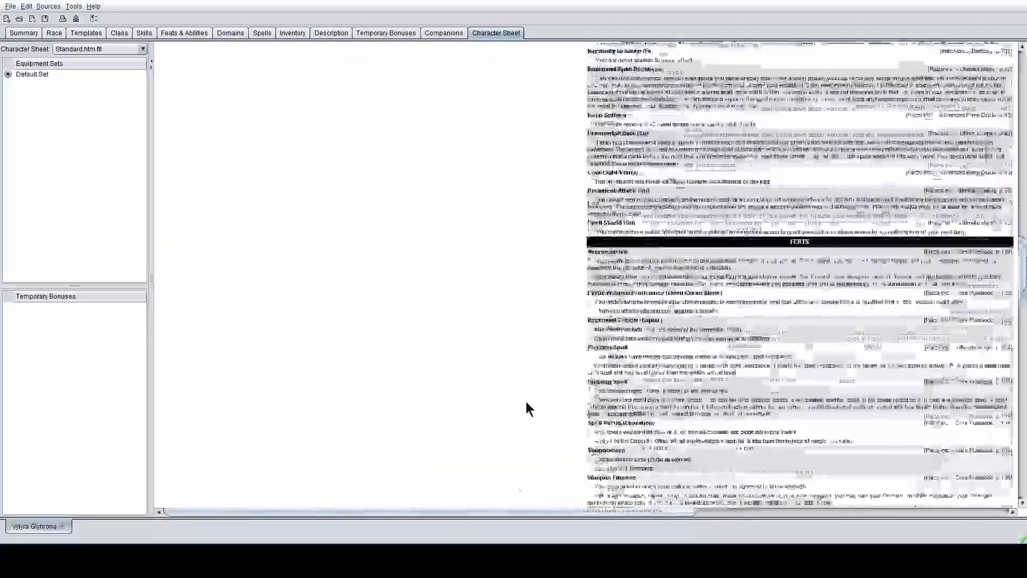
scroll(527, 409, "down", 15)
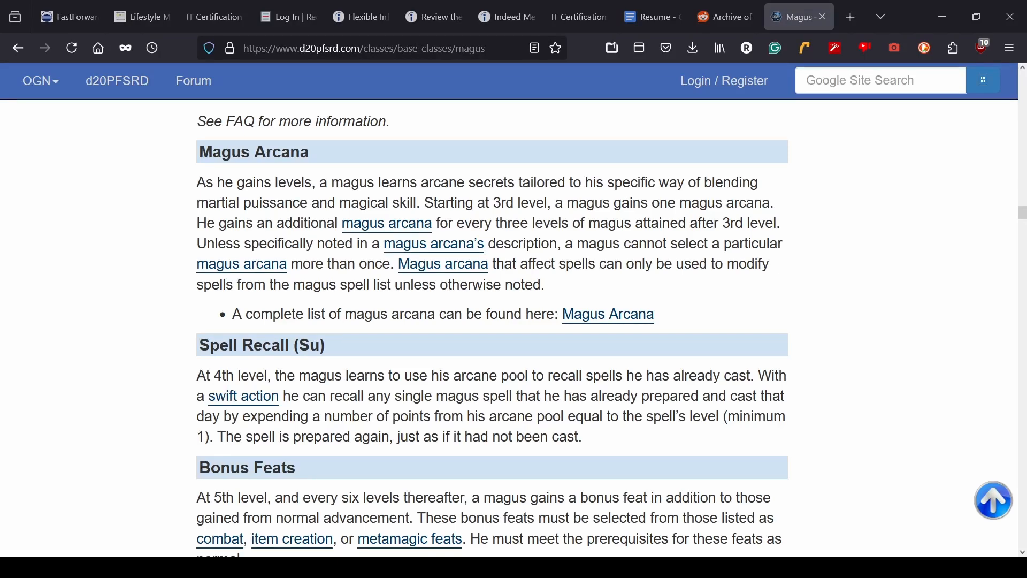
- Go back from the Magus page to the d20pfsrd.com home page and browse its class index
scroll(589, 347, "up", 15)
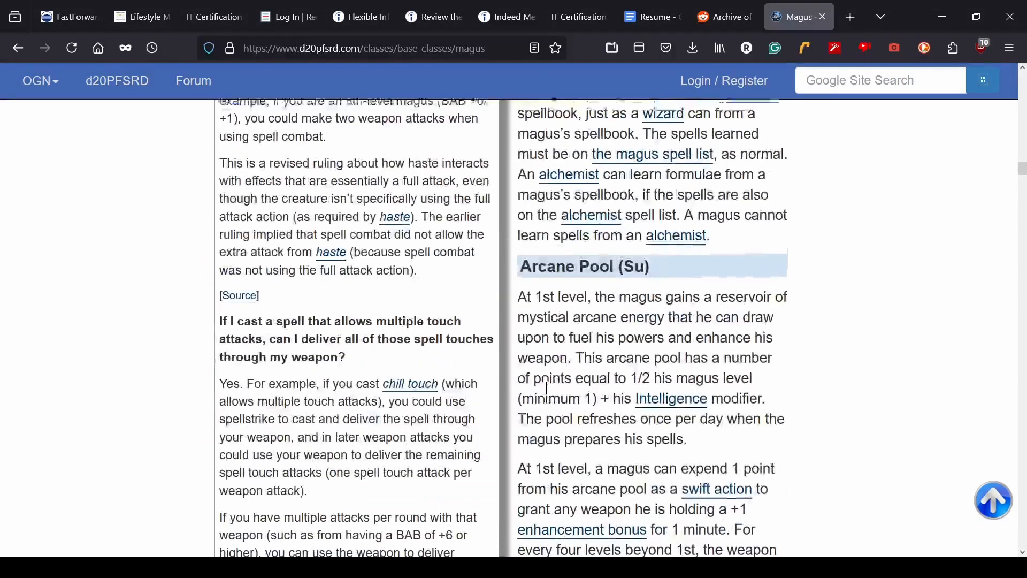
scroll(551, 391, "up", 20)
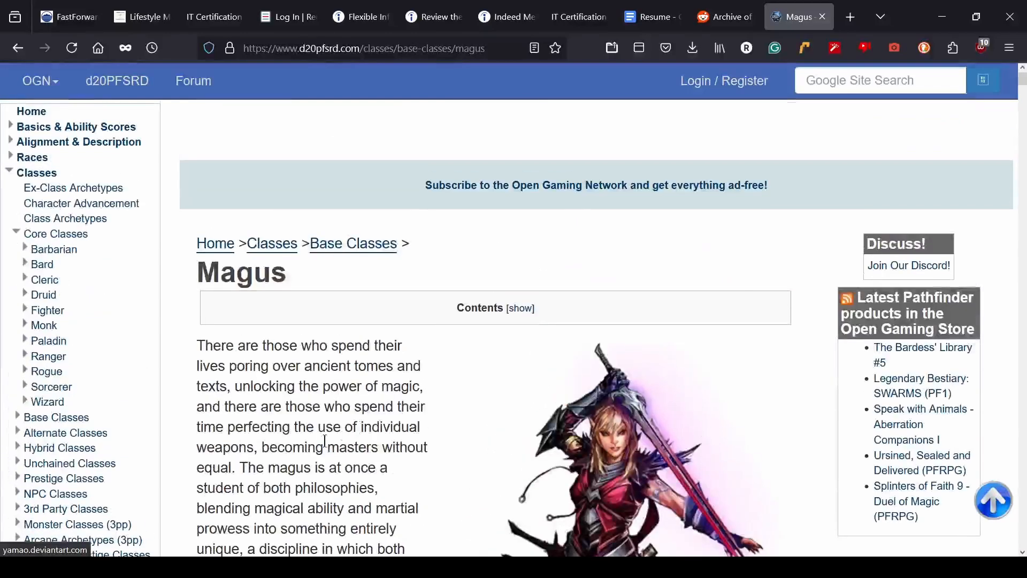
key("alt+Left")
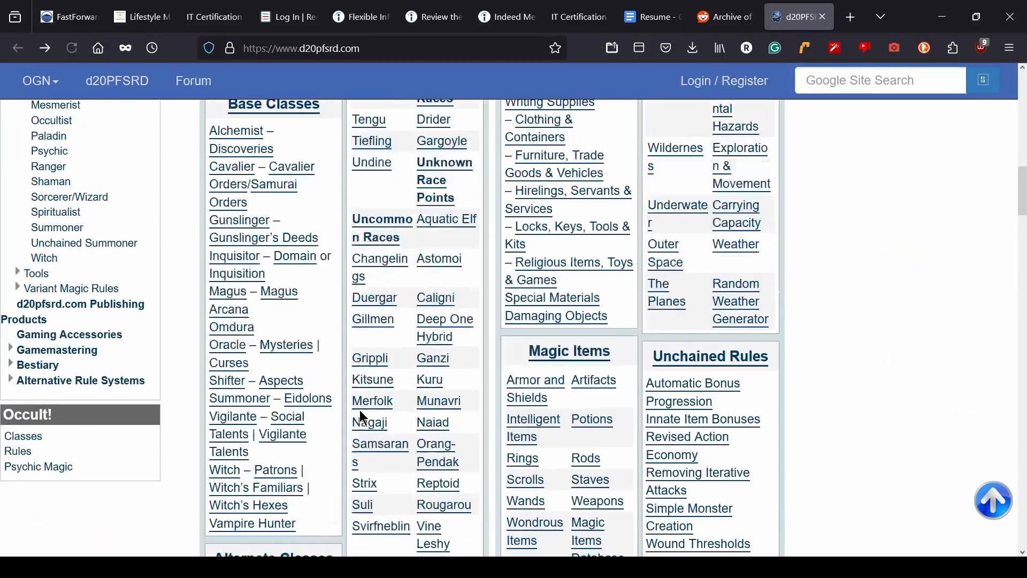
scroll(353, 407, "up", 2)
scroll(274, 332, "down", 3)
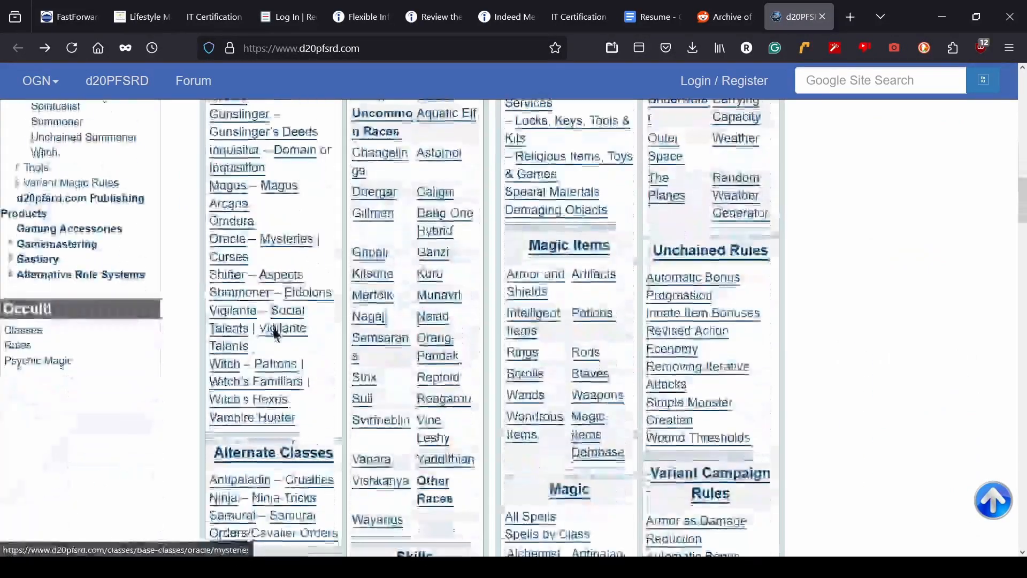
scroll(275, 332, "up", 2)
scroll(274, 332, "down", 5)
scroll(273, 337, "up", 10)
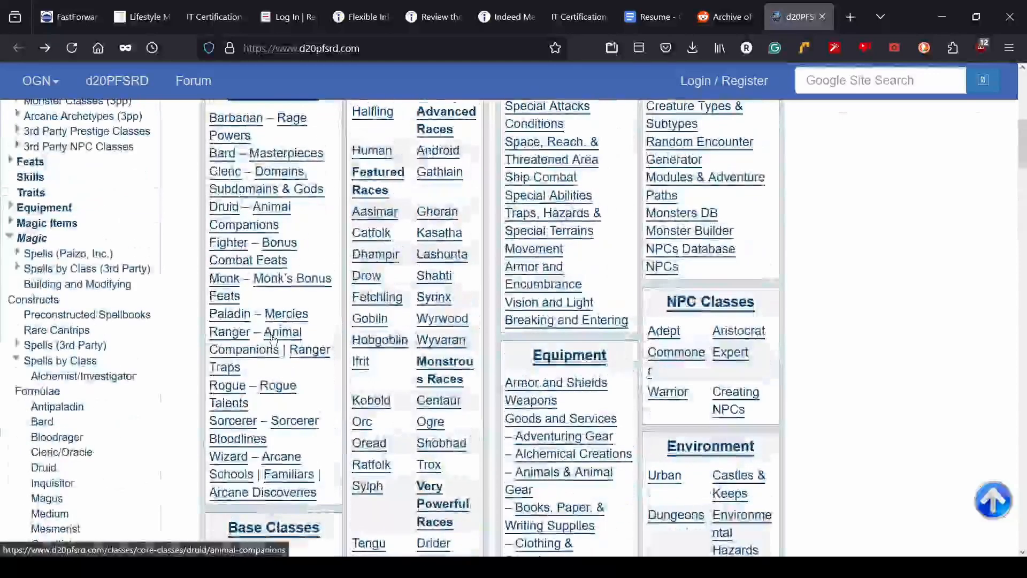